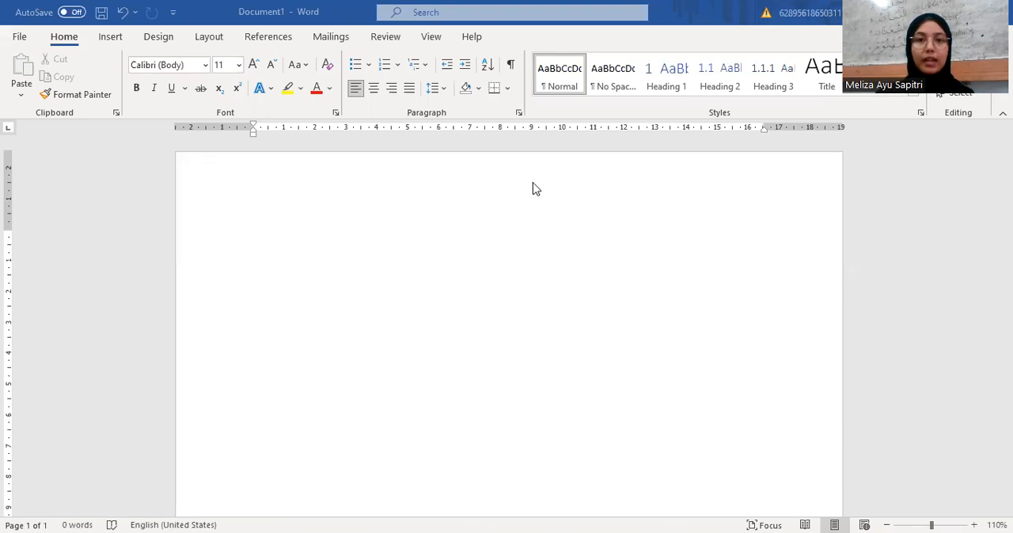
# Step: Show the Navigation pane beside the blank document
pyautogui.click(431, 40)
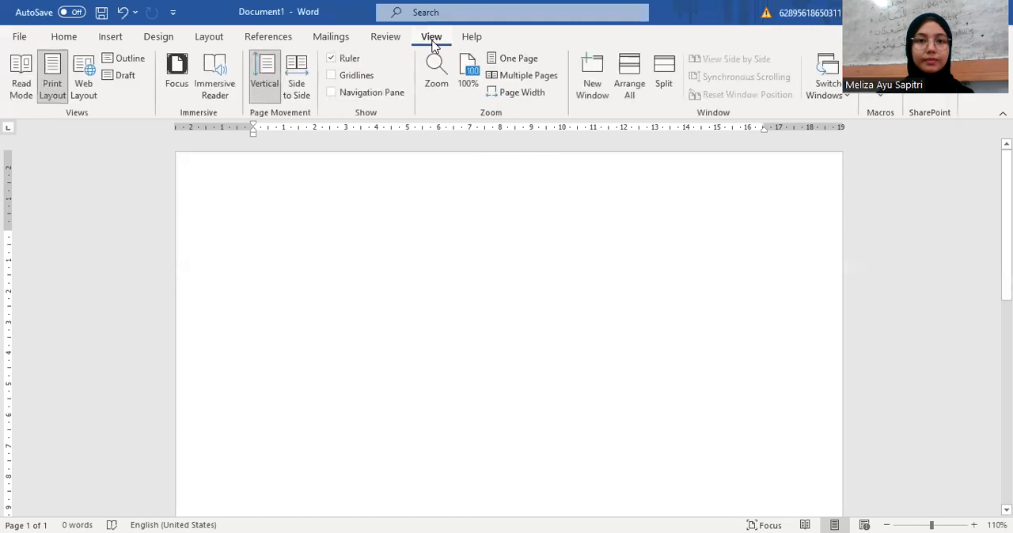
pyautogui.click(332, 93)
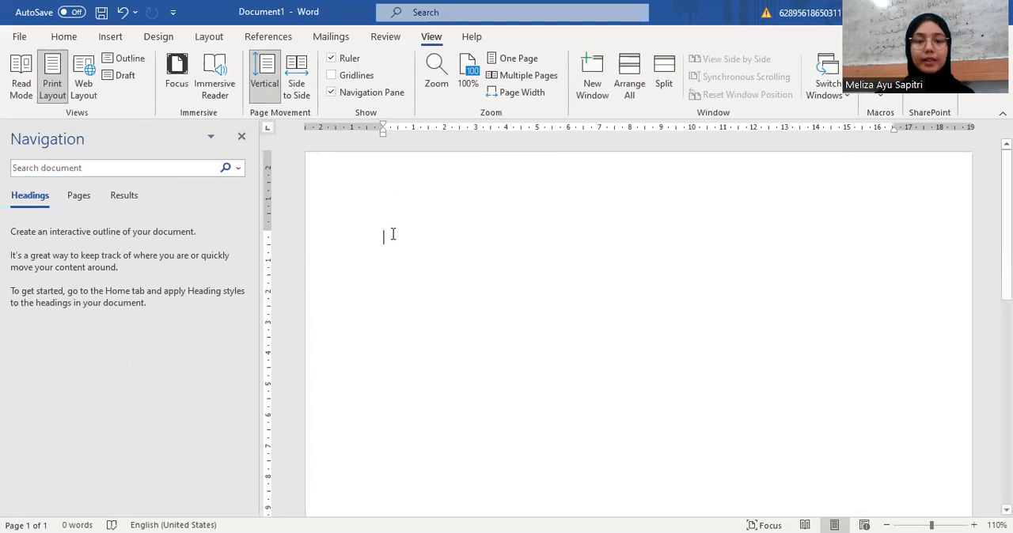
# Step: Enter the chapter titles PENDAHULUAN, PEMBAHASAN, KESIMPULAN and DAFTAR PUSTAKA on four separate lines
pyautogui.write('PENDAHULUAN')
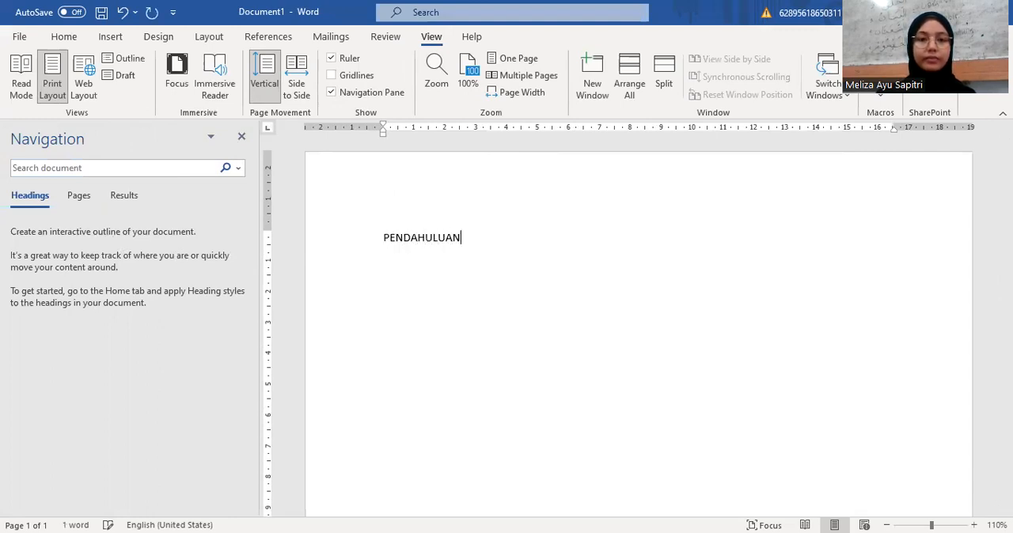
pyautogui.press('Return')
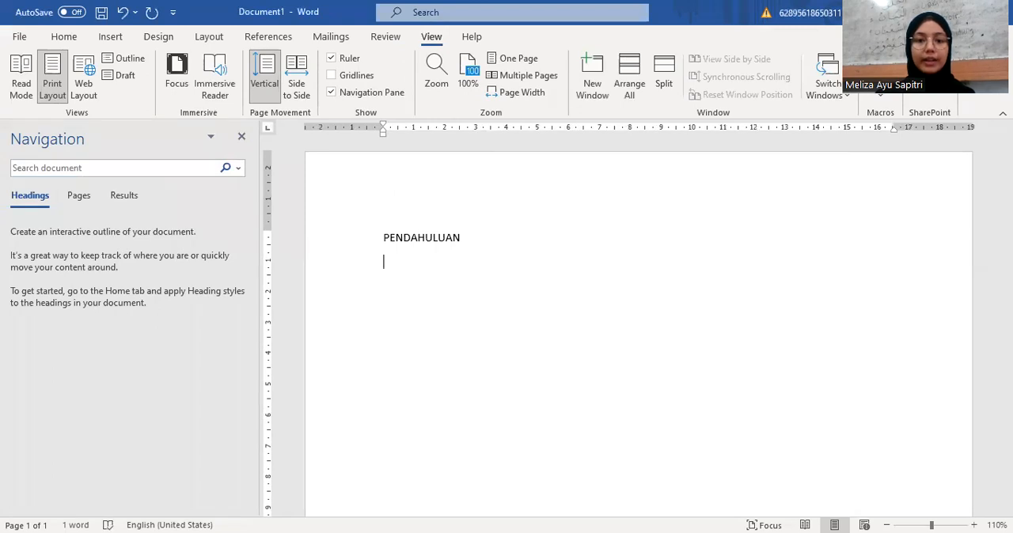
pyautogui.write('PEMBA')
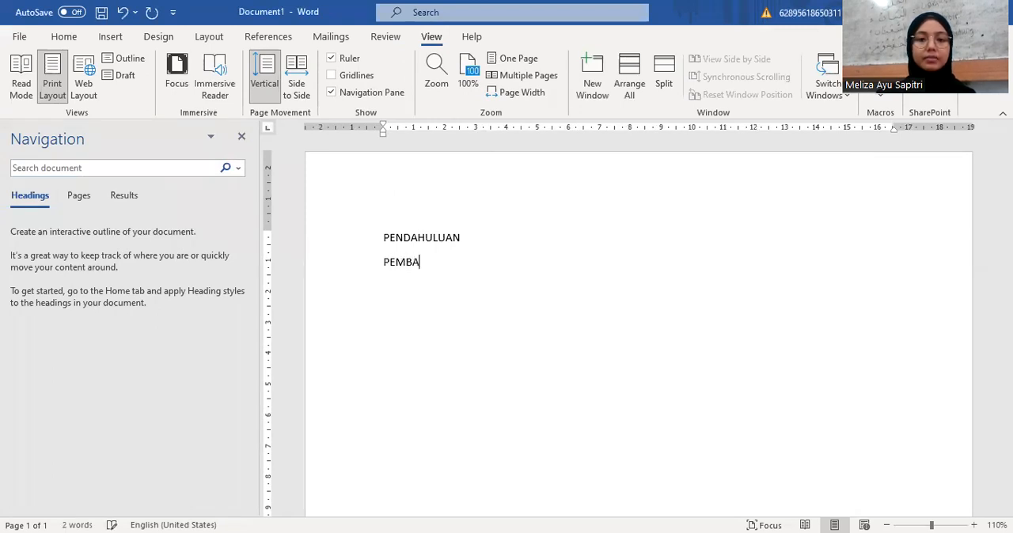
pyautogui.write('HASAN')
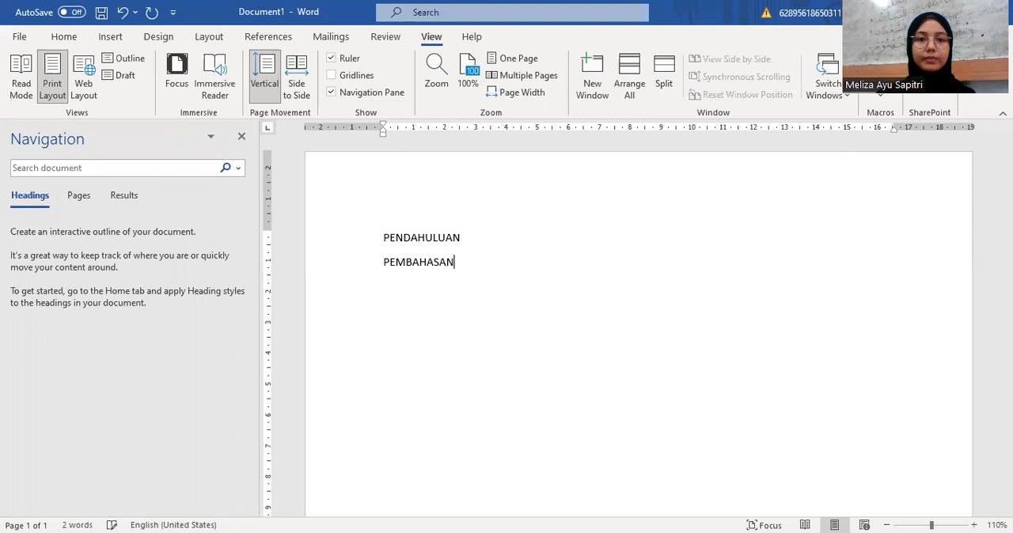
pyautogui.press('Return')
pyautogui.write('KESIMPULAN')
pyautogui.press('Return')
pyautogui.write('DAF')
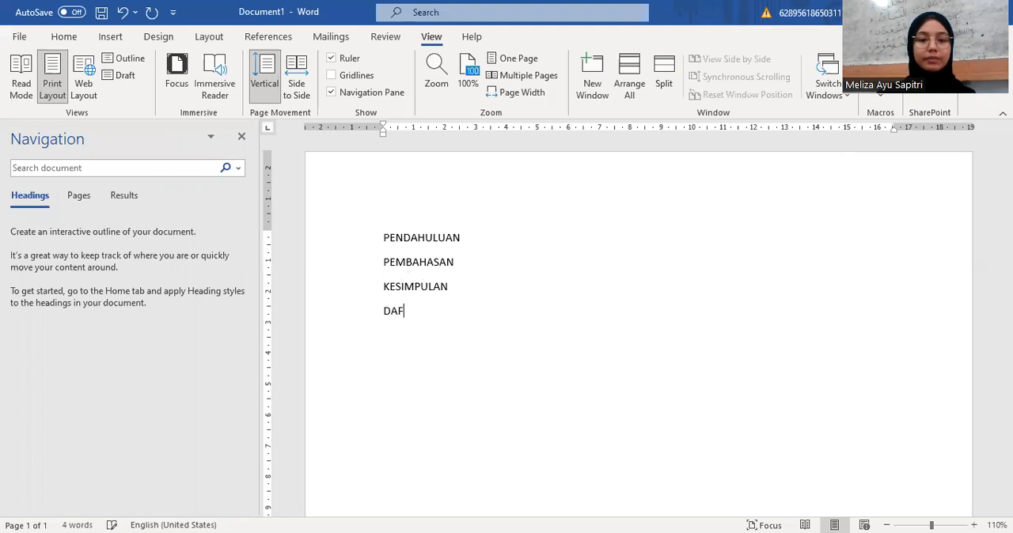
pyautogui.write('TAR PUSTAKA')
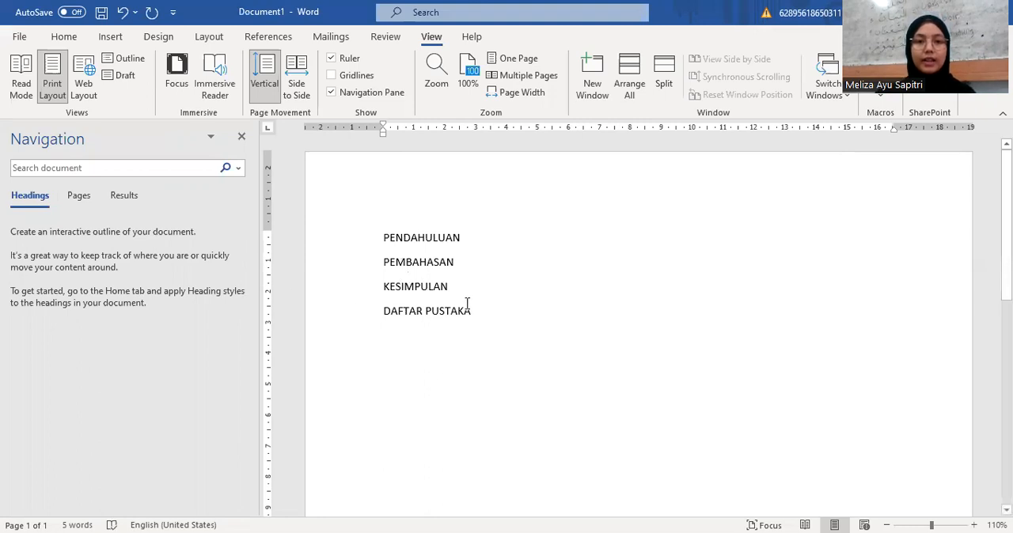
# Step: Apply the heading-linked multilevel list (1 Heading 1, 1.1 Heading 2, 1.1.1 Heading 3) to all four chapter titles
pyautogui.moveTo(479, 315); pyautogui.dragTo(393, 247)
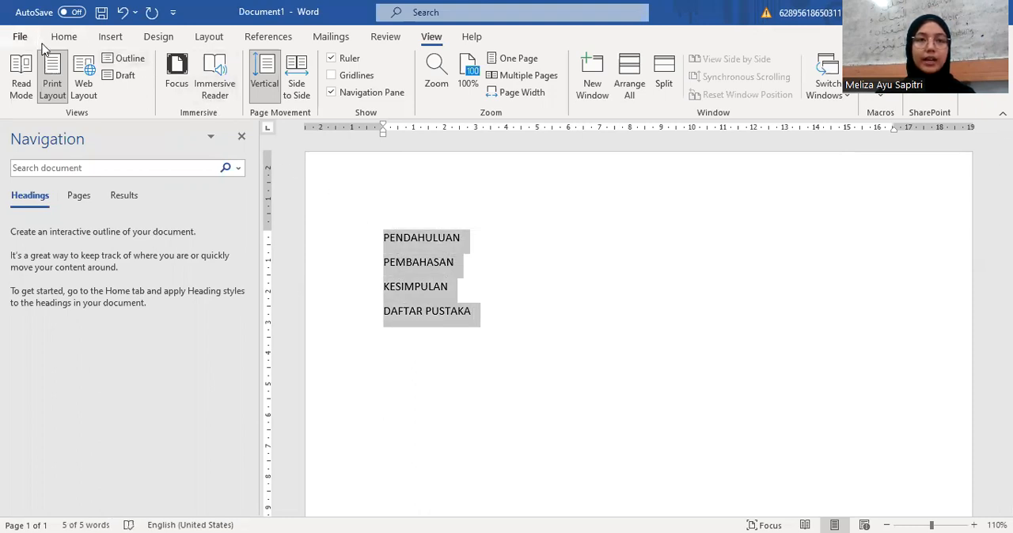
pyautogui.click(66, 44)
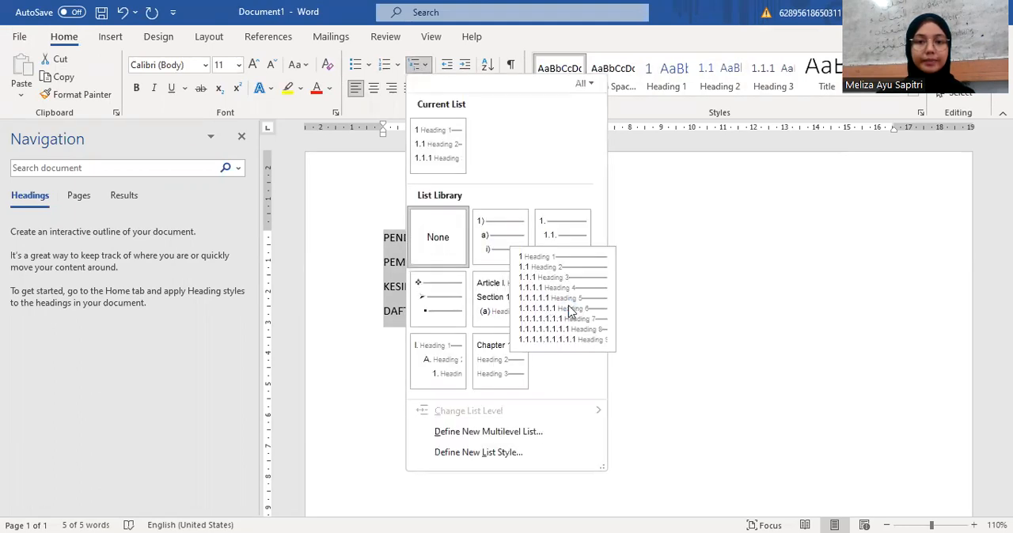
pyautogui.click(568, 307)
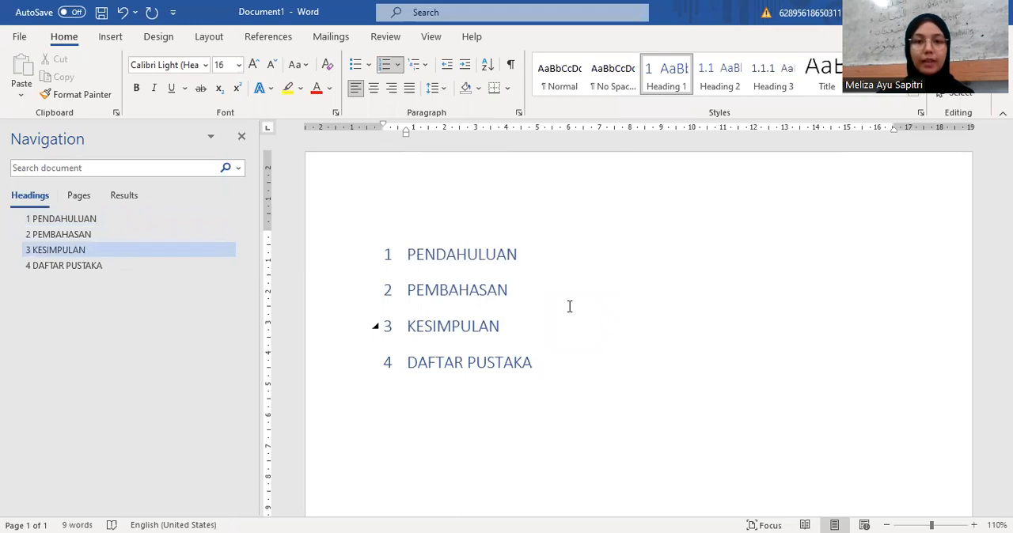
# Step: Add the Heading 2 subheading "Latar Belakang" directly below the PENDAHULUAN chapter title
pyautogui.click(531, 262)
pyautogui.press('Return')
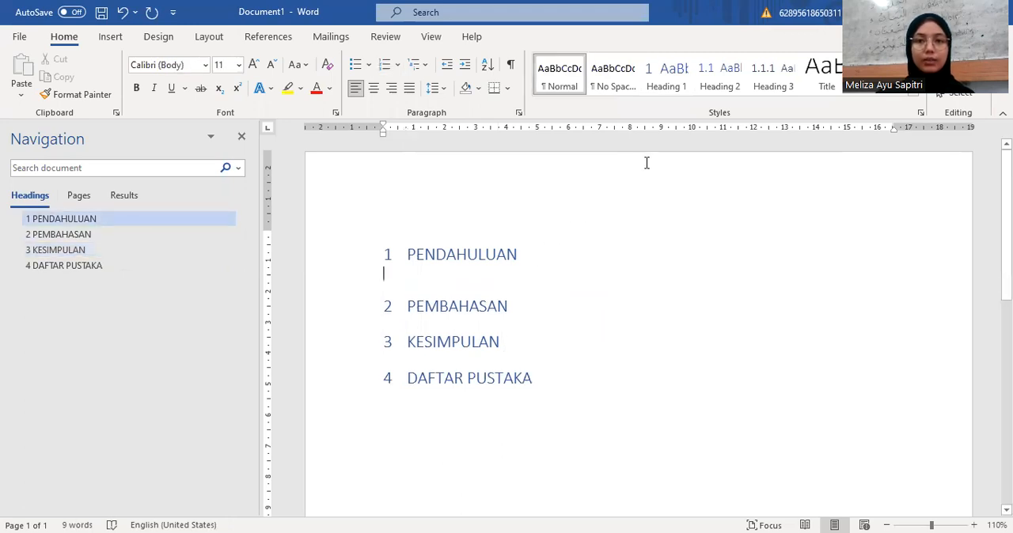
pyautogui.click(715, 85)
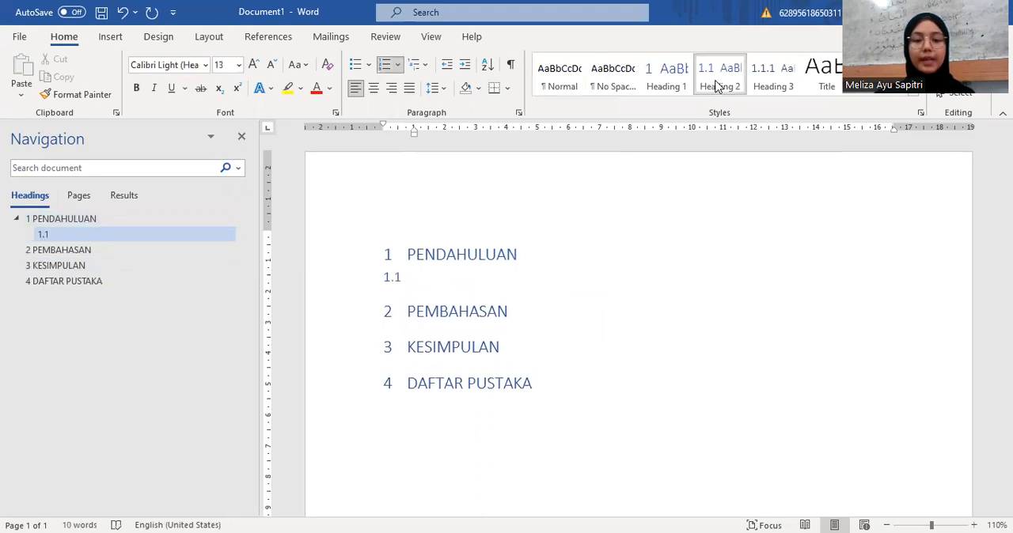
pyautogui.write('la')
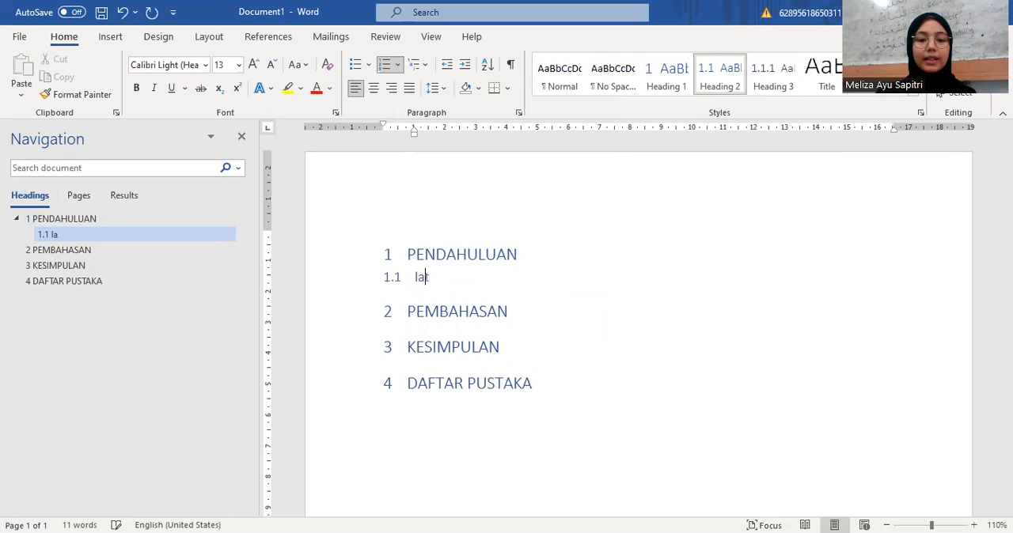
pyautogui.write('tar B')
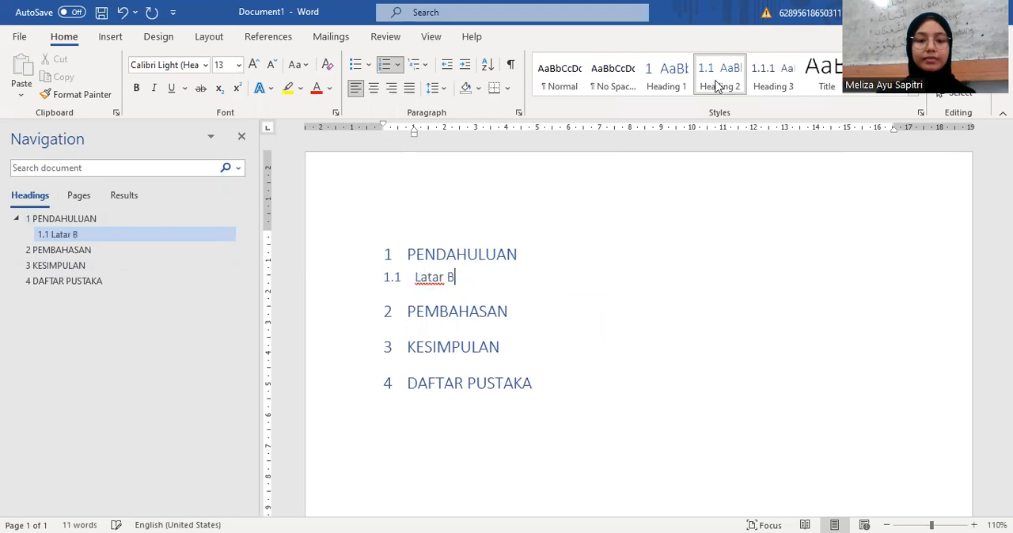
pyautogui.write('elakang')
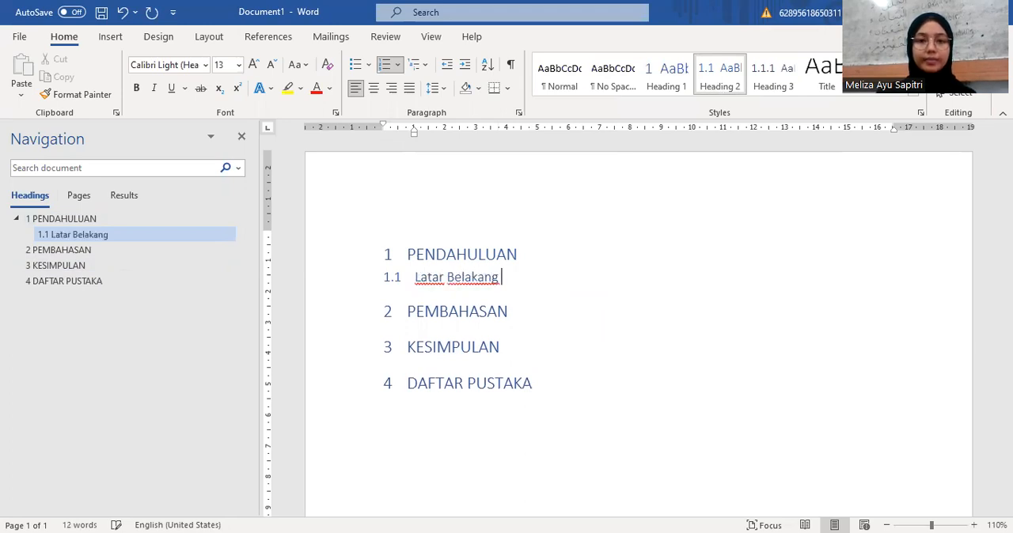
# Step: Add the Heading 2 subheadings "Rumusan Masalah" and "Tujuan" below Latar Belakang
pyautogui.press('Return')
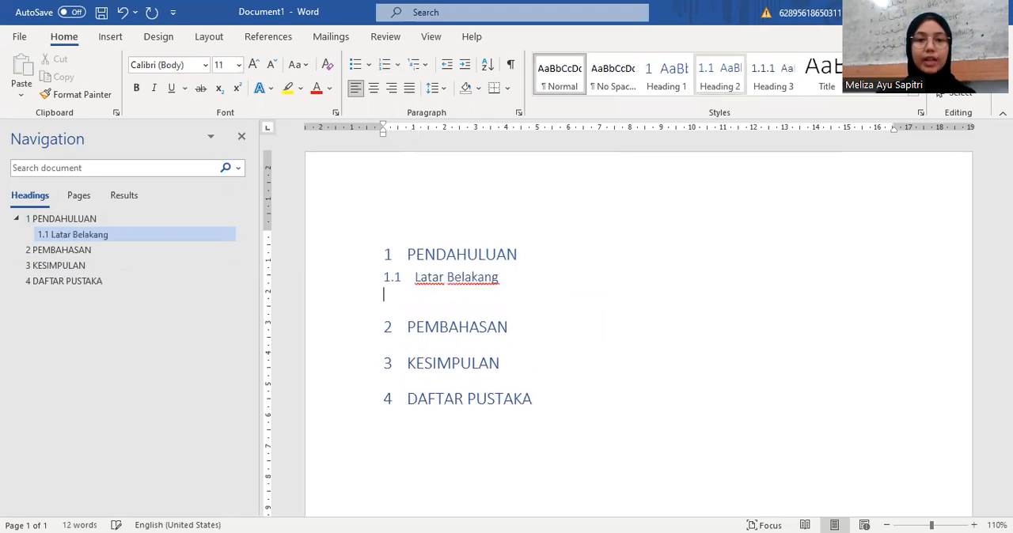
pyautogui.click(723, 87)
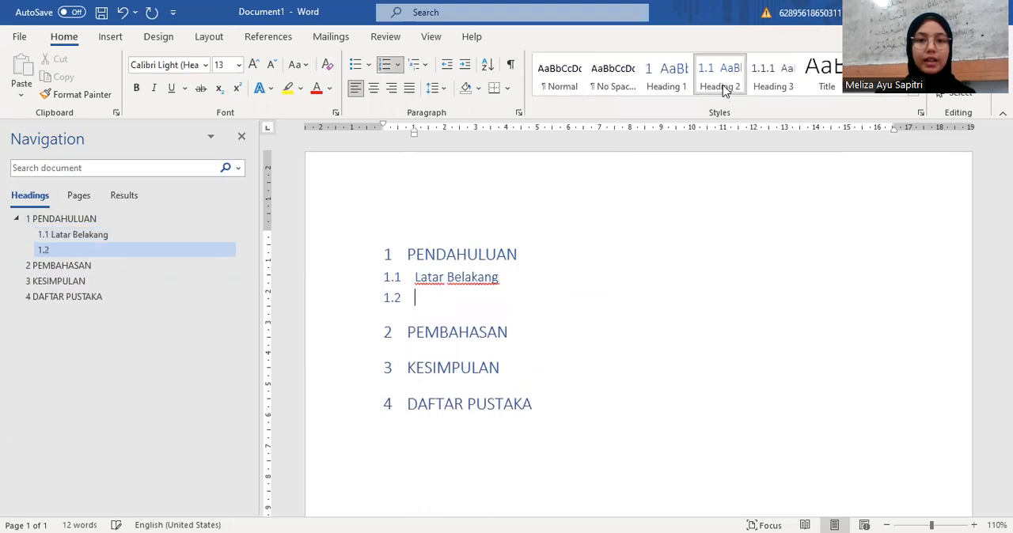
pyautogui.write('R')
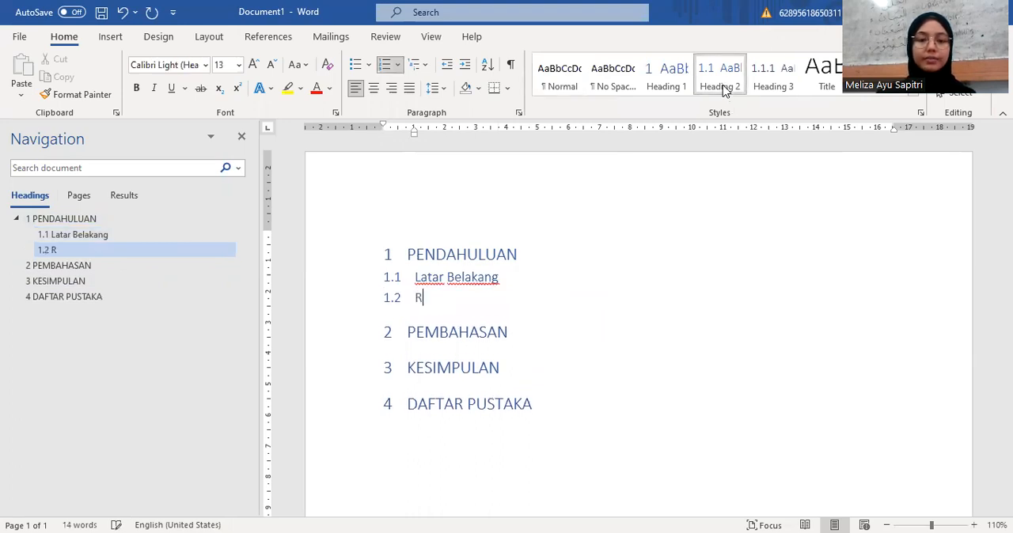
pyautogui.write('umusan ')
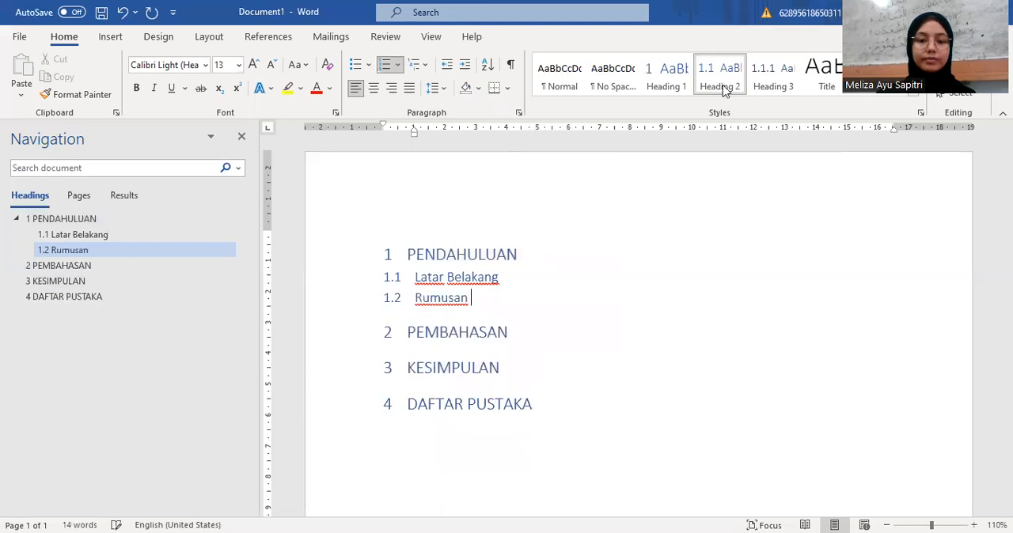
pyautogui.write('Masalah')
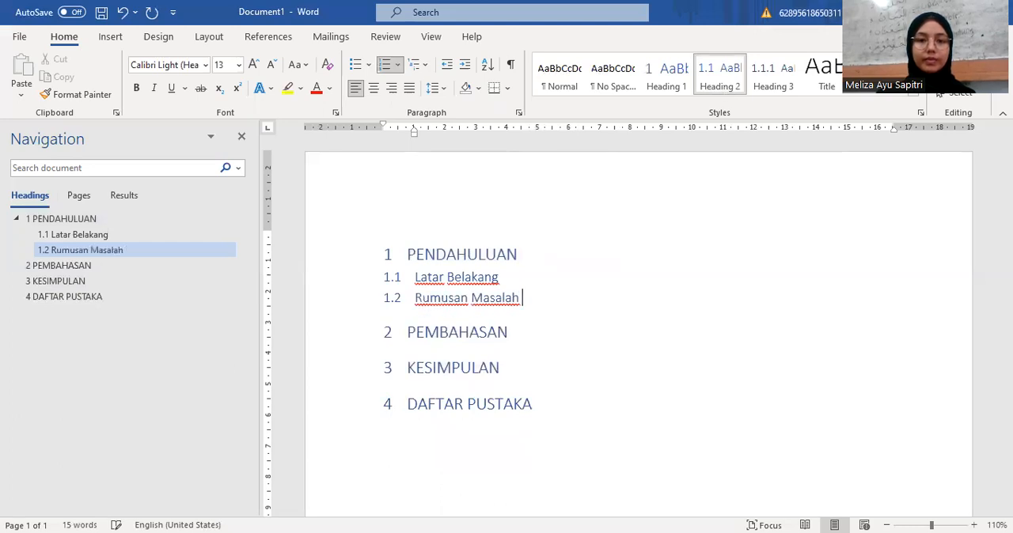
pyautogui.press('Return')
pyautogui.click(720, 76)
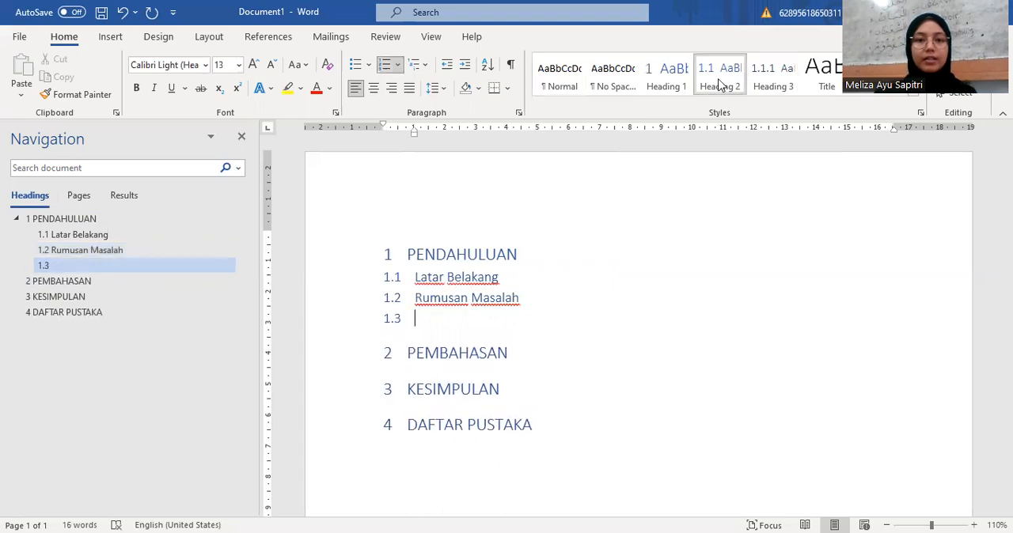
pyautogui.write('tujuan')
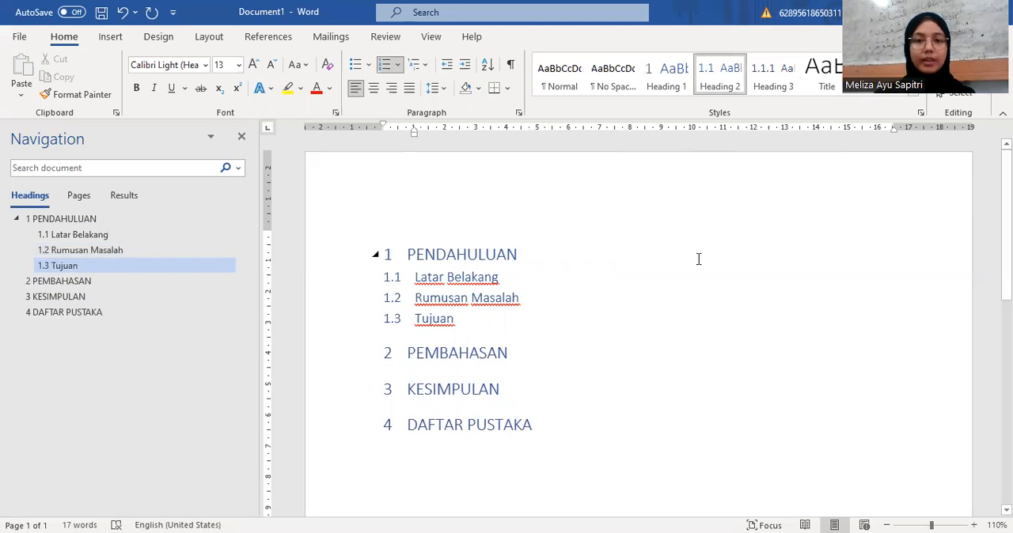
# Step: Add the Heading 2 subheading "Teori 1" directly below the PEMBAHASAN chapter title
pyautogui.scroll(-2, 698, 259)
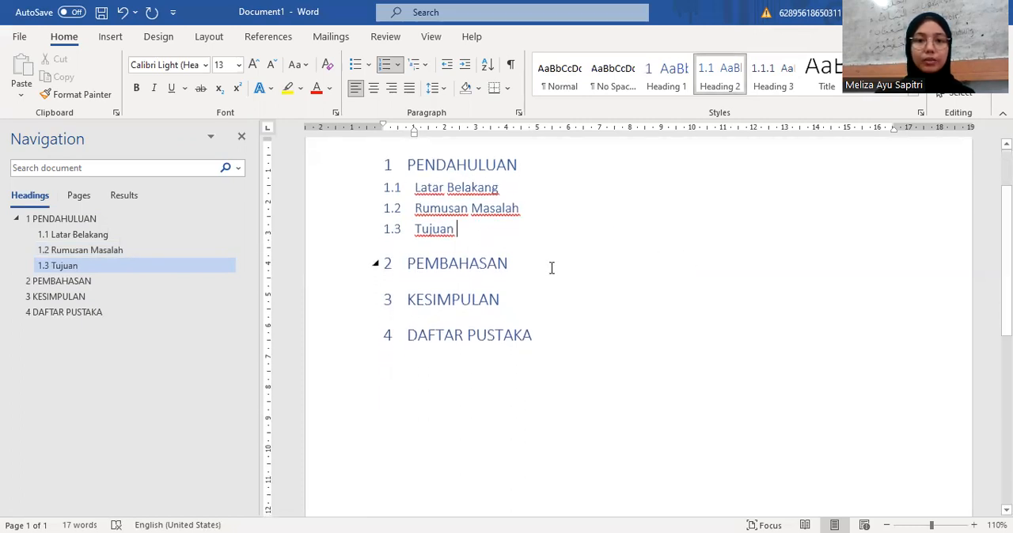
pyautogui.click(522, 268)
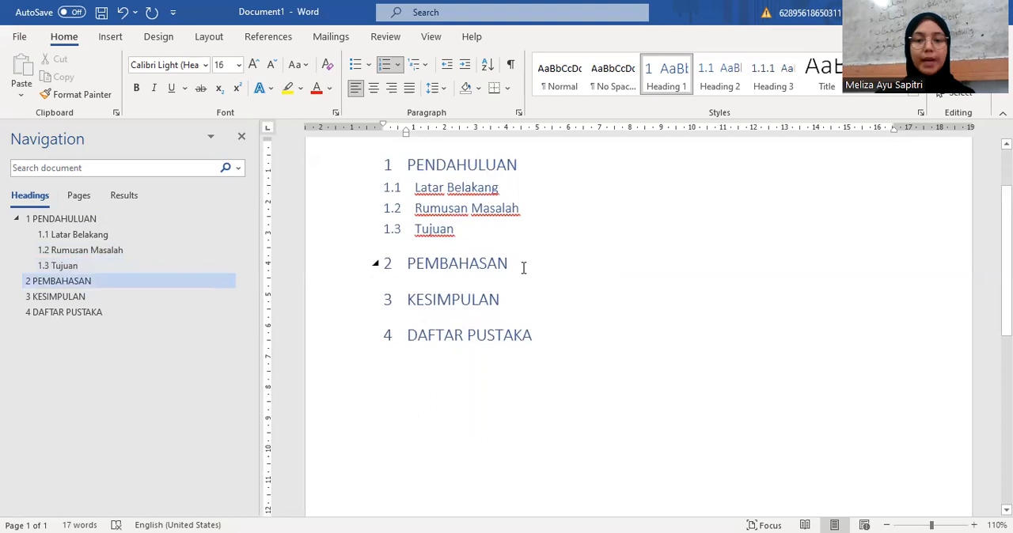
pyautogui.press('Return')
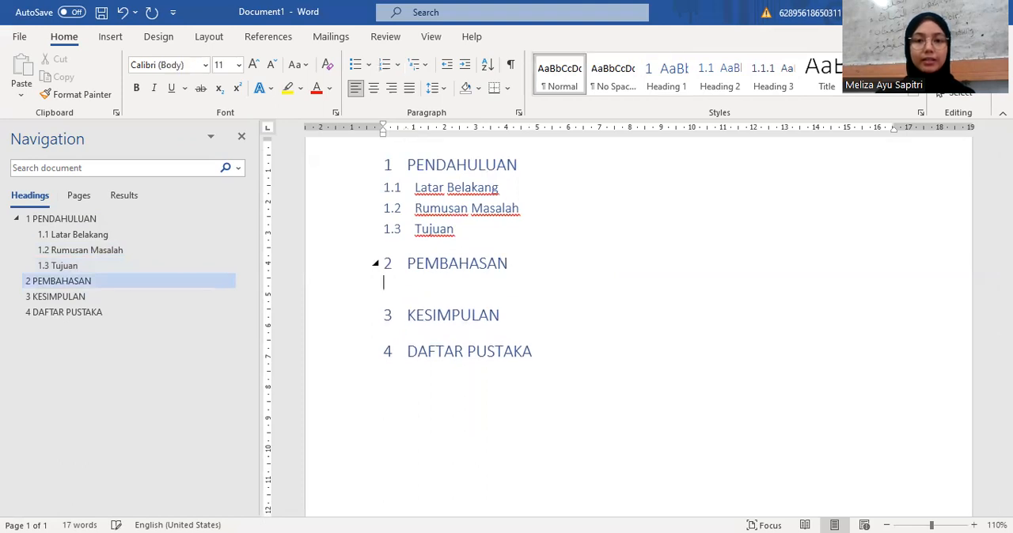
pyautogui.click(722, 73)
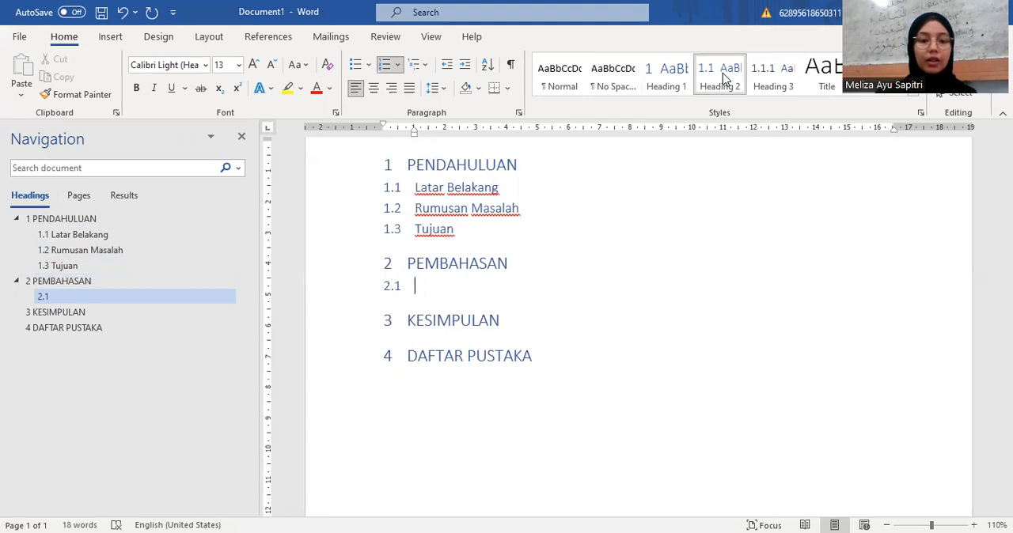
pyautogui.write('teo')
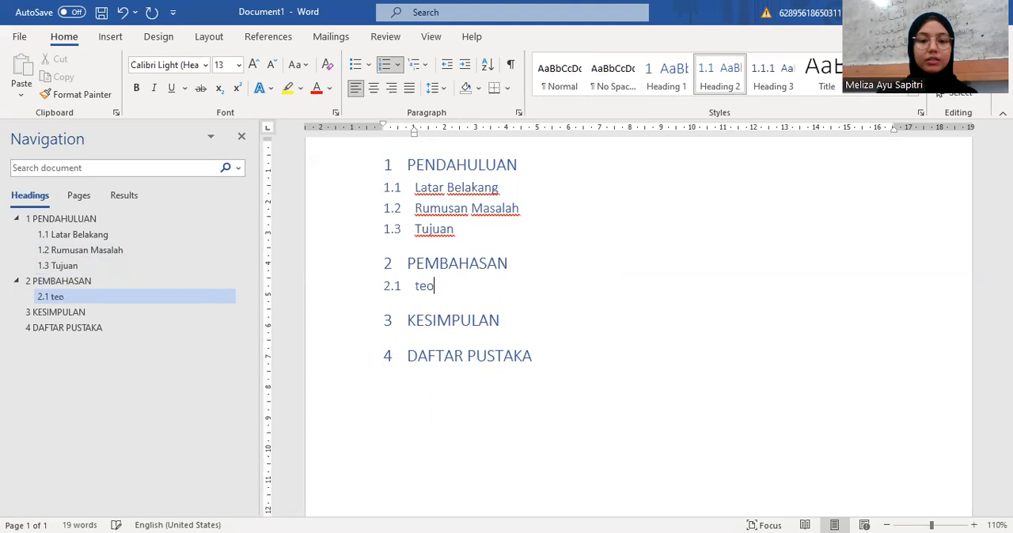
pyautogui.write('ri 1')
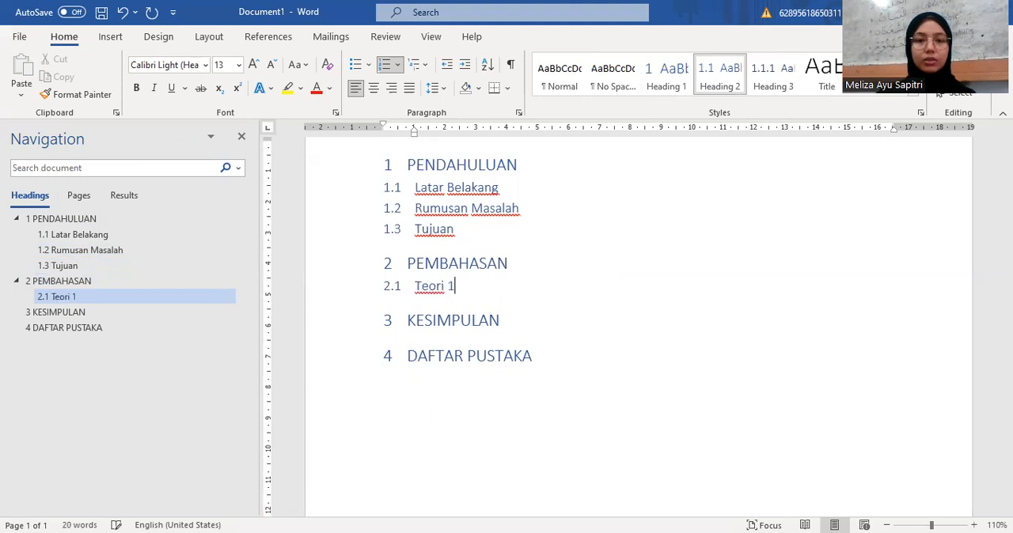
# Step: Add a second Heading 2 subheading, "Teori 2", below Teori 1
pyautogui.press('Return')
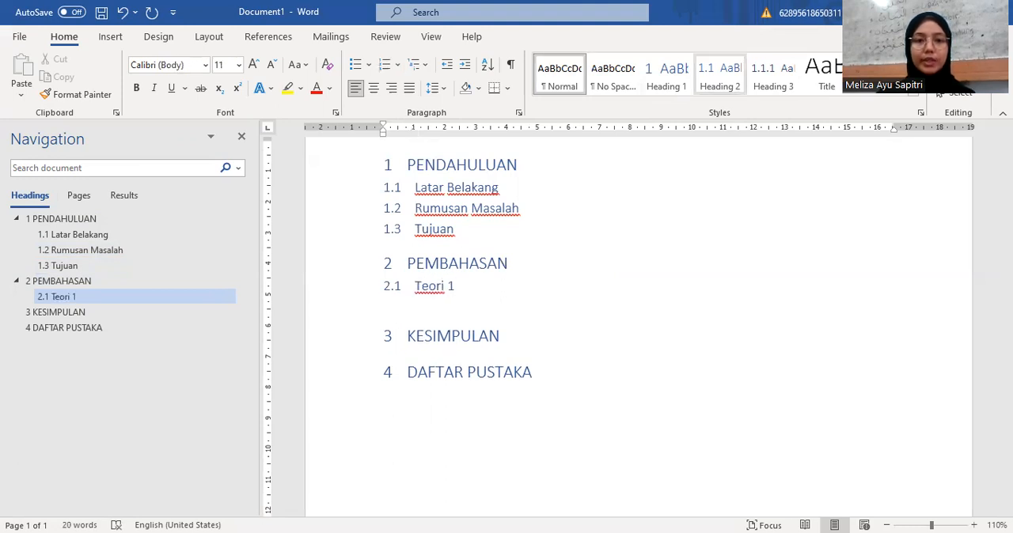
pyautogui.click(720, 87)
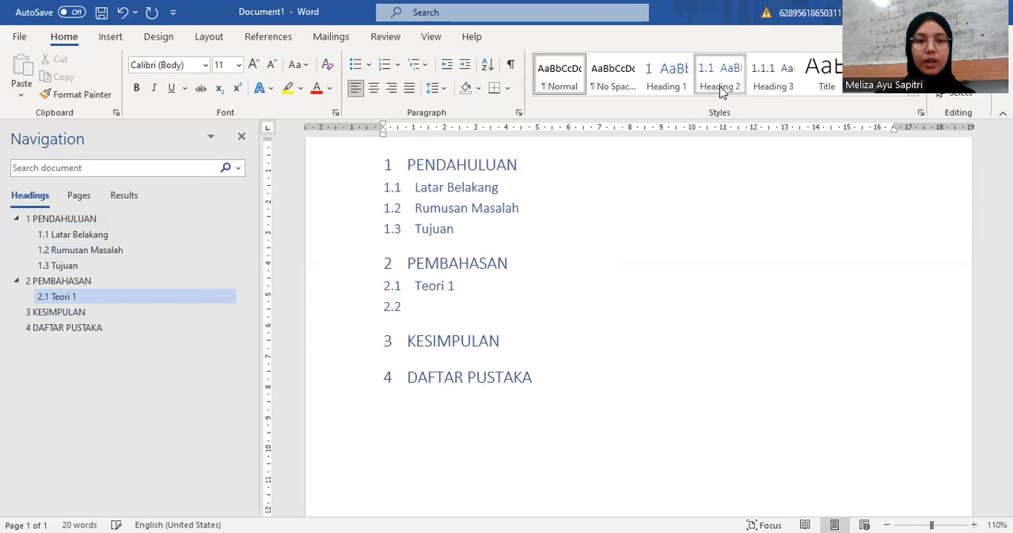
pyautogui.write('teori 2')
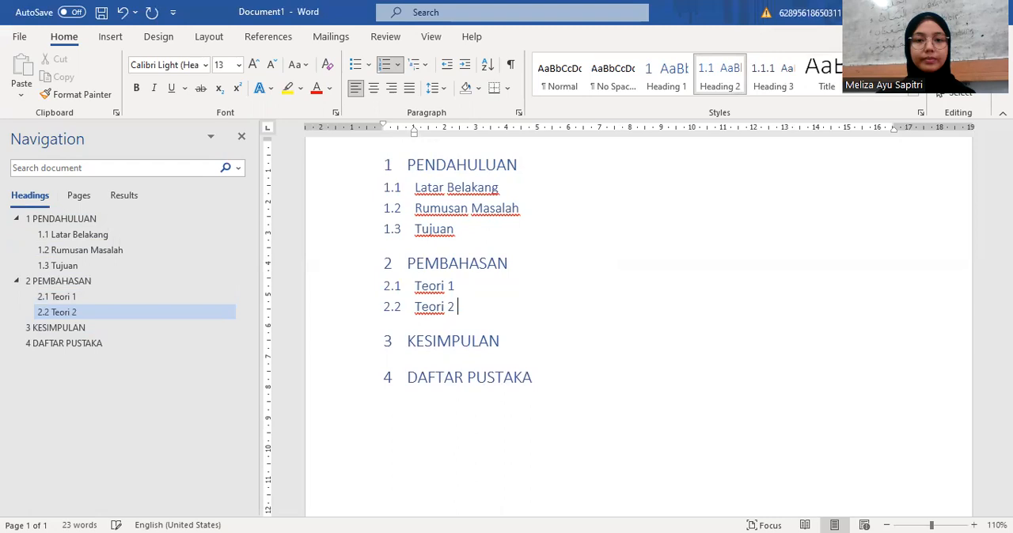
# Step: Insert an empty Heading 2 line directly below the KESIMPULAN chapter title
pyautogui.scroll(-1, 613, 254)
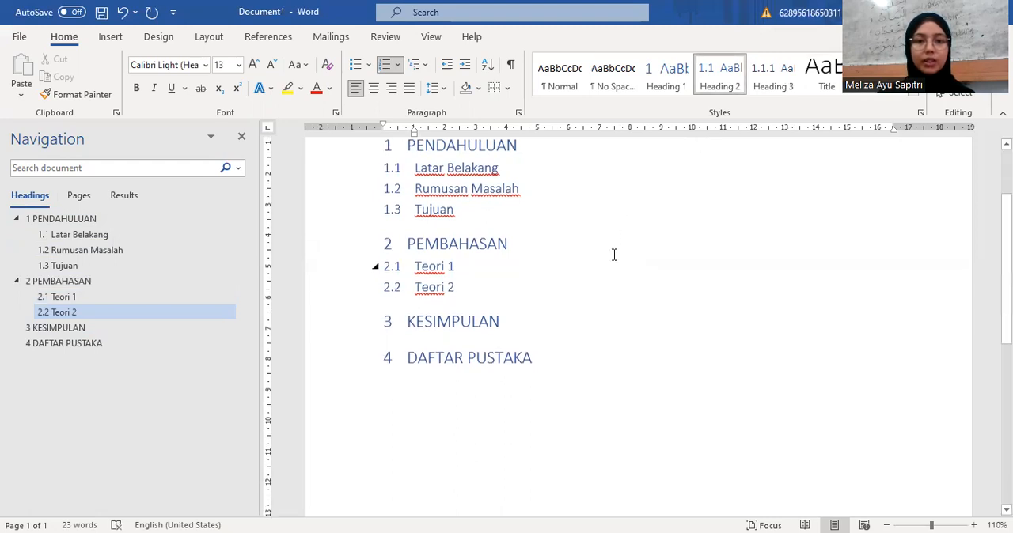
pyautogui.scroll(-2, 613, 254)
pyautogui.click(509, 242)
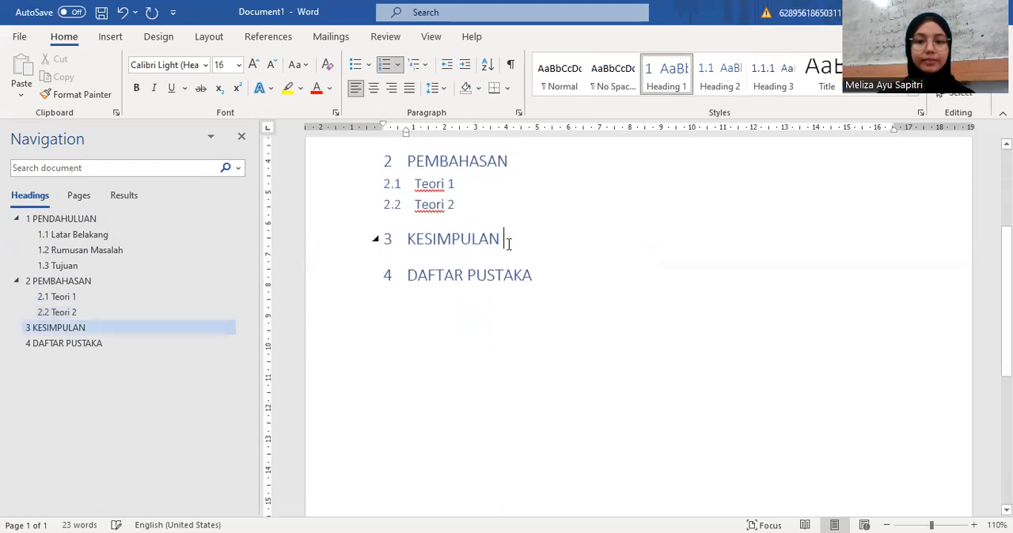
pyautogui.press('Return')
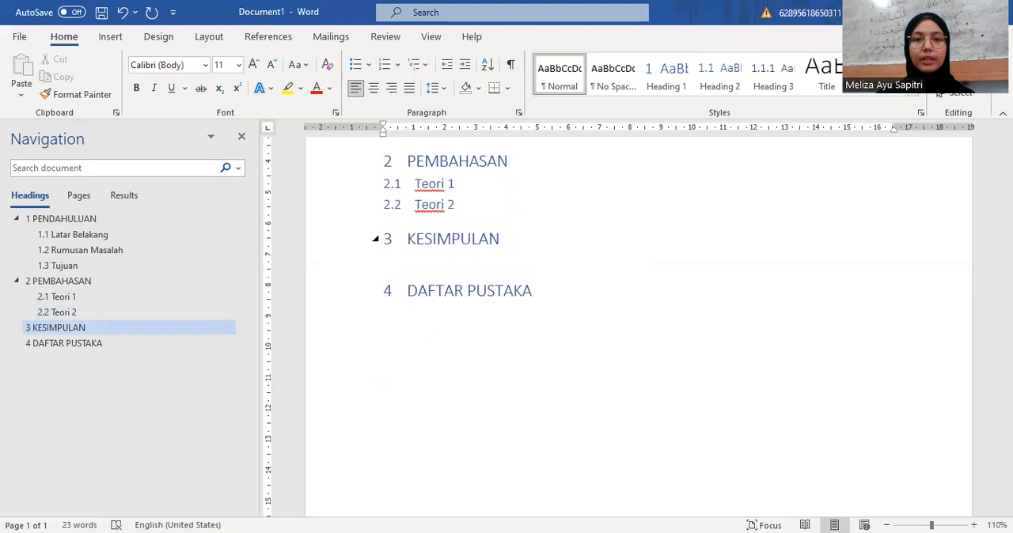
pyautogui.click(720, 77)
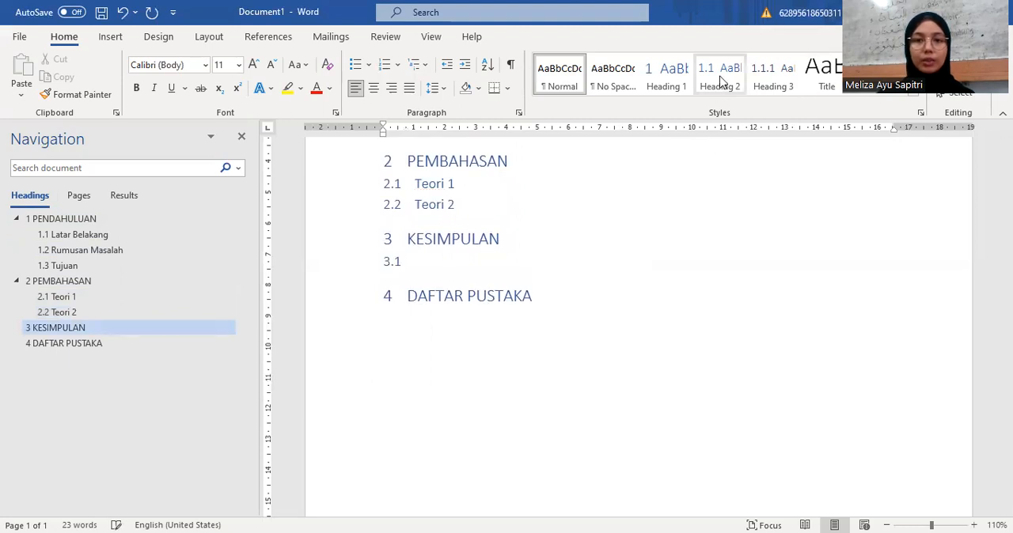
# Step: Replace the chapter 3 title KESIMPULAN with "PENUTUP"
pyautogui.click(502, 241)
pyautogui.press('BackSpace')
pyautogui.press('BackSpace')
pyautogui.press('BackSpace')
pyautogui.press('BackSpace')
pyautogui.press('BackSpace')
pyautogui.press('BackSpace')
pyautogui.press('BackSpace')
pyautogui.press('BackSpace')
pyautogui.press('BackSpace')
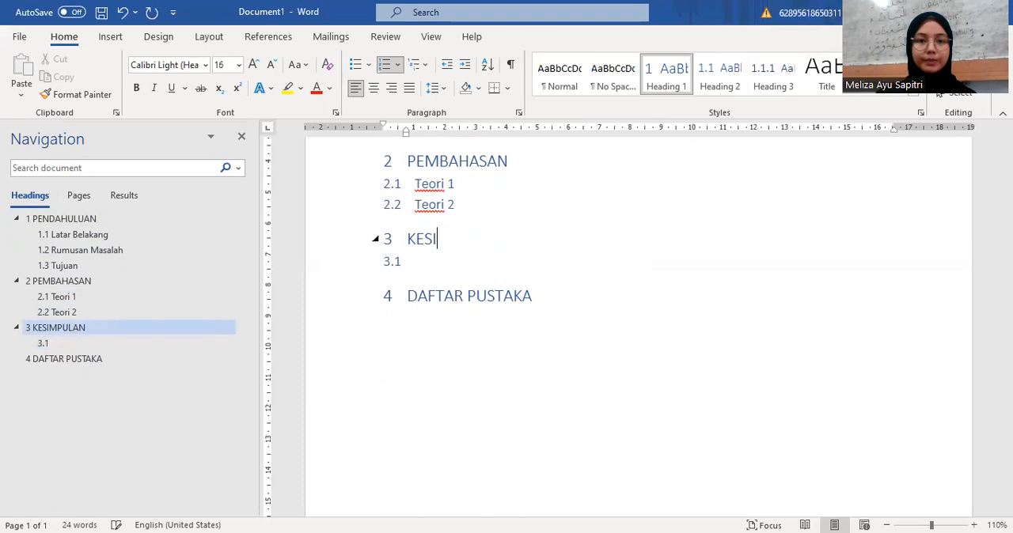
pyautogui.press('BackSpace')
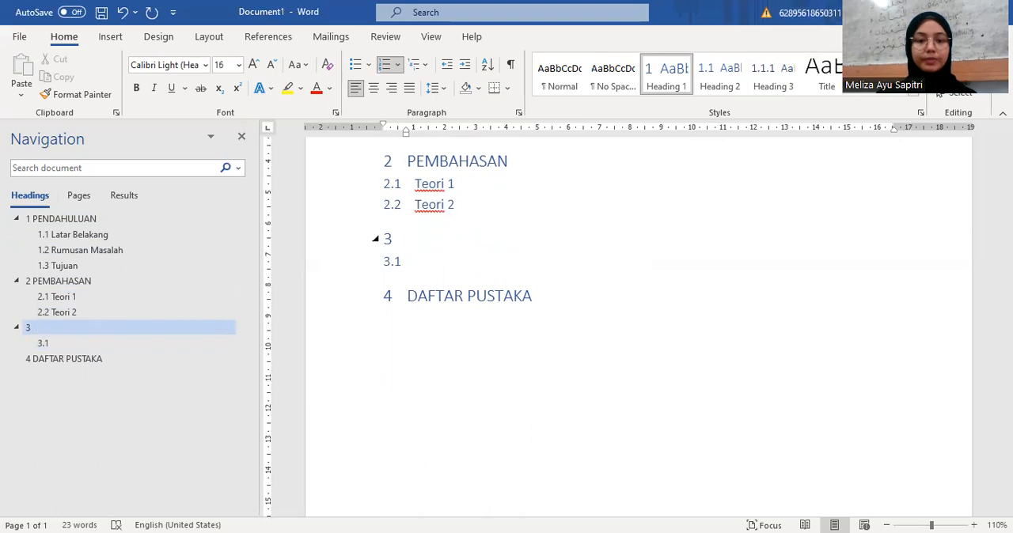
pyautogui.write('PE')
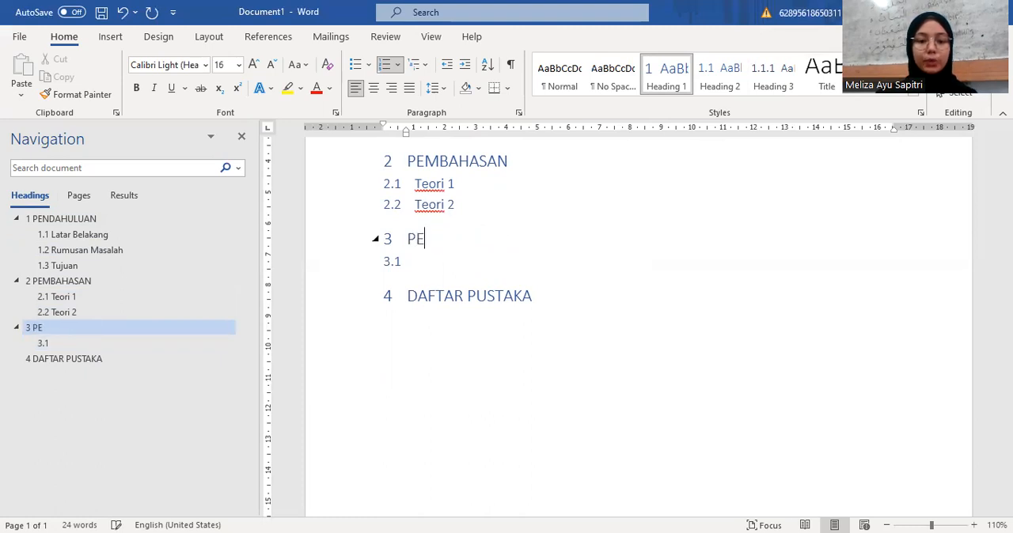
pyautogui.write('NUTUP')
# Step: Enter "Kesimpulan" as the text of the empty subheading below PENUTUP
pyautogui.click(490, 267)
pyautogui.write('kesimpulan')
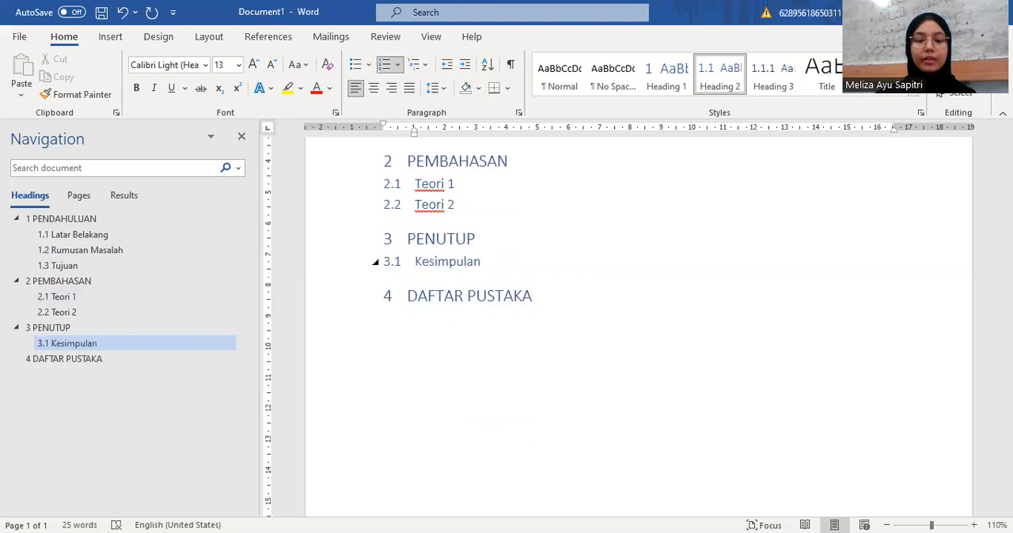
# Step: Add a second Heading 2 subheading, "Saran", below Kesimpulan
pyautogui.press('Return')
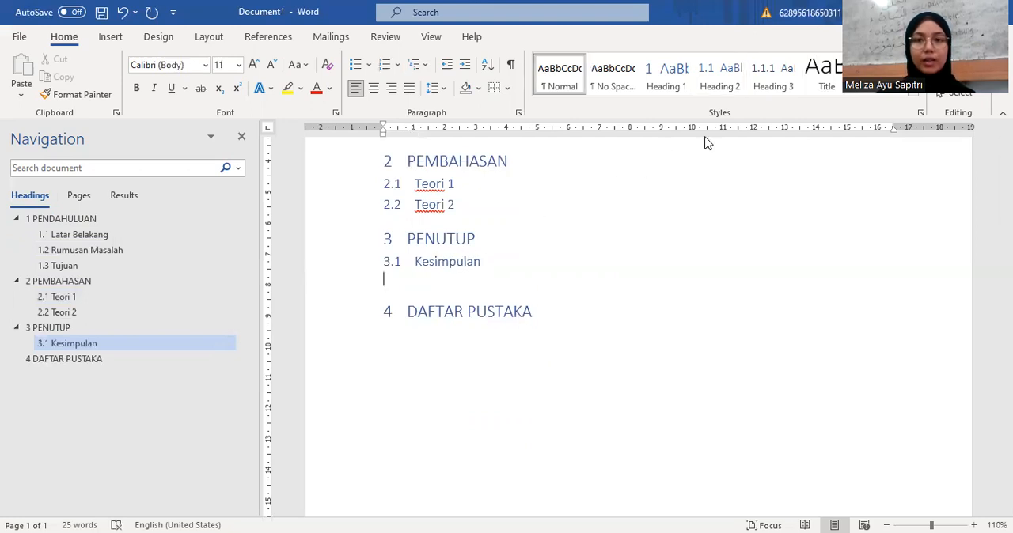
pyautogui.click(719, 91)
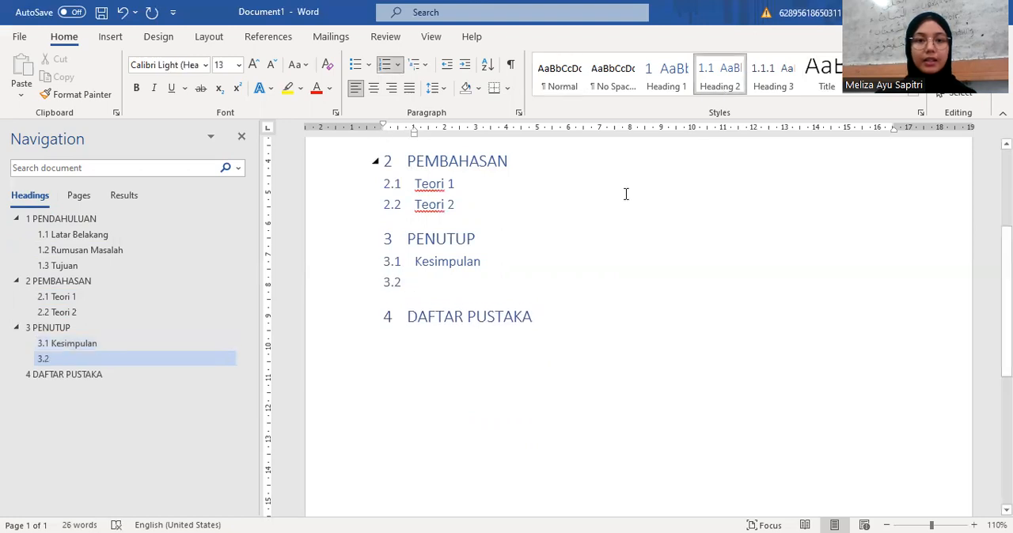
pyautogui.write('saran')
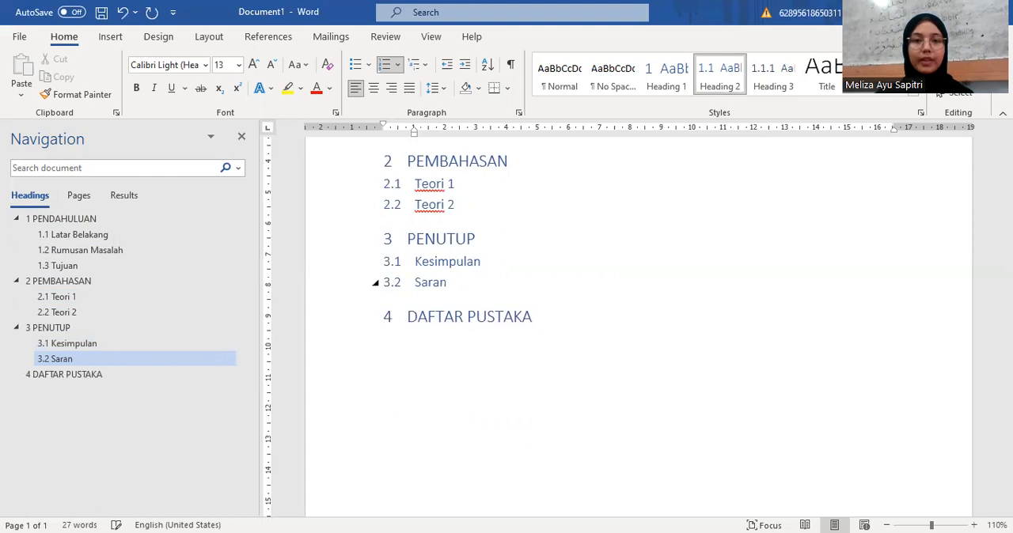
# Step: Modify the Heading 1 style's font to Times New Roman, 14 pt, bold, in black
pyautogui.scroll(4, 625, 225)
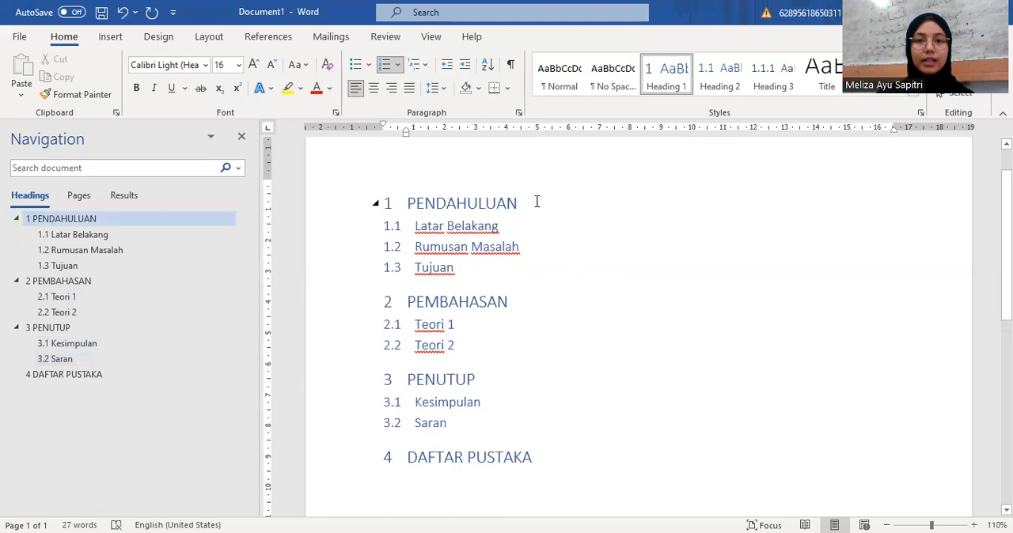
pyautogui.rightClick(663, 82)
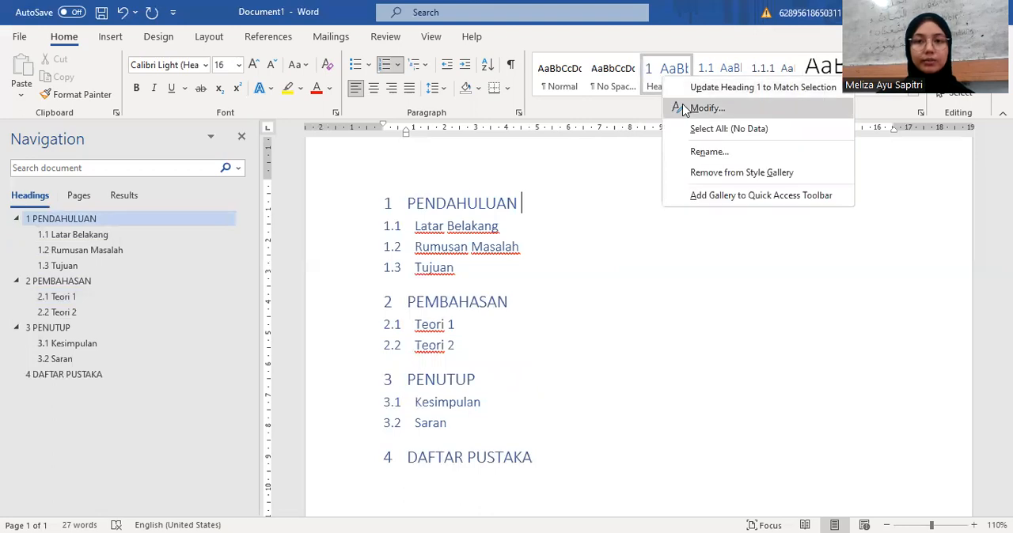
pyautogui.click(684, 110)
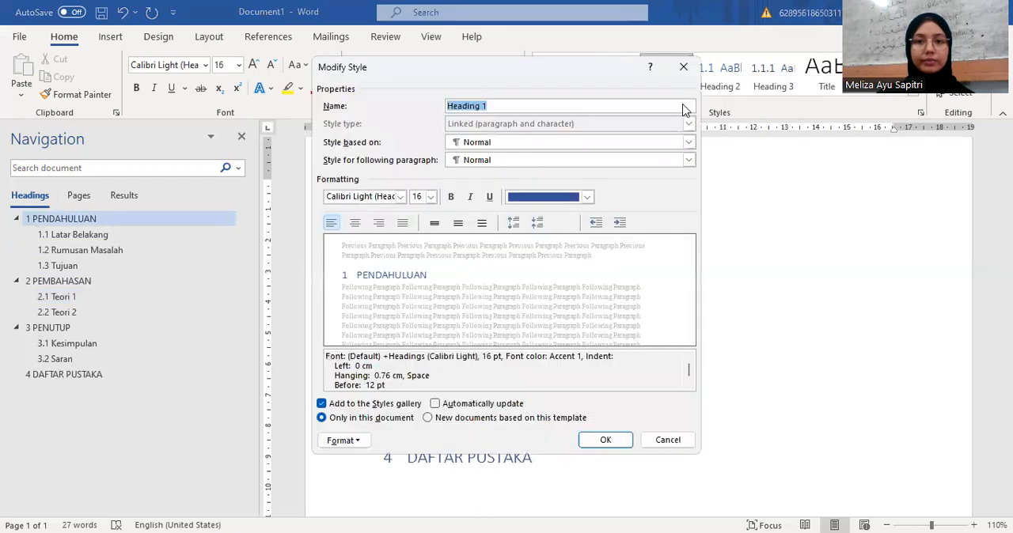
pyautogui.click(400, 196)
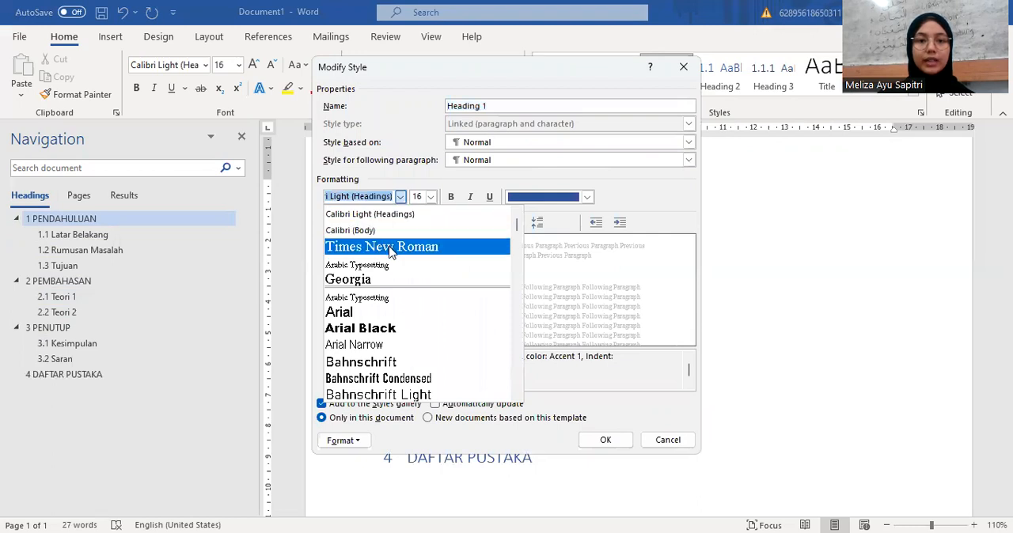
pyautogui.click(388, 248)
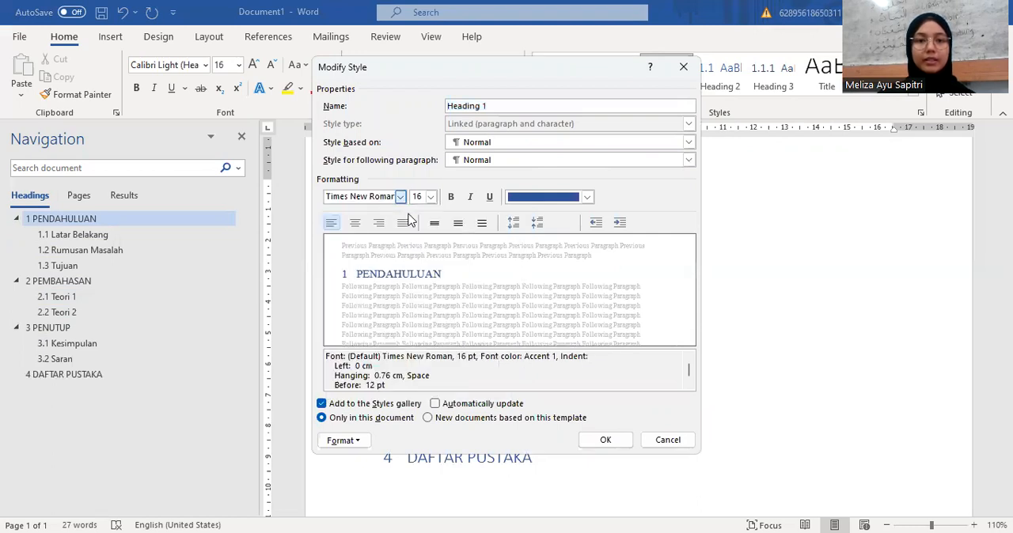
pyautogui.click(430, 198)
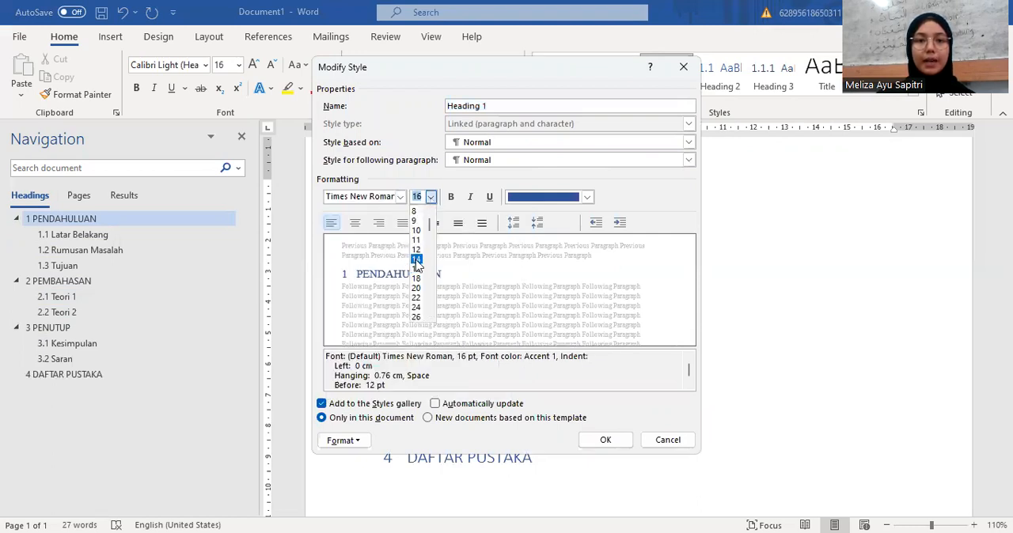
pyautogui.click(417, 260)
pyautogui.click(451, 197)
pyautogui.click(586, 197)
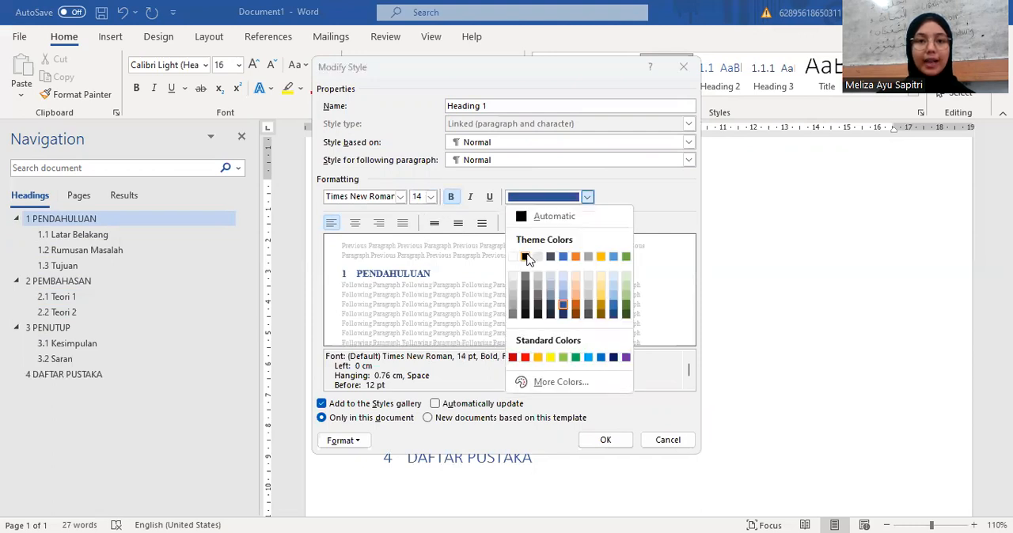
pyautogui.click(525, 257)
# Step: Centre the Heading 1 style and set its line spacing to 1.5 lines and spacing after to 20 pt
pyautogui.click(355, 223)
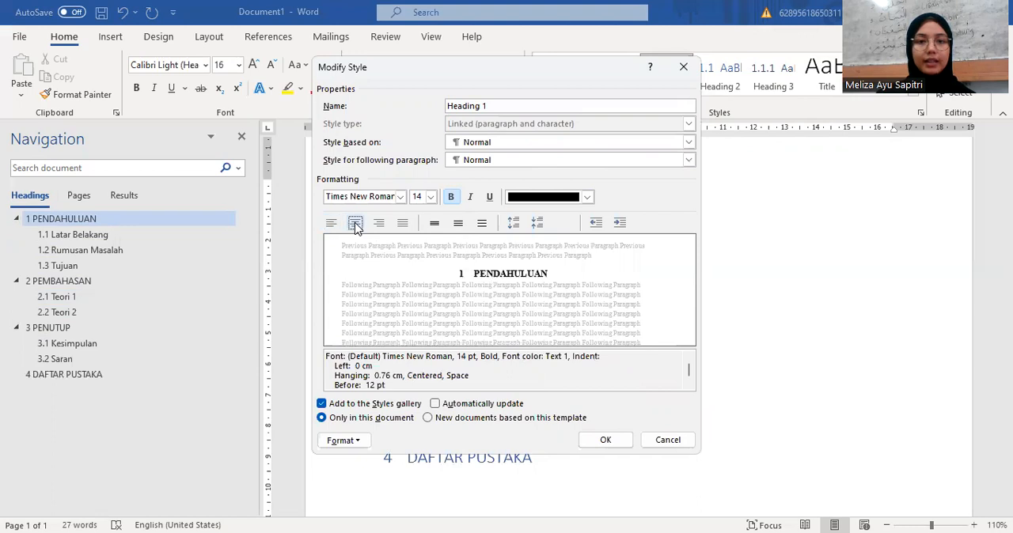
pyautogui.click(457, 227)
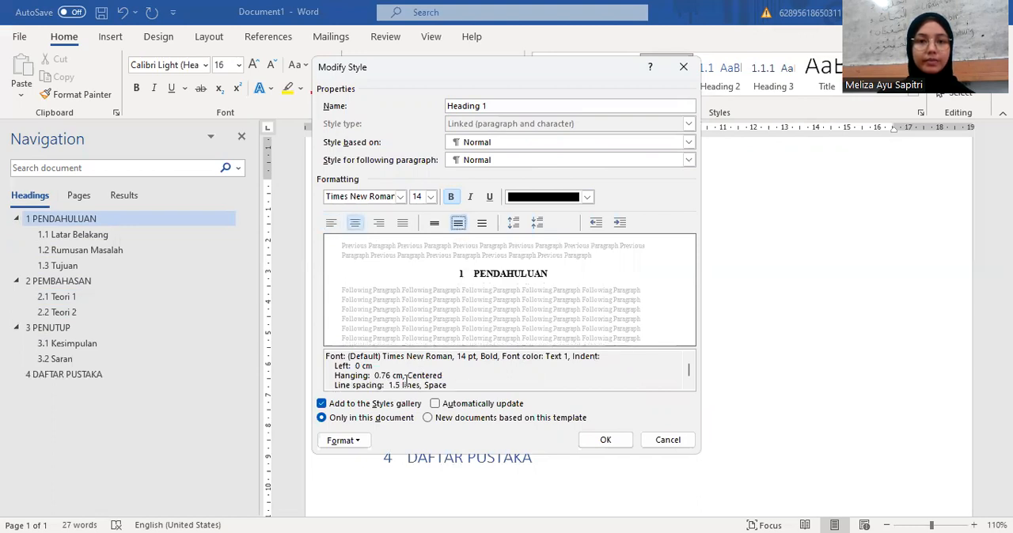
pyautogui.click(356, 444)
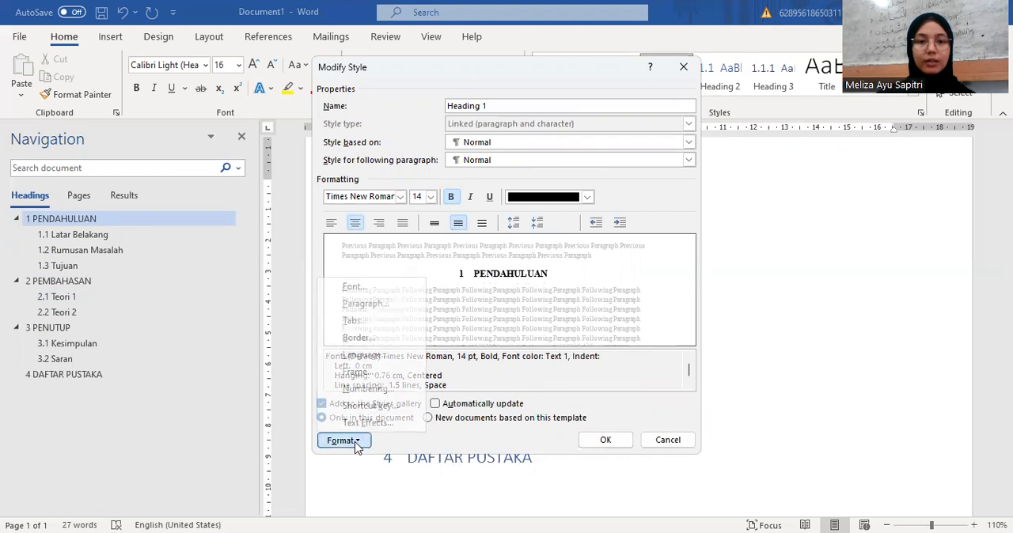
pyautogui.click(371, 308)
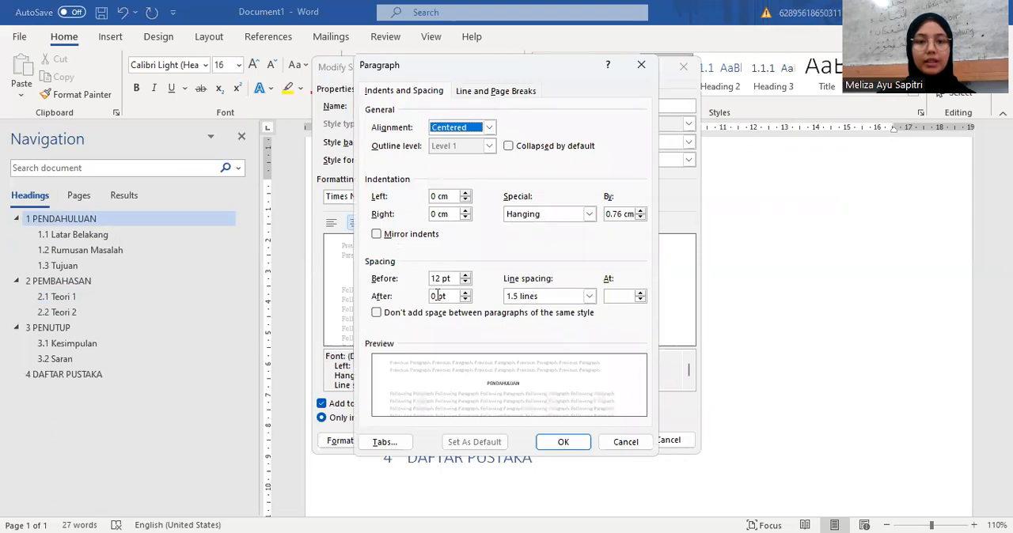
pyautogui.click(433, 296)
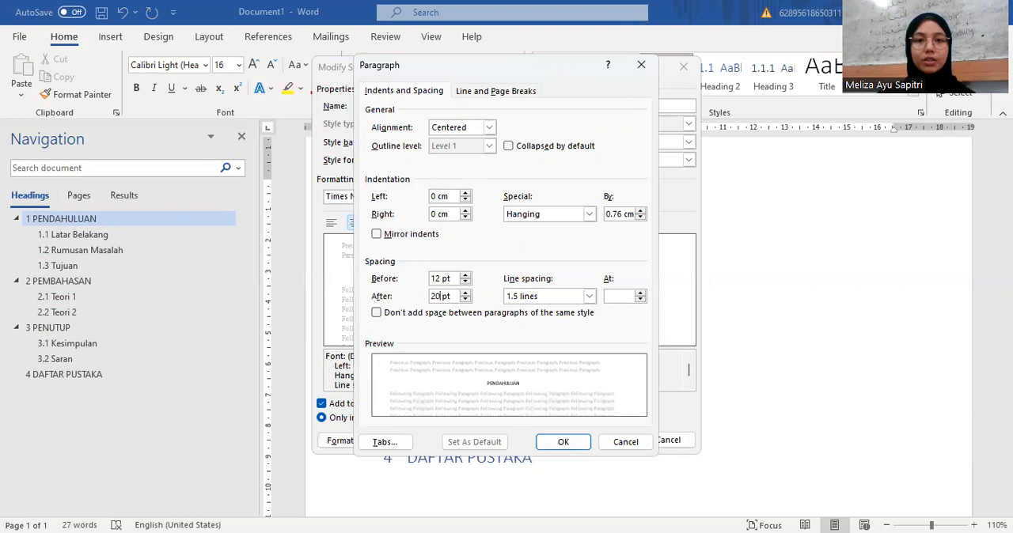
# Step: Enable a page break before each Heading 1 paragraph and accept the paragraph settings
pyautogui.click(500, 92)
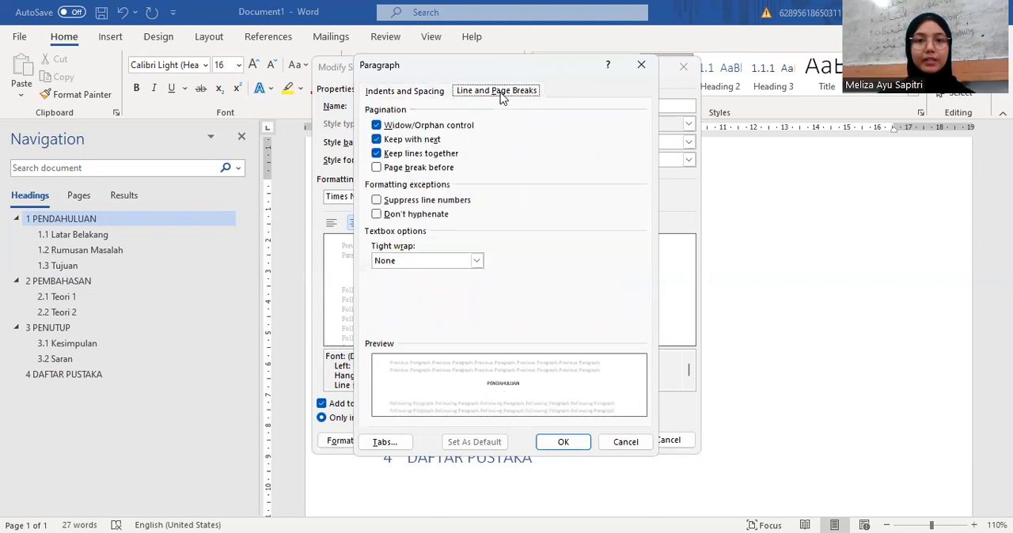
pyautogui.click(377, 173)
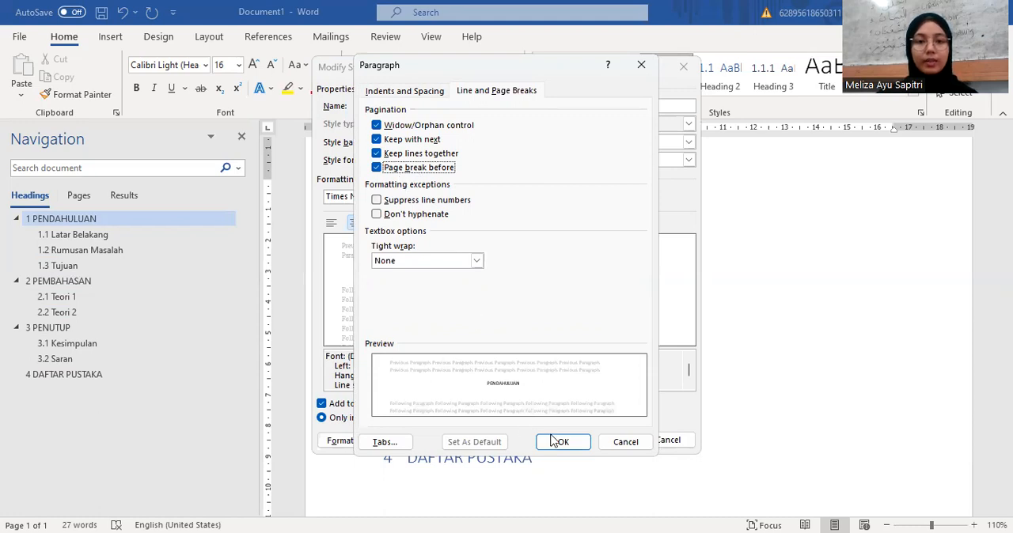
pyautogui.click(560, 443)
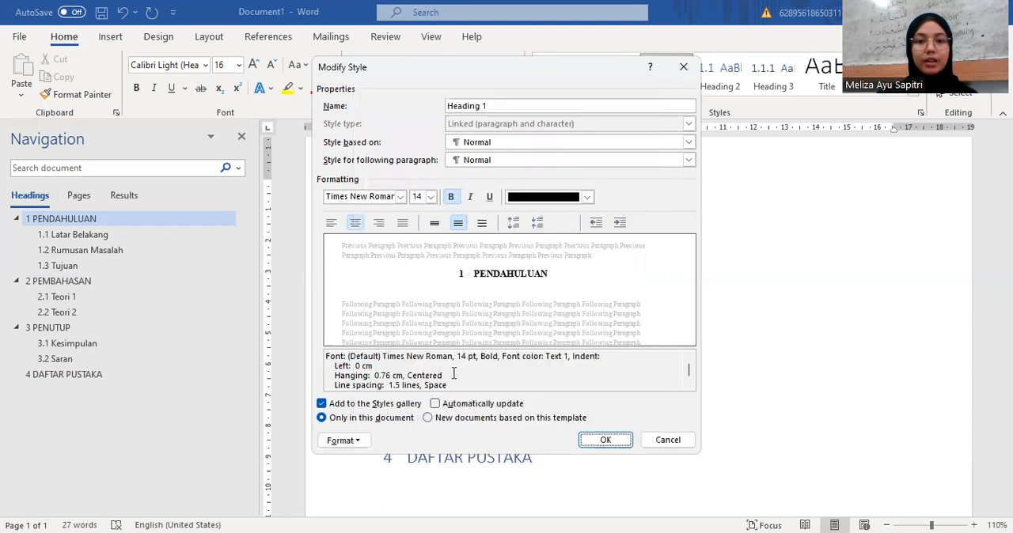
# Step: Define the Heading 1 numbering as "BAB I" with Roman numerals I, II, III and no trailing period, and apply the modified style
pyautogui.click(358, 440)
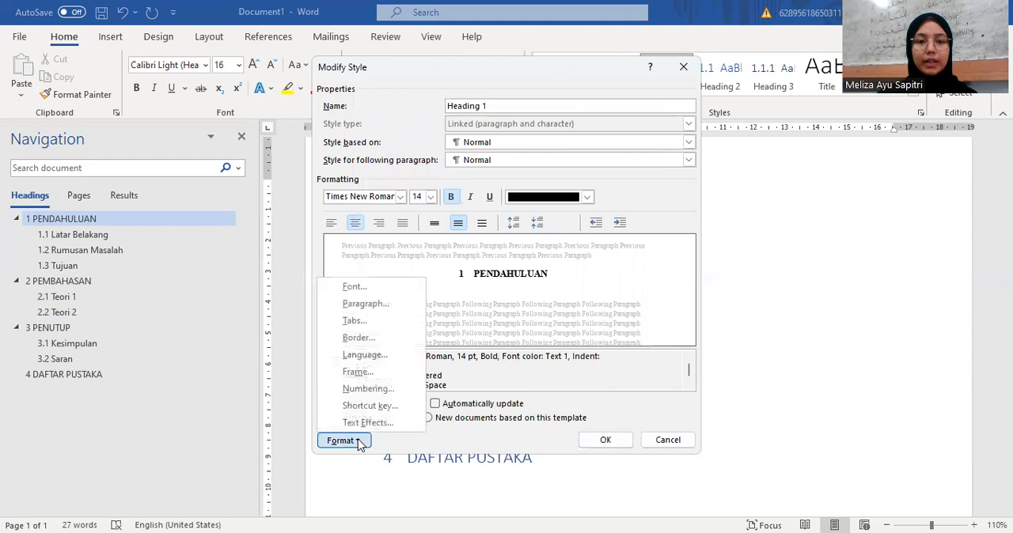
pyautogui.click(360, 389)
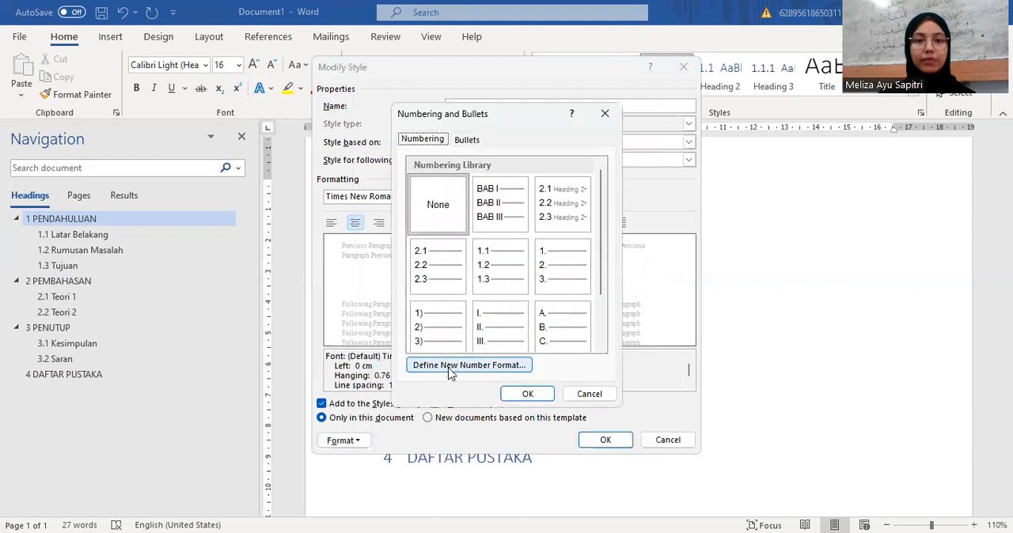
pyautogui.click(449, 365)
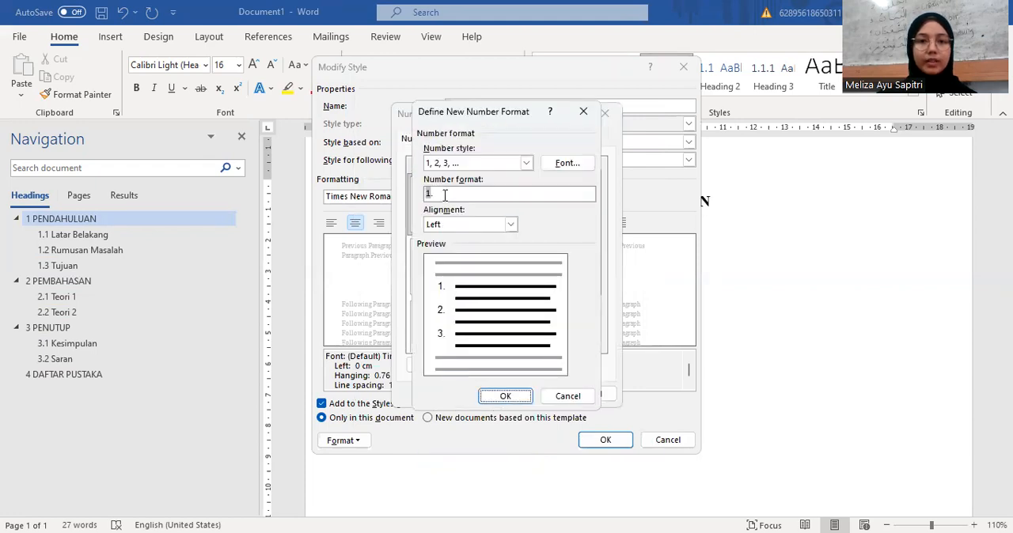
pyautogui.click(527, 163)
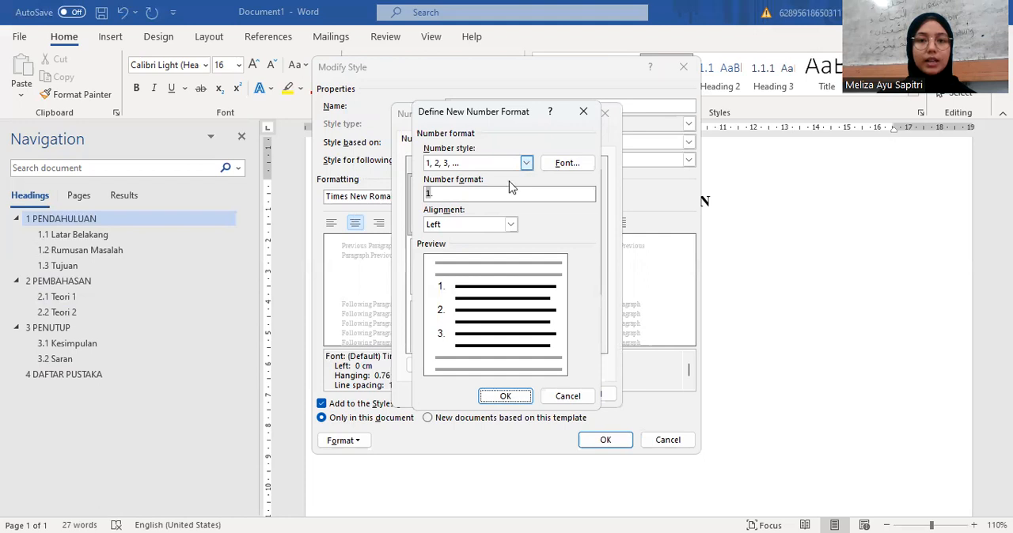
pyautogui.click(495, 196)
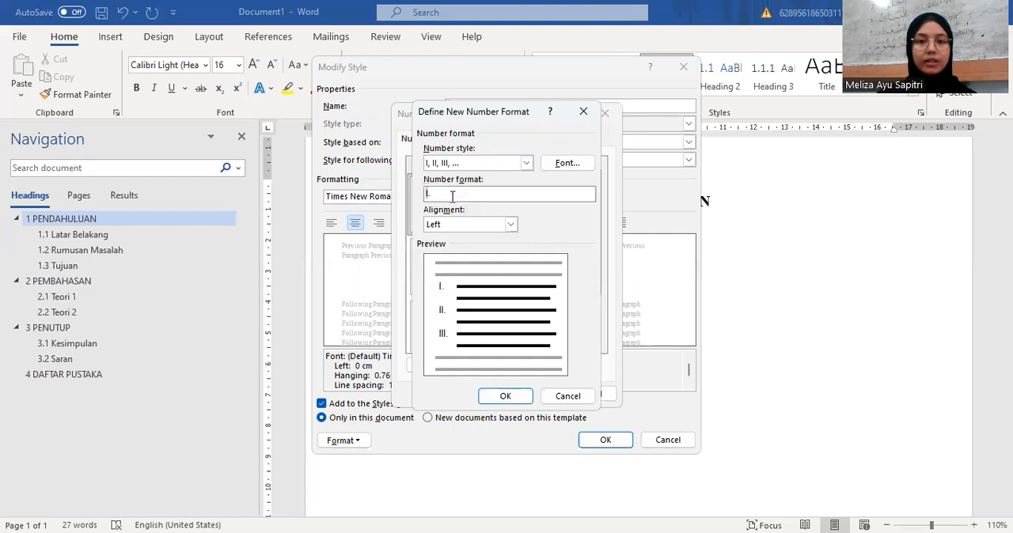
pyautogui.press('BackSpace')
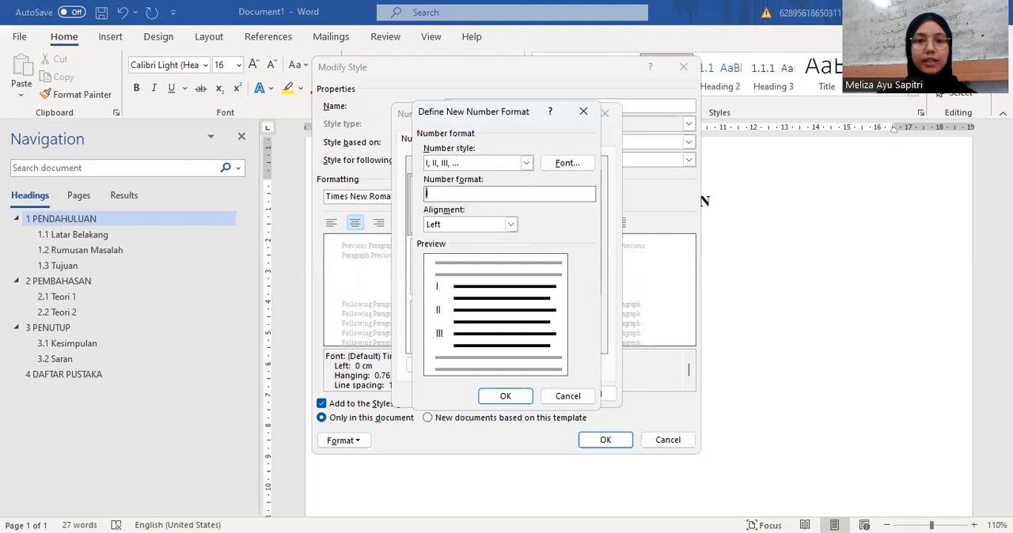
pyautogui.press('Home')
pyautogui.write('BAB')
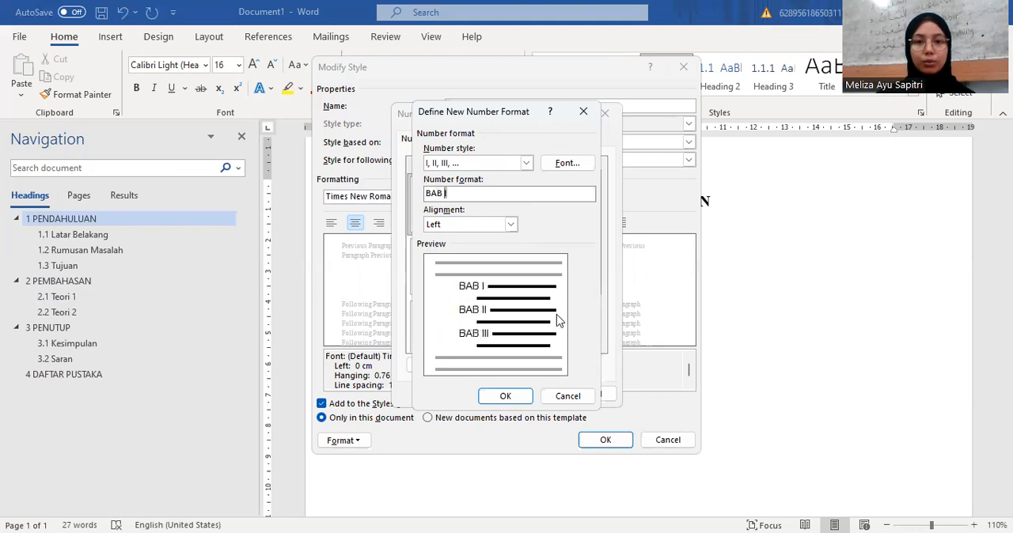
pyautogui.click(505, 395)
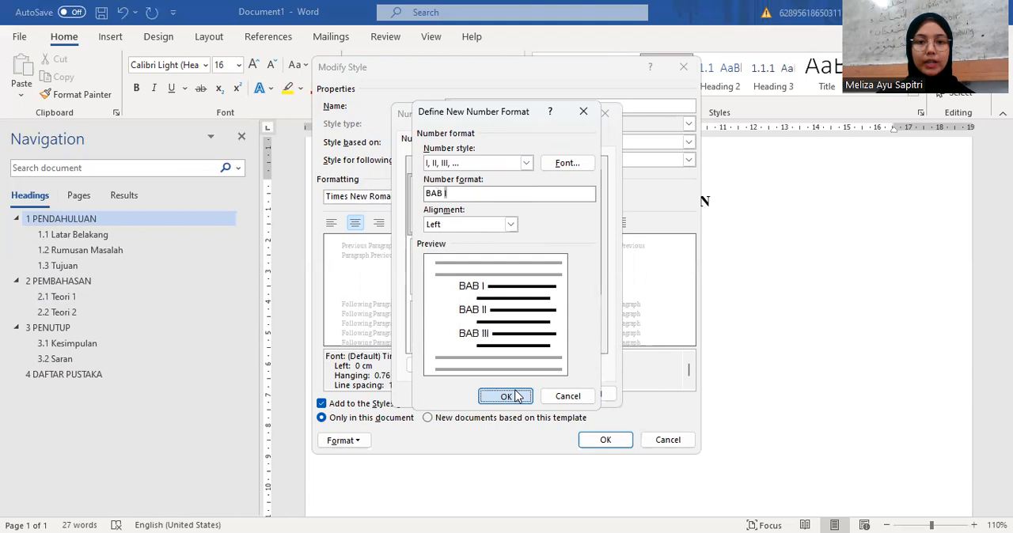
pyautogui.click(523, 396)
pyautogui.click(597, 441)
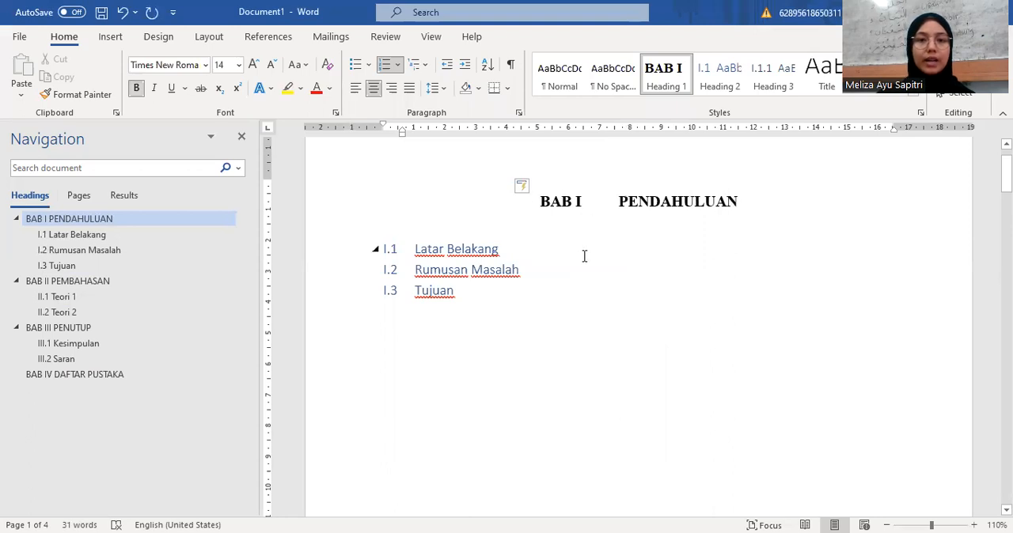
# Step: Review the numbering of the chapter headings and subheadings in BAB I and BAB II
pyautogui.scroll(-3, 474, 245)
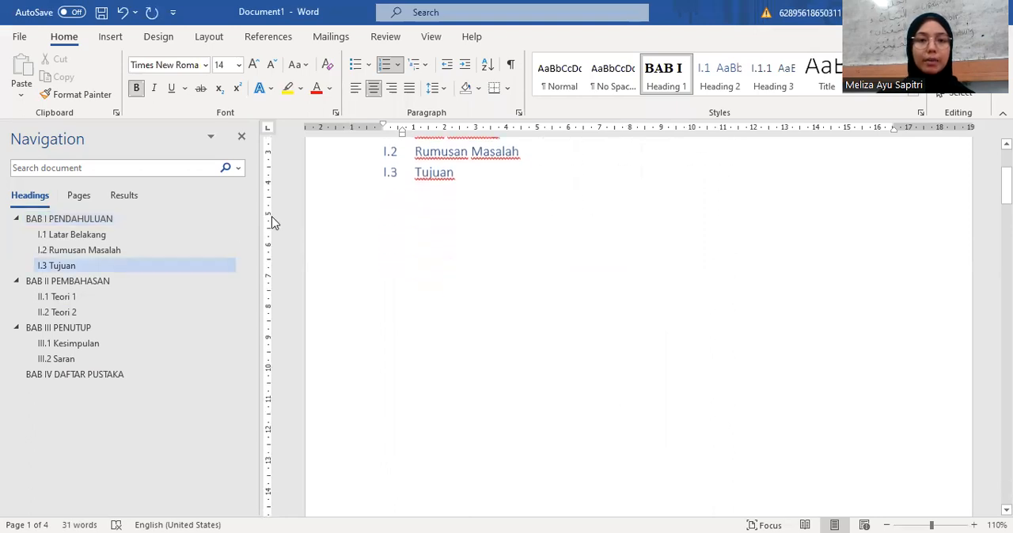
pyautogui.click(79, 280)
pyautogui.scroll(5, 521, 237)
pyautogui.scroll(8, 522, 237)
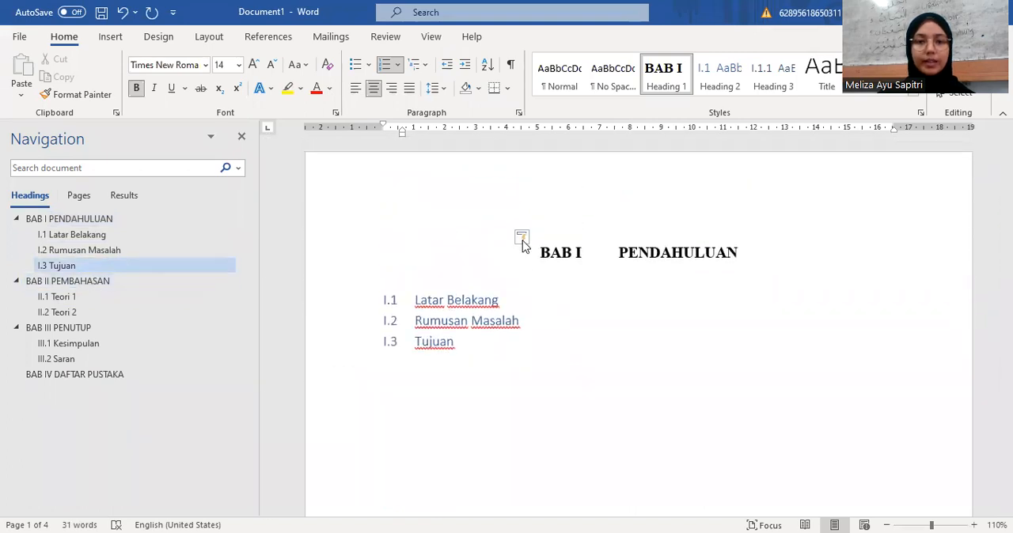
pyautogui.scroll(-1, 523, 246)
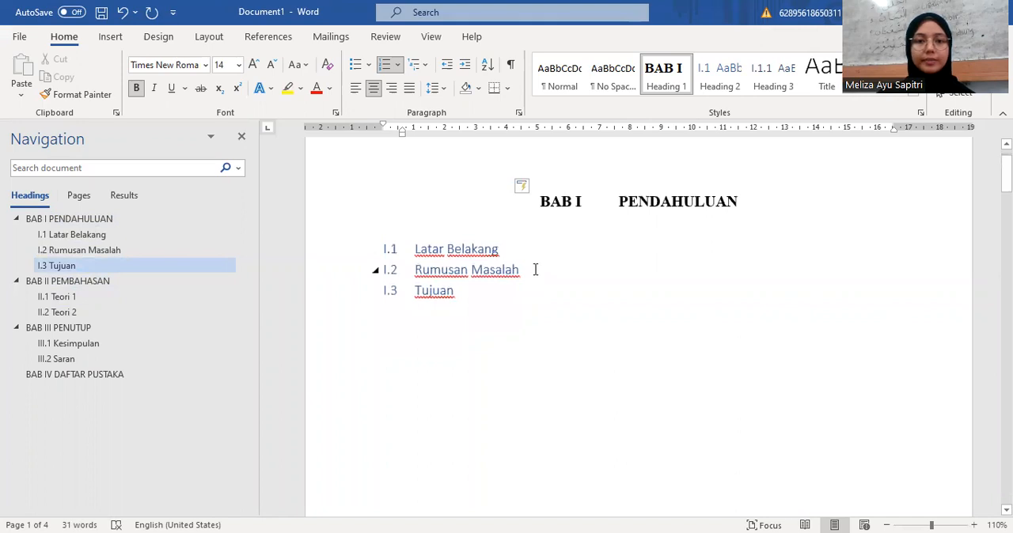
pyautogui.click(532, 270)
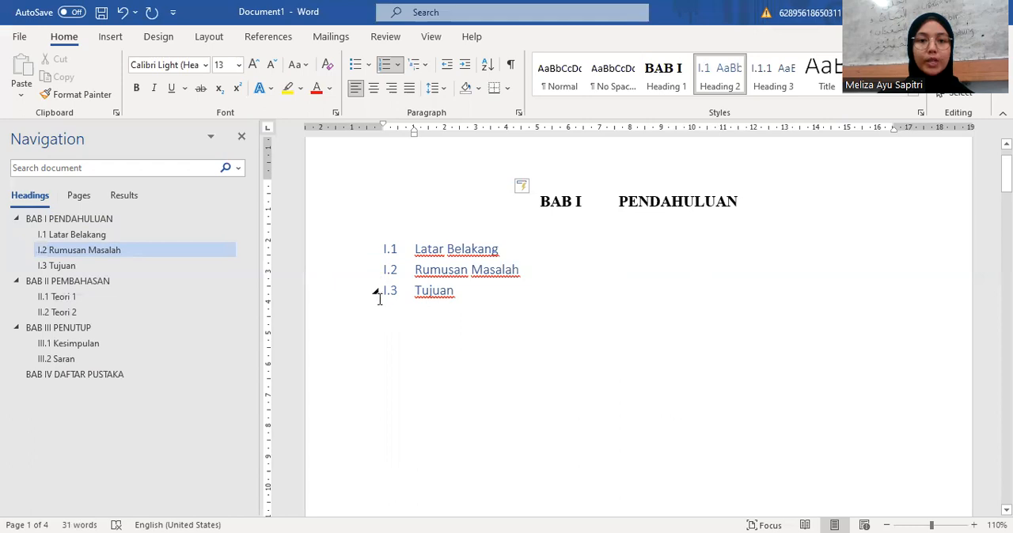
pyautogui.click(118, 299)
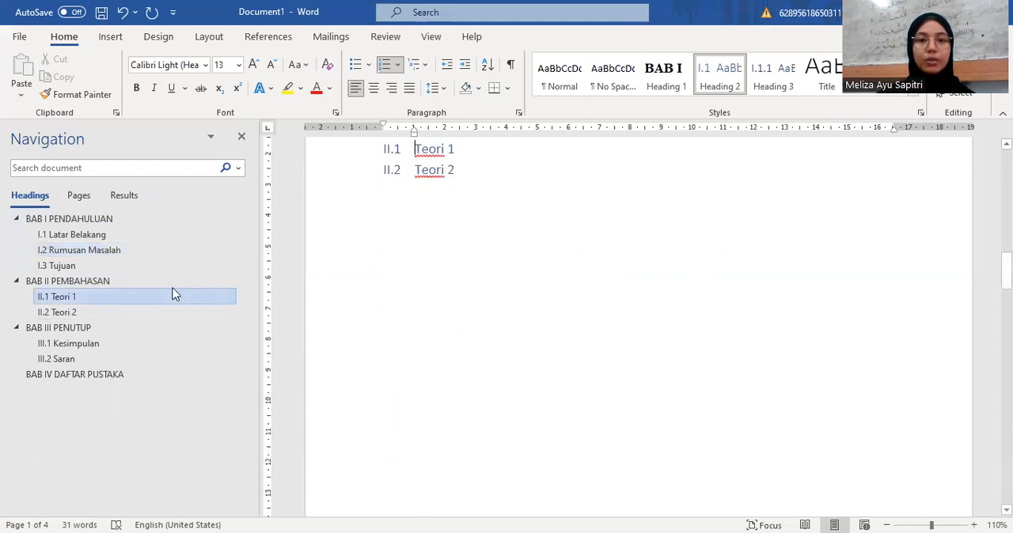
pyautogui.scroll(2, 332, 217)
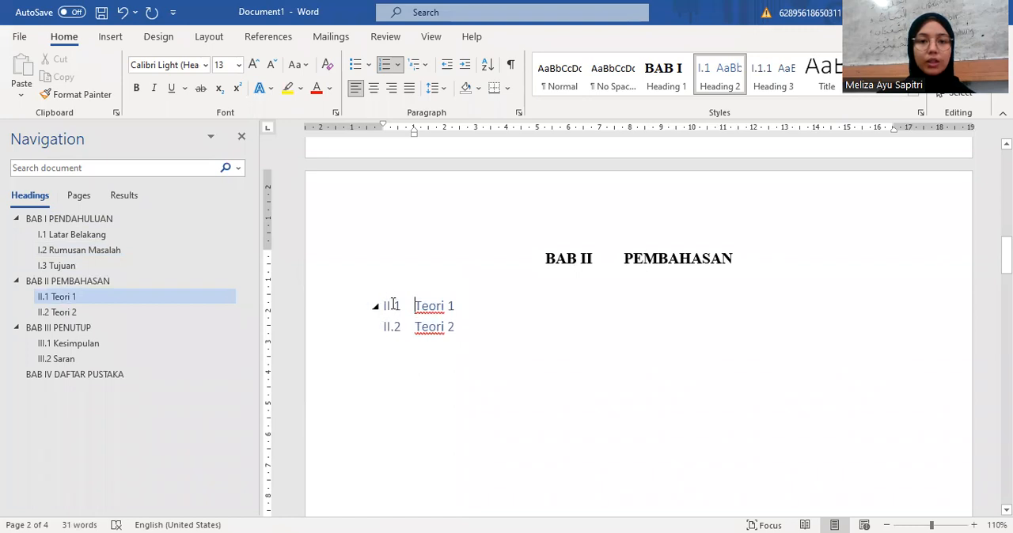
# Step: Enable legal style numbering for level 2 of the multilevel list so the Heading 2 subheadings use Arabic numerals throughout
pyautogui.click(153, 240)
pyautogui.scroll(2, 430, 252)
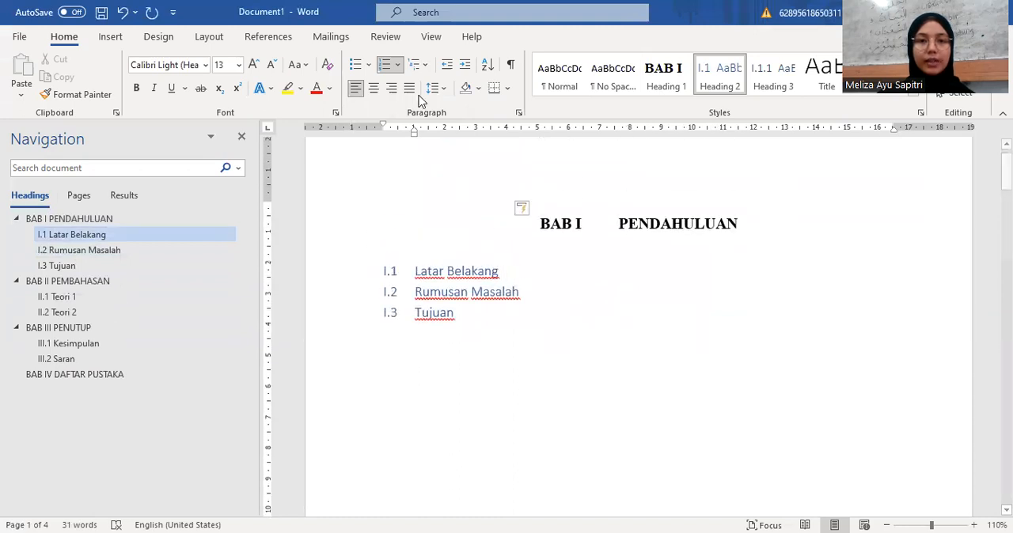
pyautogui.click(425, 69)
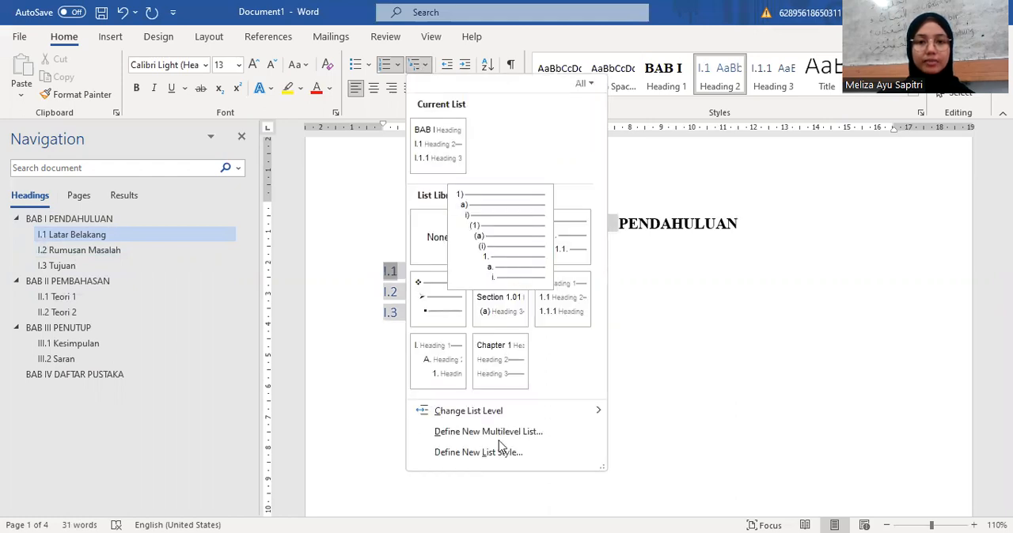
pyautogui.click(498, 437)
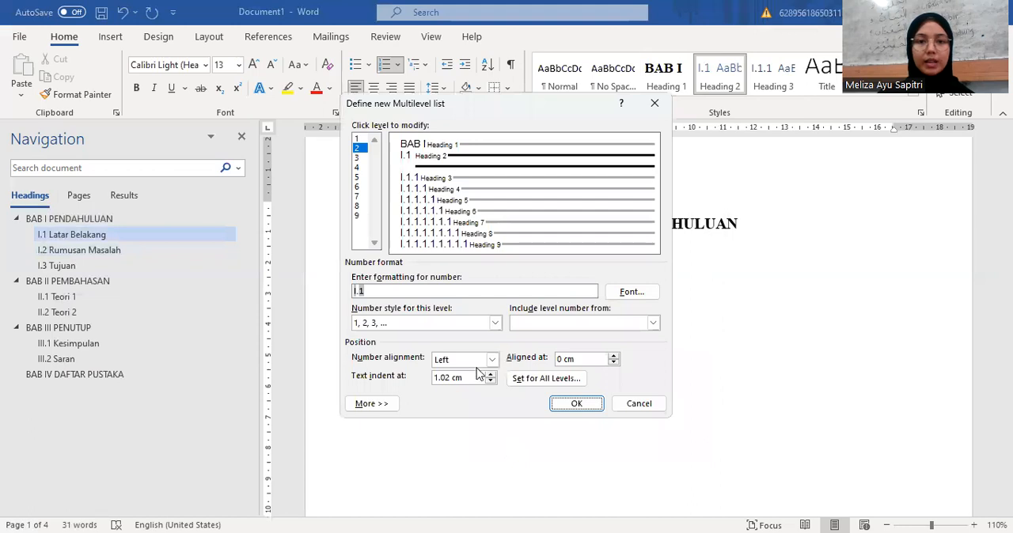
pyautogui.click(386, 406)
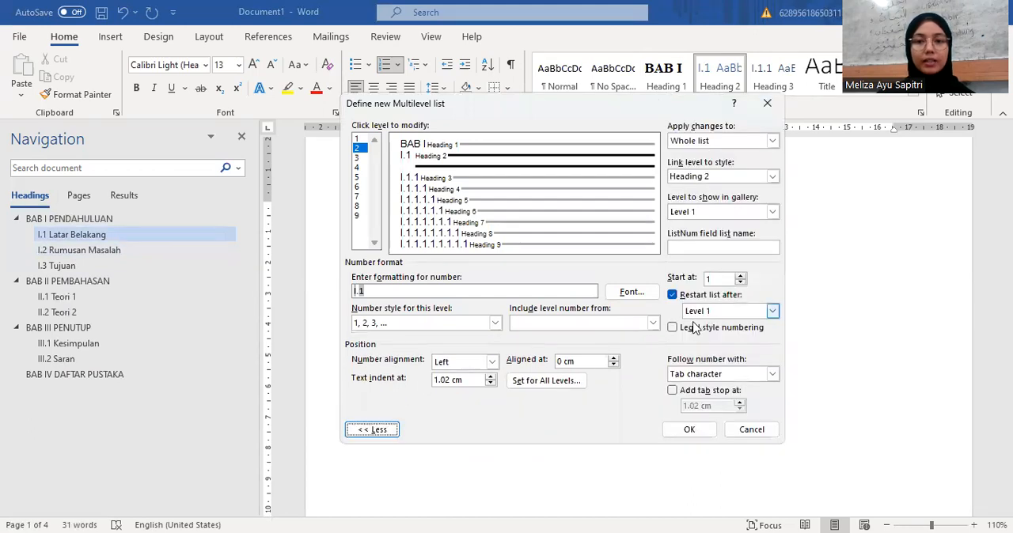
pyautogui.click(672, 328)
pyautogui.click(678, 431)
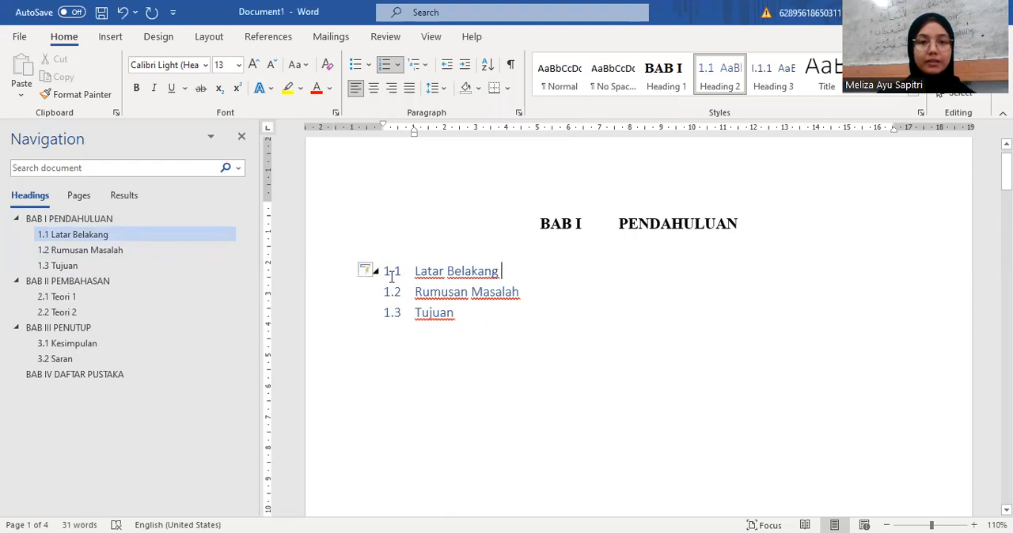
pyautogui.click(88, 297)
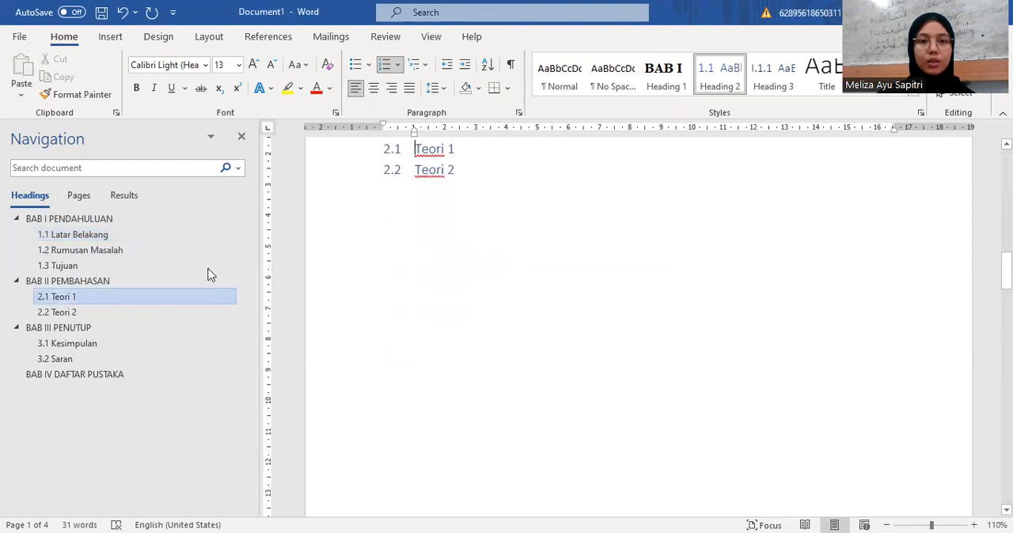
pyautogui.scroll(1, 511, 197)
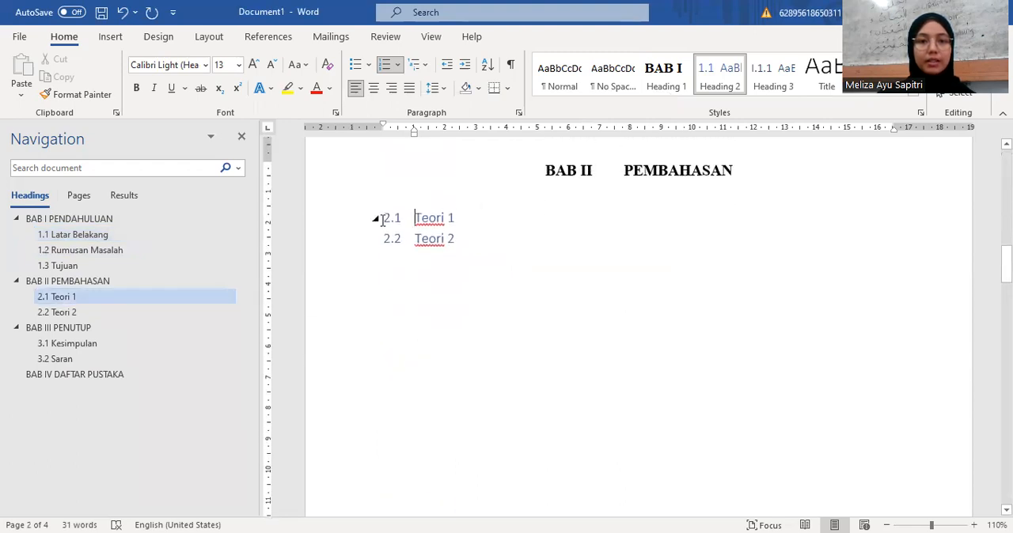
pyautogui.click(130, 250)
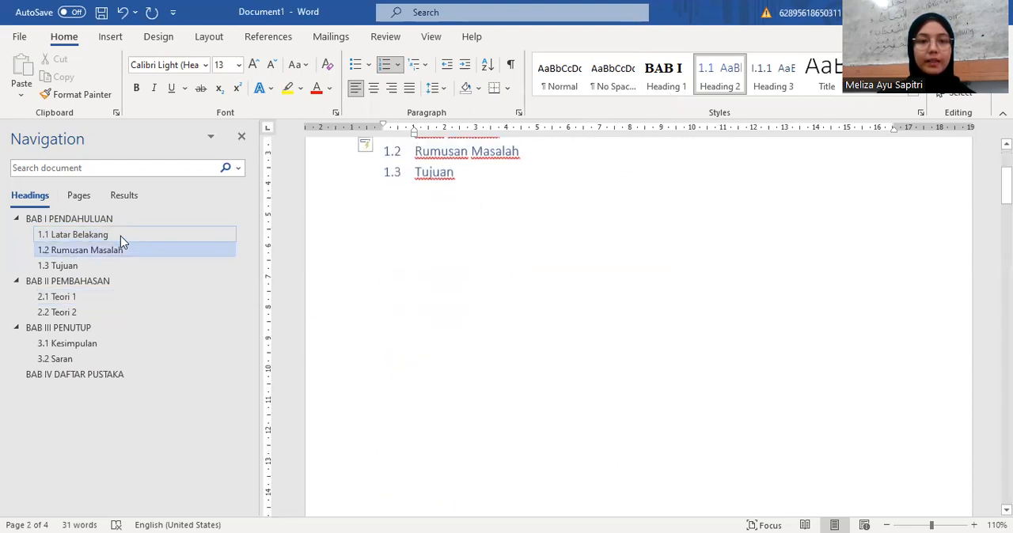
# Step: Modify the Heading 2 style's font to Times New Roman, 12 pt
pyautogui.click(121, 235)
pyautogui.scroll(2, 425, 220)
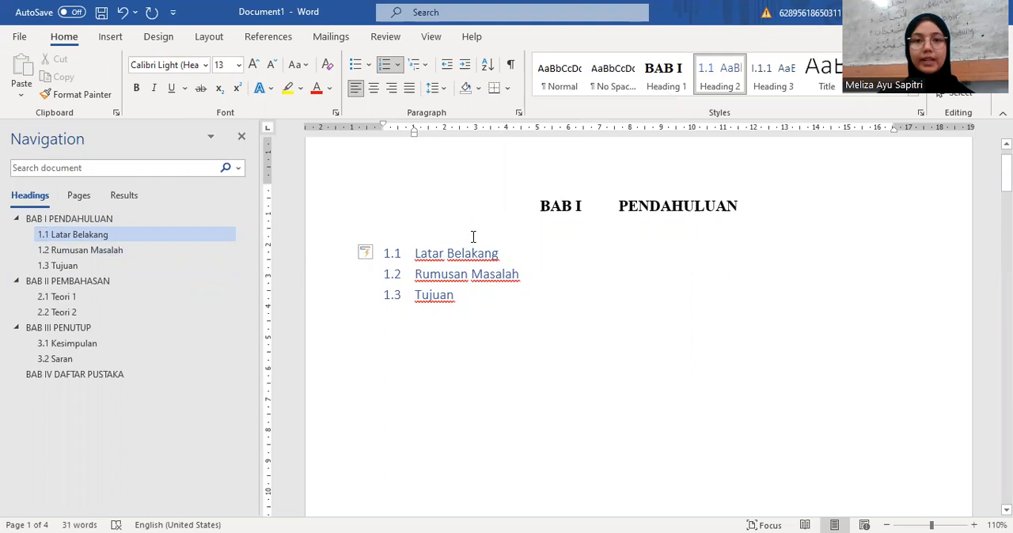
pyautogui.rightClick(716, 85)
pyautogui.click(758, 112)
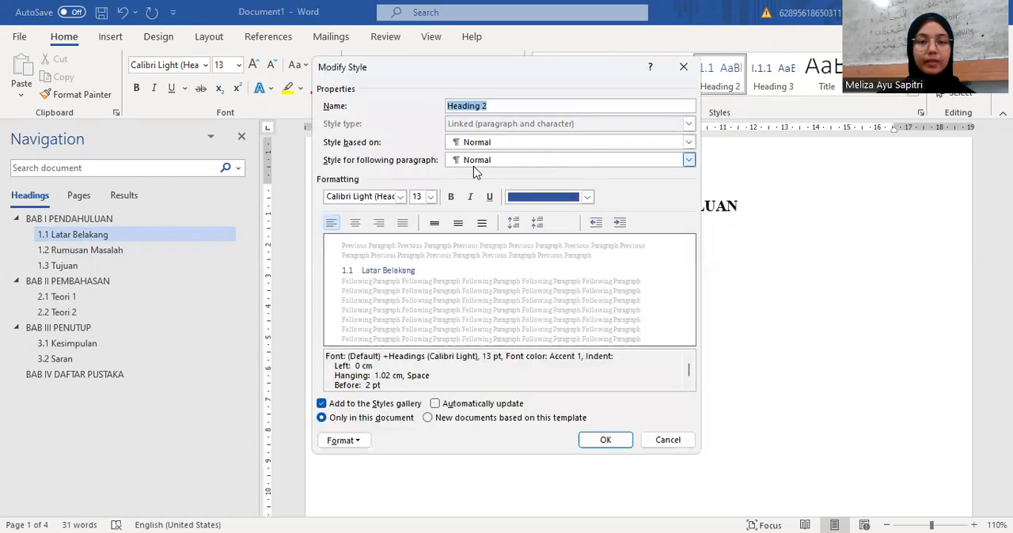
pyautogui.click(402, 198)
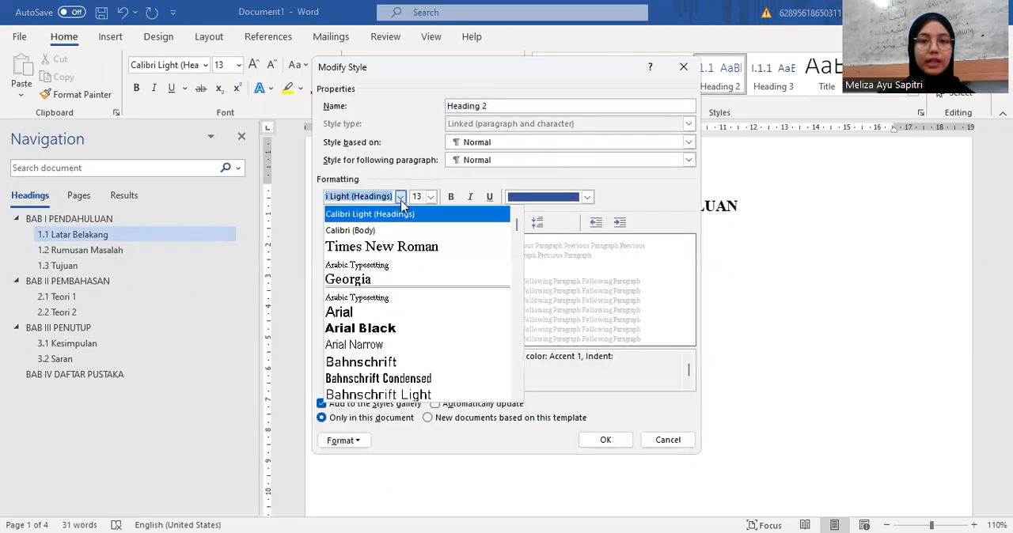
pyautogui.click(392, 247)
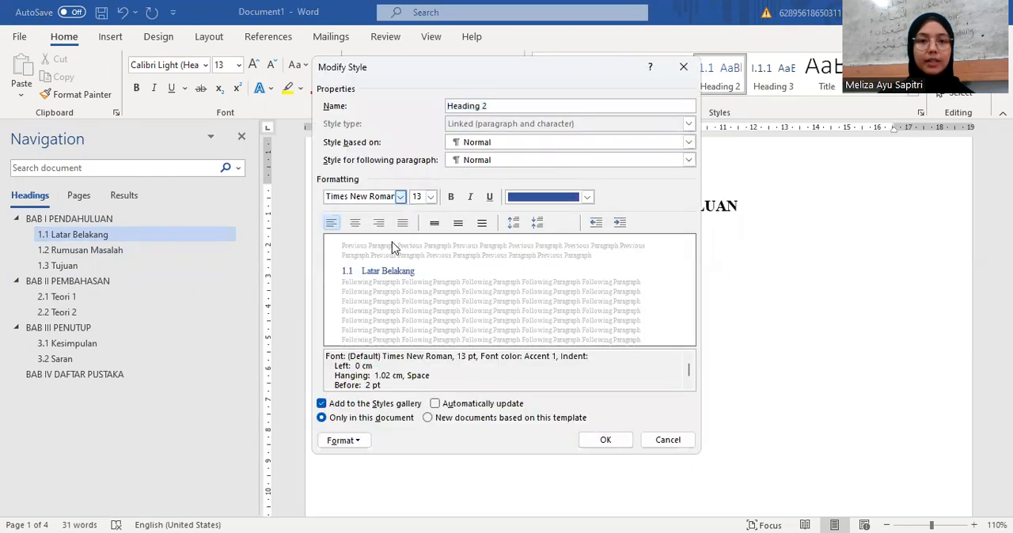
pyautogui.click(430, 196)
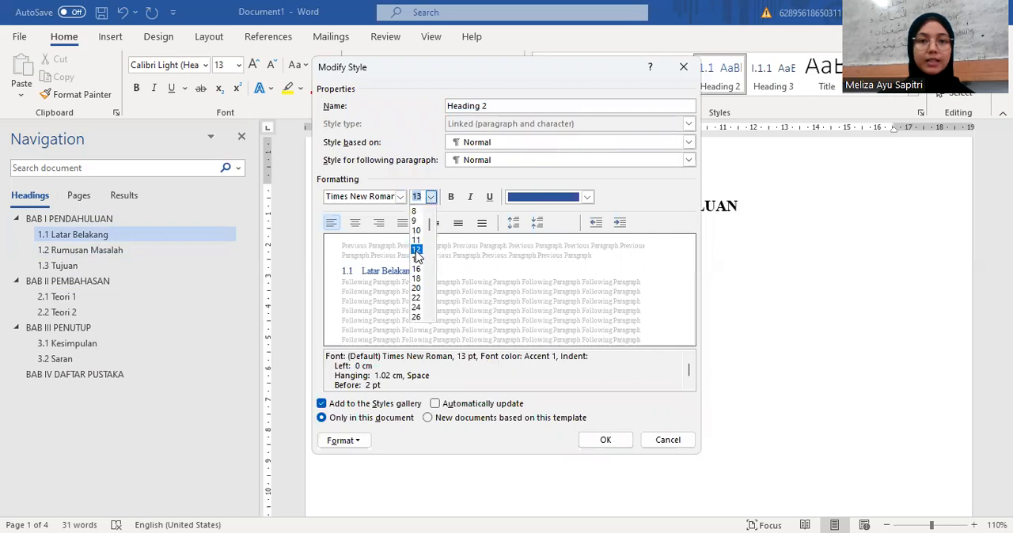
pyautogui.click(417, 250)
# Step: Make the Heading 2 style bold and black with 1.5 line spacing, and apply the modified style
pyautogui.click(450, 198)
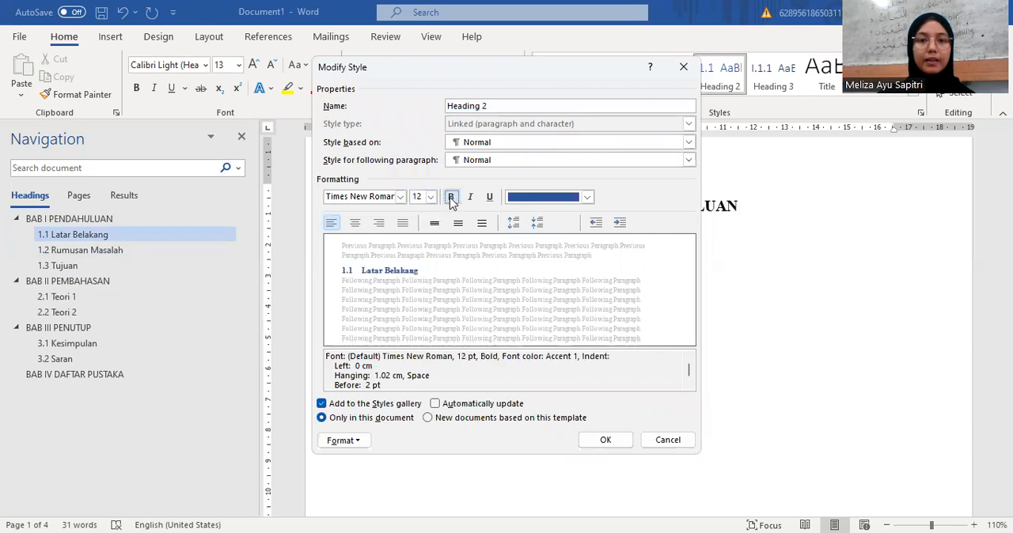
pyautogui.click(515, 200)
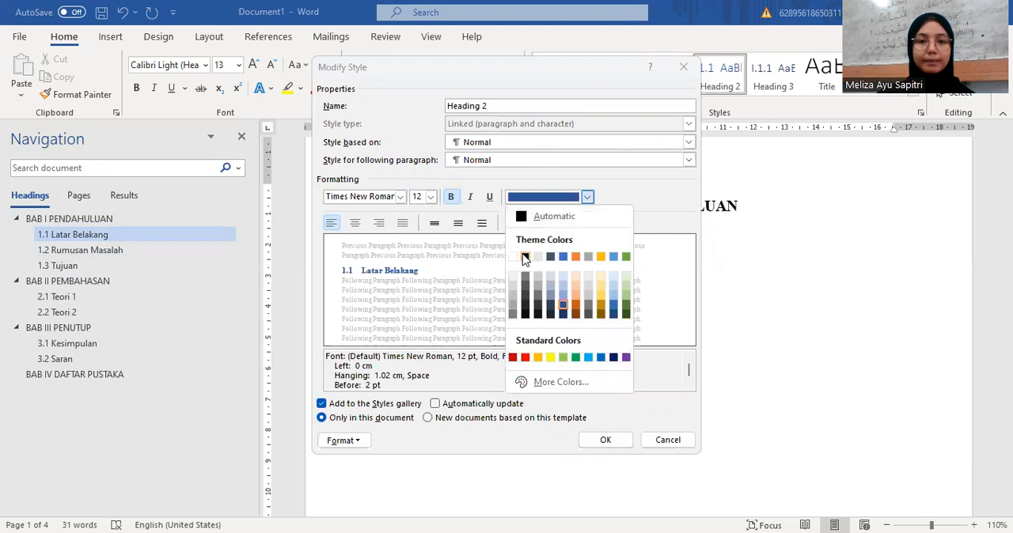
pyautogui.click(524, 258)
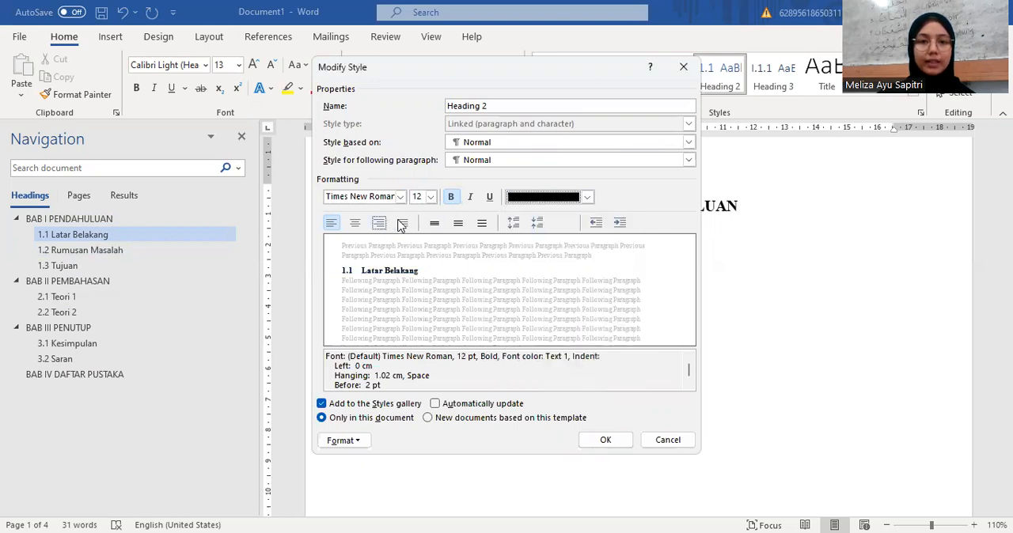
pyautogui.click(456, 227)
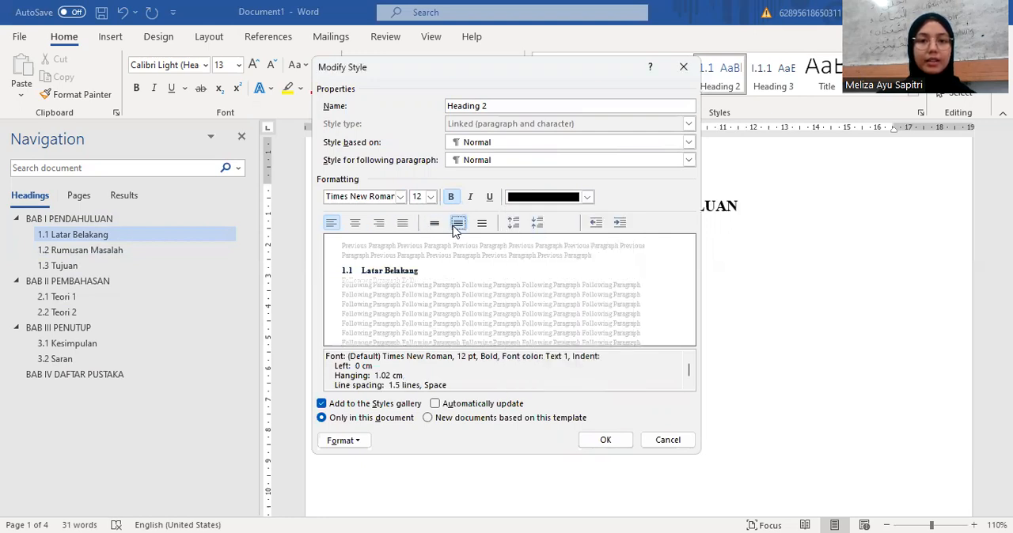
pyautogui.click(599, 443)
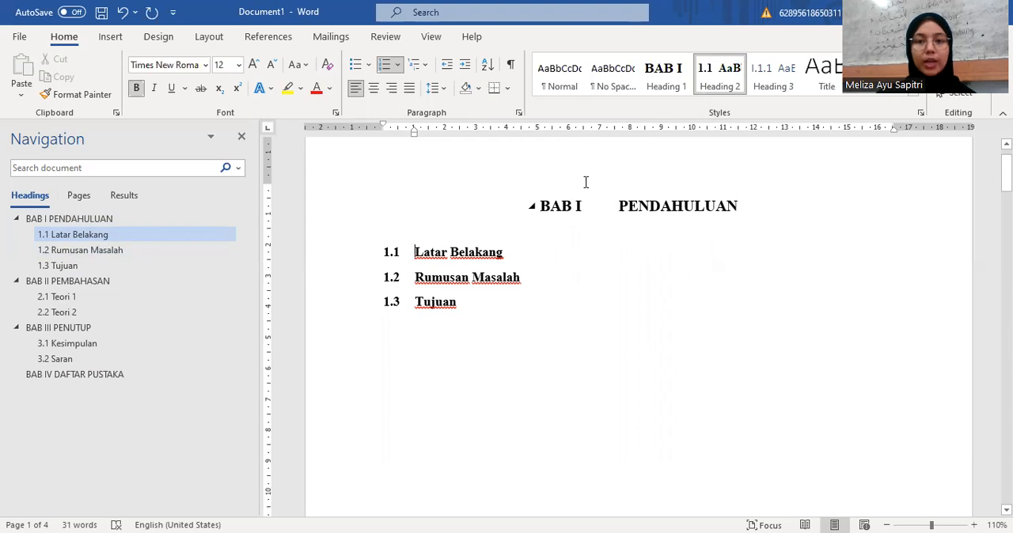
# Step: Break the BAB I heading so PENDAHULUAN sits on its own line, and shift the heading's indent left to centre the title beneath the number
pyautogui.click(620, 205)
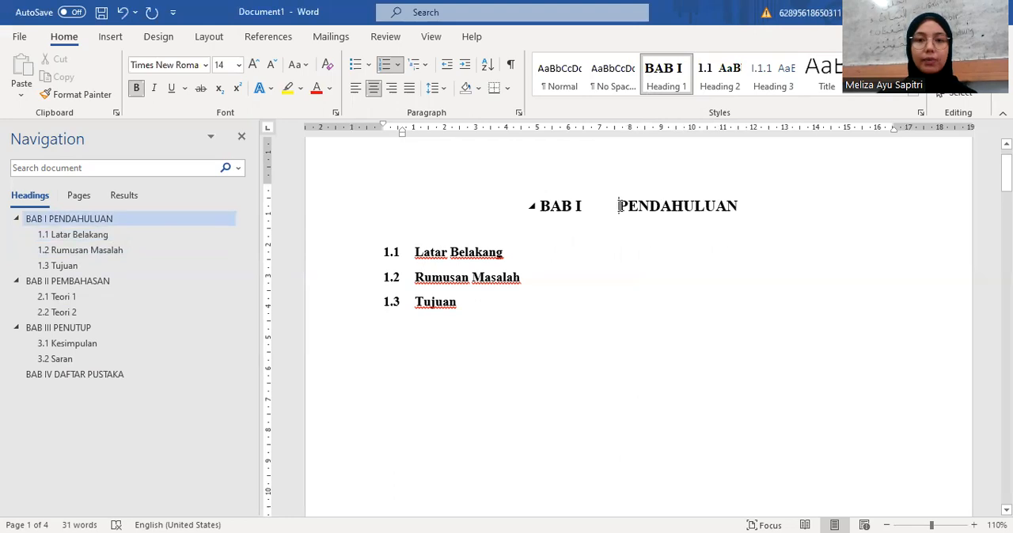
pyautogui.hotkey('shift', 'Return')
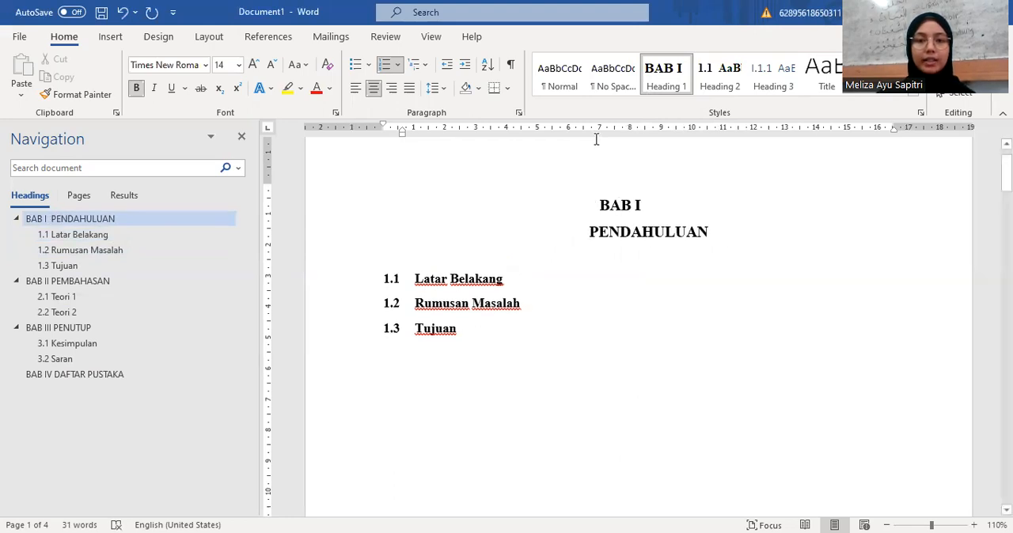
pyautogui.moveTo(402, 134)
pyautogui.mouseDown()
pyautogui.moveTo(361, 138)
pyautogui.moveTo(335, 127)
pyautogui.moveTo(382, 129)
pyautogui.mouseUp()
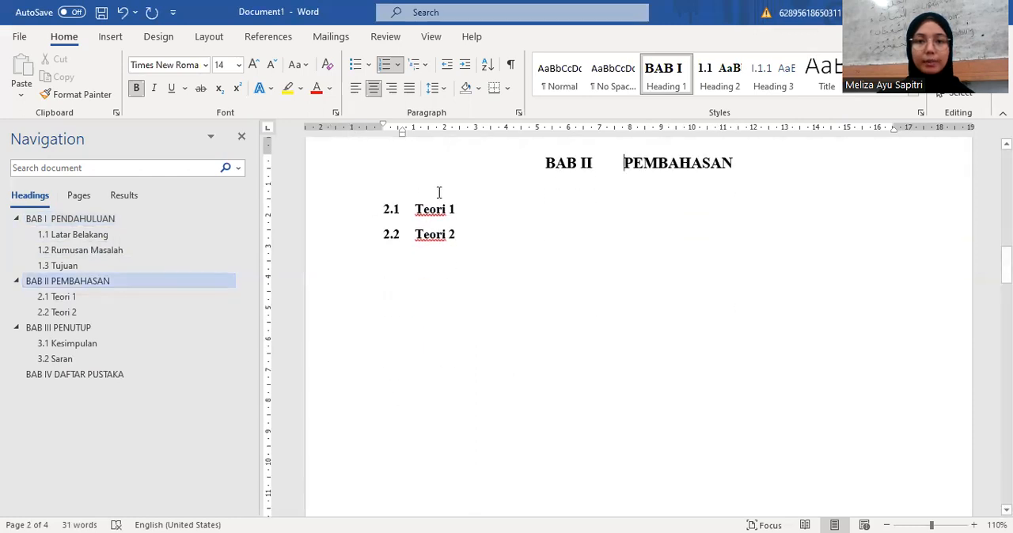
# Step: Put PEMBAHASAN and PENUTUP on separate lines below BAB II and BAB III, and shift both headings' indents left past the margin
pyautogui.press('Return')
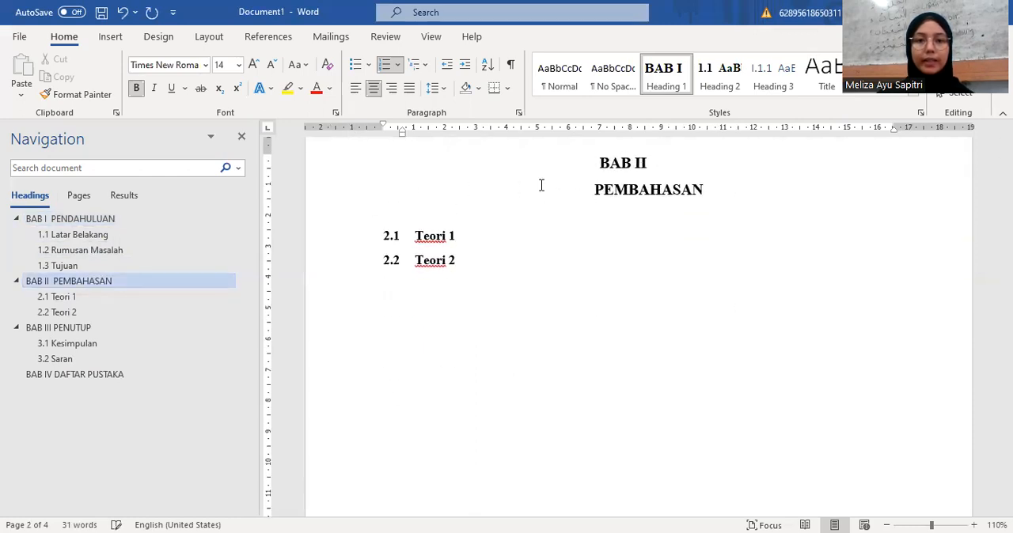
pyautogui.moveTo(402, 134); pyautogui.dragTo(338, 128)
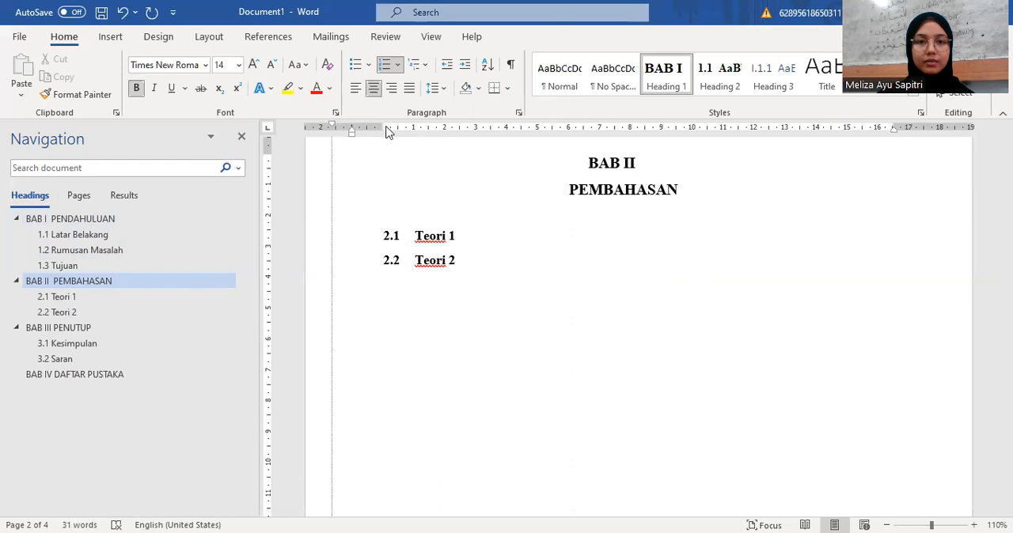
pyautogui.click(124, 328)
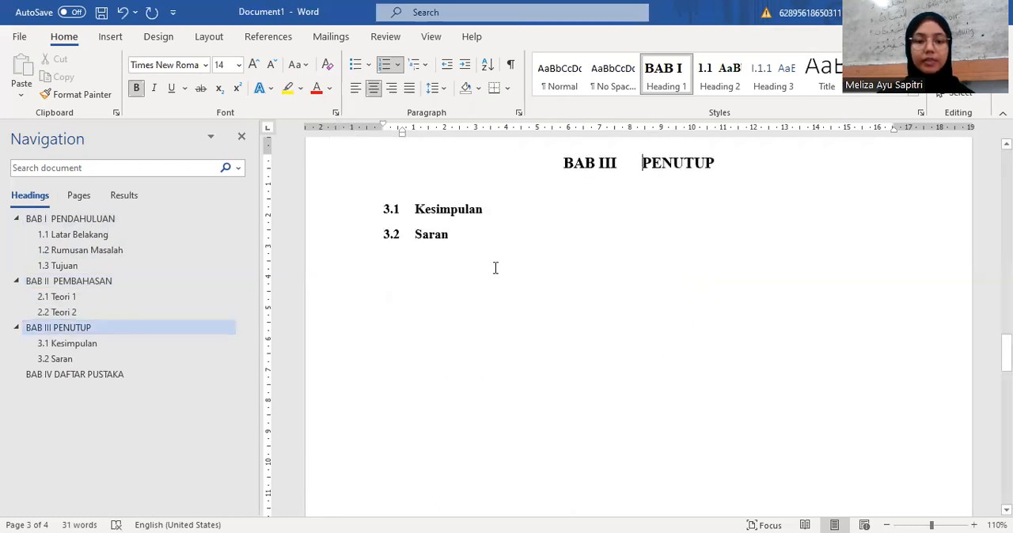
pyautogui.hotkey('shift', 'Return')
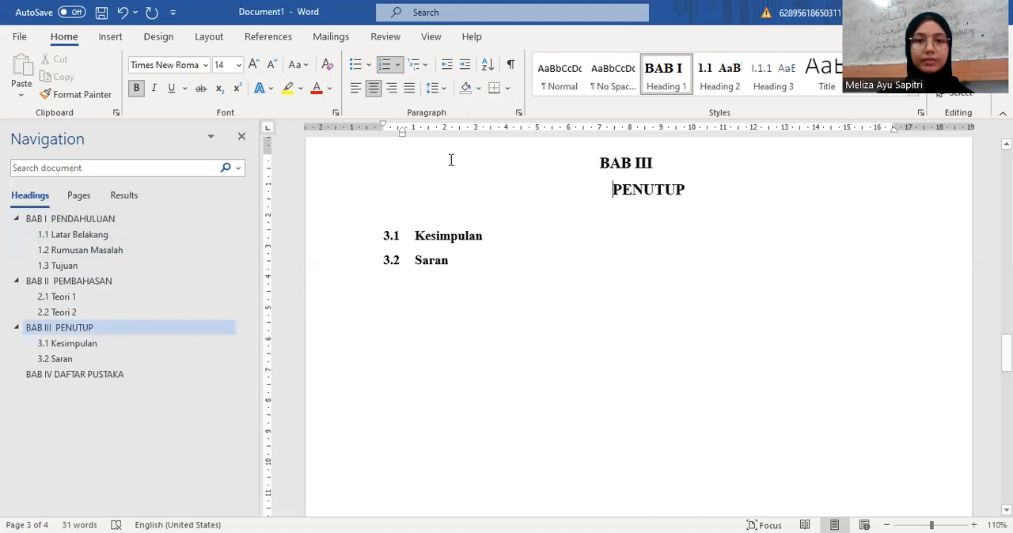
pyautogui.moveTo(402, 135)
pyautogui.mouseDown()
pyautogui.moveTo(356, 157)
pyautogui.moveTo(336, 127)
pyautogui.moveTo(383, 131)
pyautogui.mouseUp()
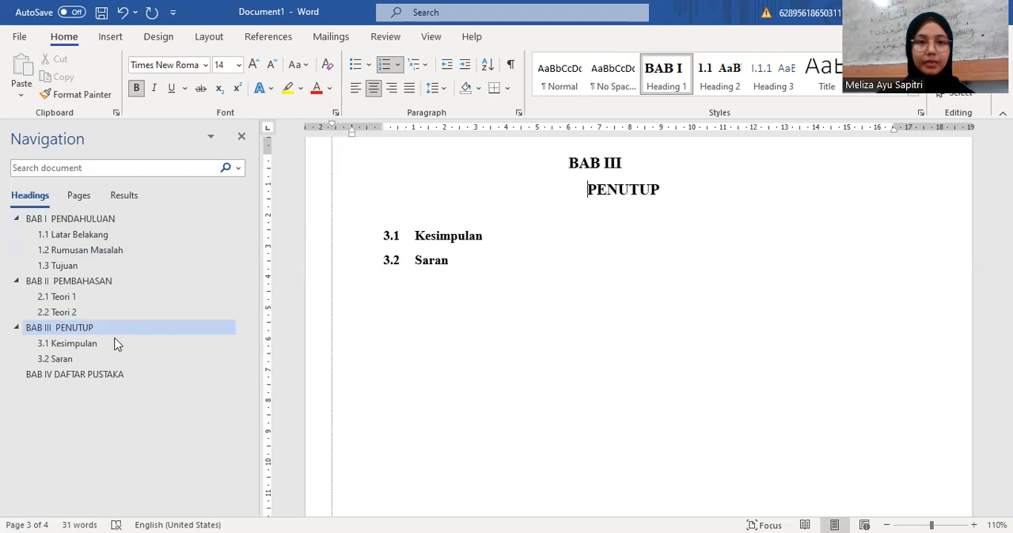
# Step: Remove the BAB IV chapter numbering from the DAFTAR PUSTAKA heading by setting its multilevel list to None
pyautogui.click(95, 376)
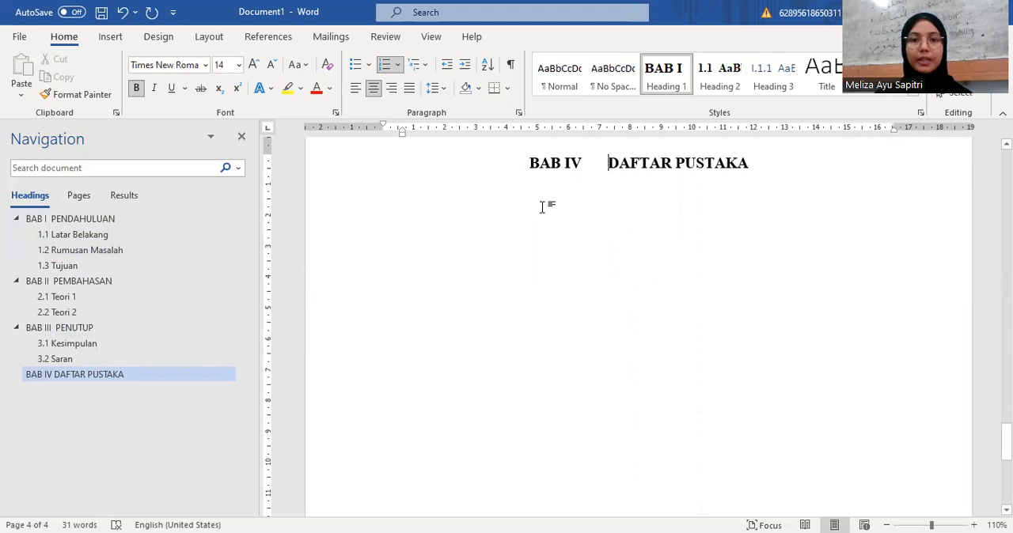
pyautogui.click(546, 163)
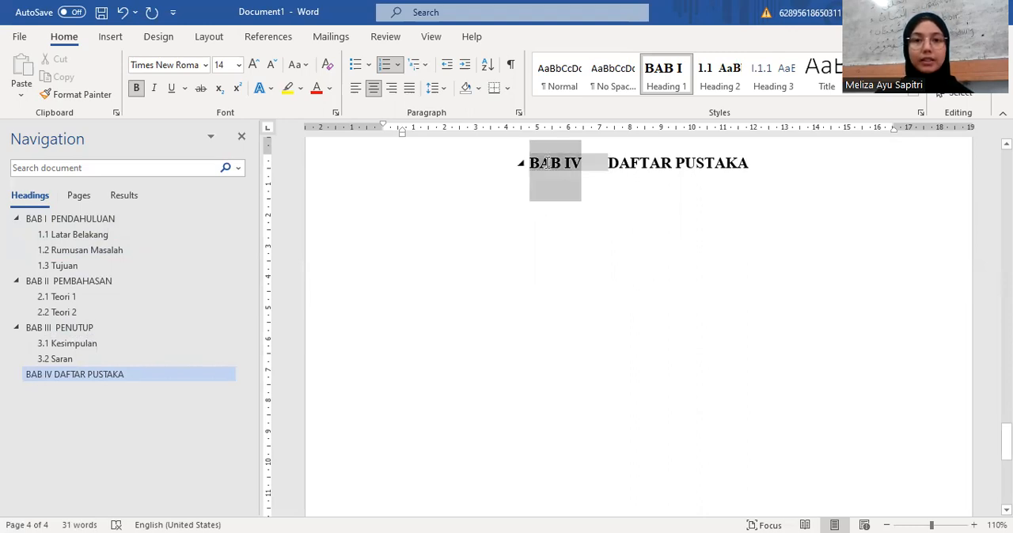
pyautogui.click(427, 65)
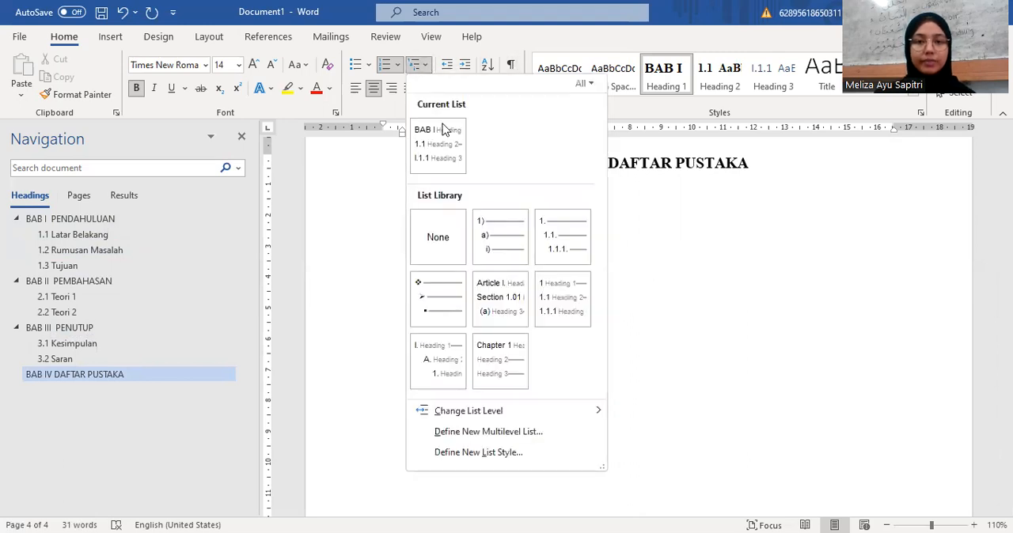
pyautogui.click(437, 231)
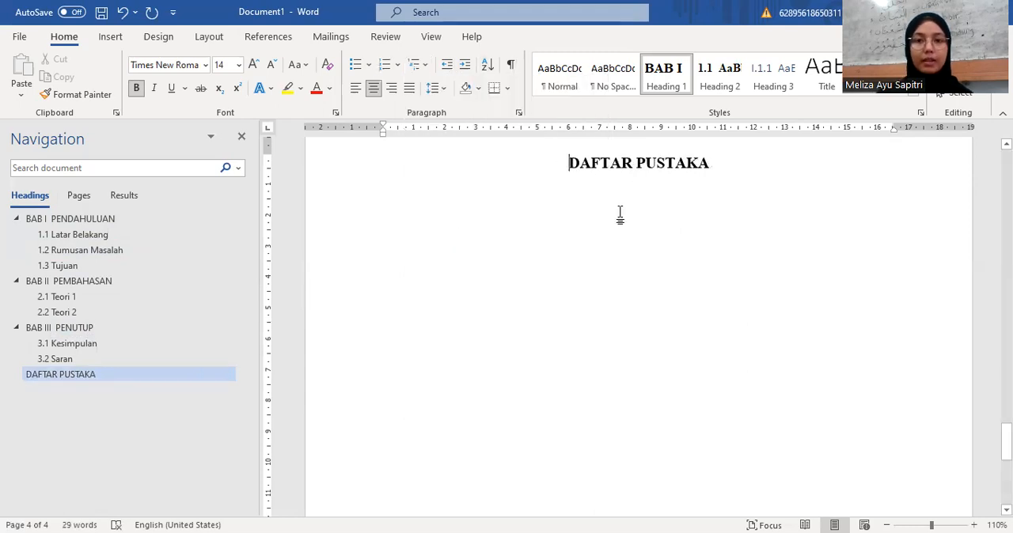
pyautogui.press('Return')
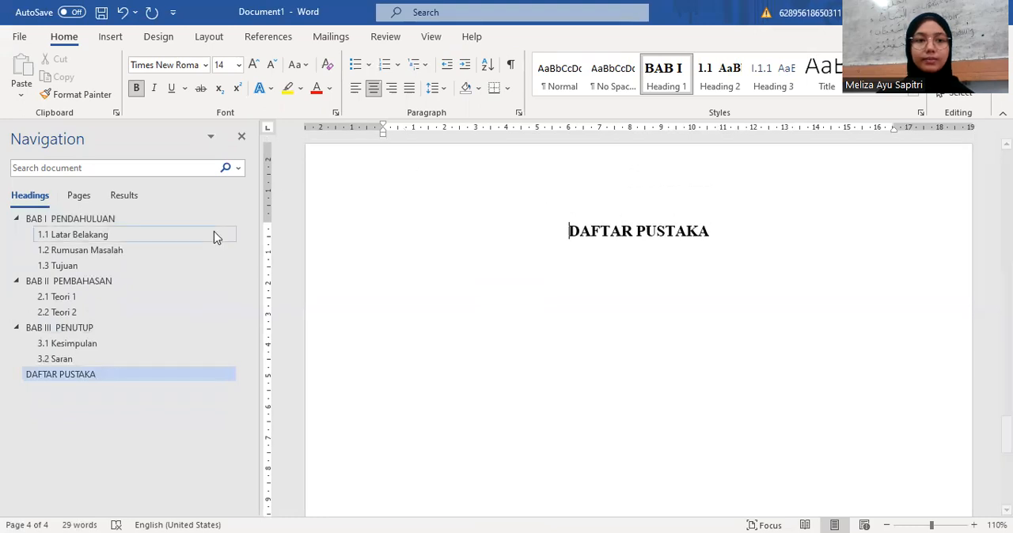
# Step: Insert a blank page before the BAB I heading and enter COVER at the start of it
pyautogui.click(164, 223)
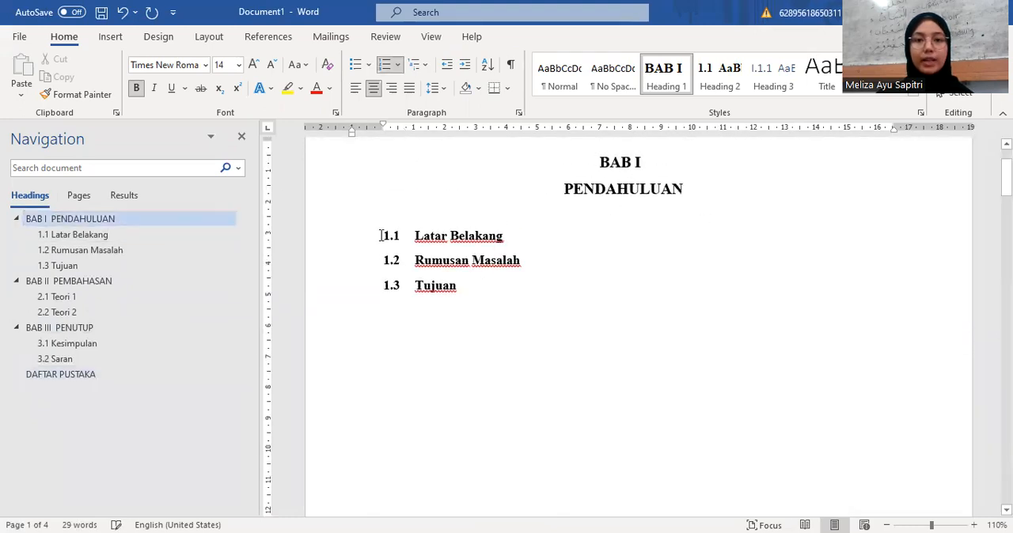
pyautogui.scroll(-1, 413, 236)
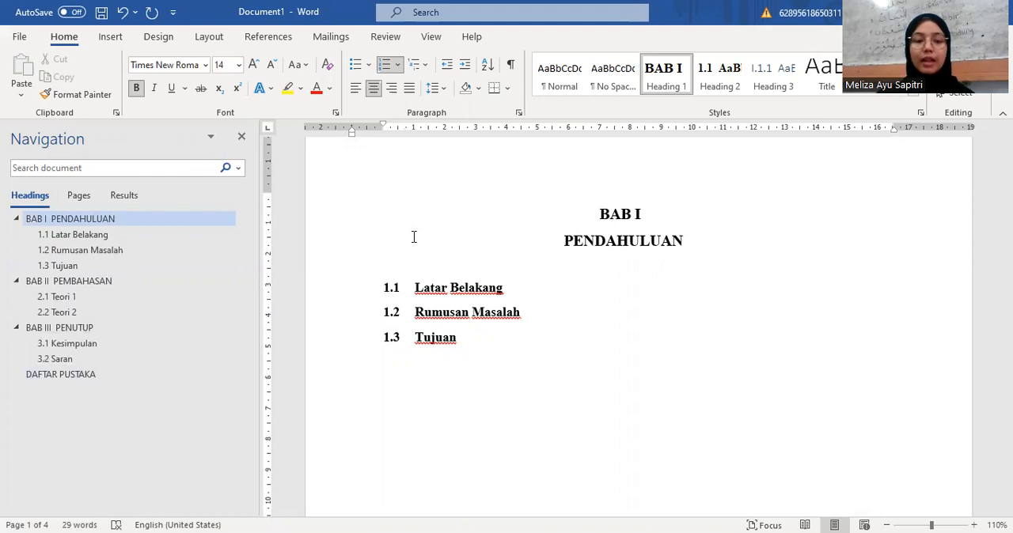
pyautogui.scroll(3, 413, 237)
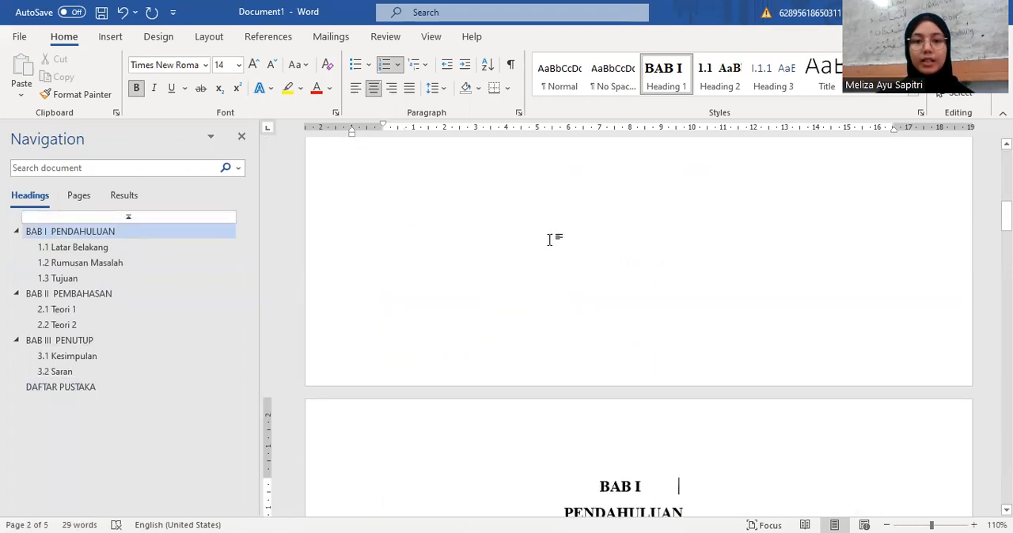
pyautogui.scroll(3, 549, 239)
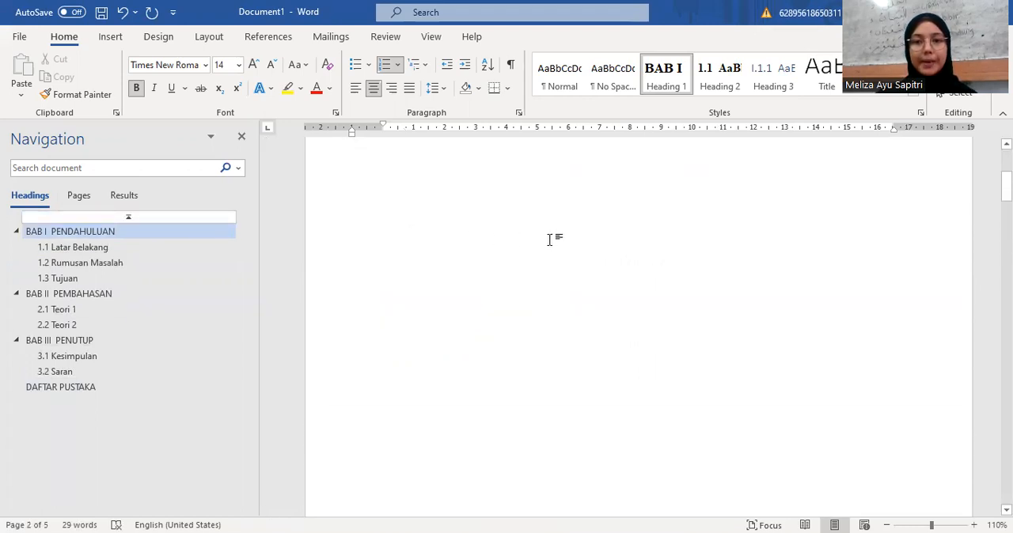
pyautogui.scroll(2, 550, 239)
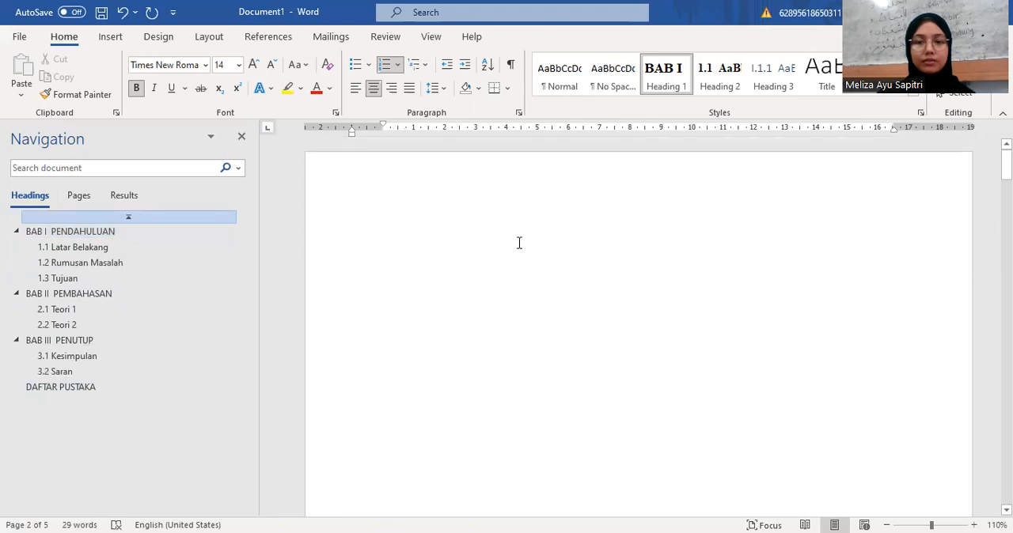
pyautogui.scroll(2, 519, 243)
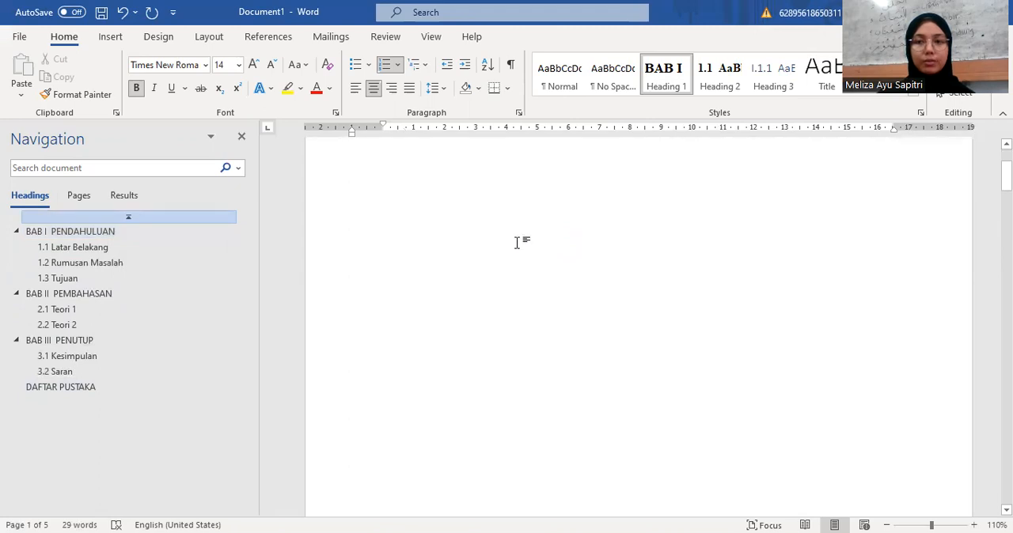
pyautogui.click(450, 258)
pyautogui.write('co')
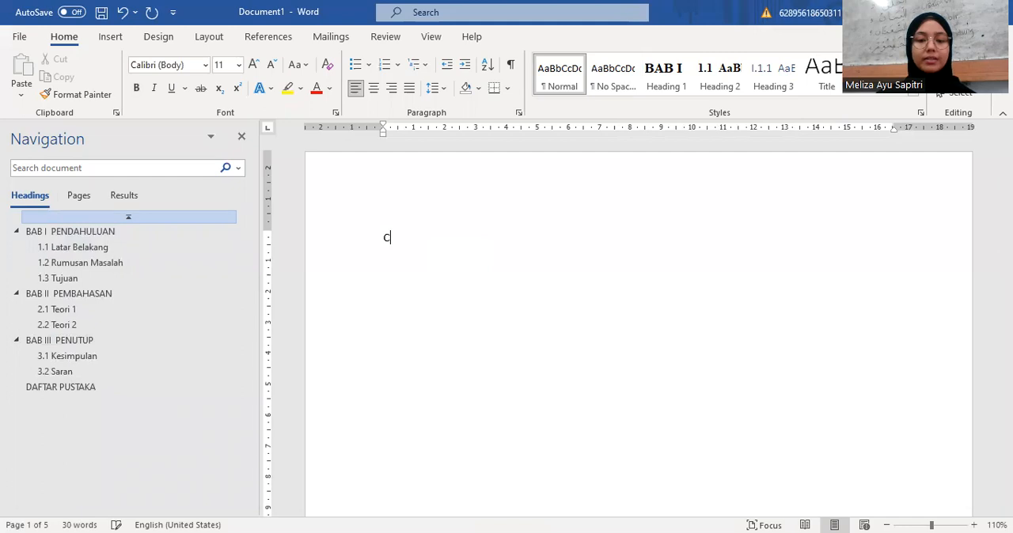
pyautogui.write('vER')
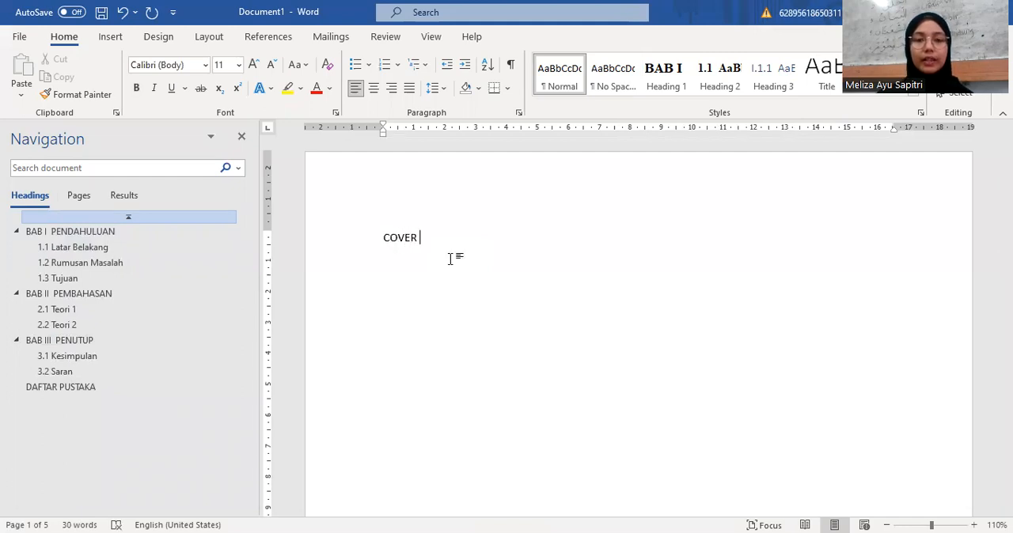
# Step: Add a page after the cover and enter DAFTAR ISI as its title
pyautogui.hotkey('ctrl', 'Return')
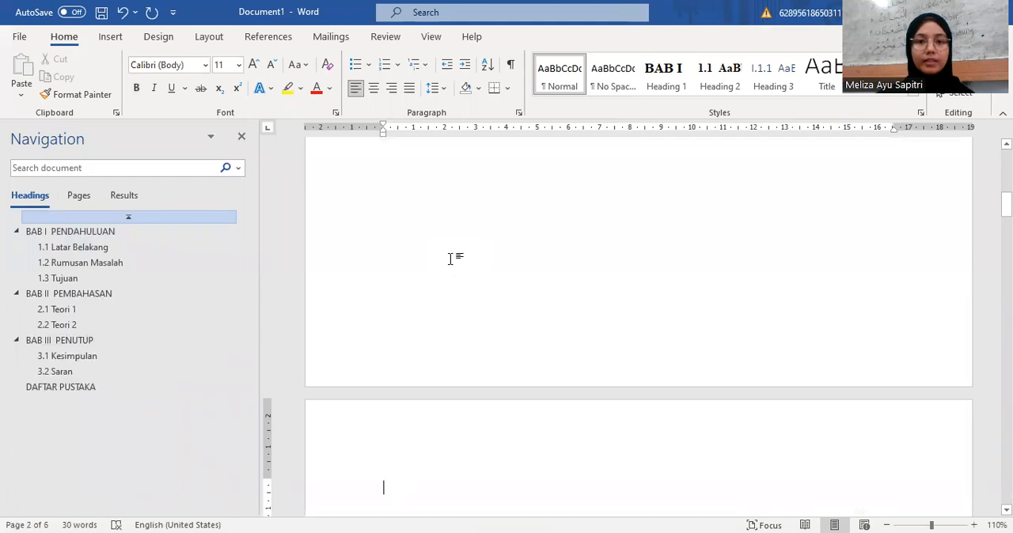
pyautogui.scroll(-5, 450, 258)
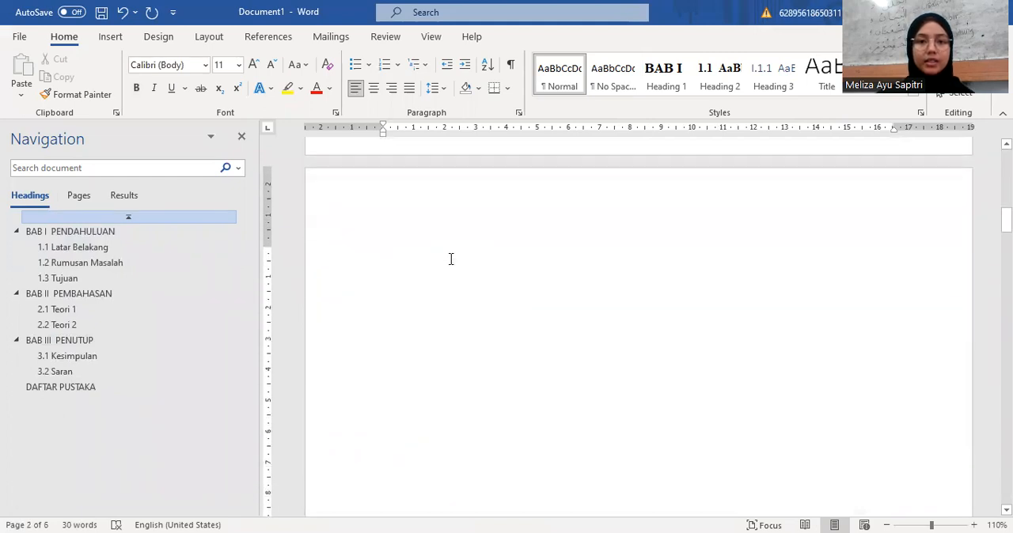
pyautogui.write('DAF')
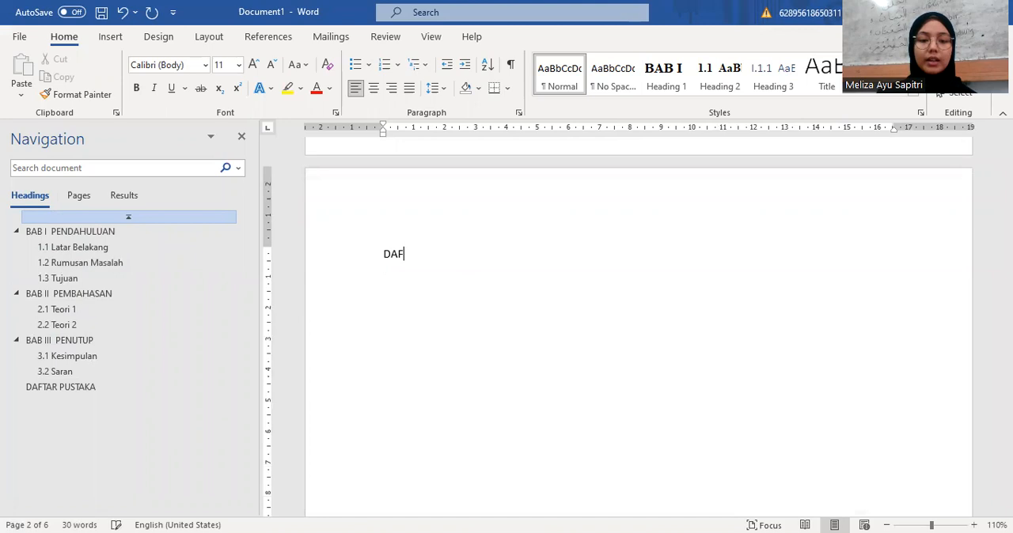
pyautogui.write('TAR ISI')
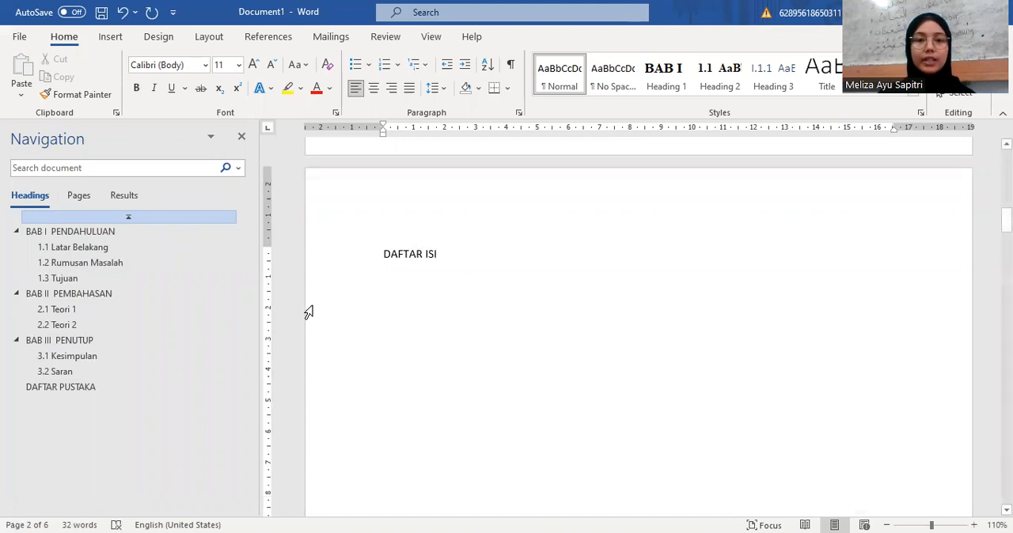
# Step: Apply the Heading 1 style to DAFTAR ISI and remove its BAB numbering by setting the multilevel list to None
pyautogui.moveTo(446, 254); pyautogui.dragTo(383, 254)
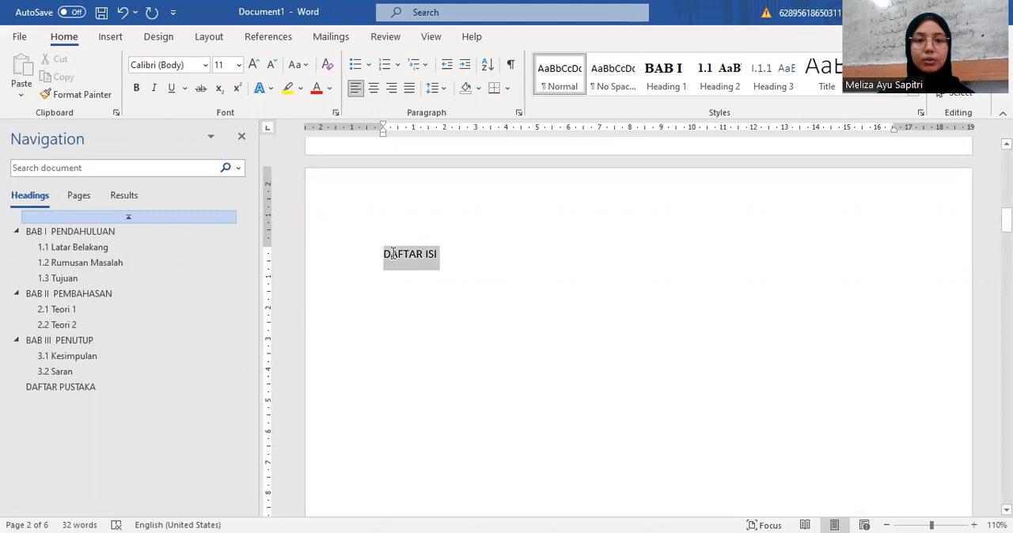
pyautogui.click(667, 91)
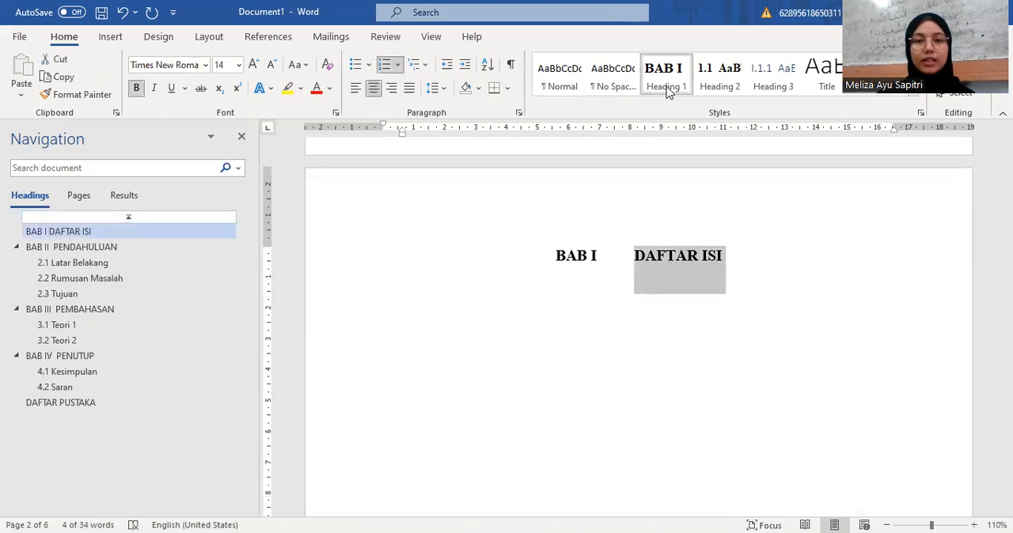
pyautogui.click(730, 264)
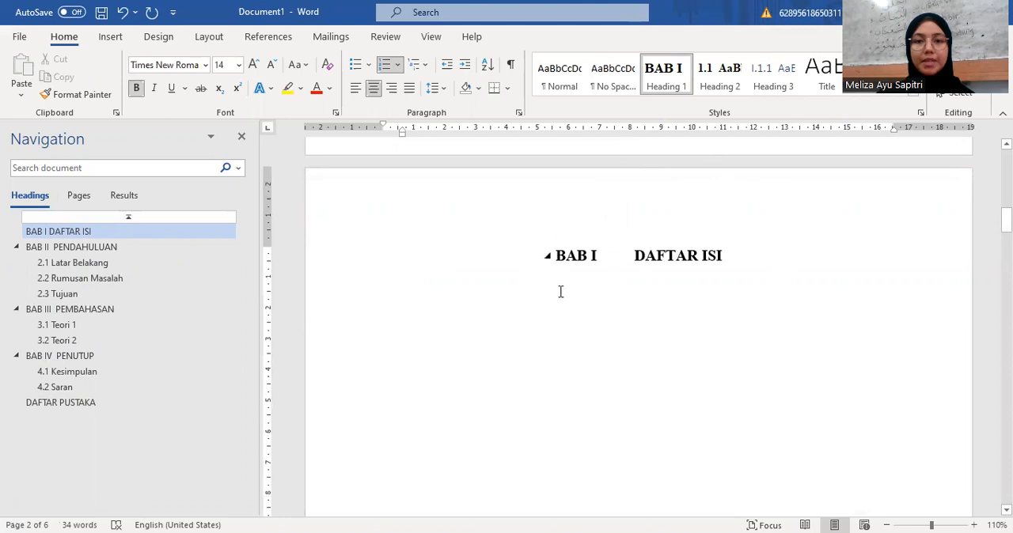
pyautogui.click(583, 263)
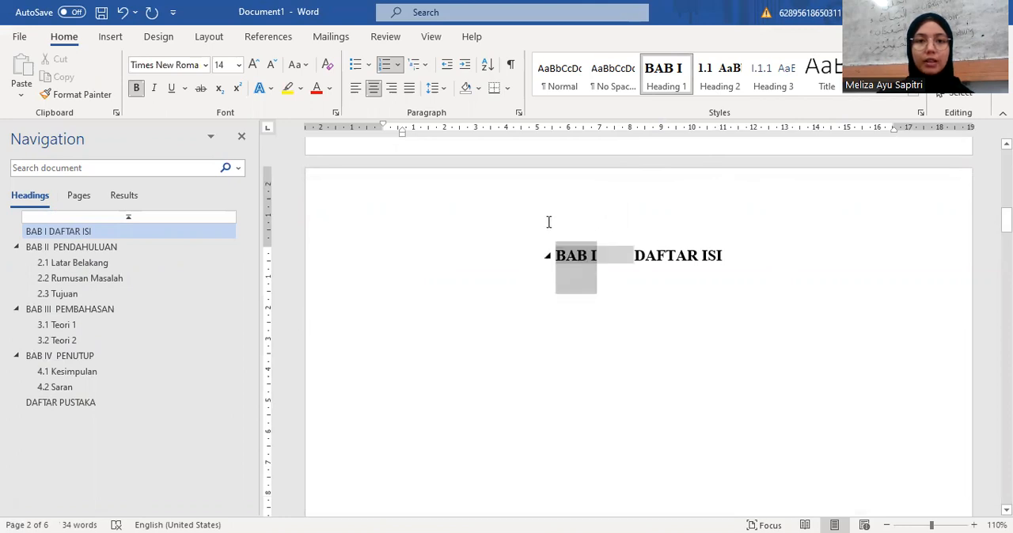
pyautogui.click(422, 65)
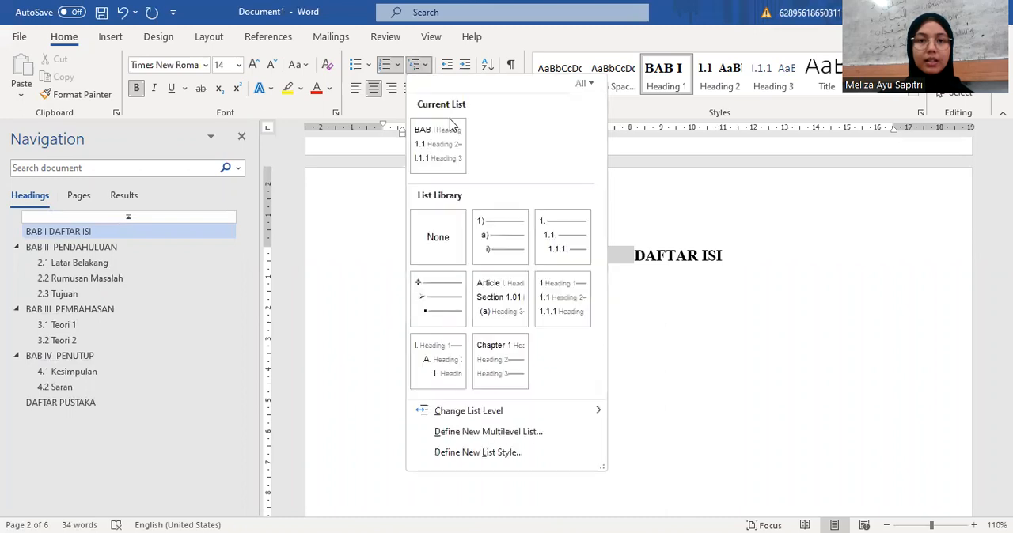
pyautogui.click(440, 241)
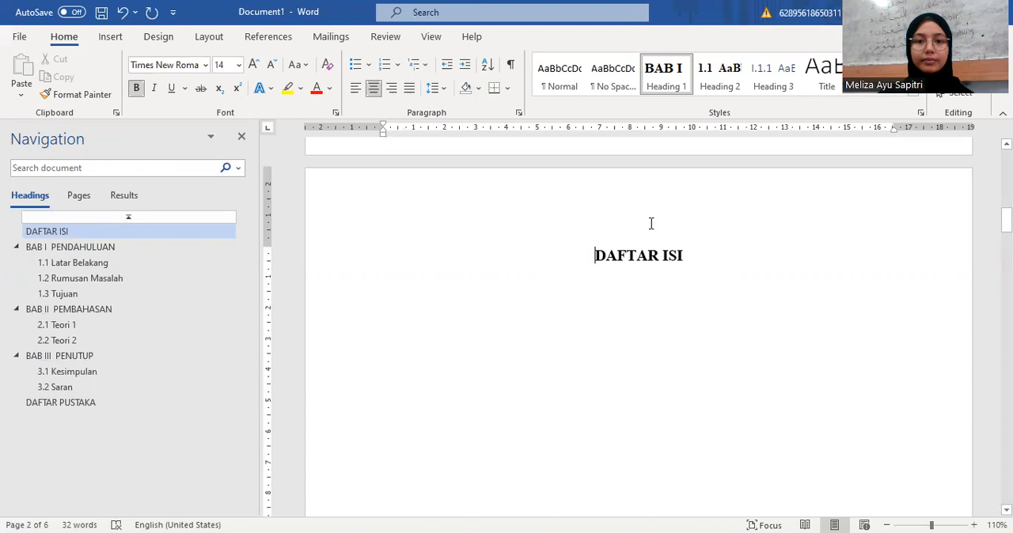
# Step: Add a page after DAFTAR ISI and enter DAFTAR TABEL as its unnumbered heading
pyautogui.click(689, 259)
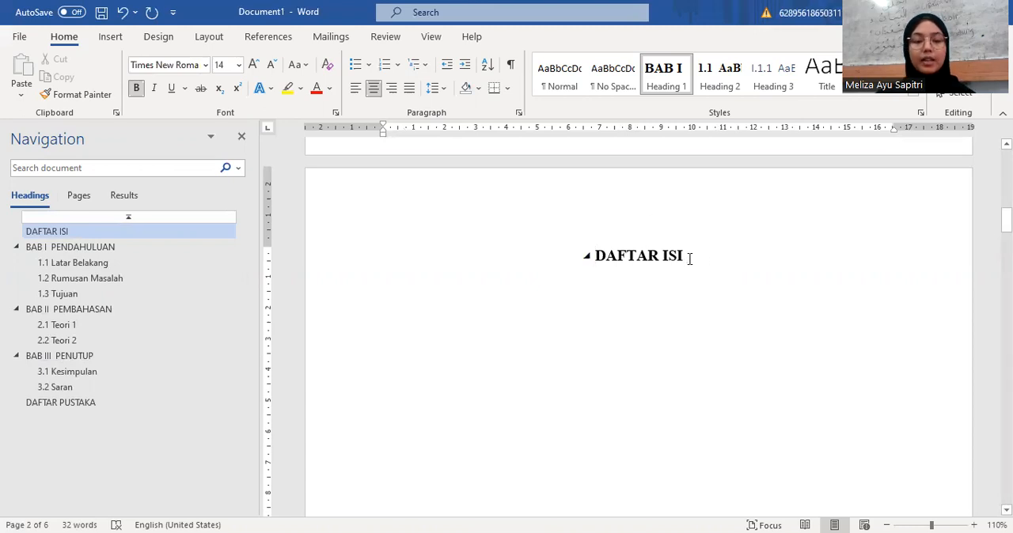
pyautogui.hotkey('ctrl', 'Return')
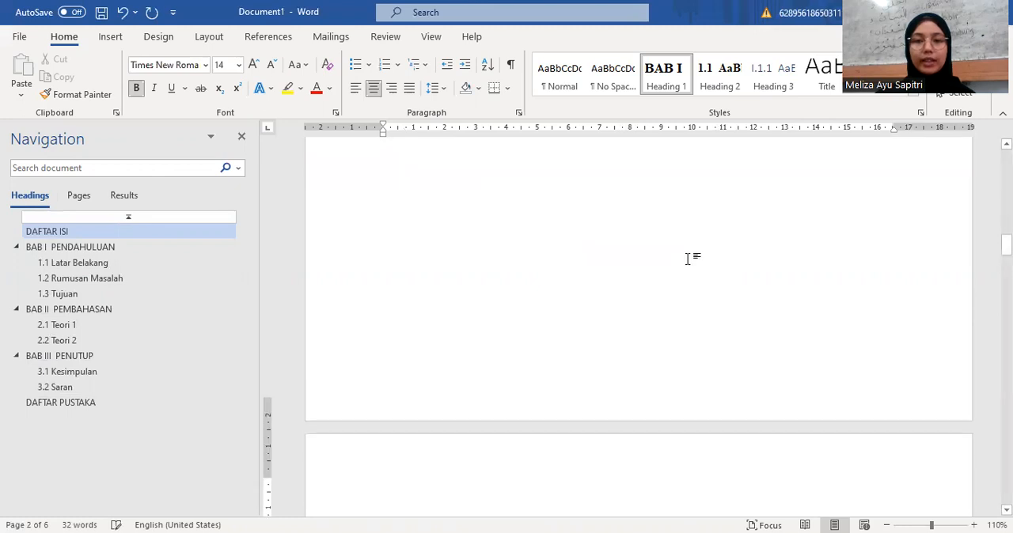
pyautogui.scroll(-4, 689, 259)
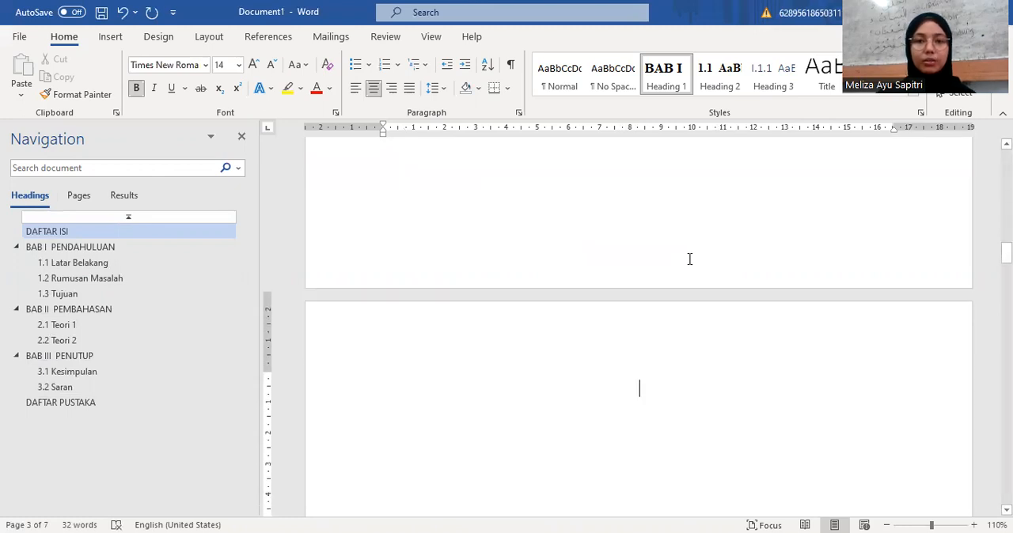
pyautogui.write('DAFT')
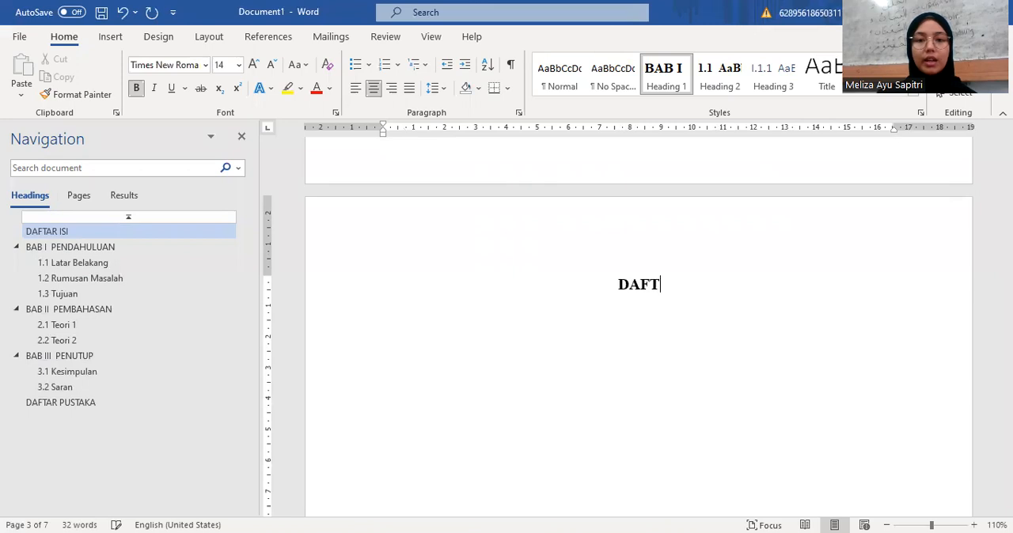
pyautogui.write('AR TABEL')
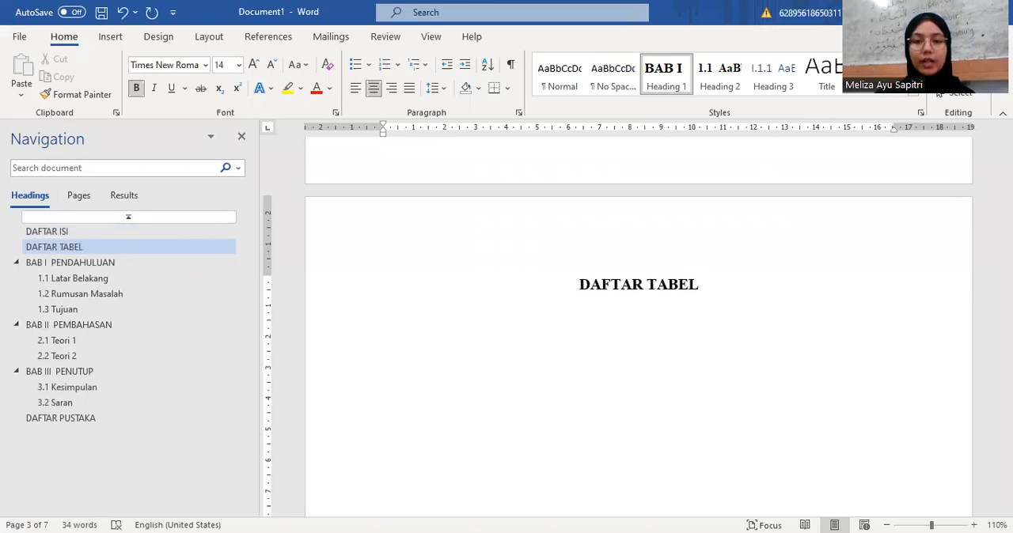
# Step: Add a page after DAFTAR TABEL and enter DAFTAR GAMBAR as its unnumbered heading
pyautogui.hotkey('ctrl', 'Return')
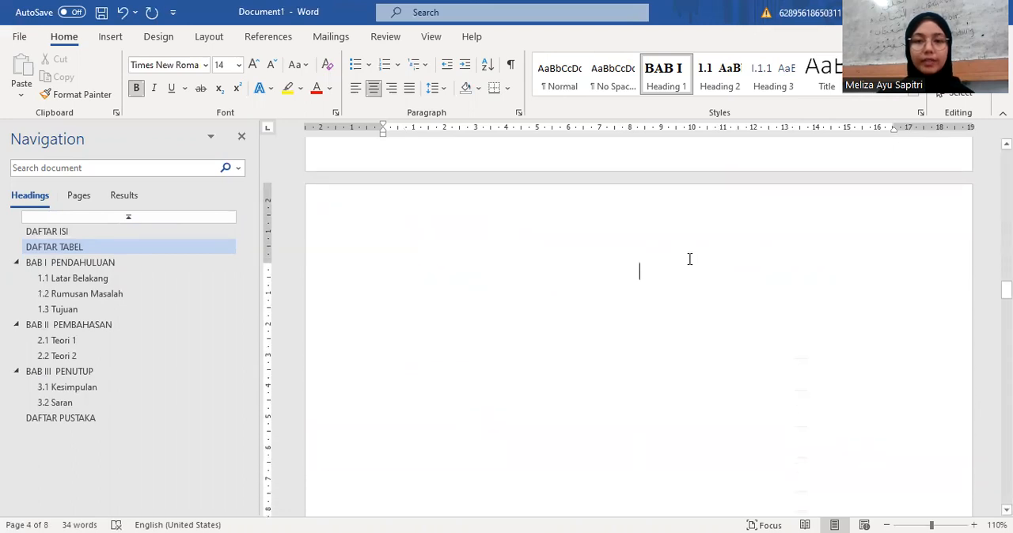
pyautogui.write('DAFT')
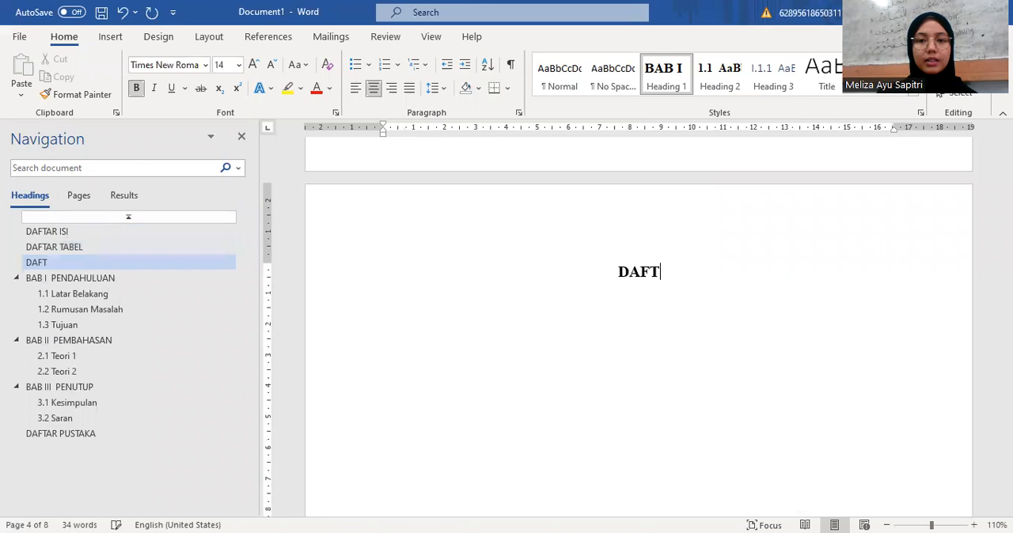
pyautogui.write('AR GAMBAR')
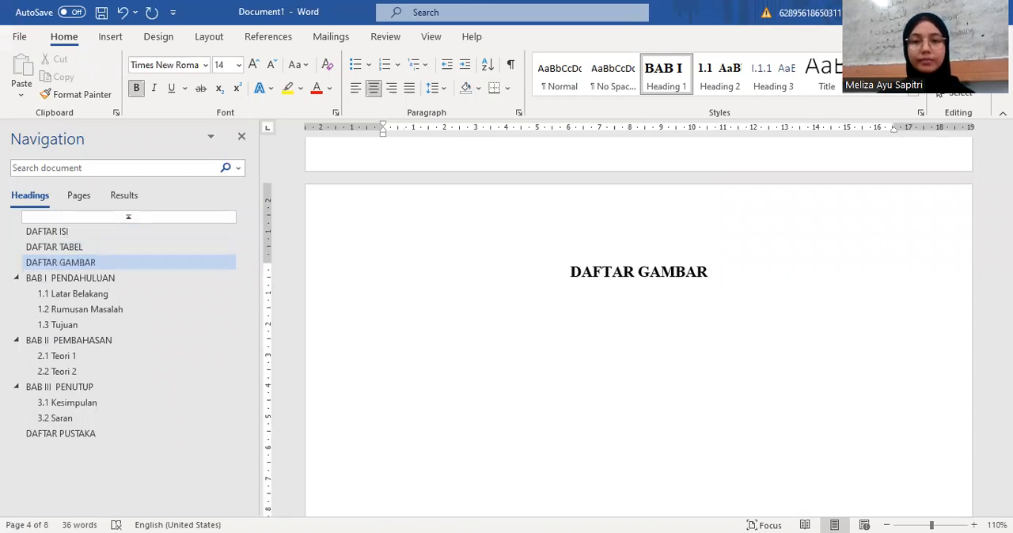
# Step: Place the insertion point below the DAFTAR ISI heading and open the custom table of contents settings
pyautogui.scroll(-12, 652, 350)
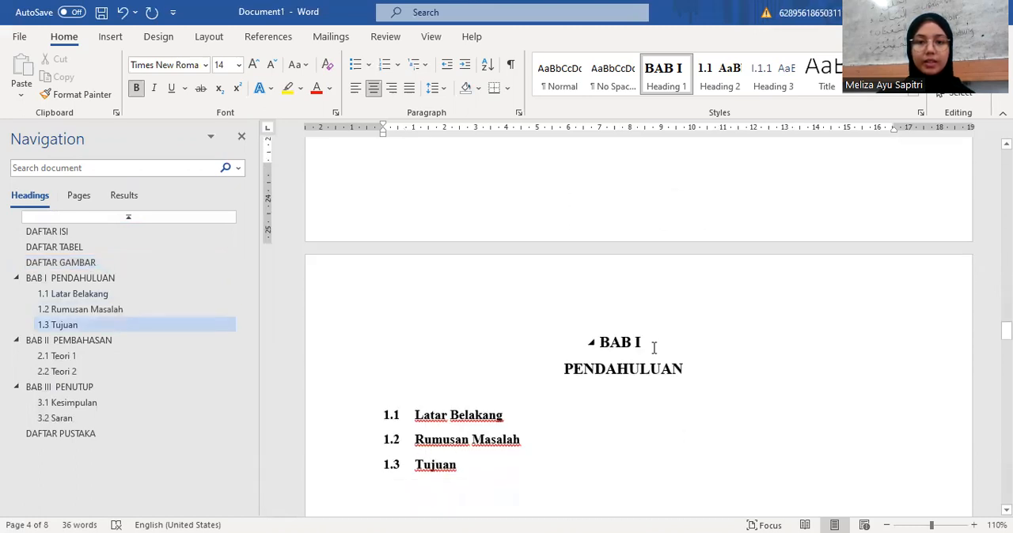
pyautogui.scroll(10, 653, 351)
pyautogui.scroll(10, 653, 350)
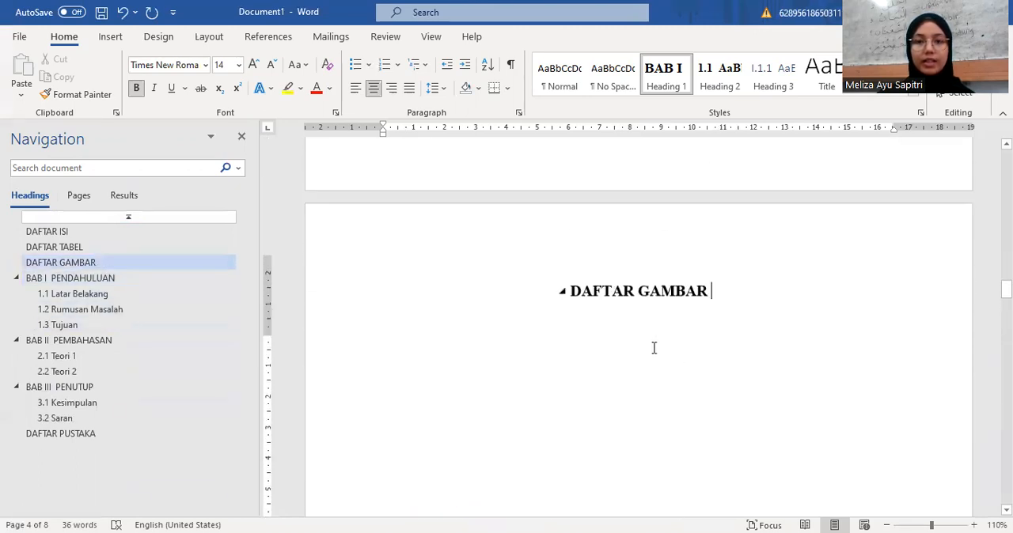
pyautogui.scroll(8, 653, 351)
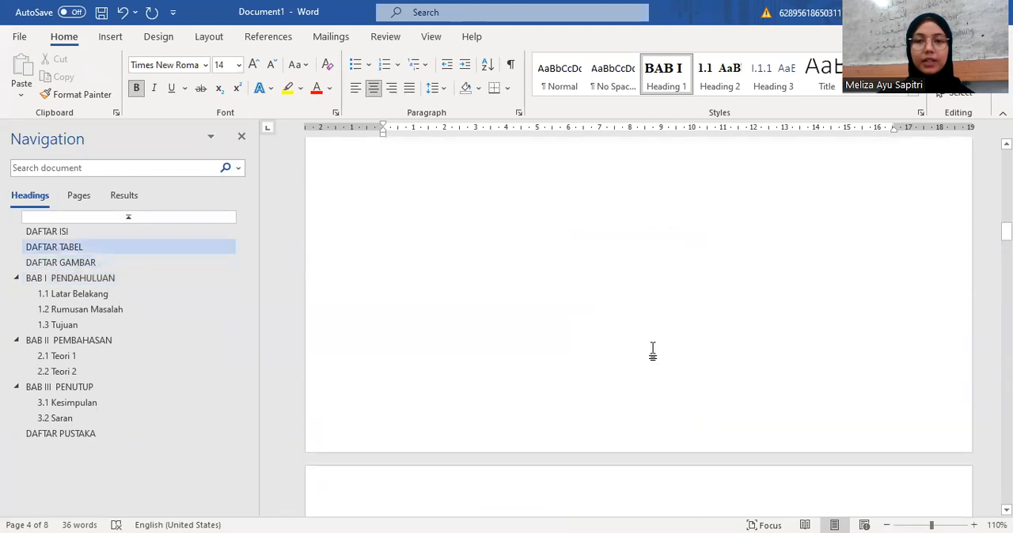
pyautogui.scroll(5, 652, 351)
pyautogui.scroll(-3, 651, 353)
pyautogui.click(652, 271)
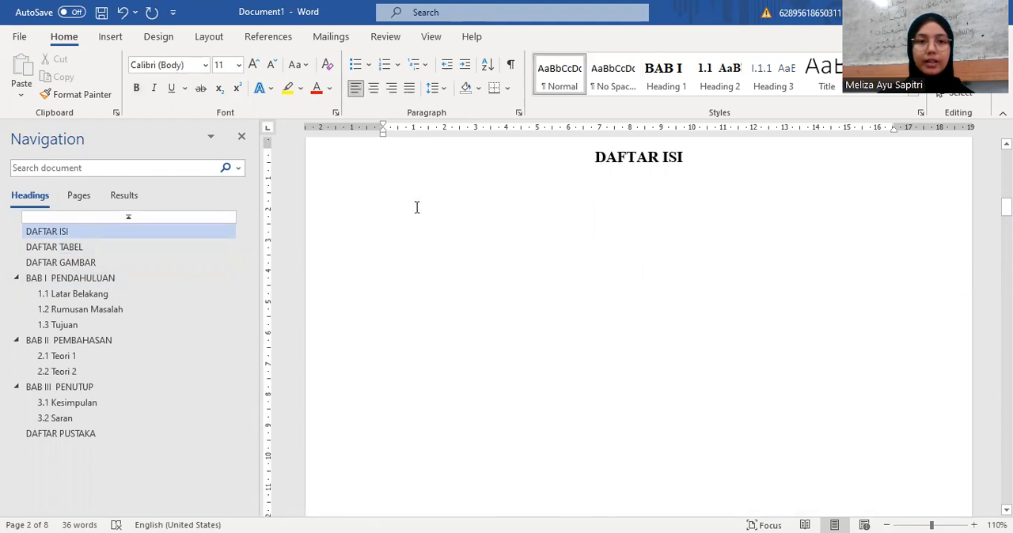
pyautogui.click(273, 40)
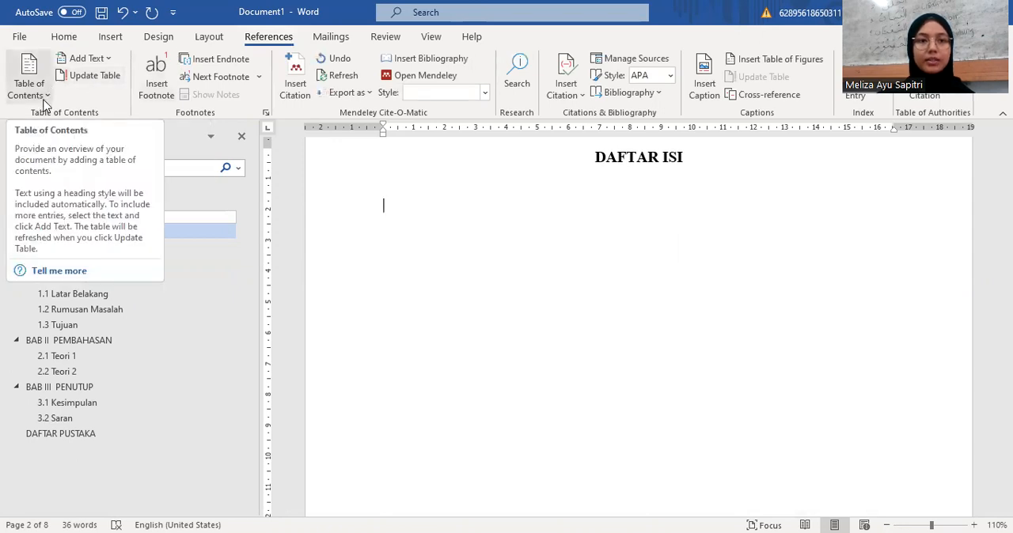
pyautogui.click(43, 96)
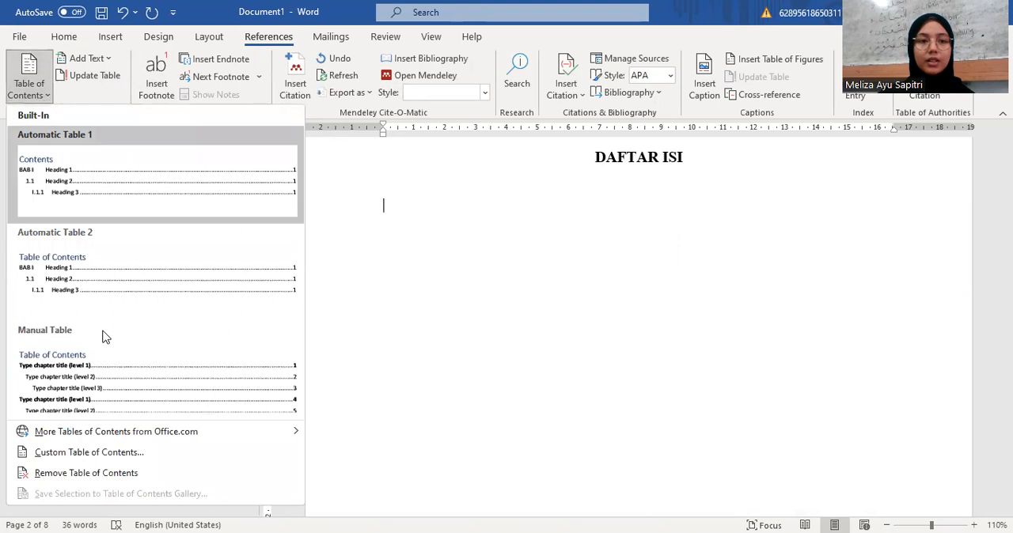
pyautogui.click(91, 435)
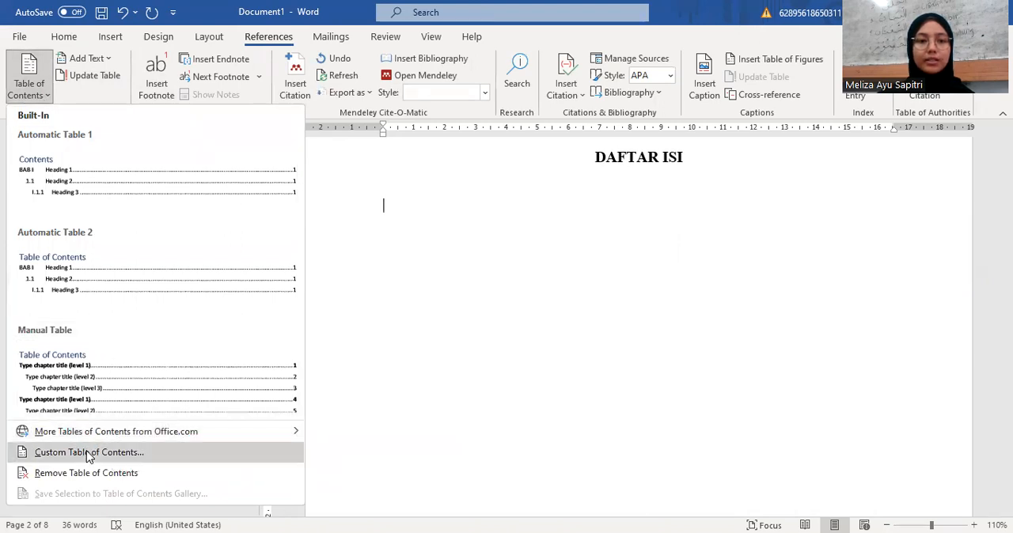
pyautogui.click(89, 452)
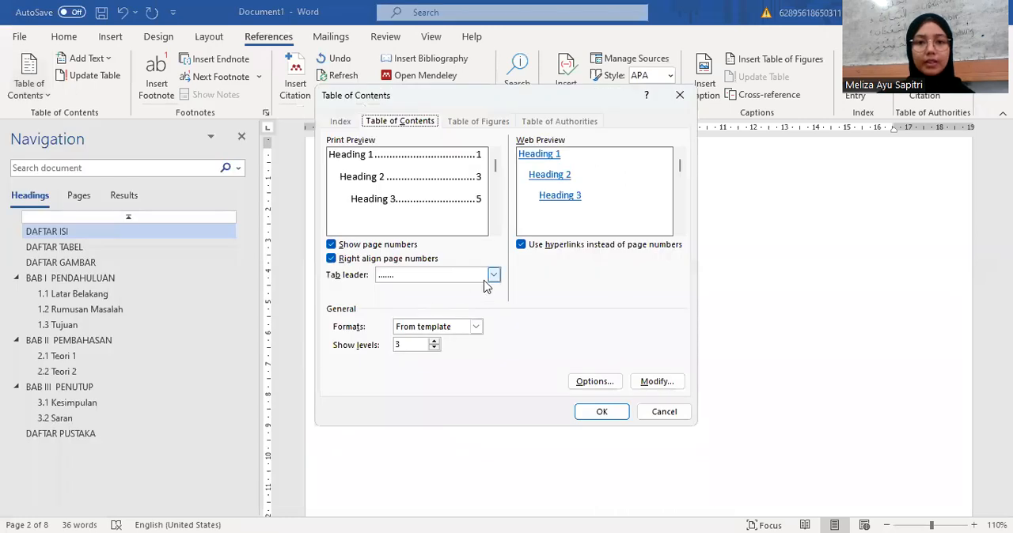
# Step: Modify the TOC 1 style to Times New Roman, 12 pt, bold, black text with single line spacing
pyautogui.click(657, 382)
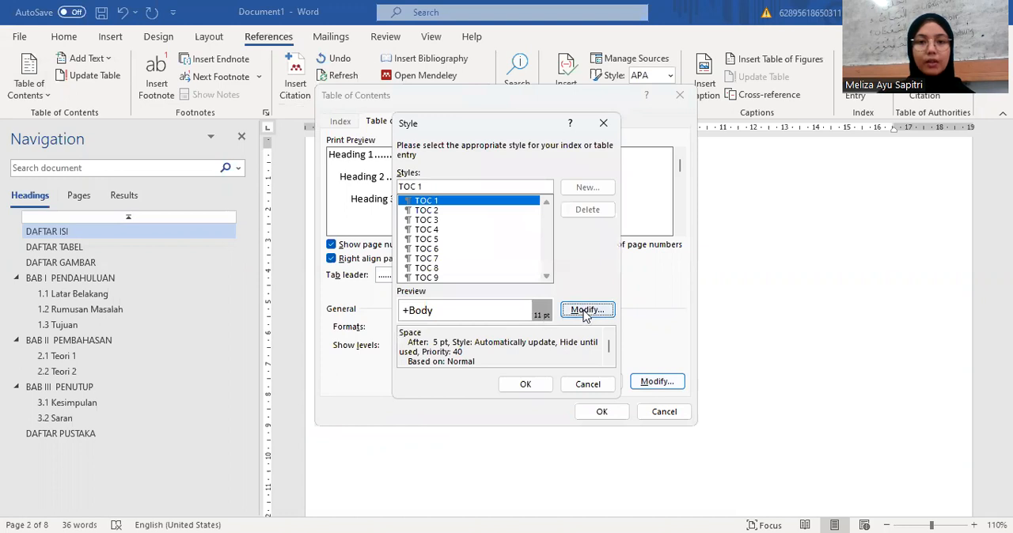
pyautogui.click(585, 312)
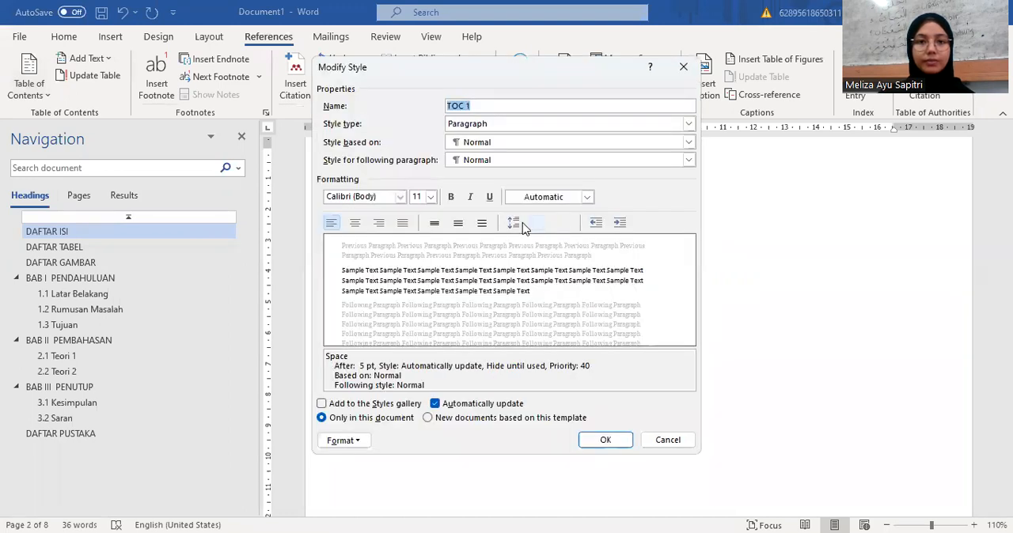
pyautogui.click(400, 198)
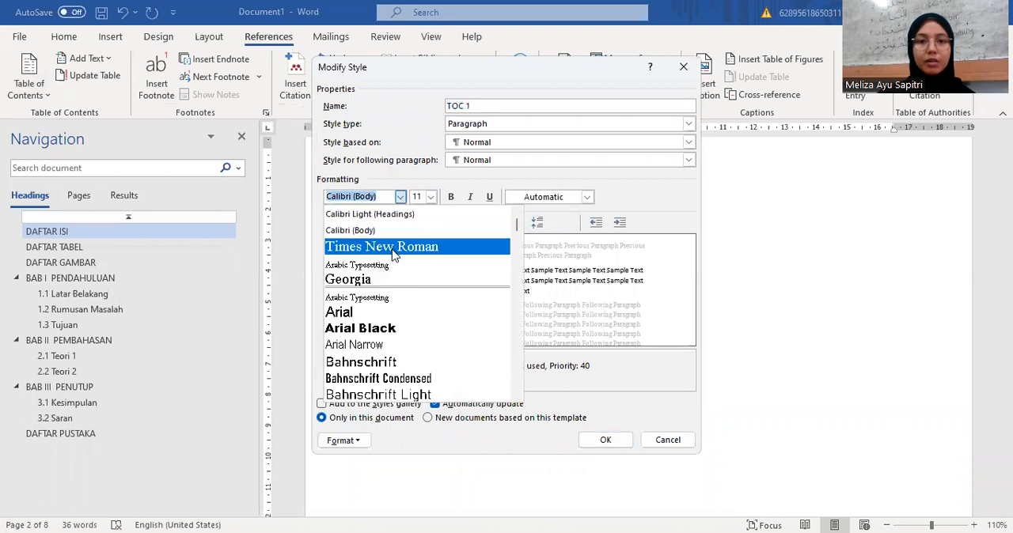
pyautogui.click(393, 251)
pyautogui.click(431, 197)
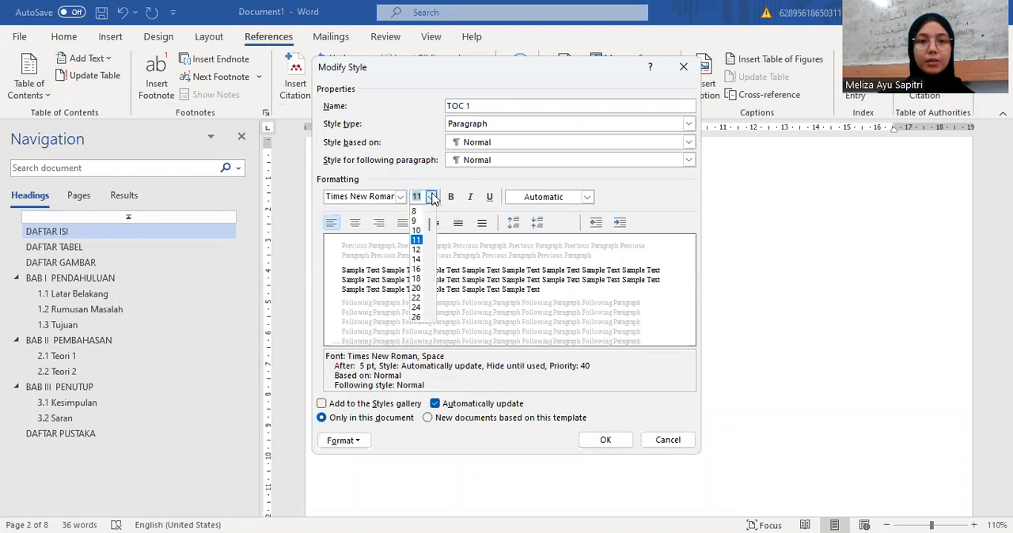
pyautogui.click(419, 249)
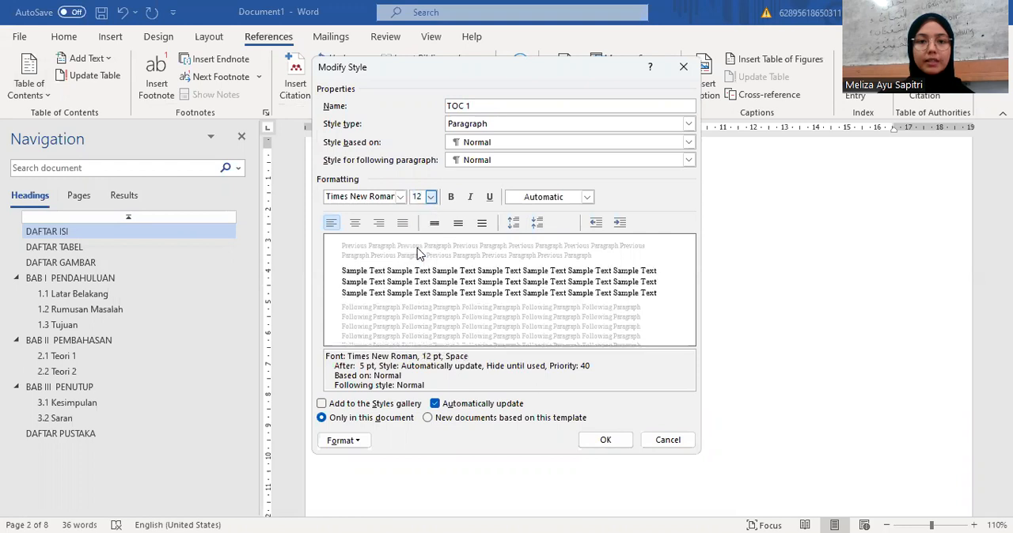
pyautogui.click(451, 197)
pyautogui.click(586, 197)
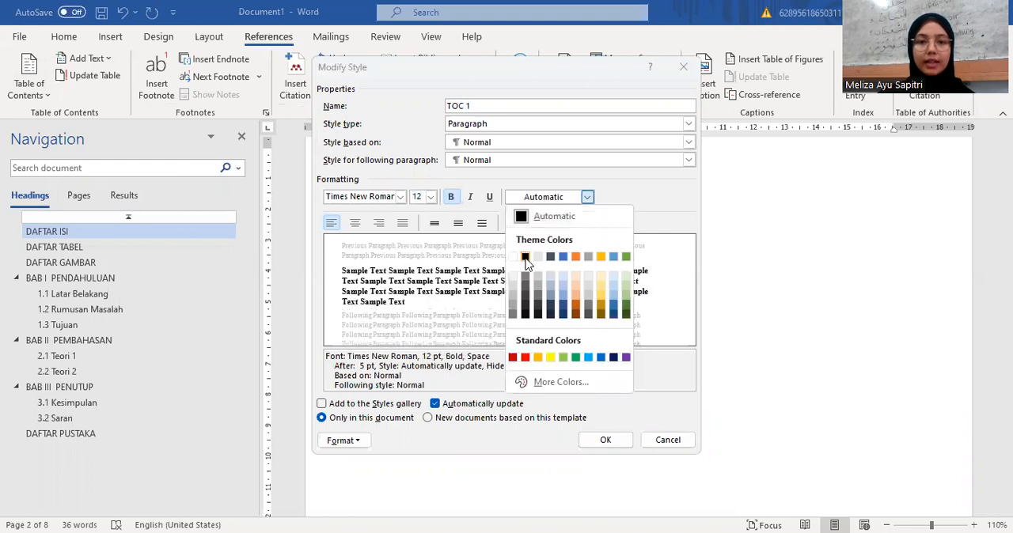
pyautogui.click(524, 257)
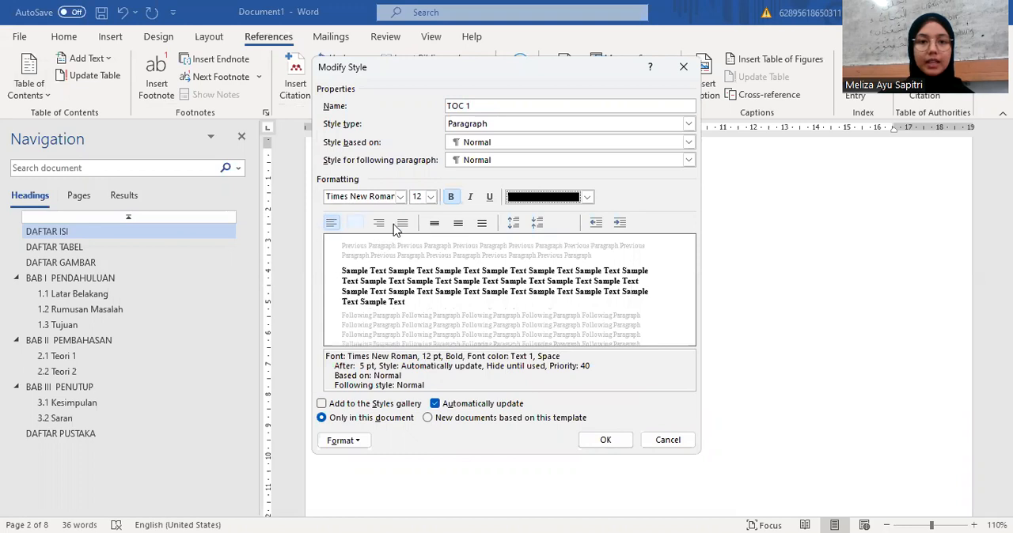
pyautogui.click(435, 224)
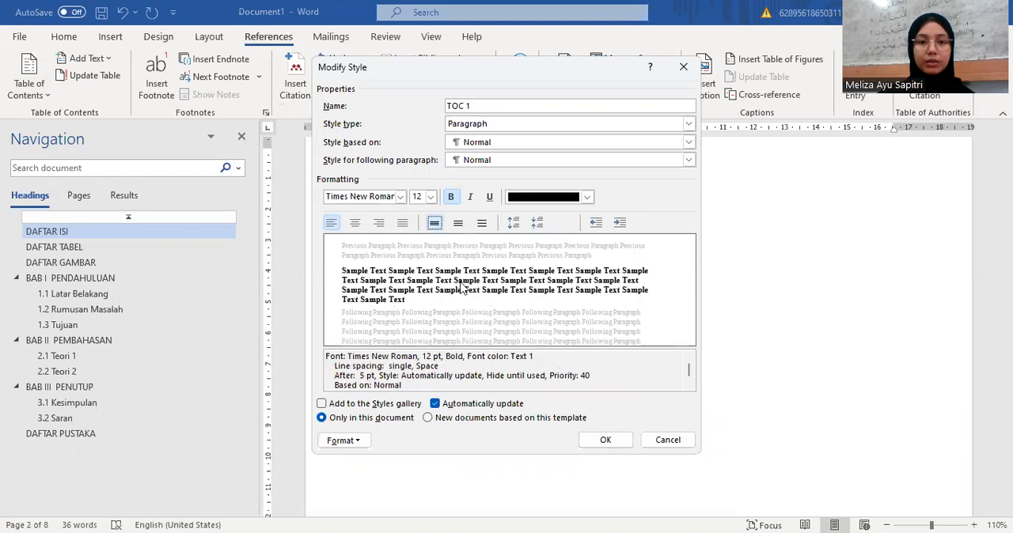
pyautogui.click(614, 443)
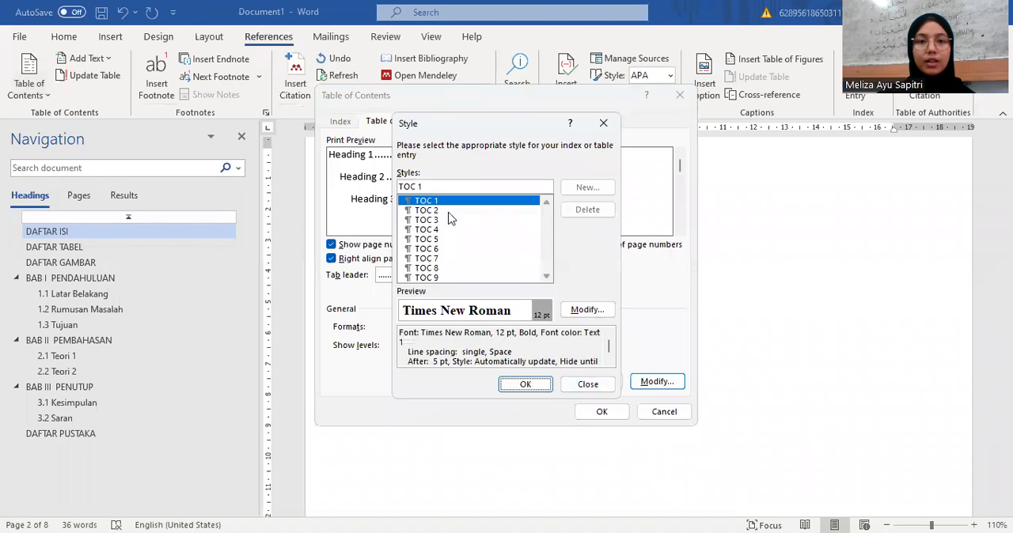
# Step: Modify the TOC 2 style to Times New Roman, 12 pt, black with single line spacing, and insert the table of contents
pyautogui.click(432, 211)
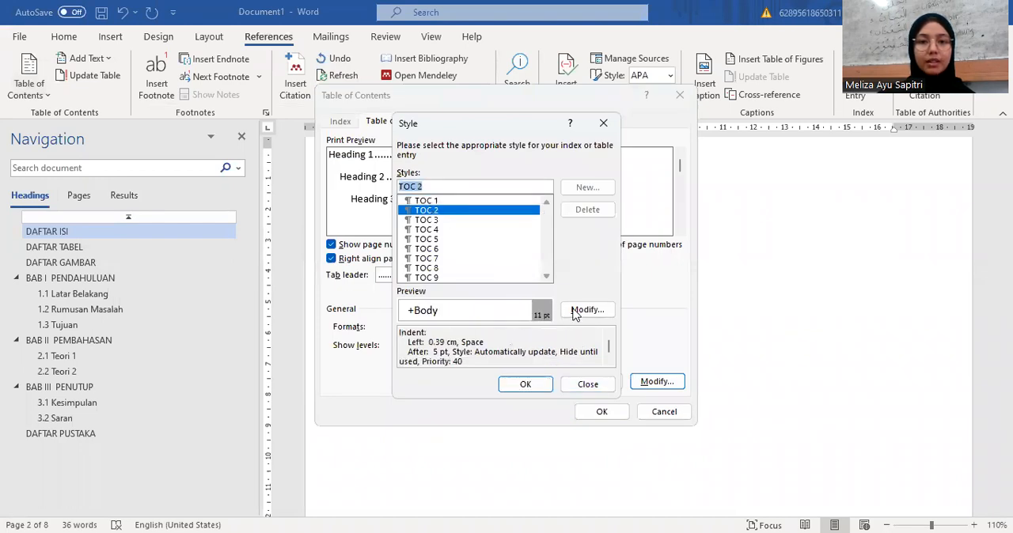
pyautogui.click(598, 310)
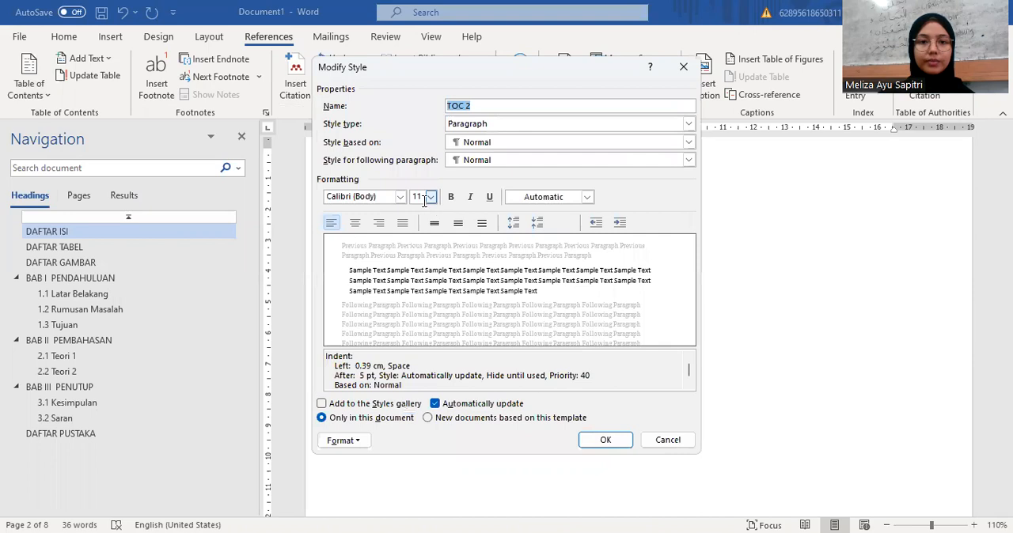
pyautogui.click(399, 198)
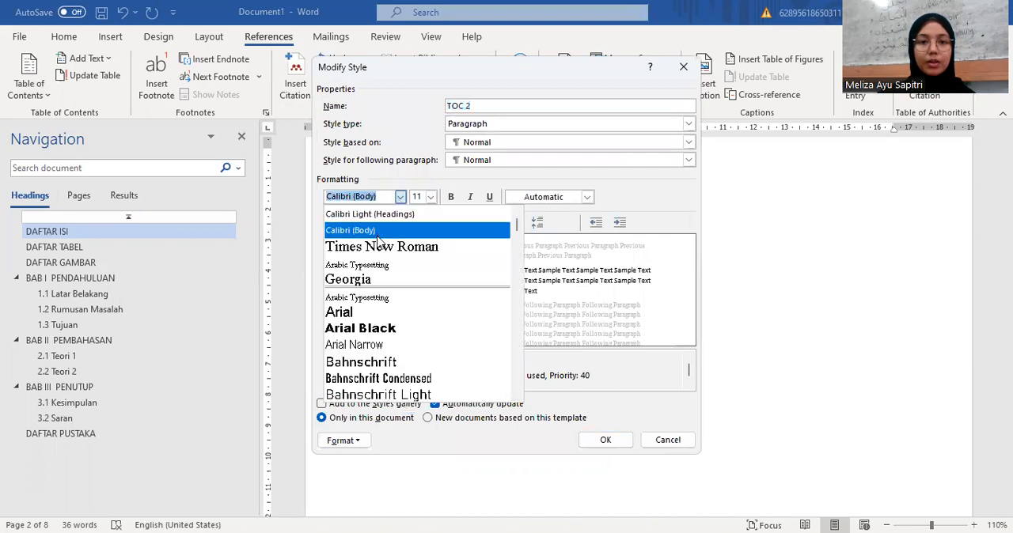
pyautogui.click(380, 248)
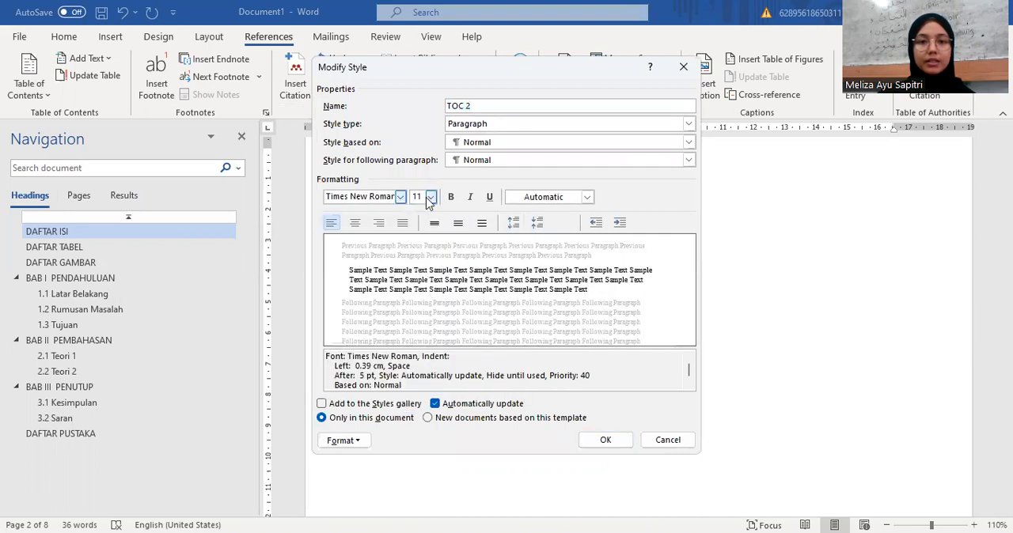
pyautogui.click(430, 198)
pyautogui.click(420, 252)
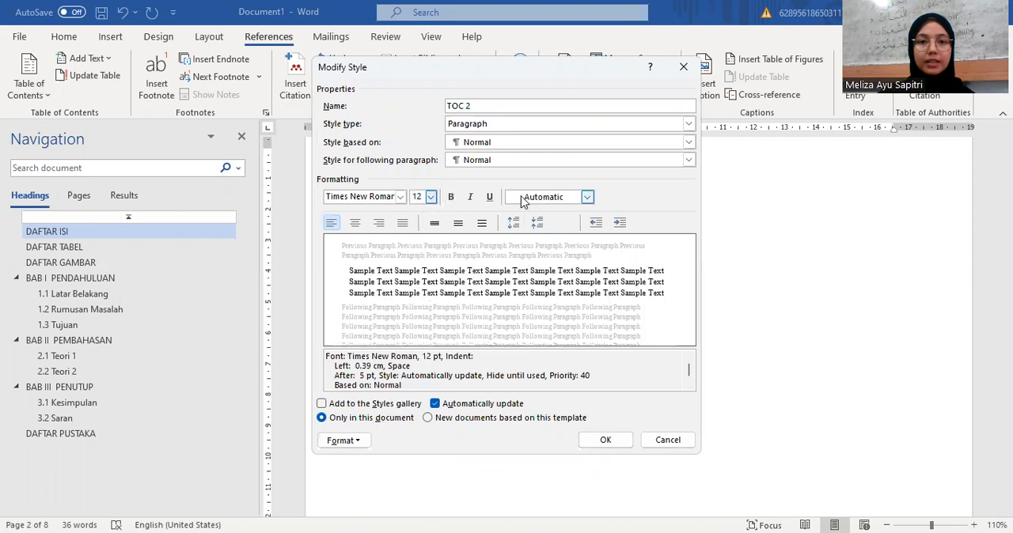
pyautogui.click(546, 197)
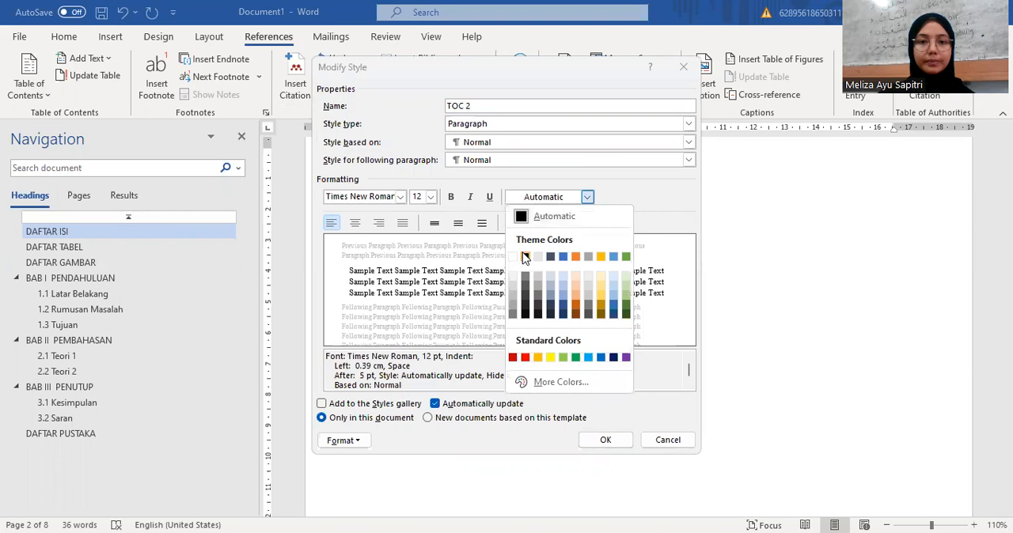
pyautogui.click(525, 257)
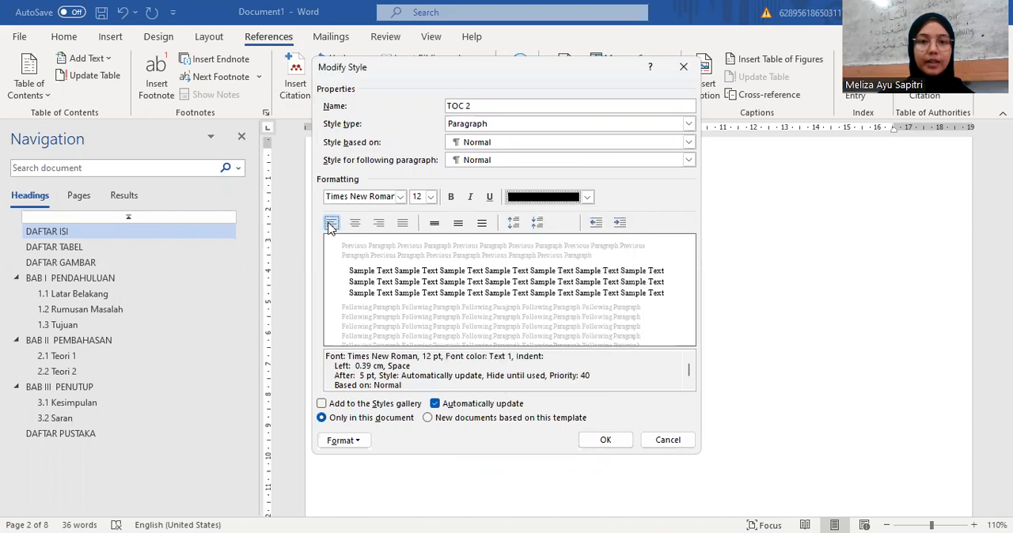
pyautogui.click(434, 222)
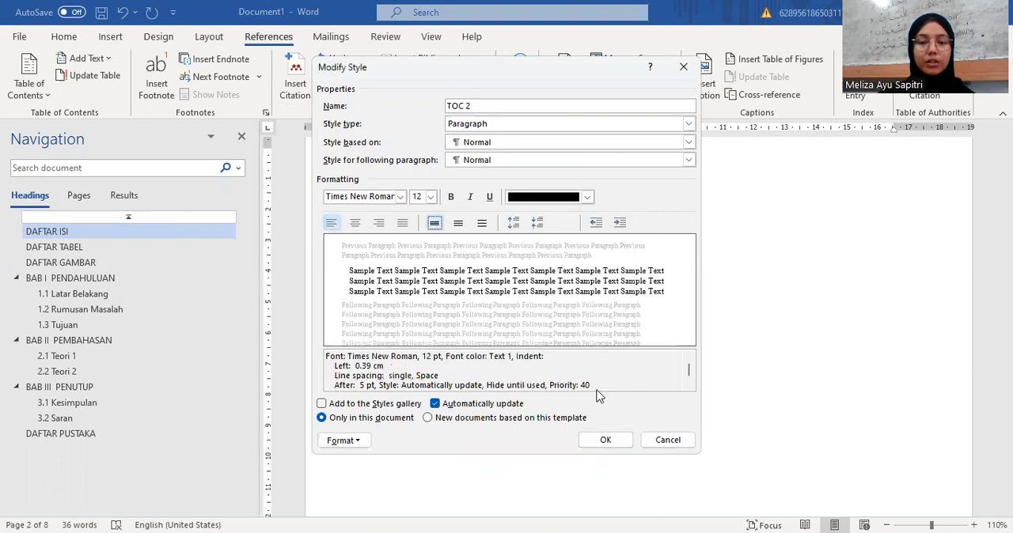
pyautogui.click(615, 443)
pyautogui.click(518, 388)
pyautogui.click(602, 411)
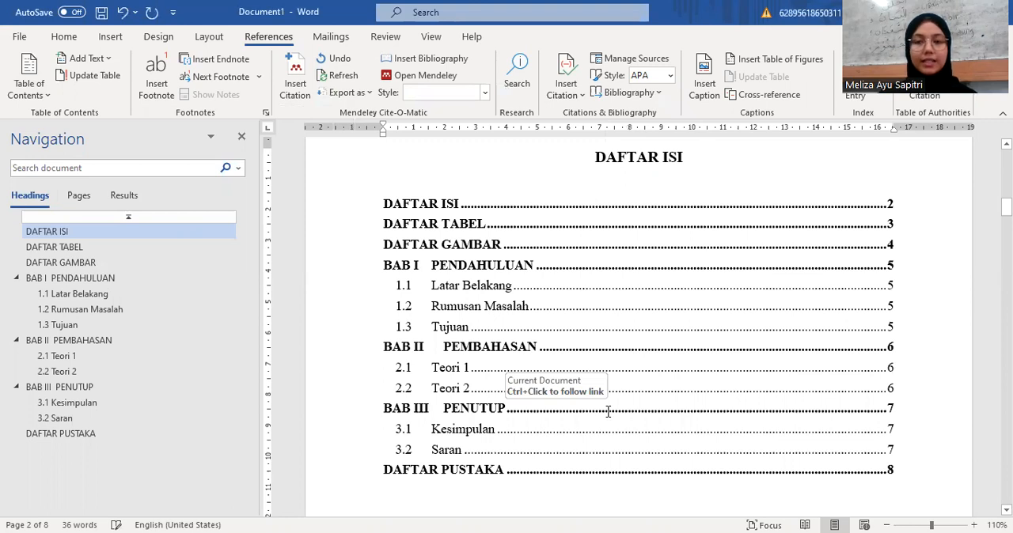
# Step: Check the entries and page numbers in the table of contents against the BAB I PENDAHULUAN chapter page
pyautogui.scroll(-1, 607, 412)
pyautogui.scroll(2, 608, 411)
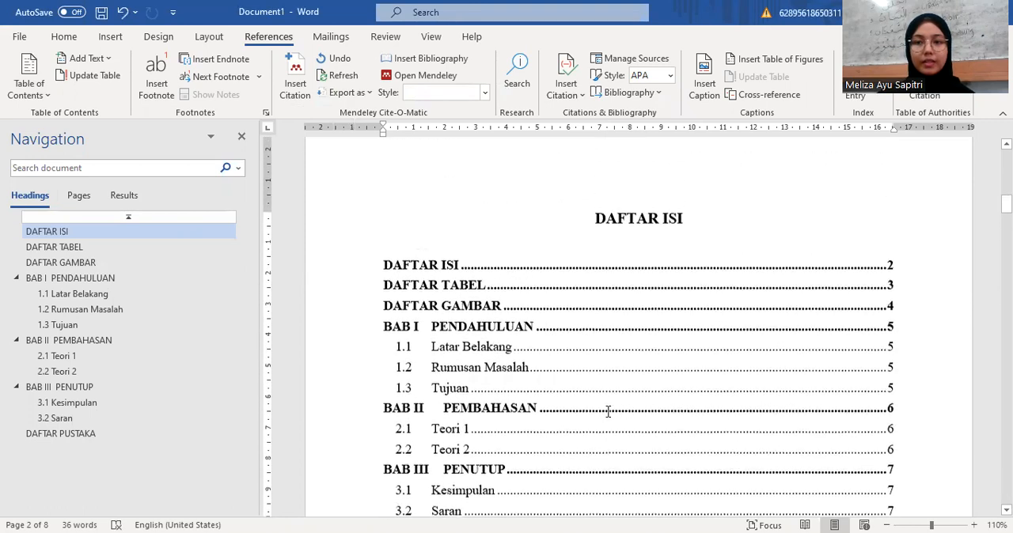
pyautogui.press('BackSpace')
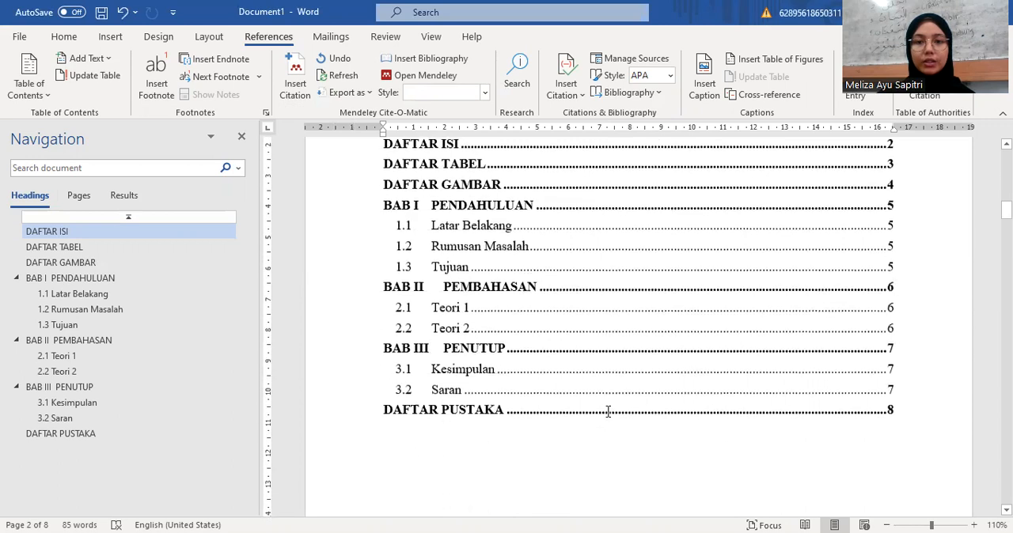
pyautogui.scroll(1, 608, 412)
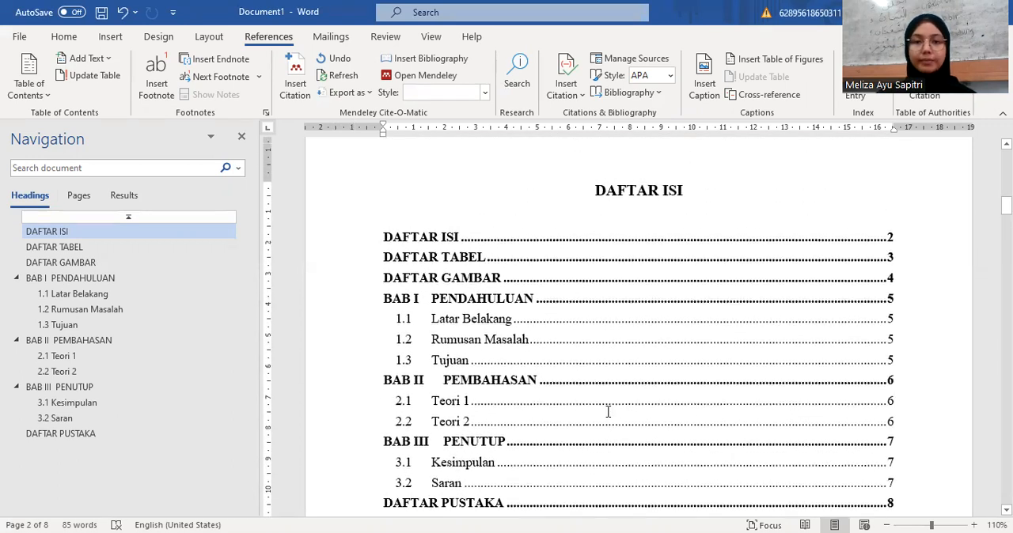
pyautogui.scroll(6, 607, 411)
pyautogui.scroll(-4, 607, 412)
pyautogui.scroll(-2, 608, 411)
pyautogui.scroll(-2, 608, 412)
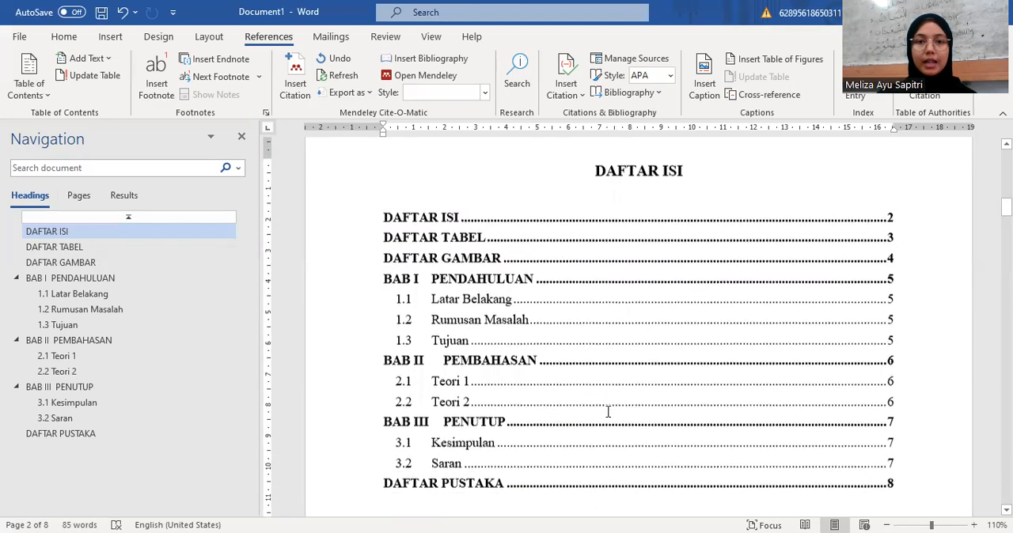
pyautogui.click(114, 281)
pyautogui.scroll(5, 546, 194)
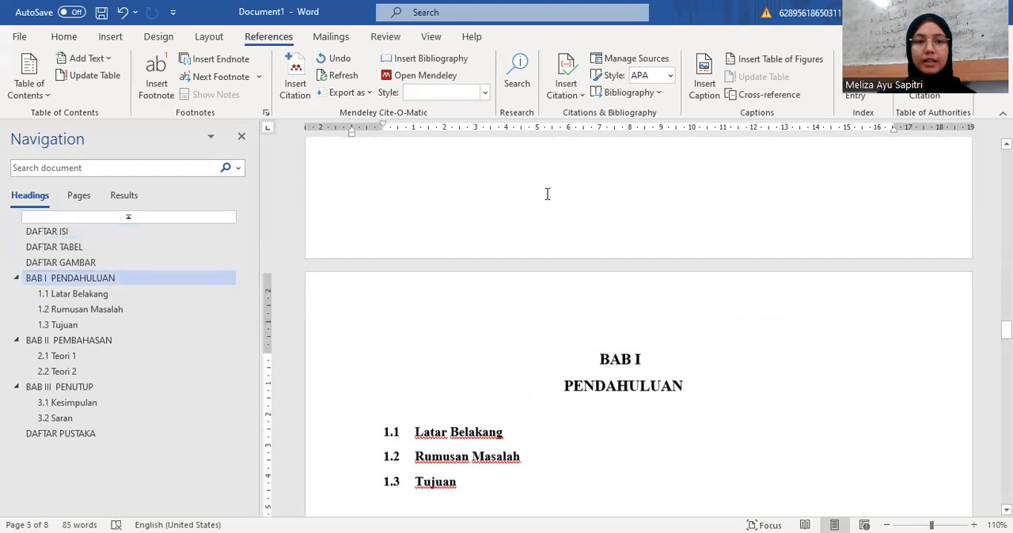
pyautogui.scroll(-3, 546, 194)
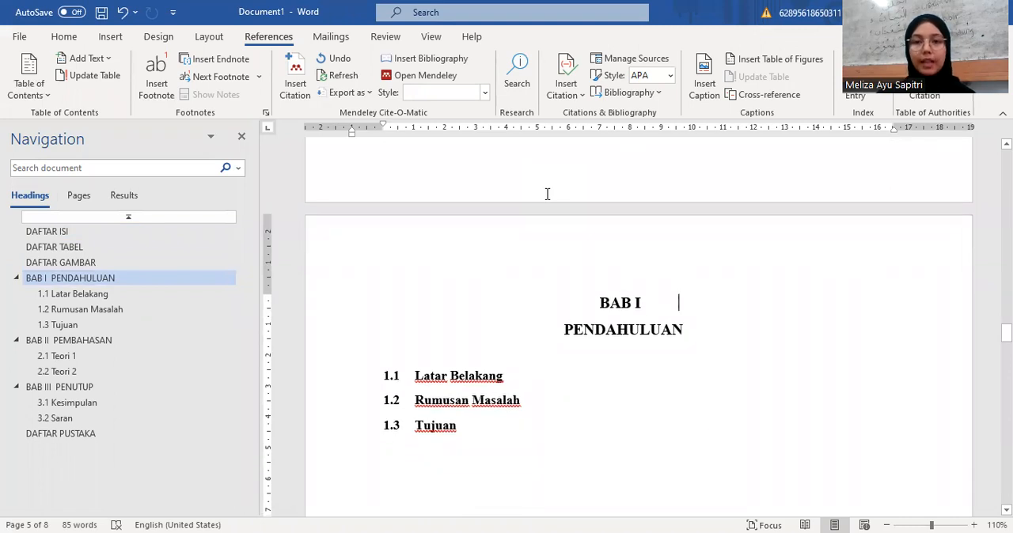
pyautogui.click(86, 231)
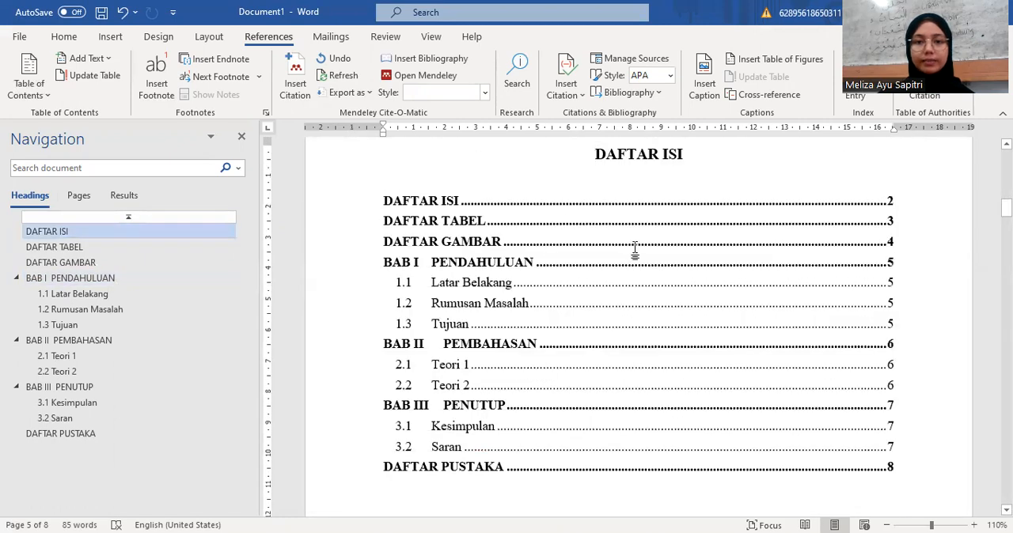
# Step: Add page numbers at the bottom of the pages in the Plain Number 3 layout, starting from the COVER page
pyautogui.scroll(15, 634, 248)
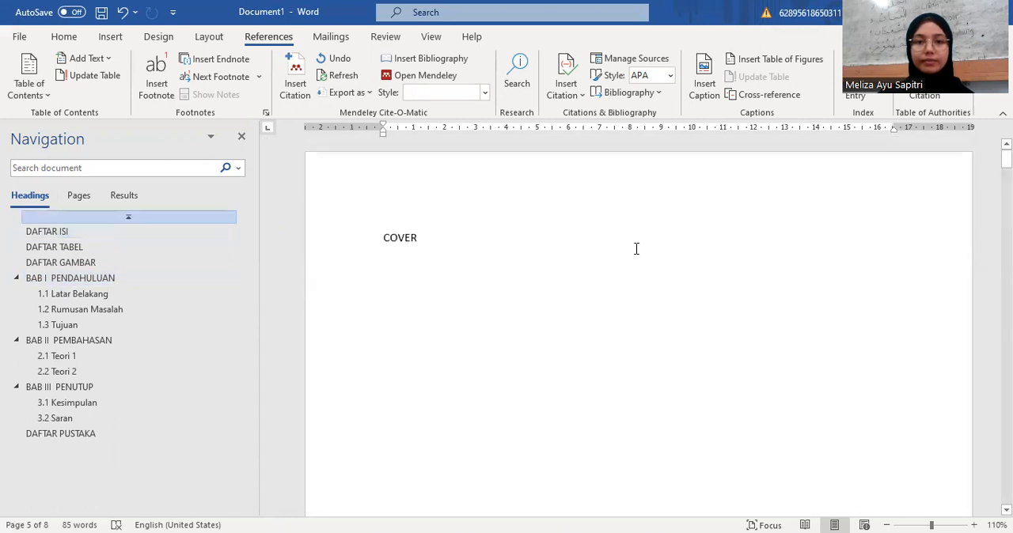
pyautogui.click(635, 248)
pyautogui.scroll(-2, 609, 355)
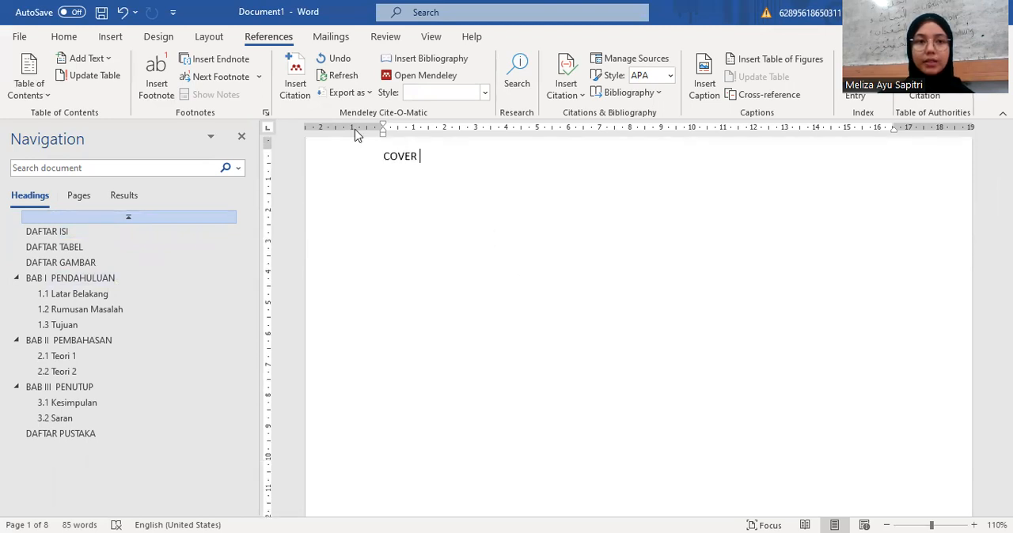
pyautogui.click(111, 37)
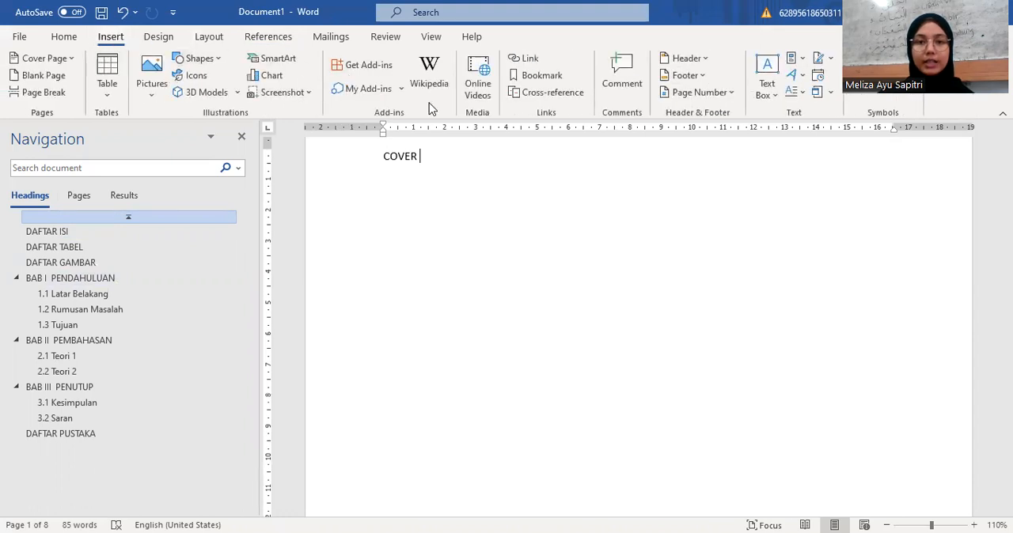
pyautogui.click(701, 95)
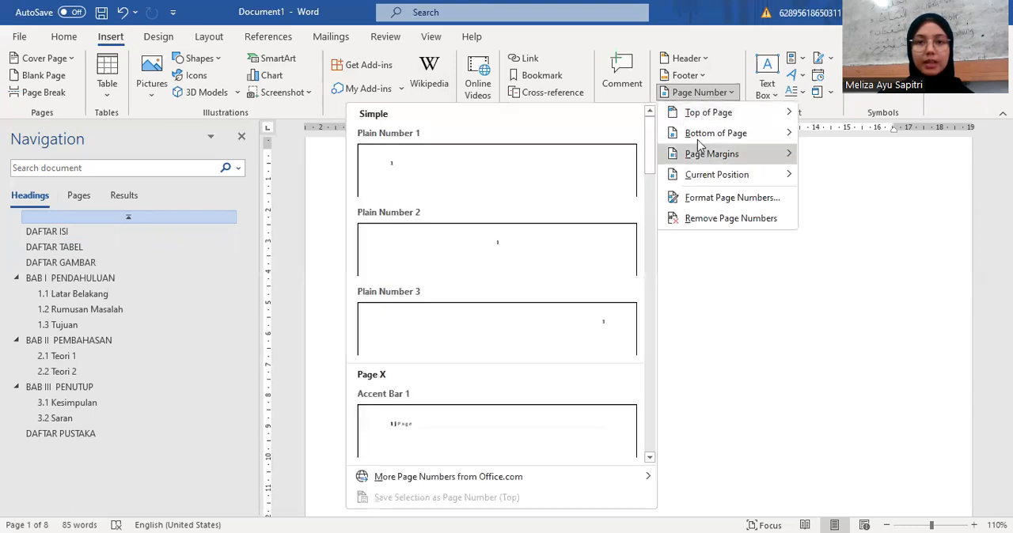
pyautogui.moveTo(697, 139)
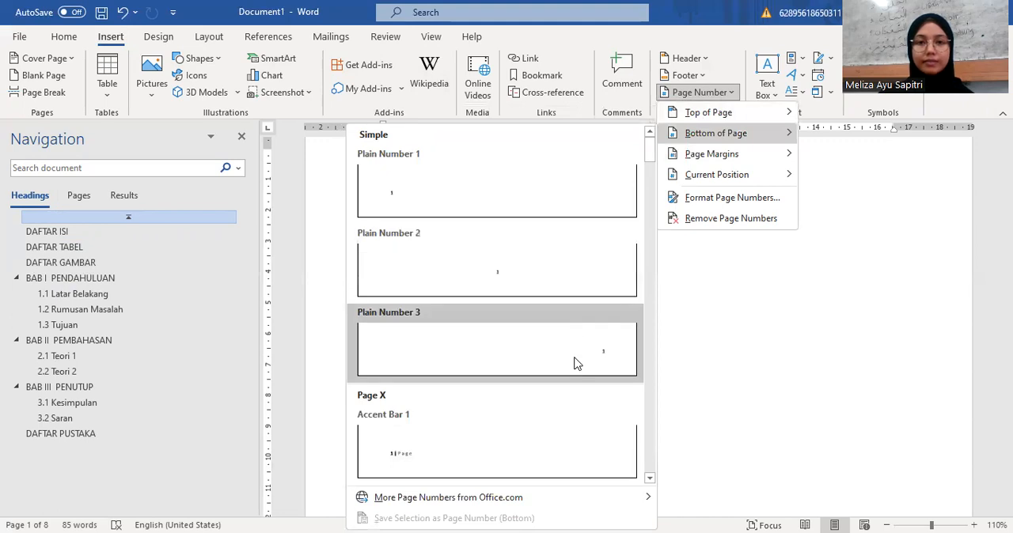
pyautogui.click(575, 363)
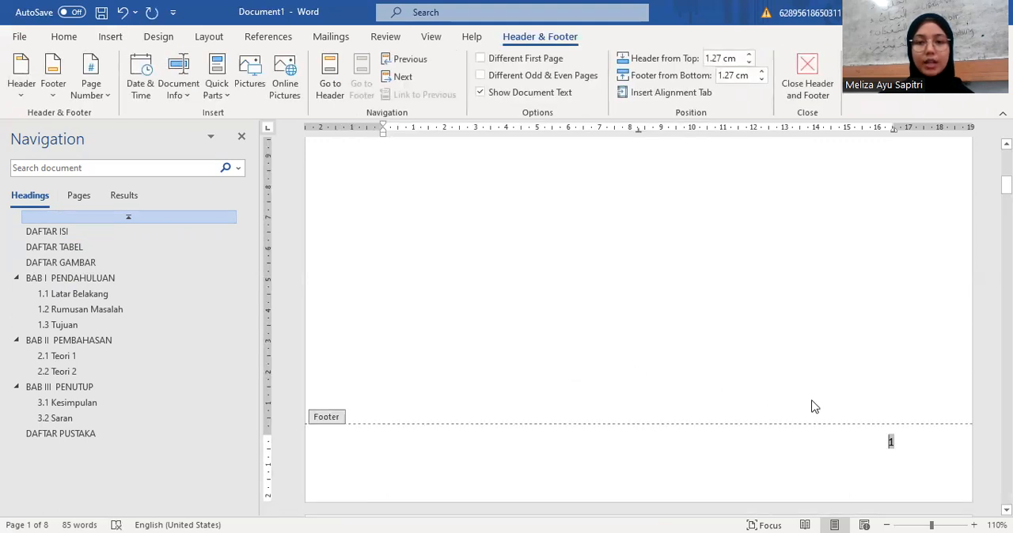
# Step: Check the footer page numbers on the cover and the pages after it, and return to the document body
pyautogui.scroll(-1, 812, 400)
pyautogui.scroll(-5, 889, 370)
pyautogui.scroll(-6, 888, 372)
pyautogui.scroll(-8, 888, 373)
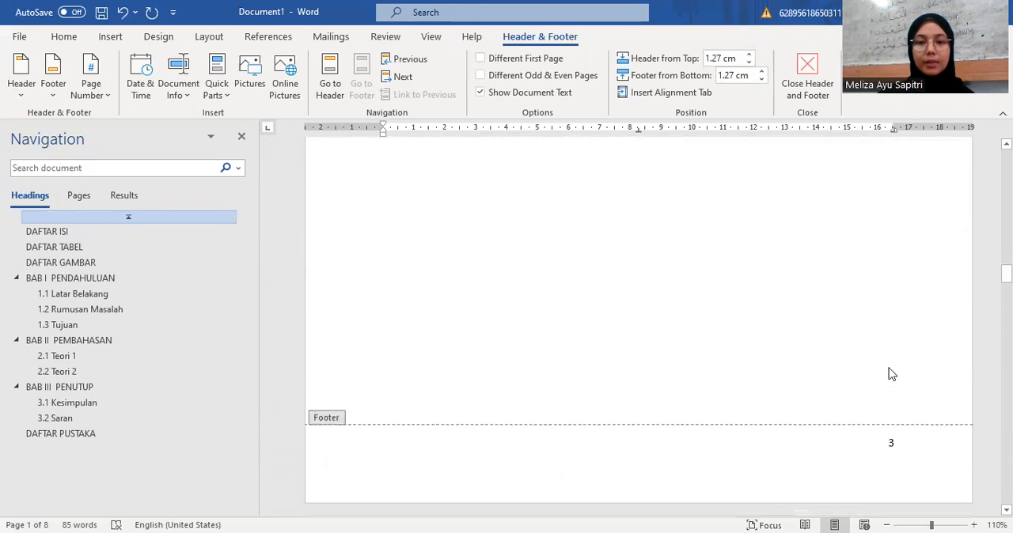
pyautogui.scroll(10, 888, 374)
pyautogui.scroll(10, 888, 373)
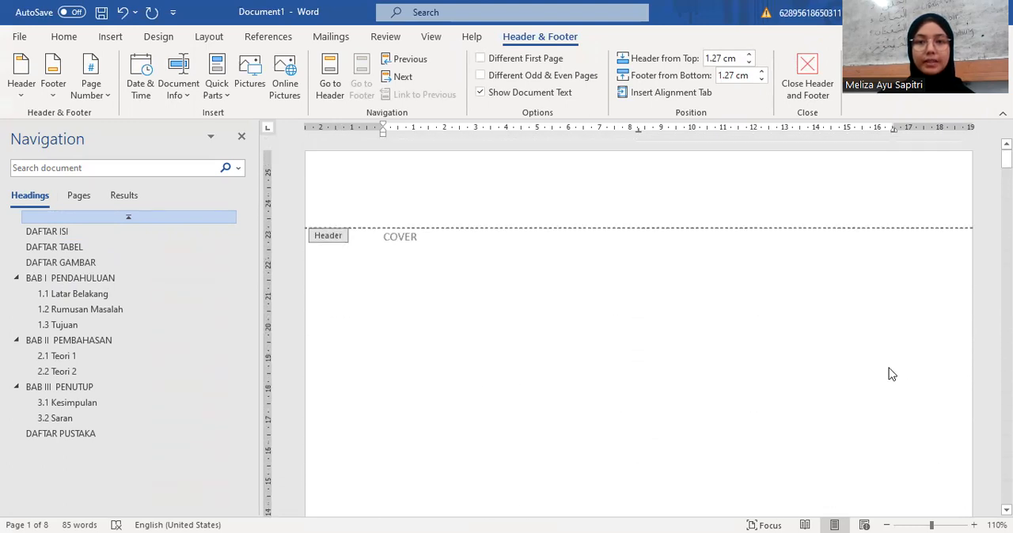
pyautogui.doubleClick(779, 360)
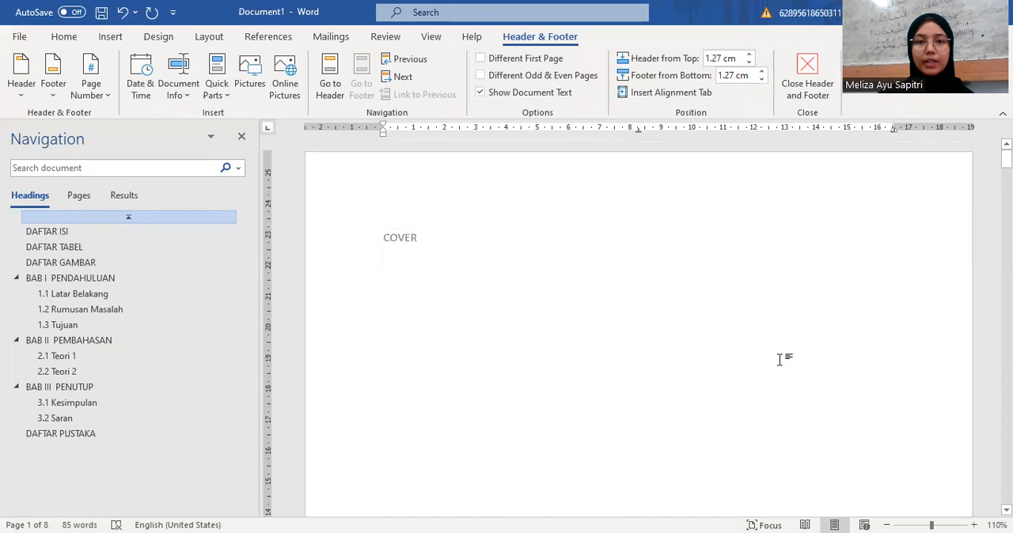
pyautogui.doubleClick(546, 257)
# Step: Reopen the COVER page's footer and enable Different First Page to leave the page number off the cover
pyautogui.scroll(-7, 491, 235)
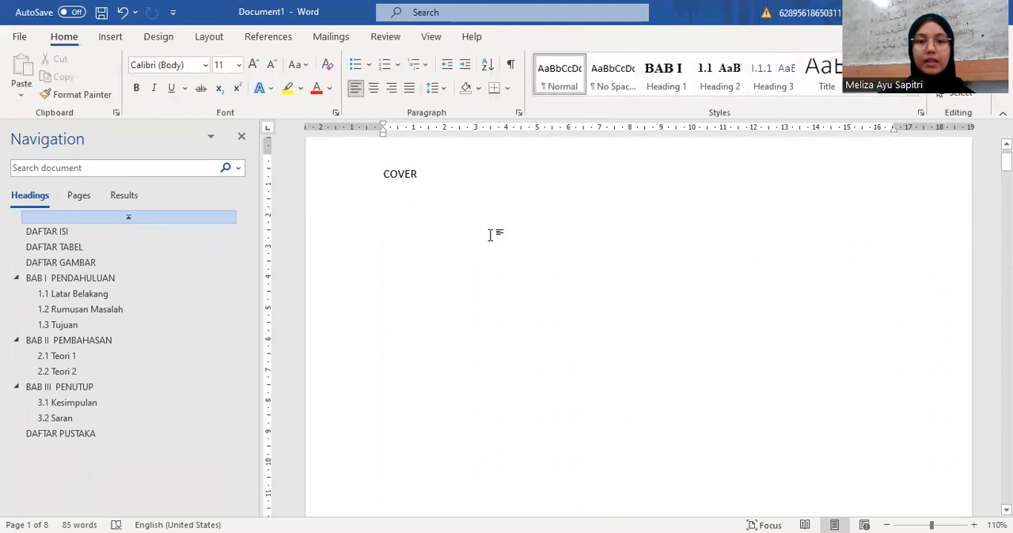
pyautogui.scroll(-5, 490, 235)
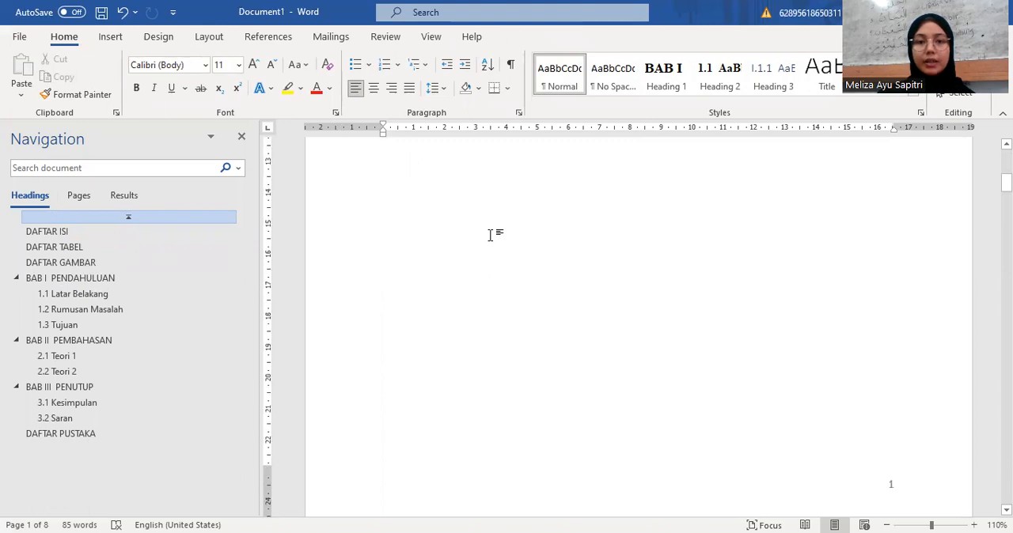
pyautogui.scroll(1, 490, 235)
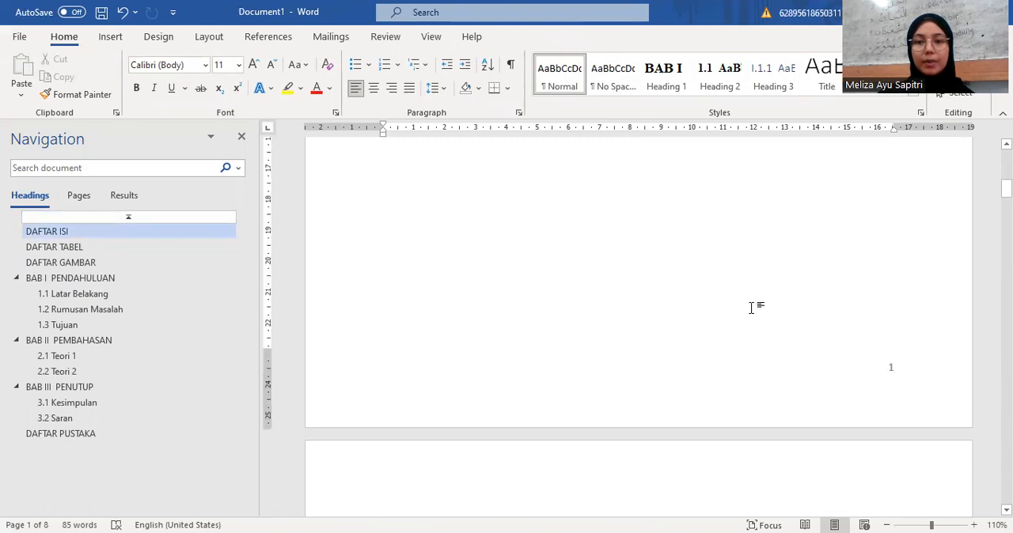
pyautogui.doubleClick(895, 373)
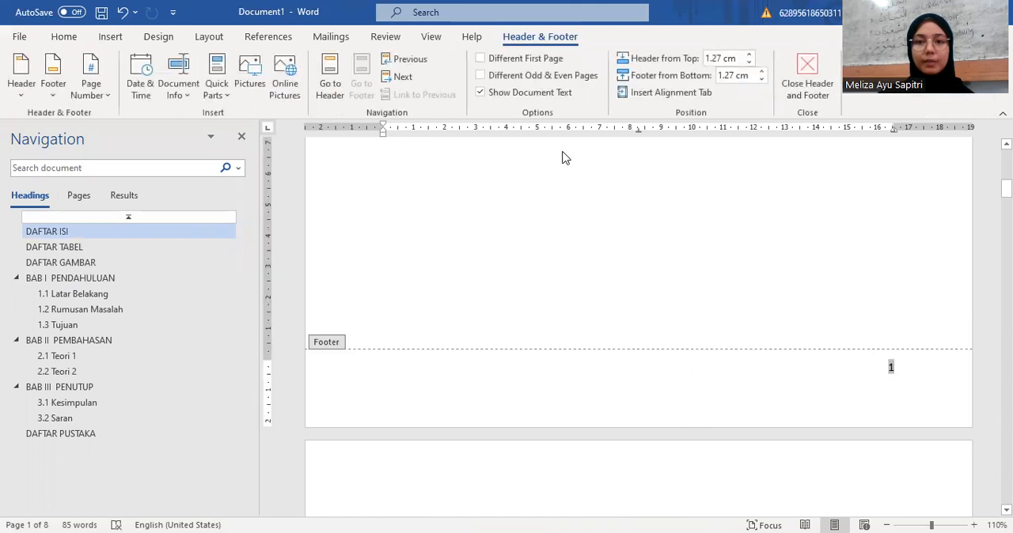
pyautogui.click(481, 58)
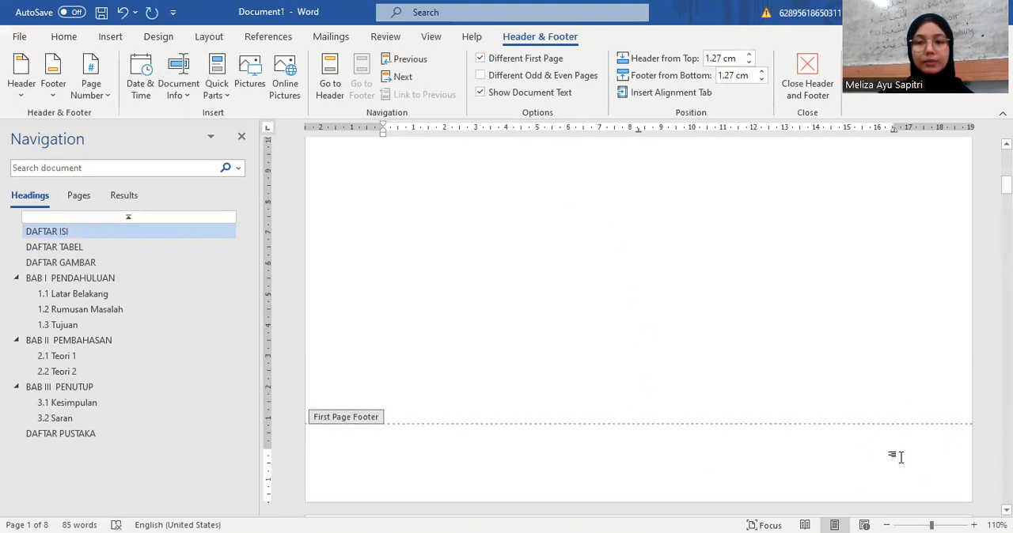
# Step: Set the page number format to i, ii, iii, … from the DAFTAR ISI page's footer, continuing from the previous section
pyautogui.scroll(-5, 858, 452)
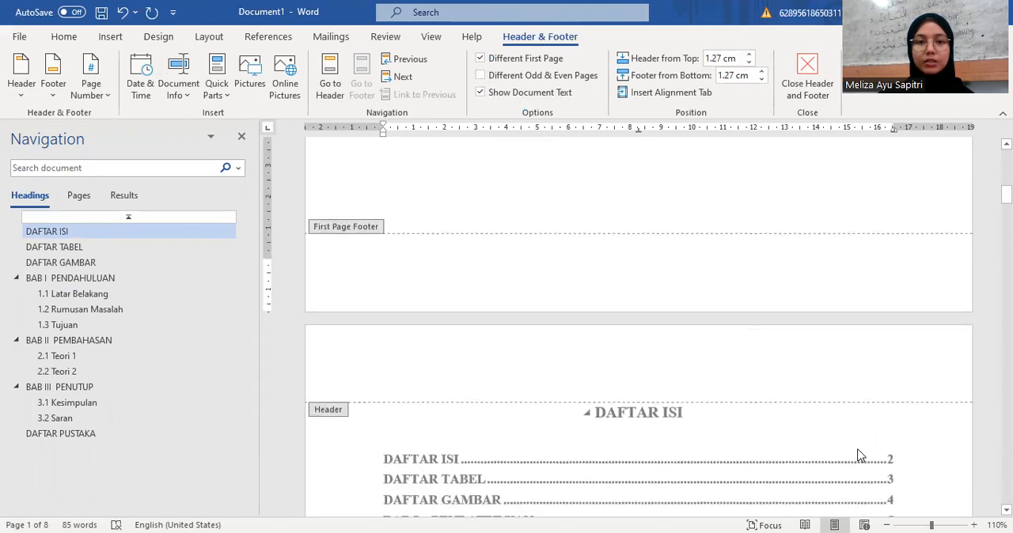
pyautogui.scroll(-10, 861, 456)
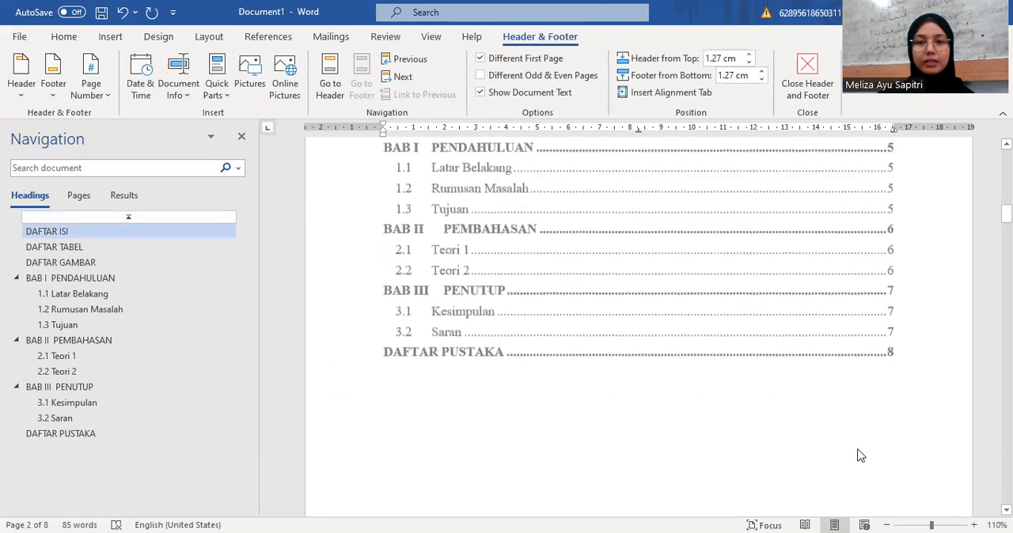
pyautogui.scroll(-1, 859, 450)
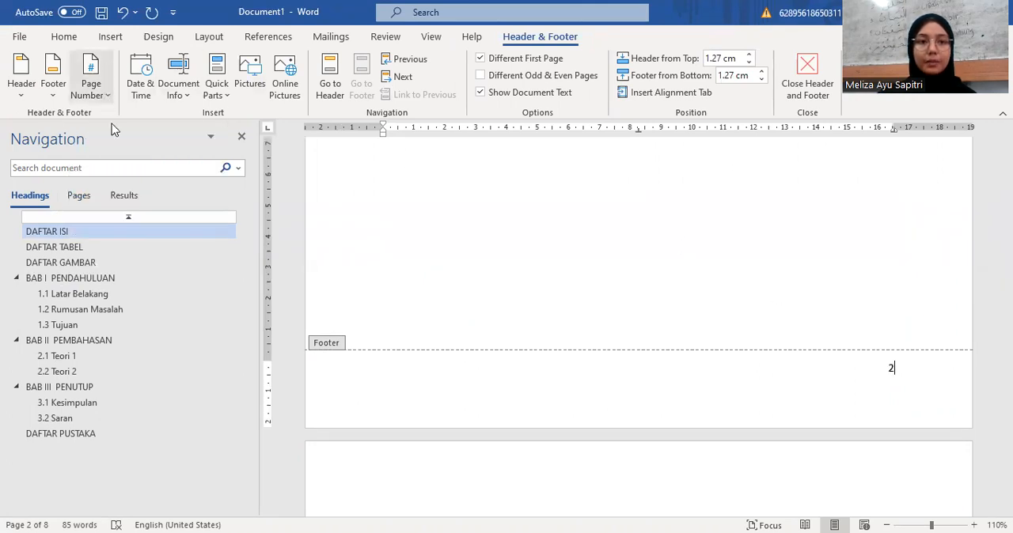
pyautogui.click(104, 95)
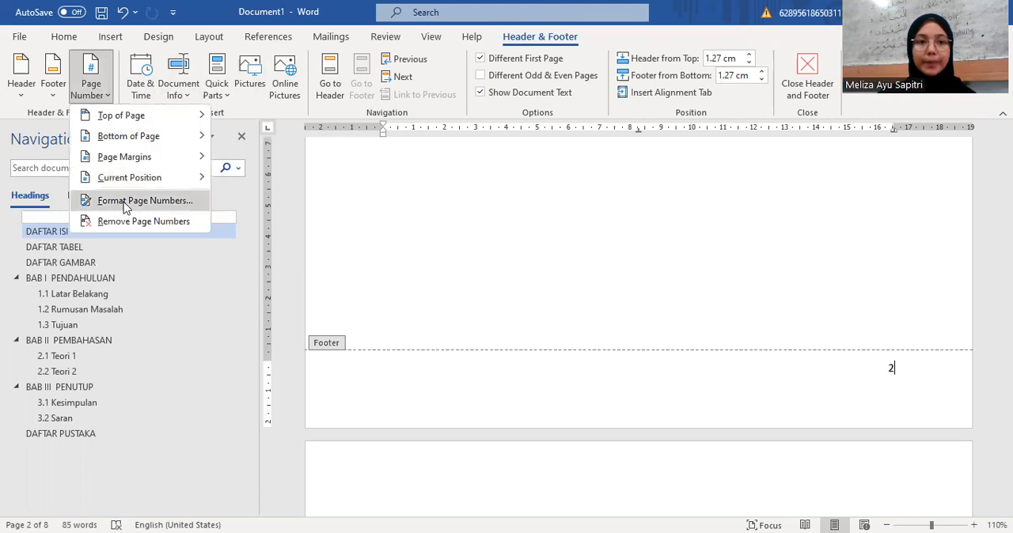
pyautogui.click(124, 201)
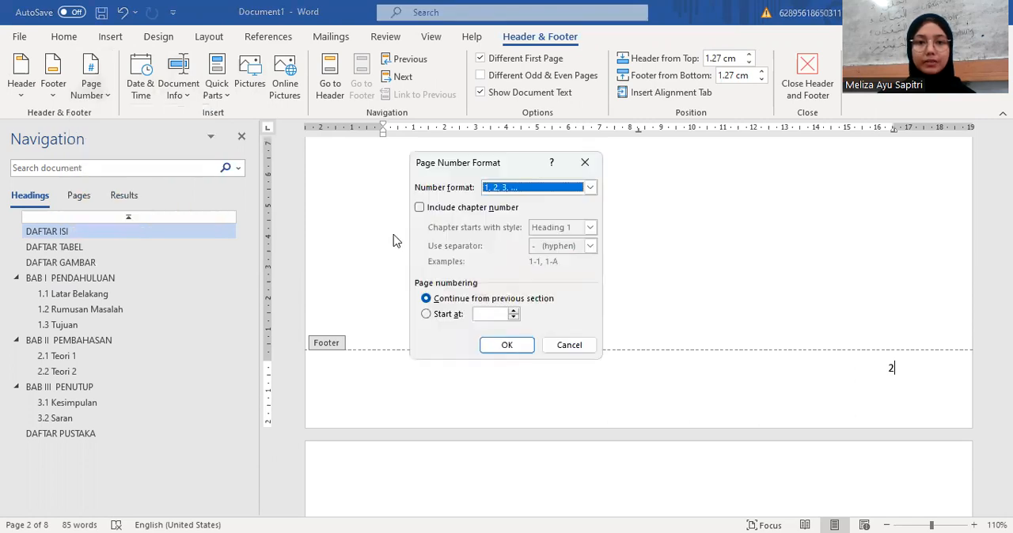
pyautogui.click(588, 188)
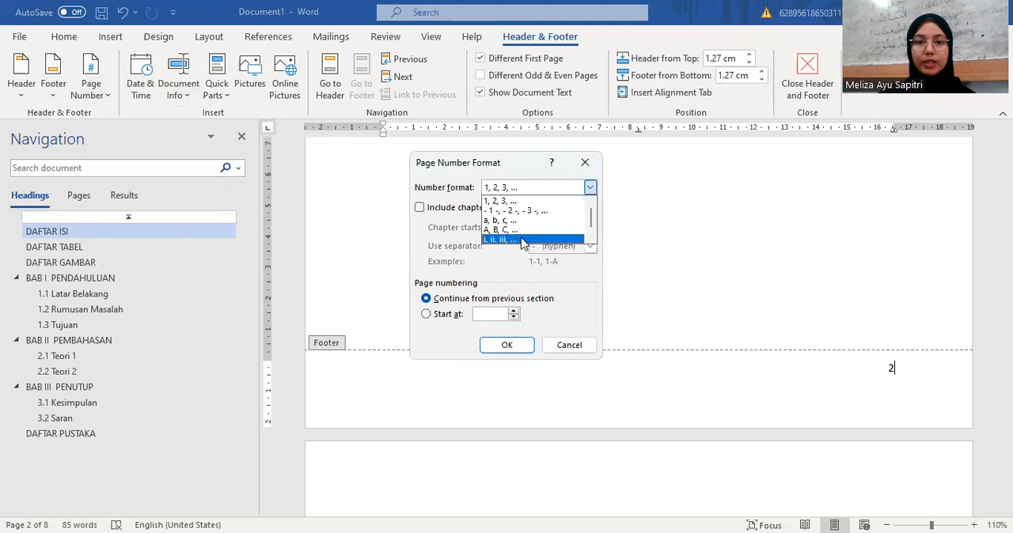
pyautogui.click(522, 239)
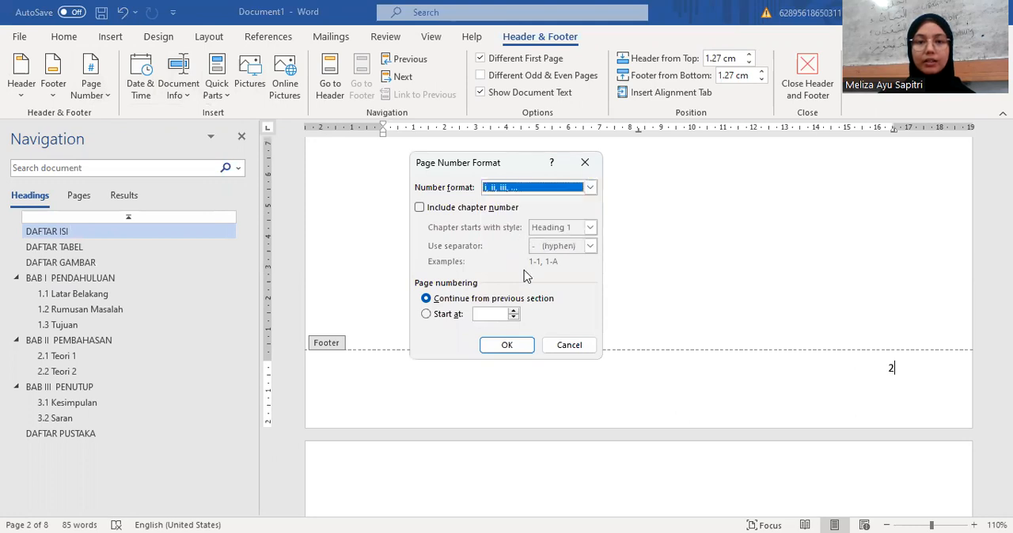
pyautogui.click(510, 350)
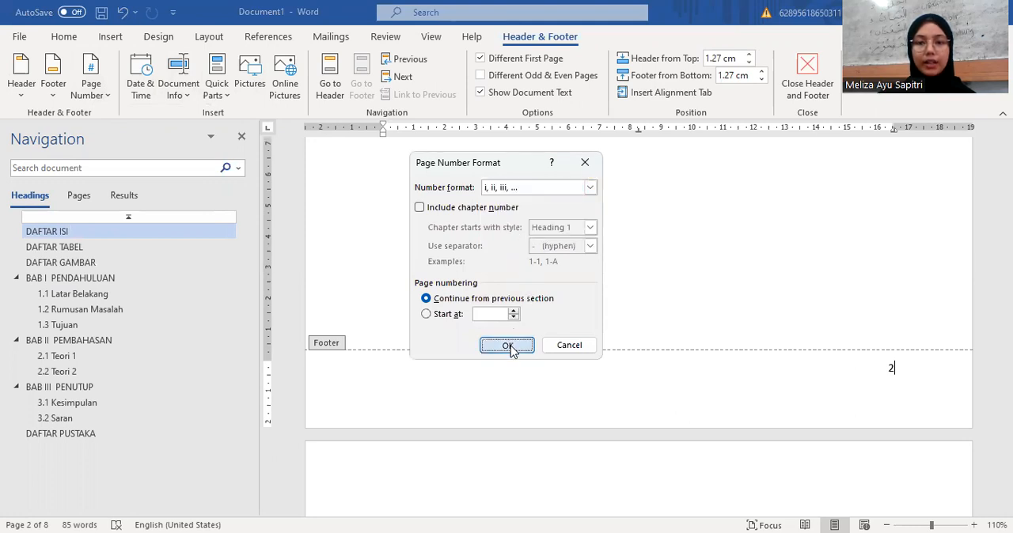
# Step: Check the footer numbering from DAFTAR ISI through DAFTAR GAMBAR up to the BAB I page, and leave footer editing
pyautogui.scroll(-8, 510, 350)
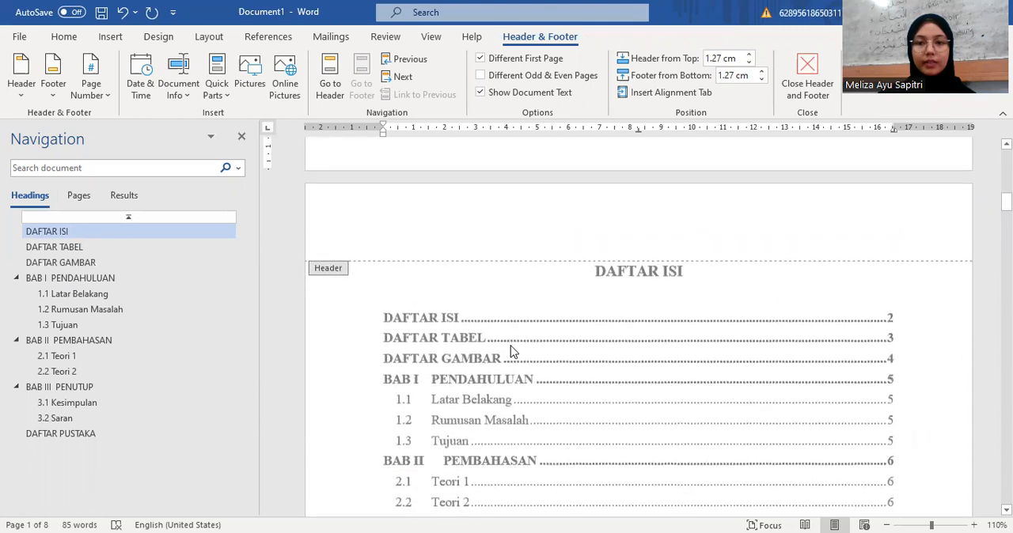
pyautogui.scroll(-8, 511, 350)
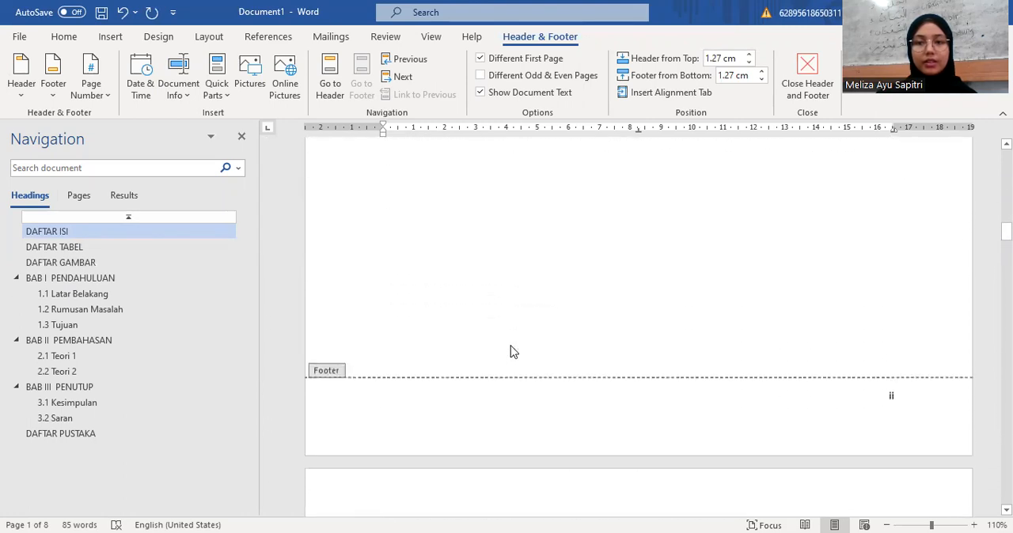
pyautogui.scroll(-3, 861, 394)
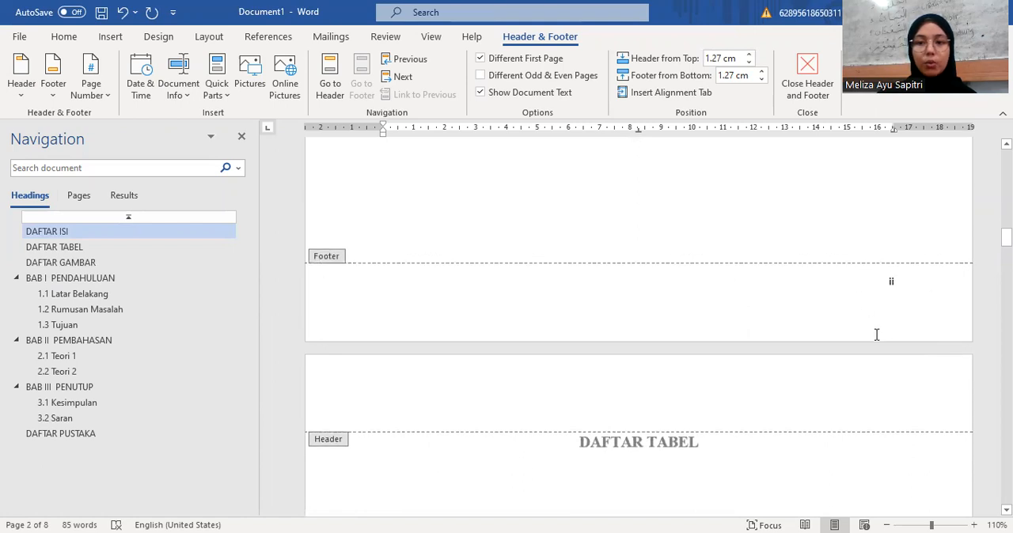
pyautogui.scroll(-5, 876, 334)
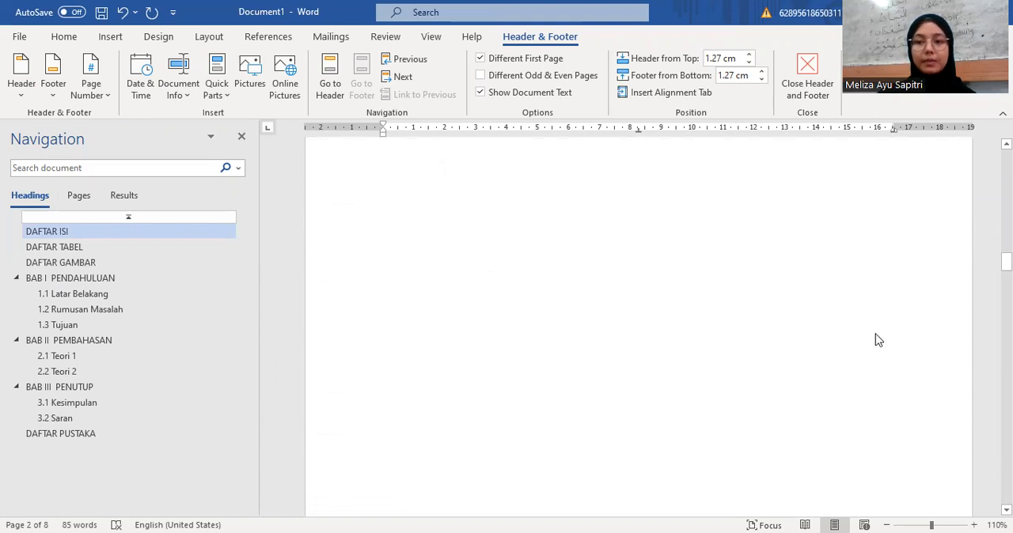
pyautogui.scroll(-3, 876, 336)
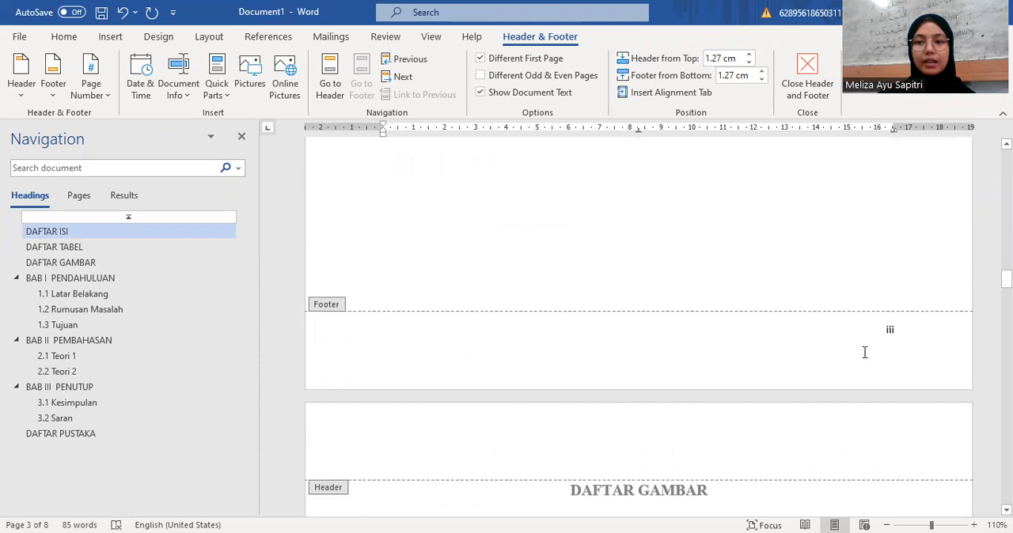
pyautogui.scroll(-15, 754, 363)
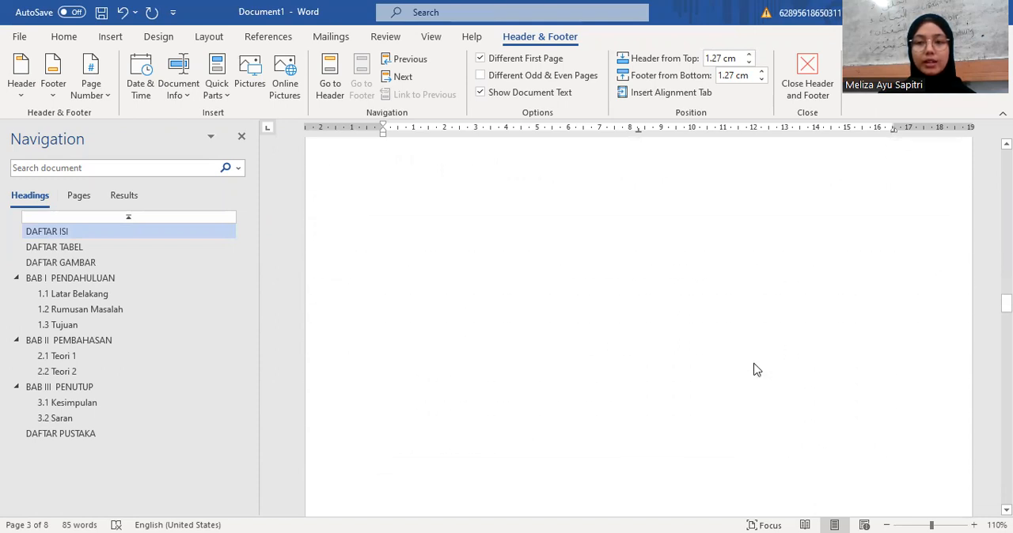
pyautogui.scroll(-3, 754, 366)
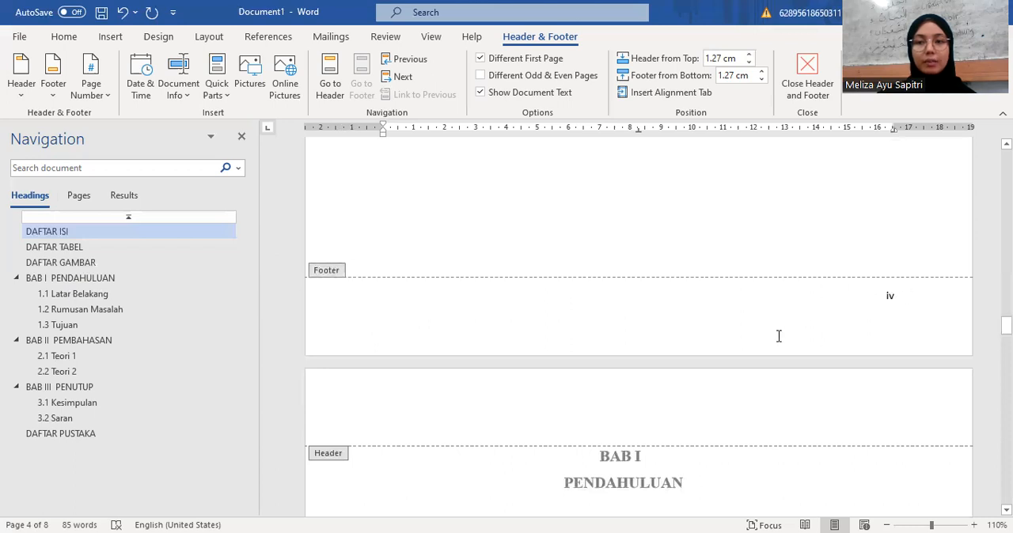
pyautogui.scroll(-3, 778, 337)
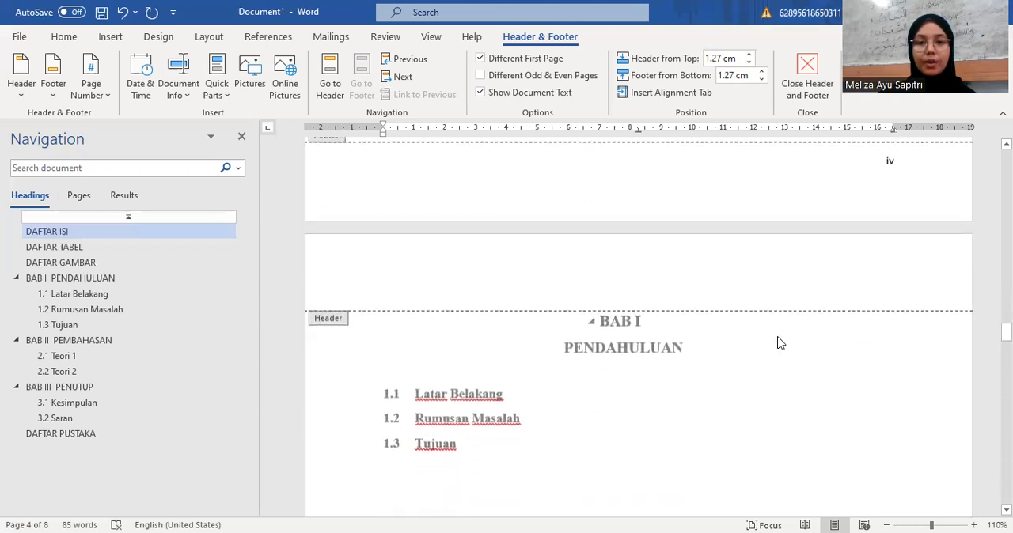
pyautogui.scroll(-1, 779, 342)
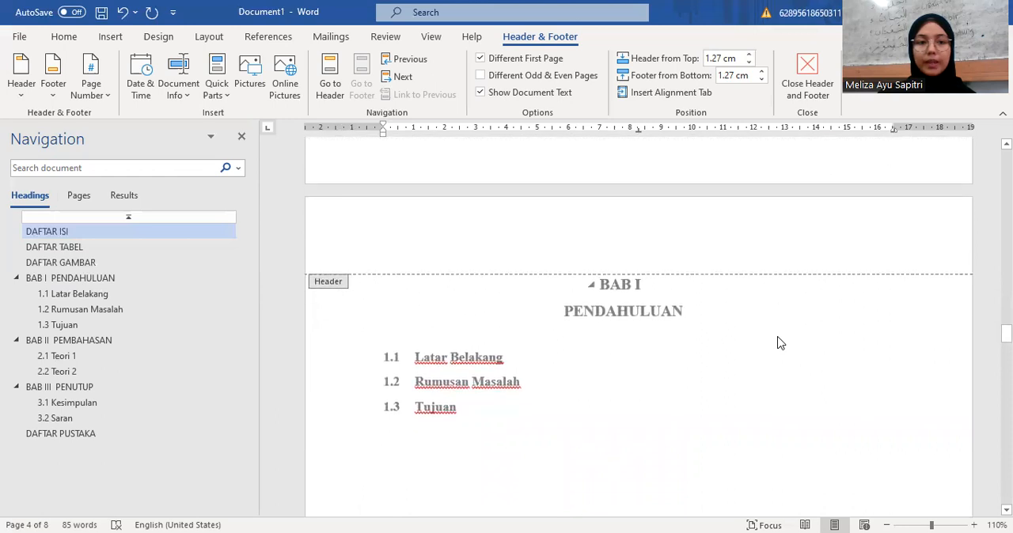
pyautogui.scroll(-1, 779, 343)
pyautogui.scroll(1, 779, 343)
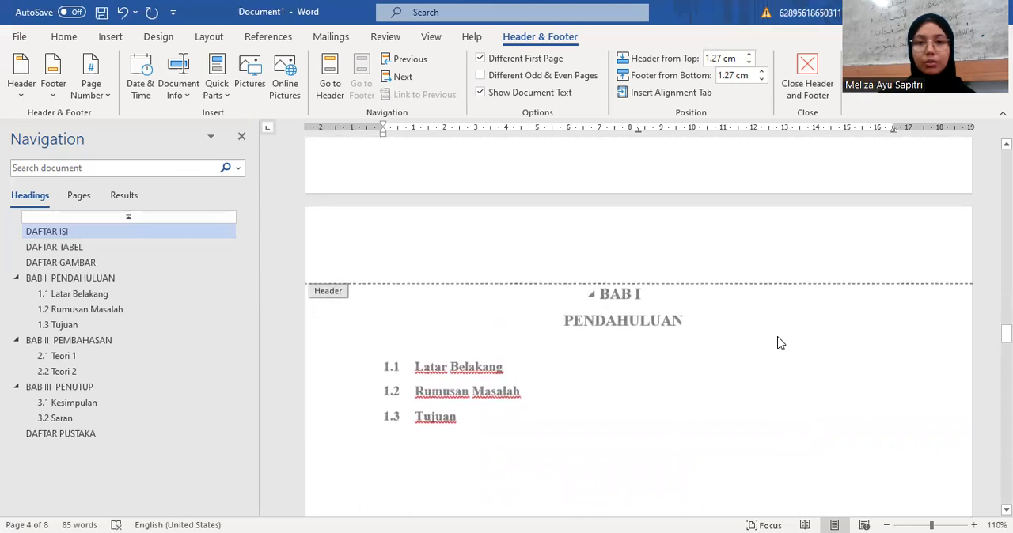
pyautogui.doubleClick(778, 343)
# Step: Go to the BAB I PENDAHULUAN chapter and examine the page number in its footer
pyautogui.scroll(-10, 778, 336)
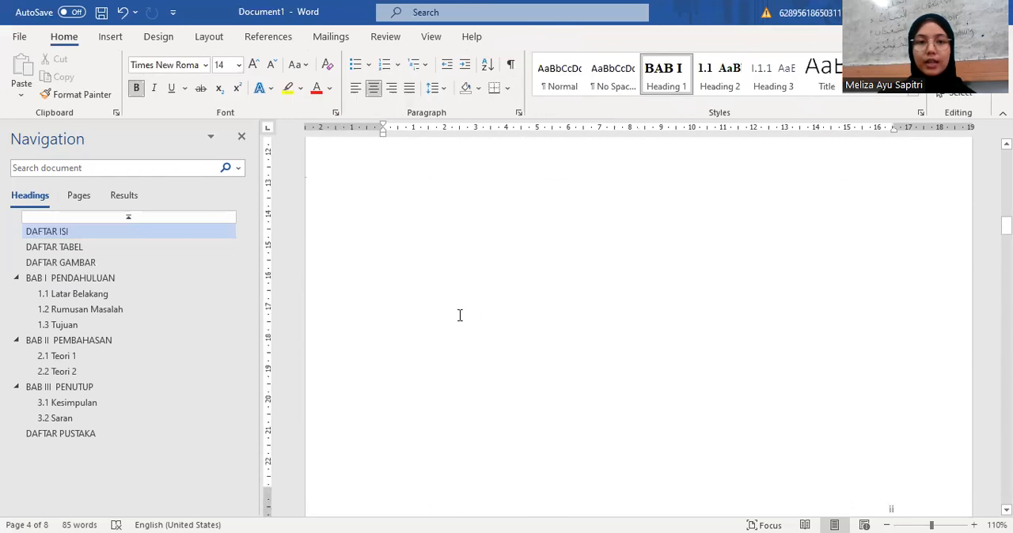
pyautogui.click(153, 286)
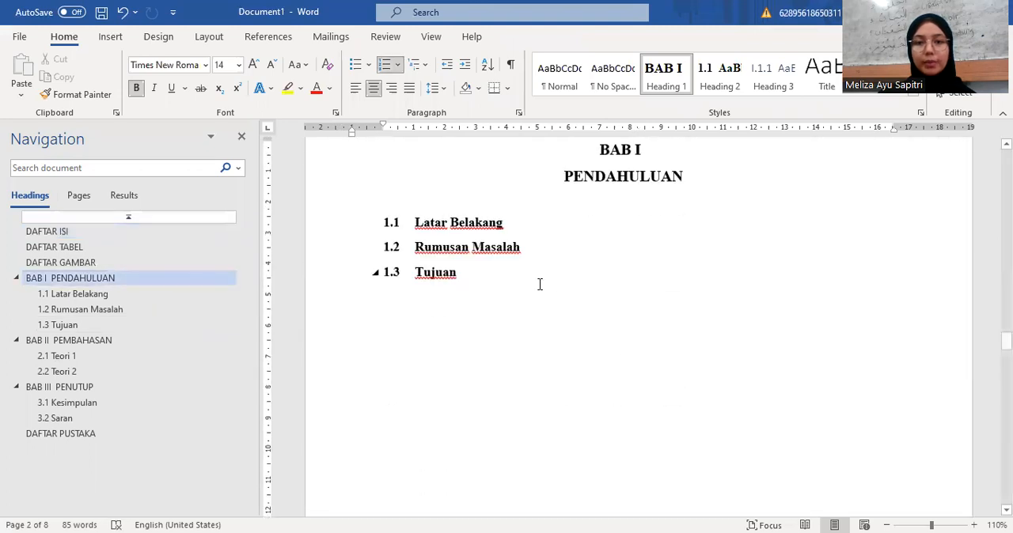
pyautogui.scroll(-5, 553, 282)
pyautogui.scroll(-5, 553, 283)
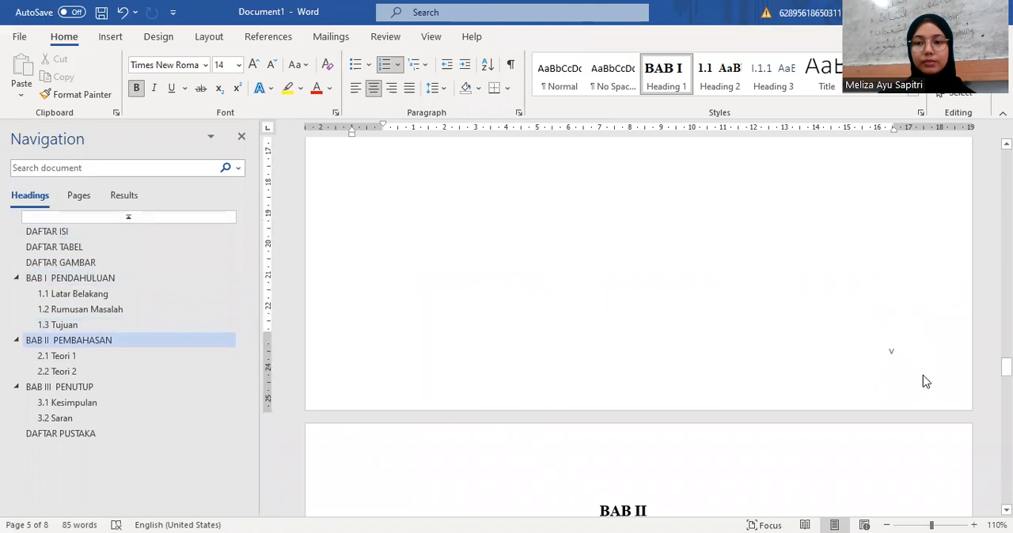
# Step: Insert a Next Page section break directly before the BAB I PENDAHULUAN heading
pyautogui.scroll(8, 864, 340)
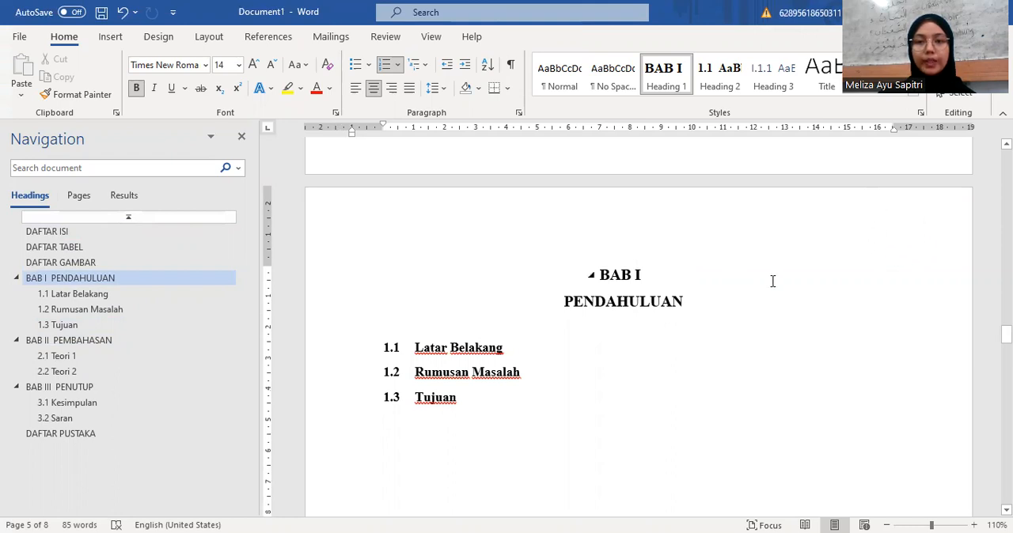
pyautogui.scroll(4, 772, 281)
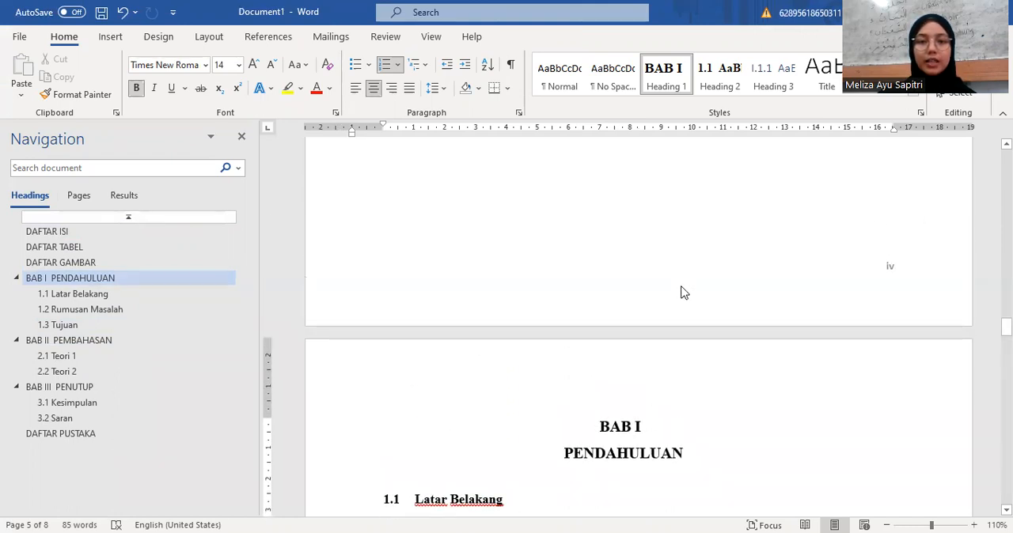
pyautogui.doubleClick(683, 293)
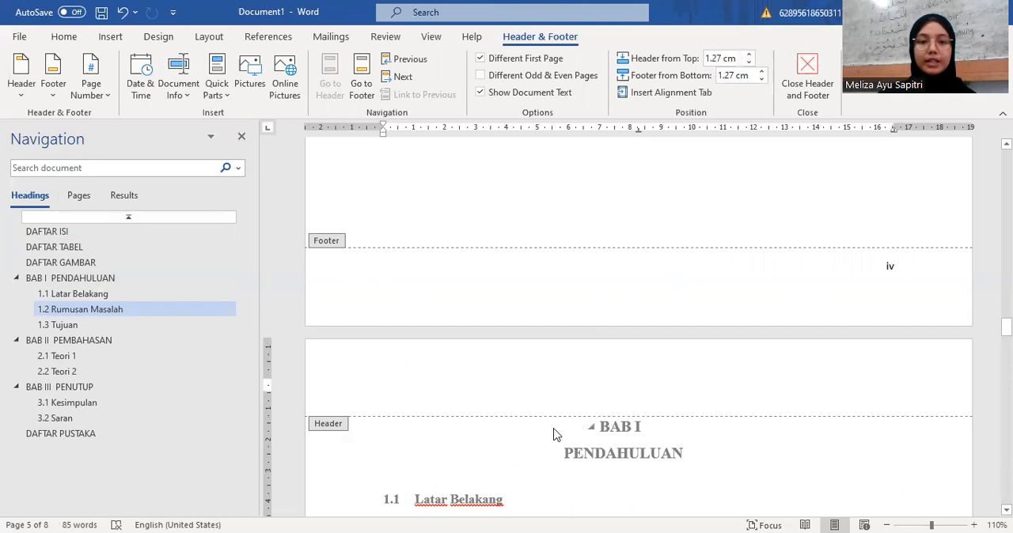
pyautogui.doubleClick(672, 444)
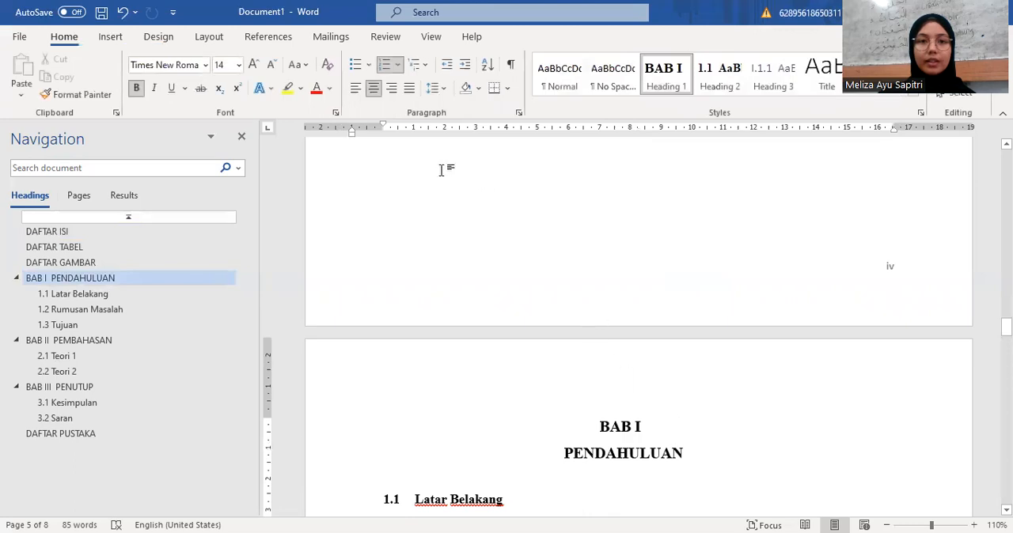
pyautogui.click(231, 40)
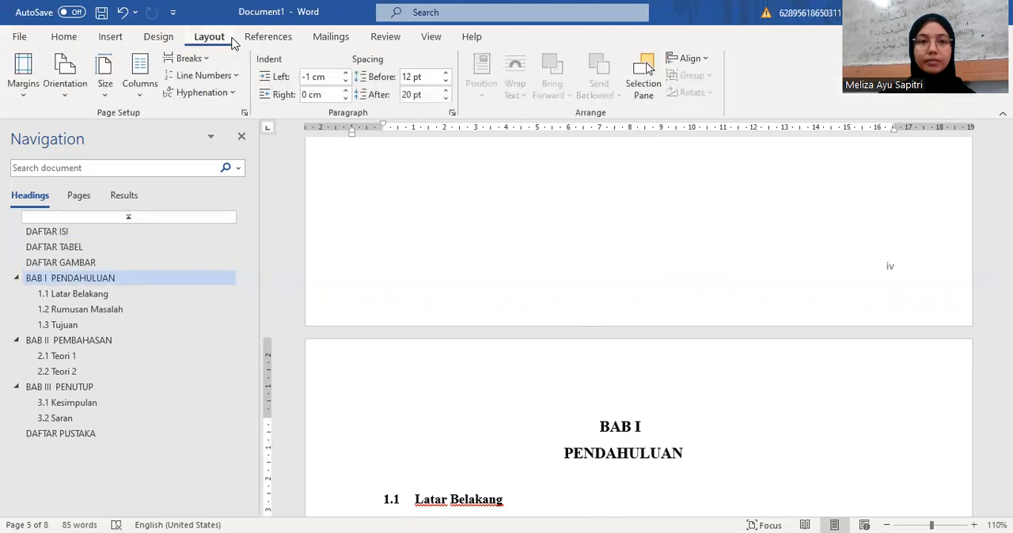
pyautogui.click(200, 60)
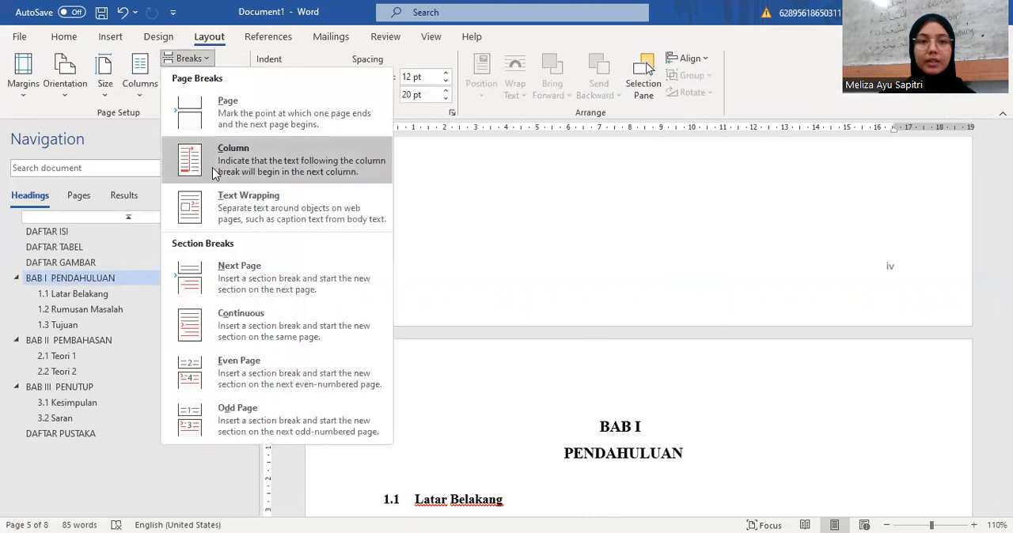
pyautogui.click(249, 273)
# Step: Open the first page header of the BAB I section and add a Plain Number 3 page number at the top of the page
pyautogui.doubleClick(417, 358)
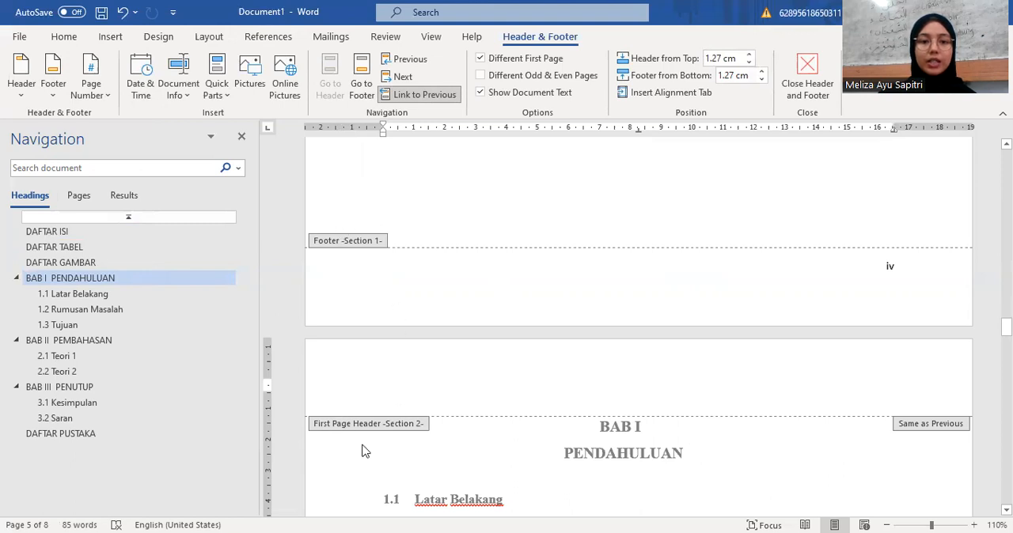
pyautogui.scroll(-1, 534, 391)
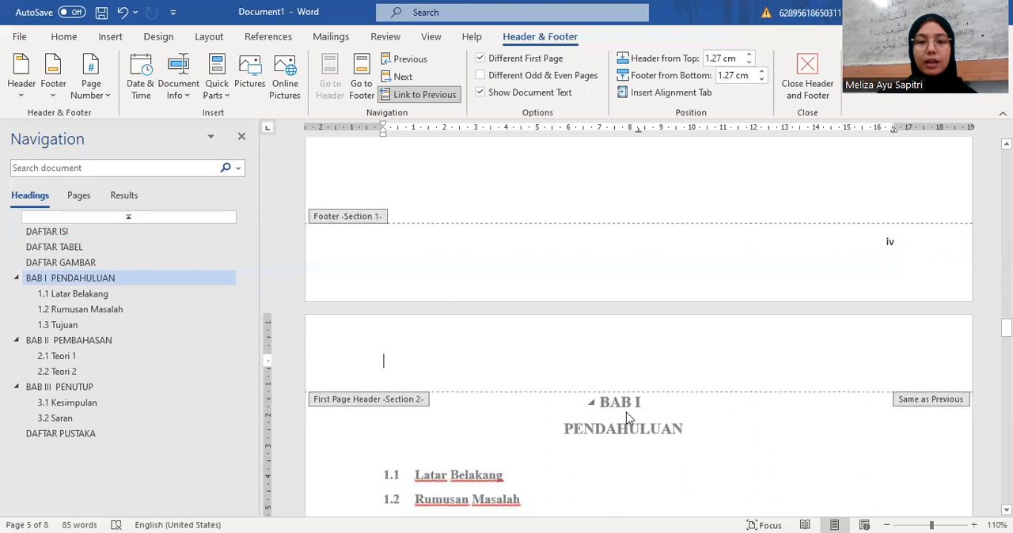
pyautogui.scroll(-1, 626, 418)
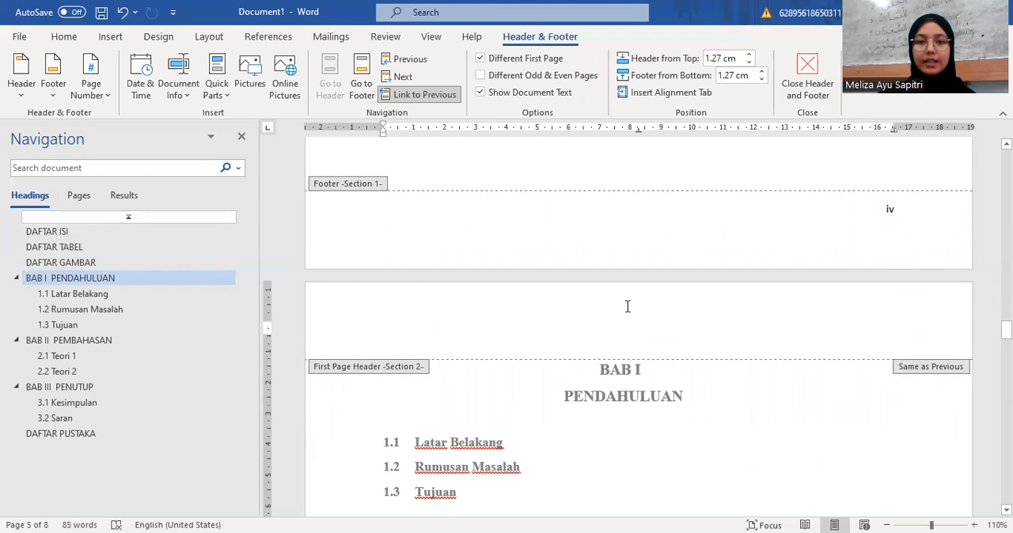
pyautogui.click(90, 93)
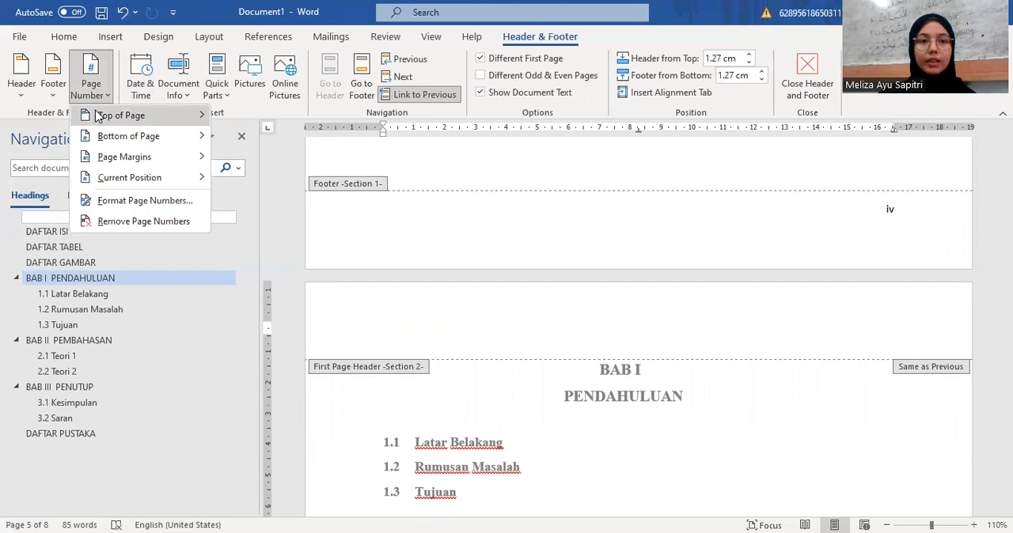
pyautogui.moveTo(99, 116)
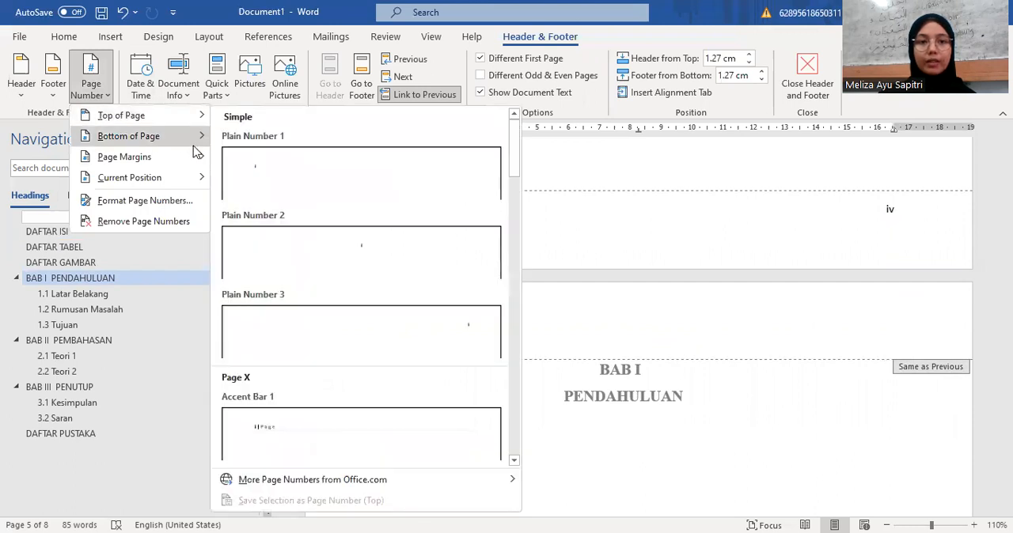
pyautogui.moveTo(163, 127)
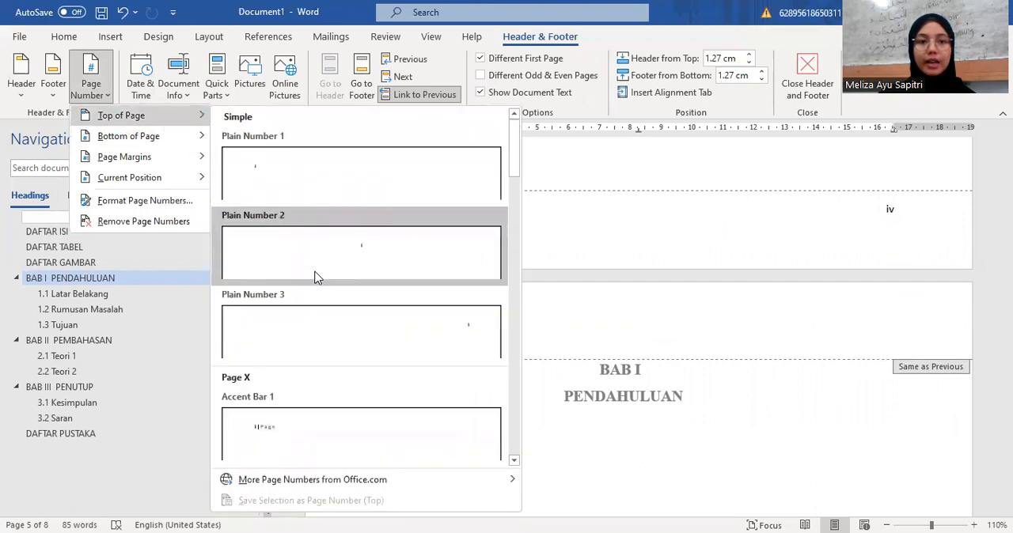
pyautogui.click(333, 332)
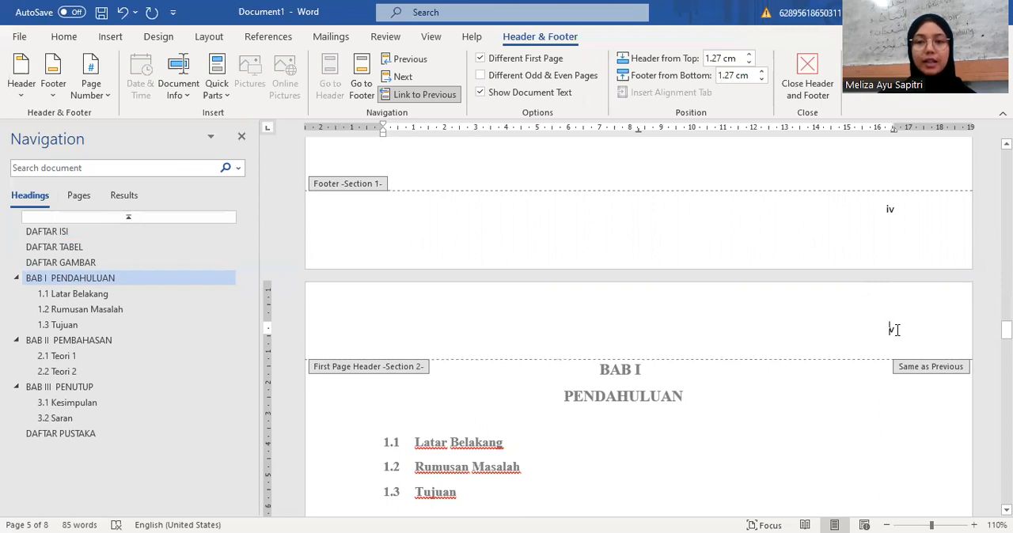
# Step: Set the BAB I section's page number format to 1, 2, 3, … starting at 1, and leave header editing
pyautogui.click(108, 96)
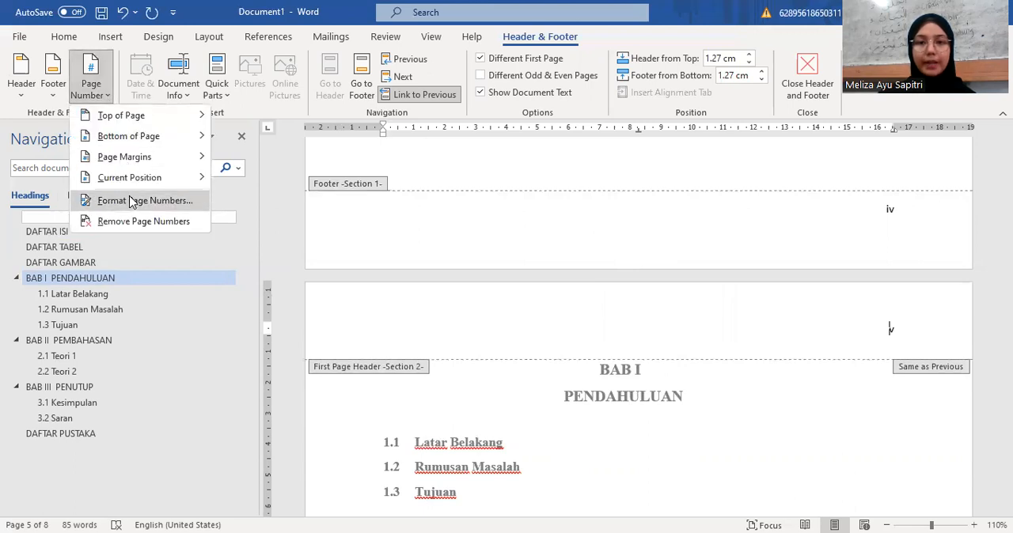
pyautogui.click(132, 201)
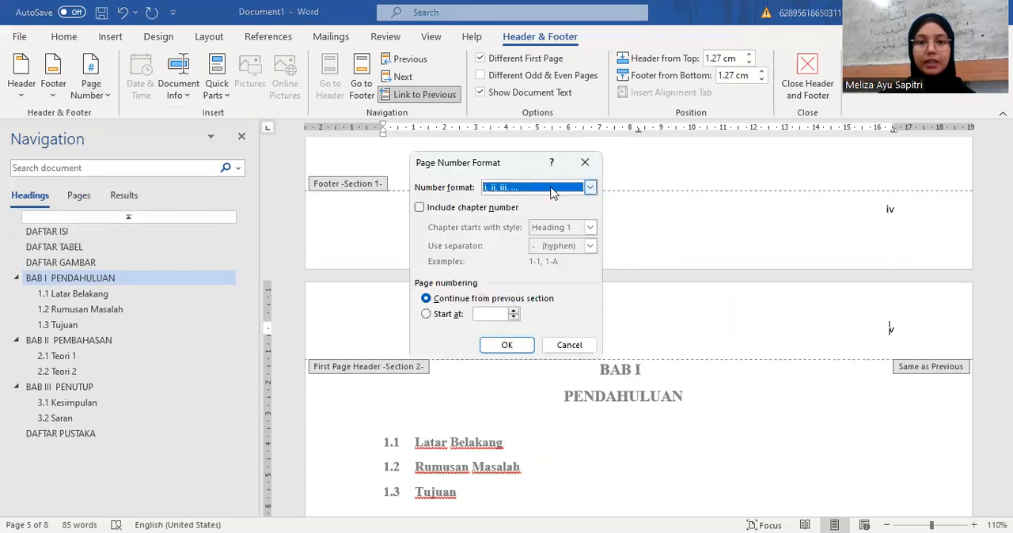
pyautogui.click(552, 193)
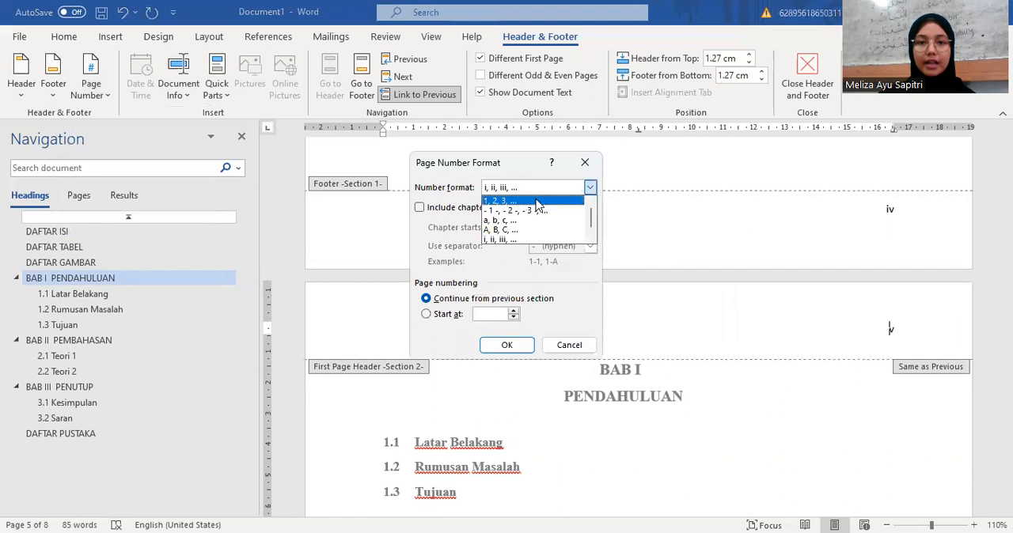
pyautogui.click(537, 202)
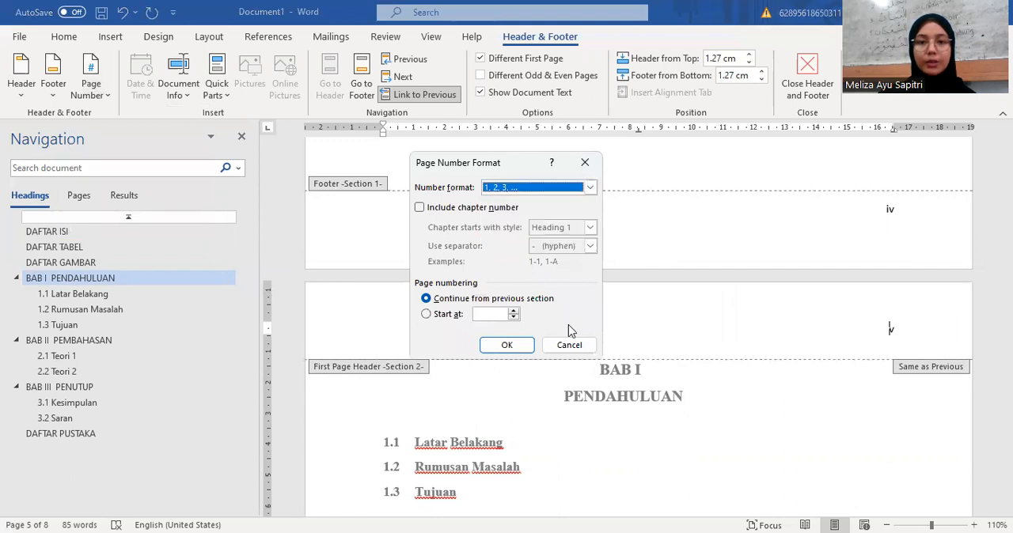
pyautogui.click(514, 312)
pyautogui.click(513, 346)
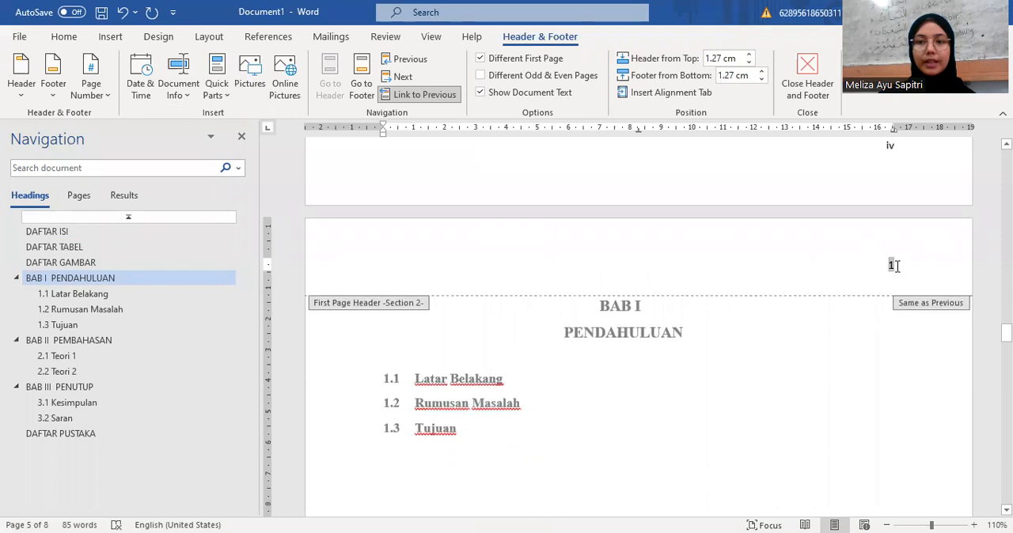
pyautogui.doubleClick(766, 349)
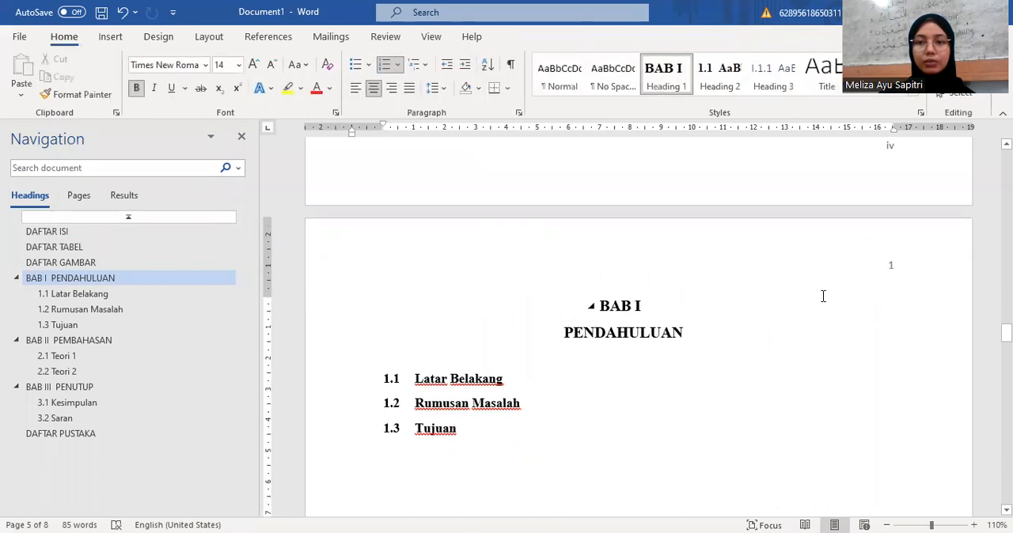
# Step: Insert page breaks before 1.2 Rumusan Masalah and 1.3 Tujuan so each subheading starts on its own page
pyautogui.scroll(1, 759, 325)
pyautogui.scroll(-3, 760, 317)
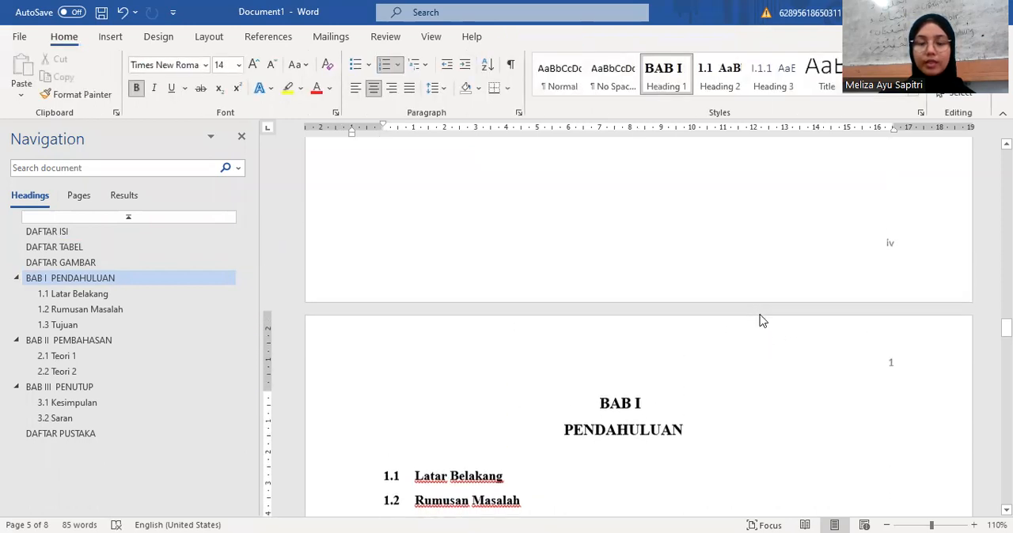
pyautogui.scroll(-10, 760, 315)
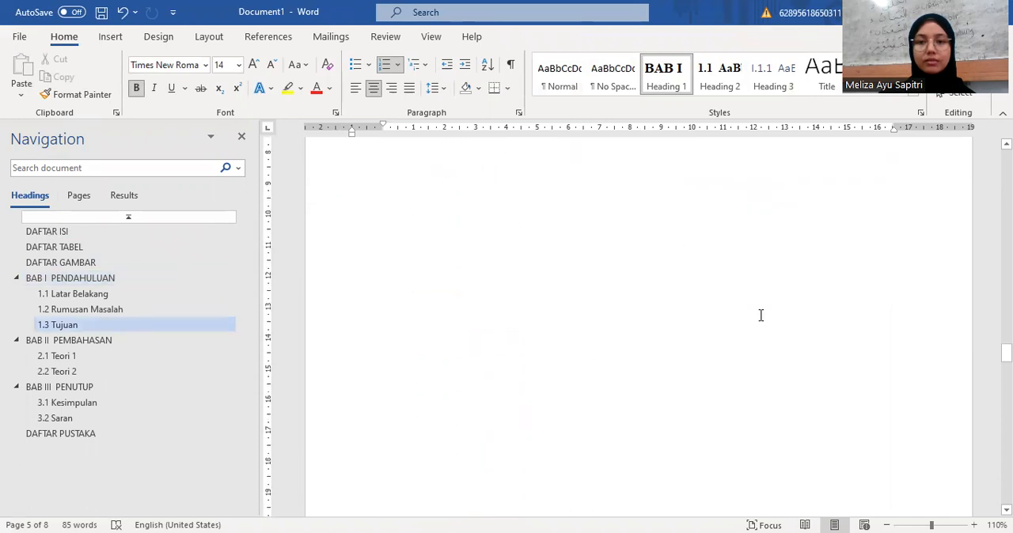
pyautogui.scroll(-8, 760, 316)
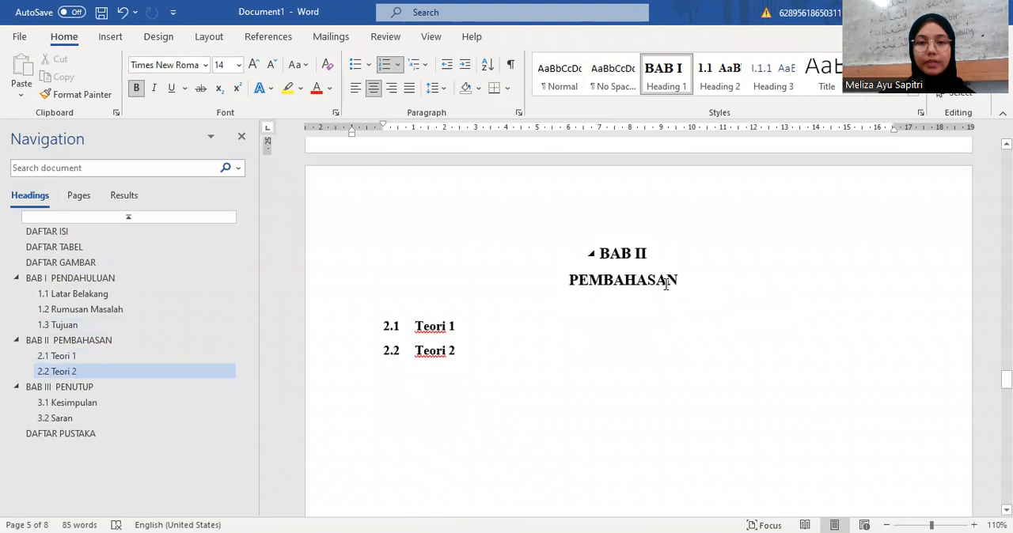
pyautogui.scroll(8, 713, 249)
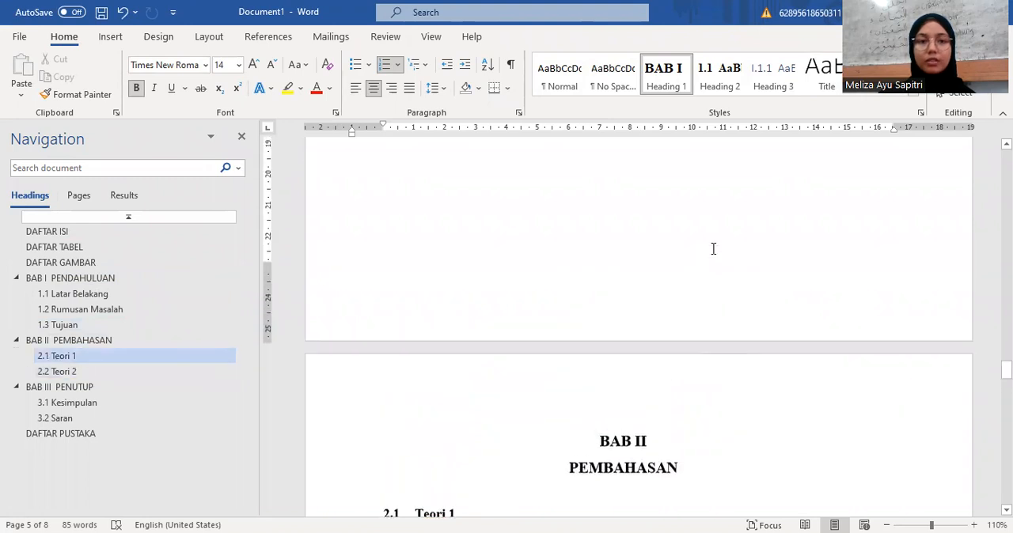
pyautogui.scroll(4, 712, 248)
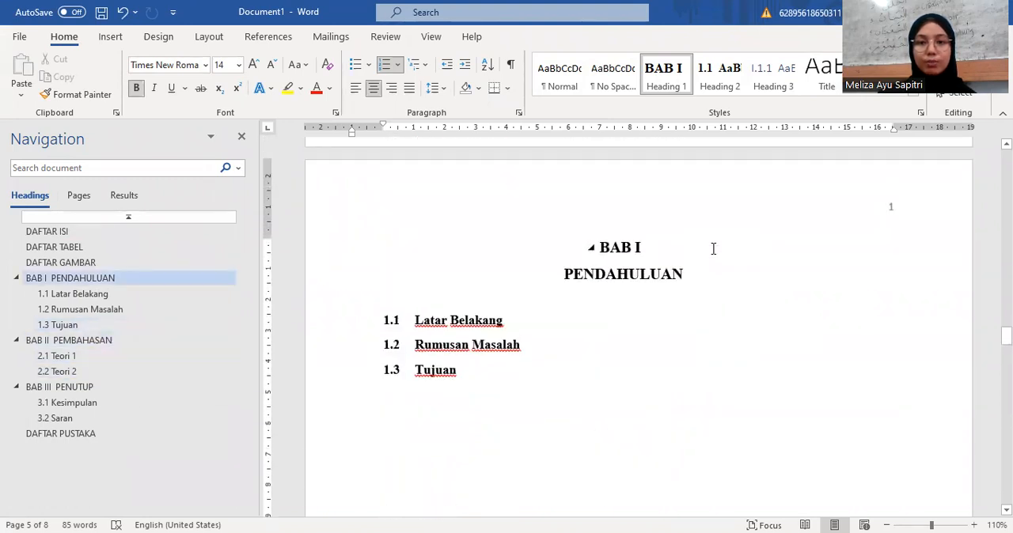
pyautogui.click(415, 345)
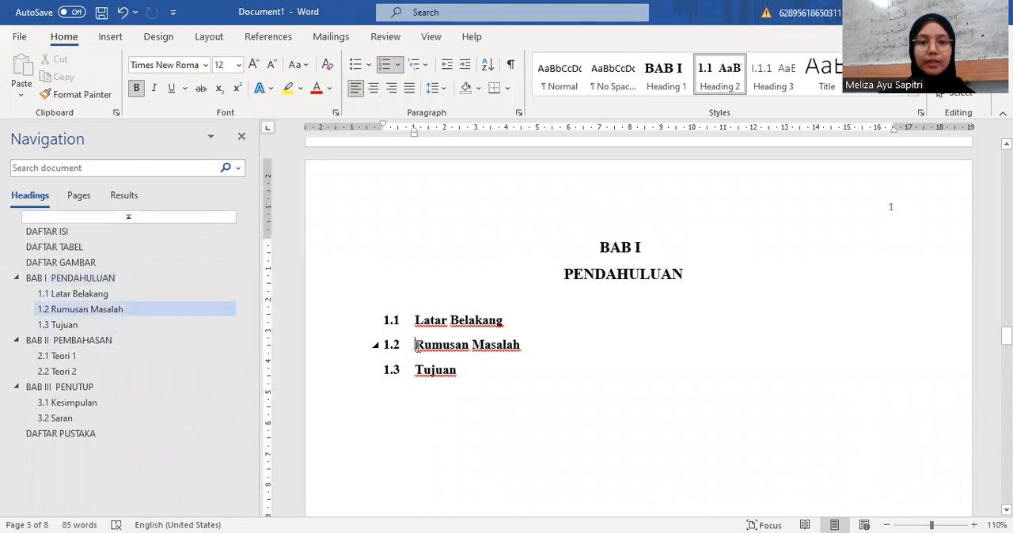
pyautogui.hotkey('ctrl', 'Return')
pyautogui.scroll(-4, 418, 345)
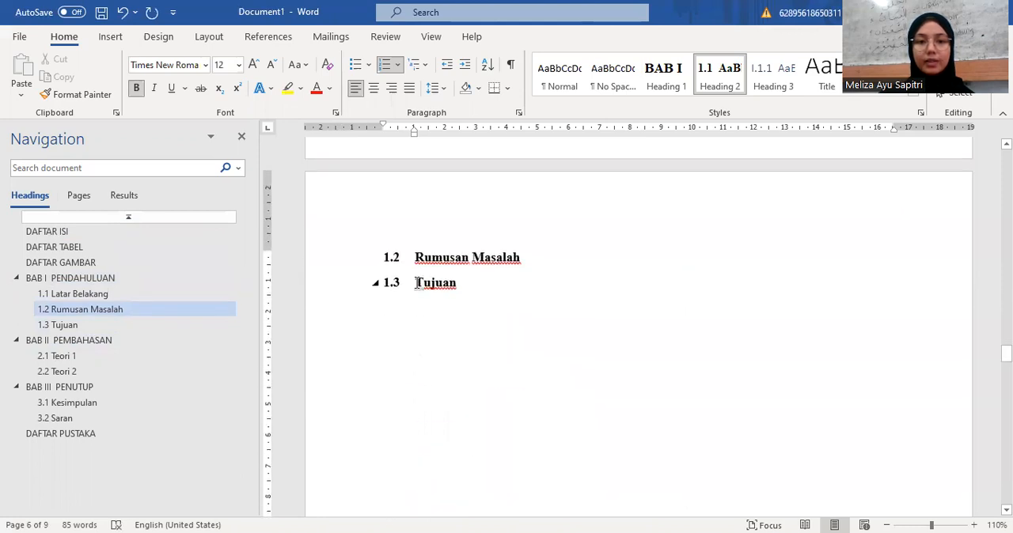
pyautogui.click(416, 282)
pyautogui.hotkey('ctrl', 'Return')
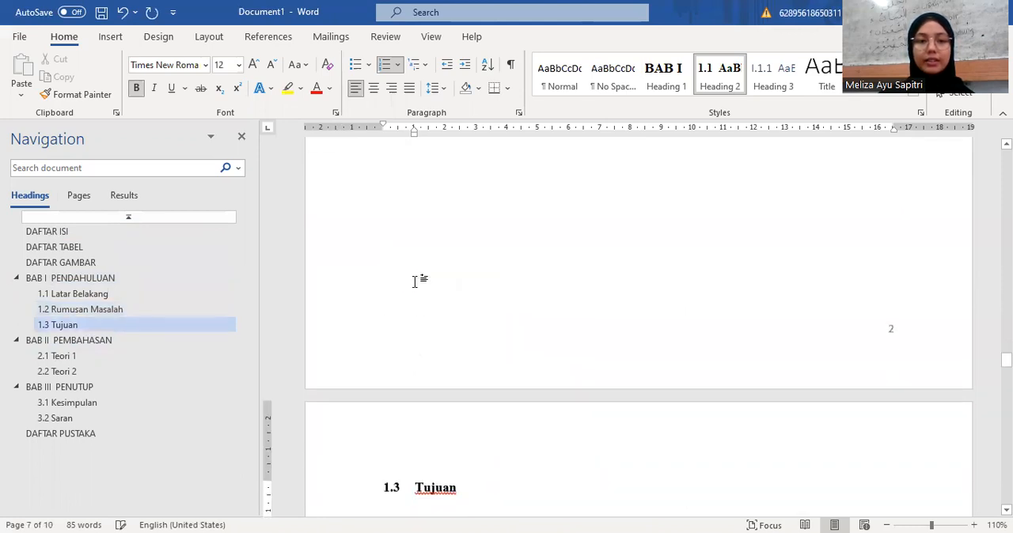
# Step: Insert page breaks before 2.2 Teori 2 in BAB II and before 3.2 Saran in BAB III
pyautogui.click(93, 341)
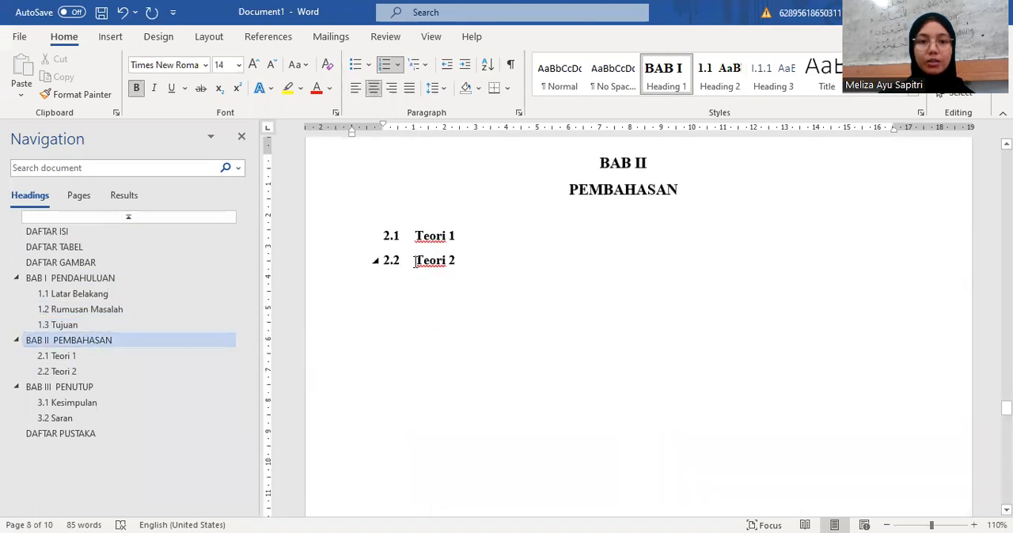
pyautogui.click(413, 261)
pyautogui.hotkey('ctrl', 'Return')
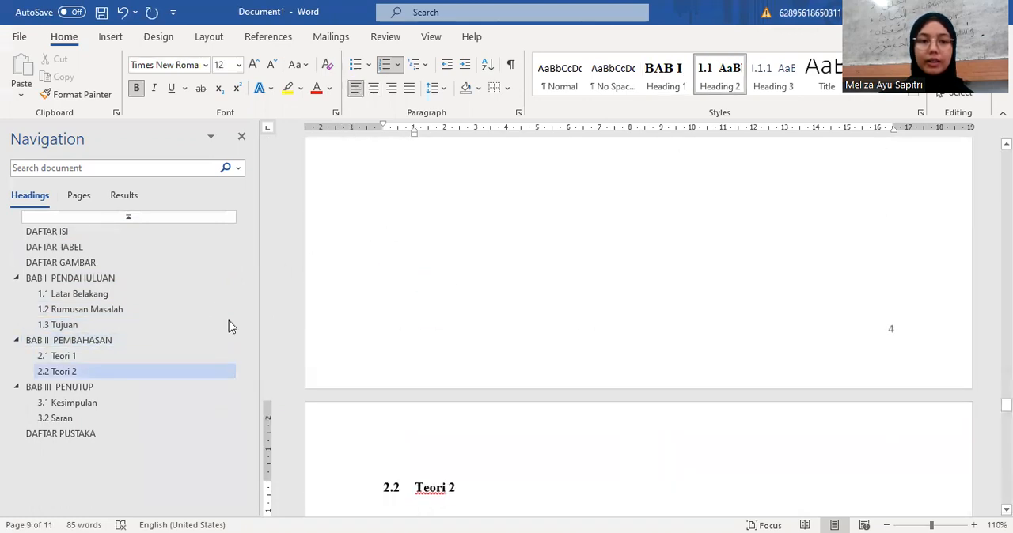
pyautogui.click(112, 387)
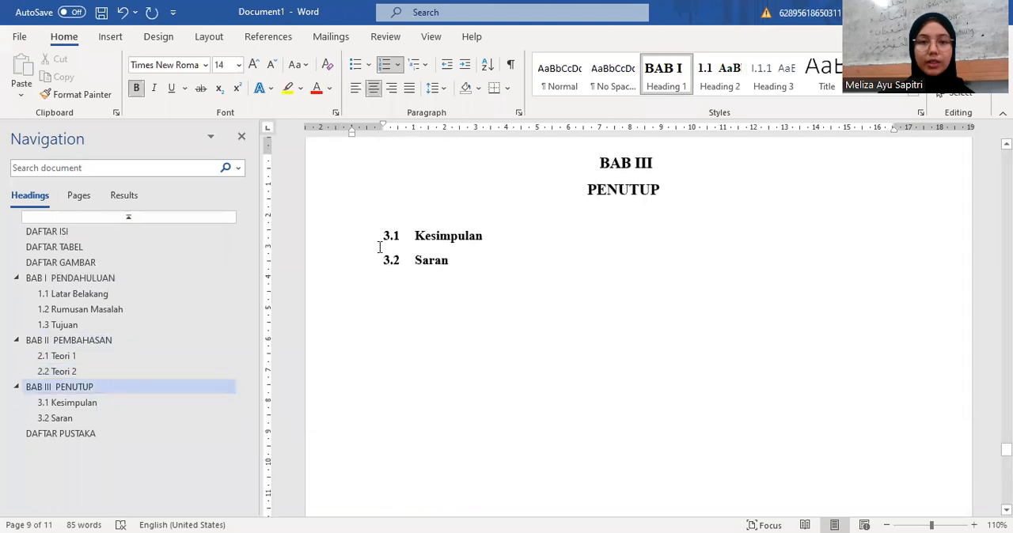
pyautogui.click(417, 264)
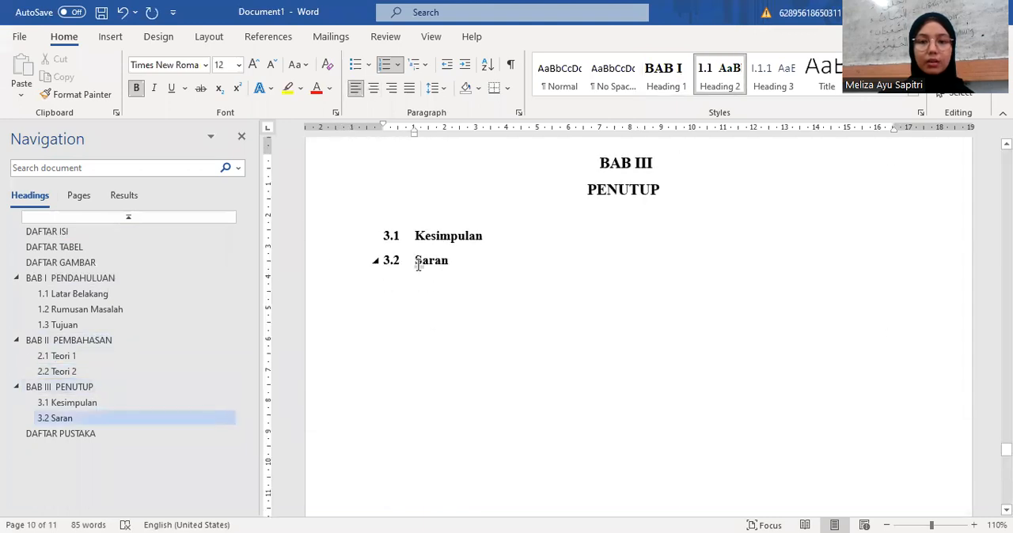
pyautogui.hotkey('ctrl', 'Return')
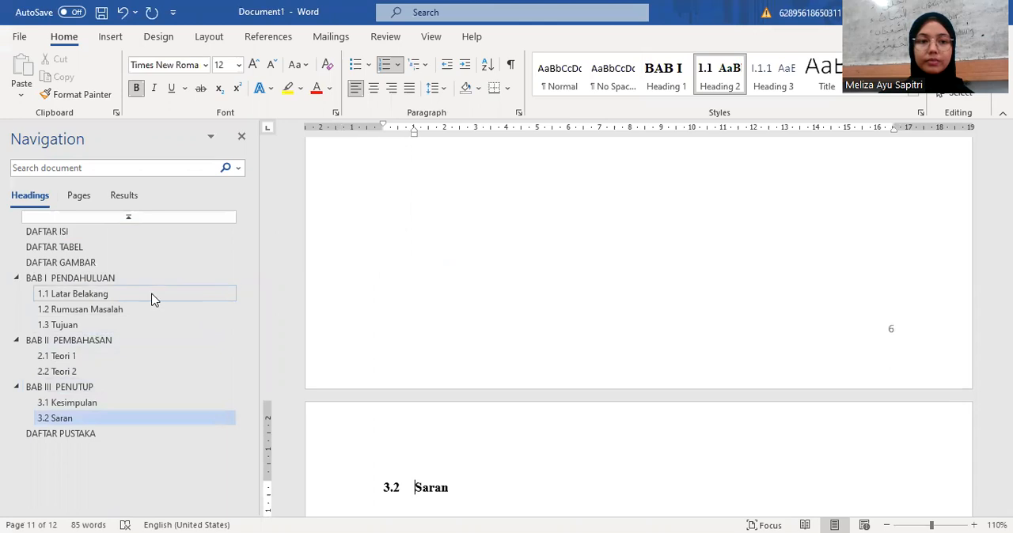
# Step: Review the page numbers from 1.1 Latar Belakang through the first page of BAB II
pyautogui.click(153, 295)
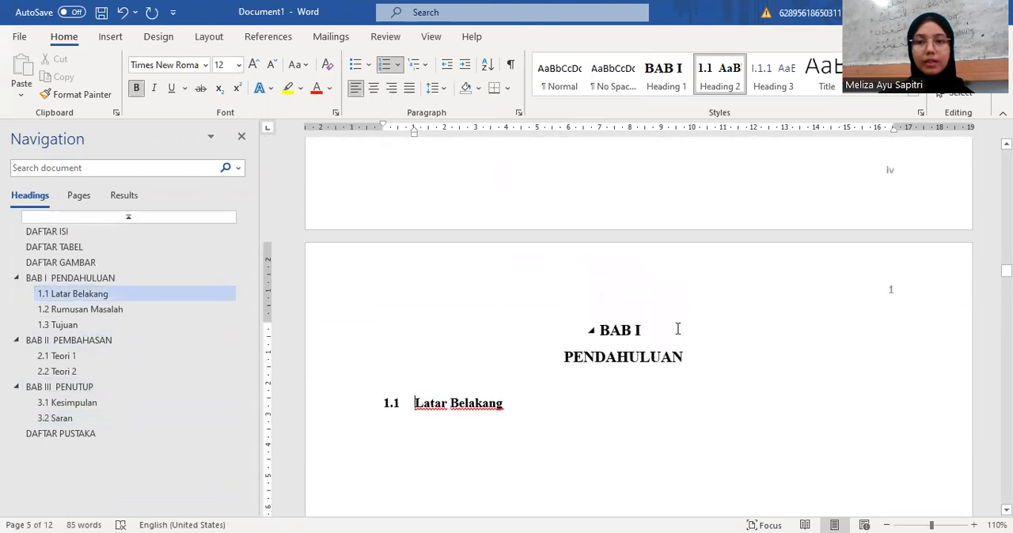
pyautogui.scroll(-1, 677, 328)
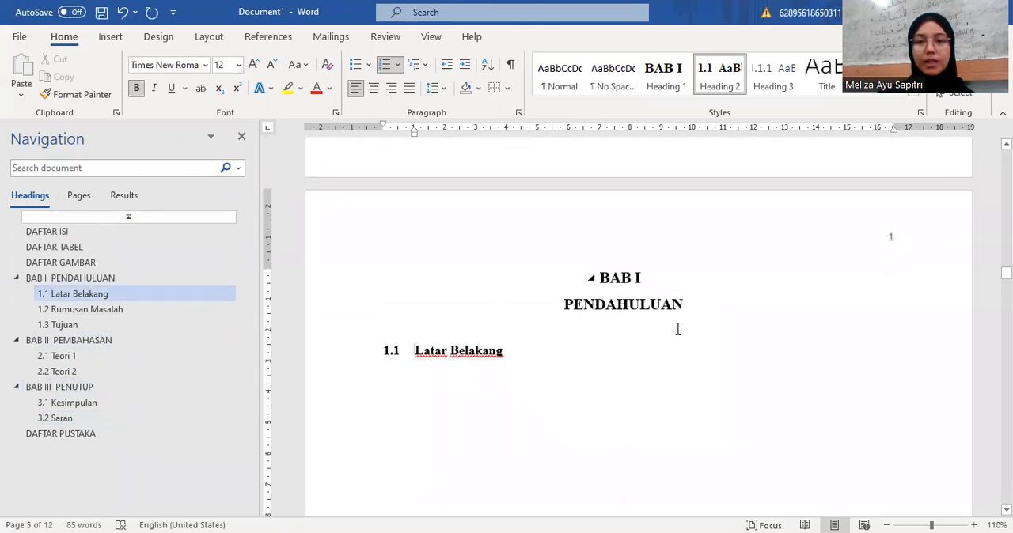
pyautogui.scroll(-7, 677, 328)
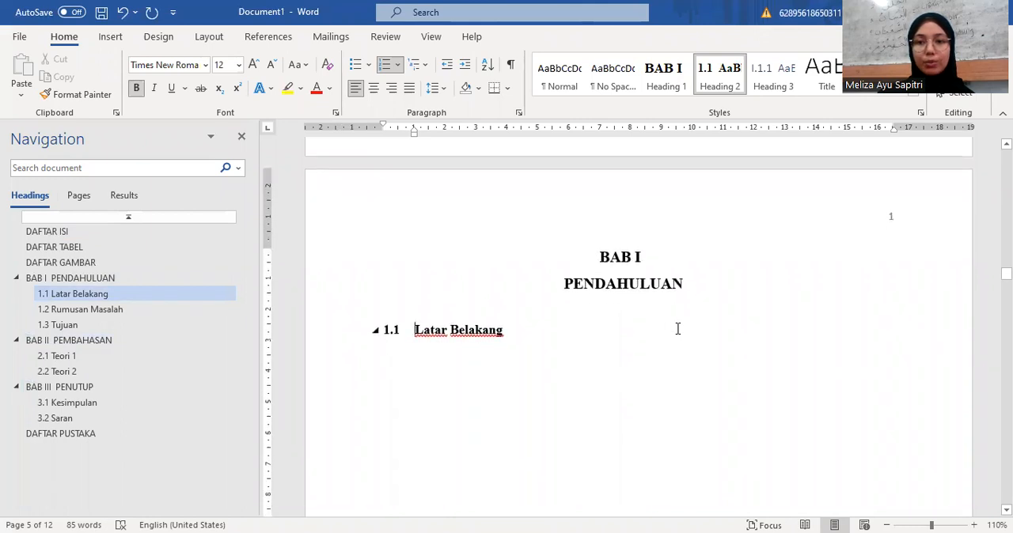
pyautogui.scroll(-15, 677, 328)
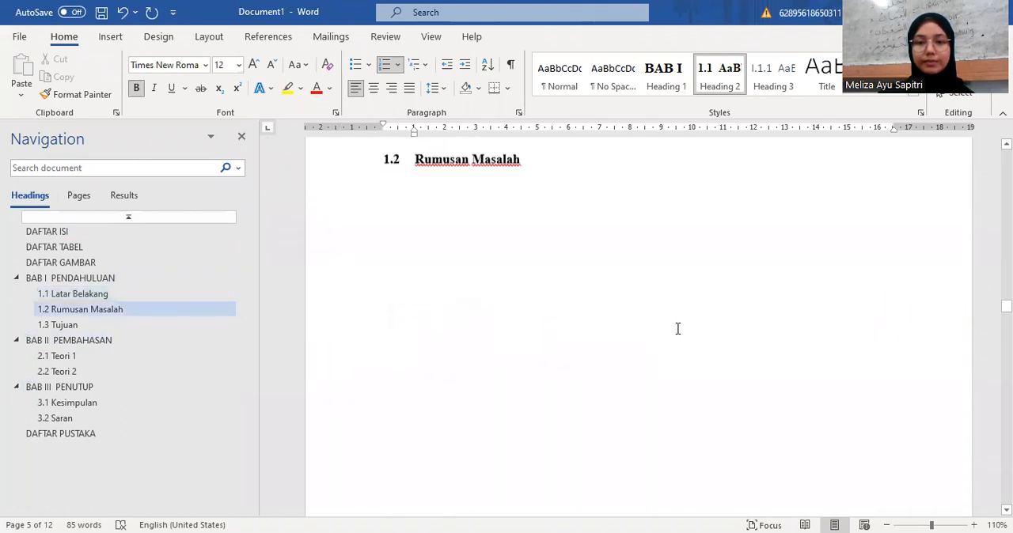
pyautogui.scroll(-15, 677, 328)
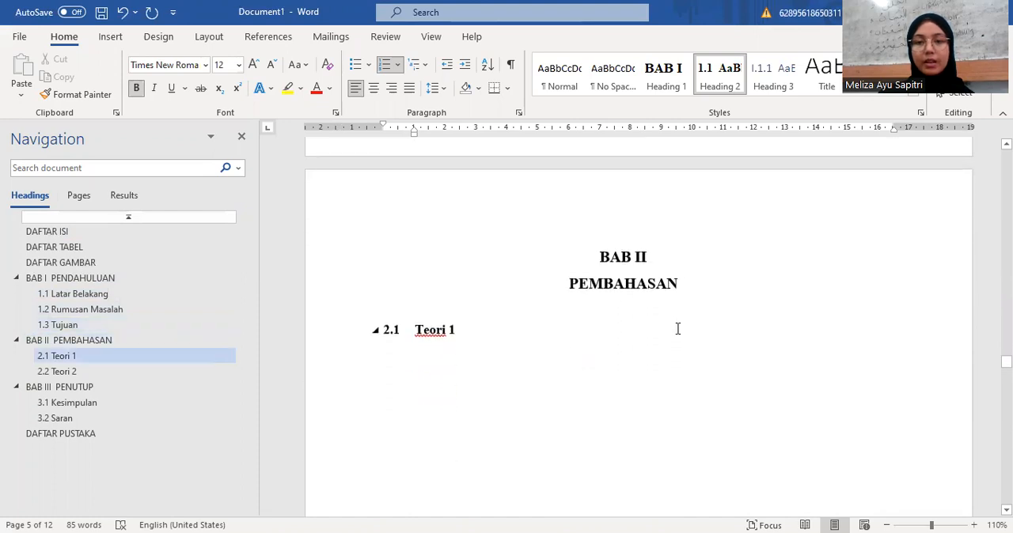
pyautogui.scroll(3, 678, 328)
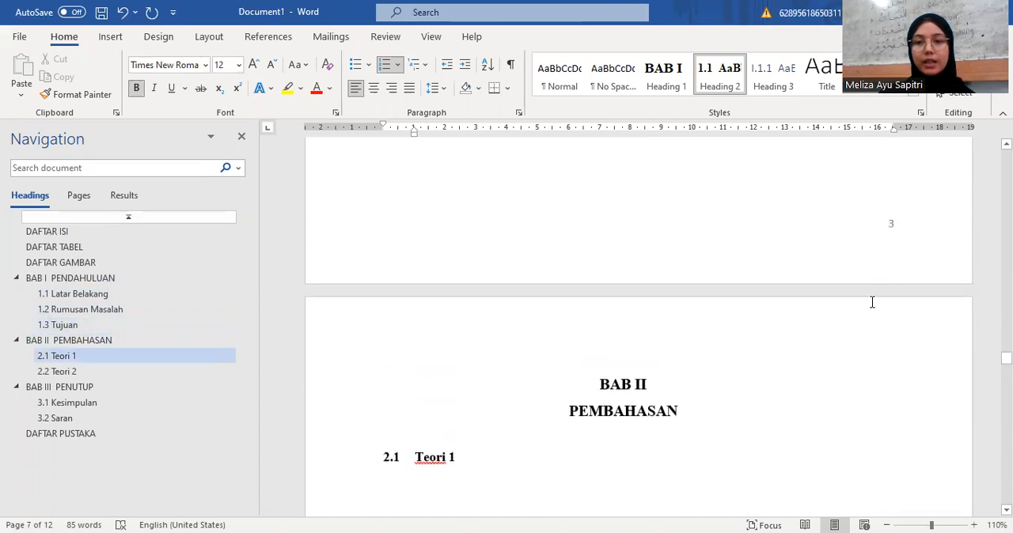
pyautogui.scroll(-1, 829, 333)
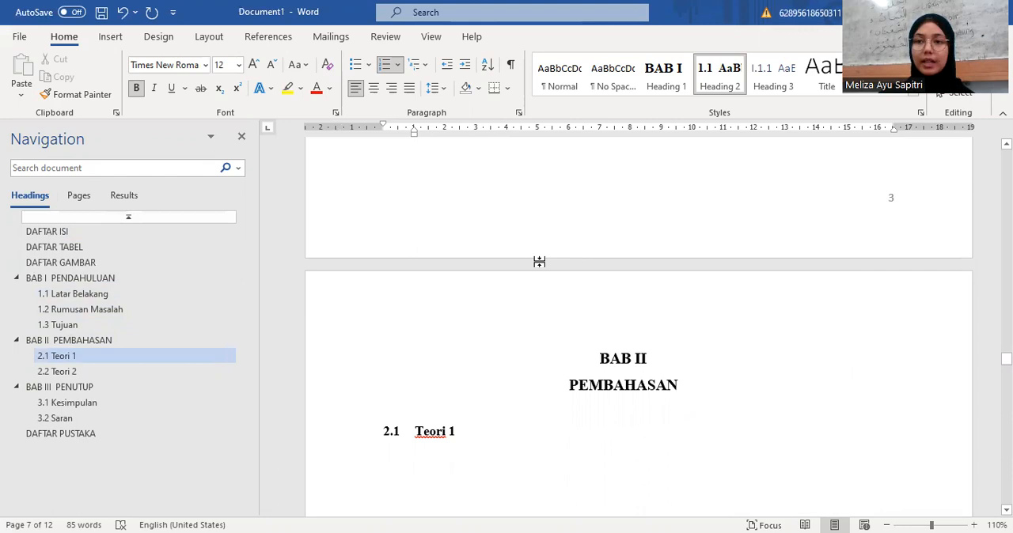
# Step: Insert a Next Page section break at the BAB II PEMBAHASAN heading so the chapter starts its own section
pyautogui.doubleClick(460, 305)
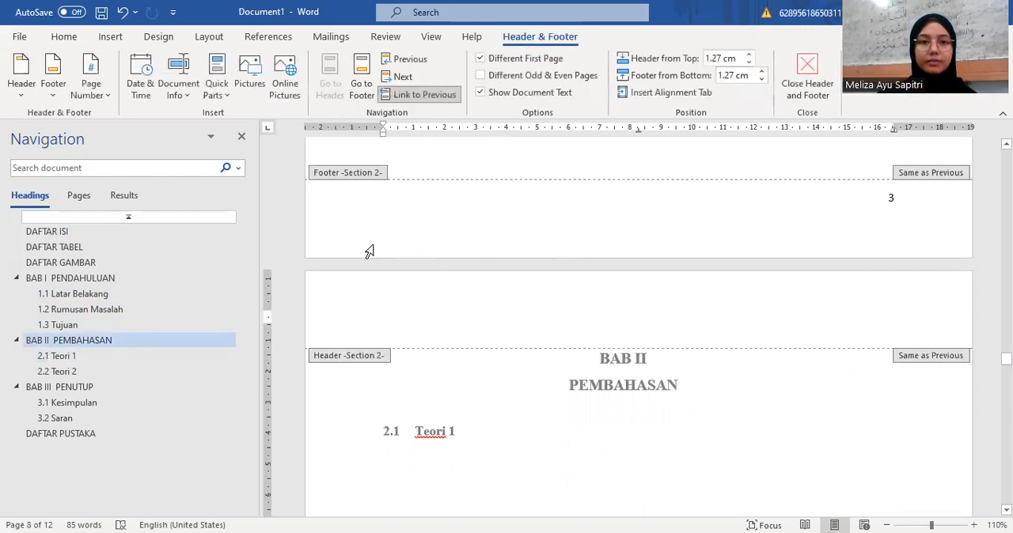
pyautogui.doubleClick(679, 358)
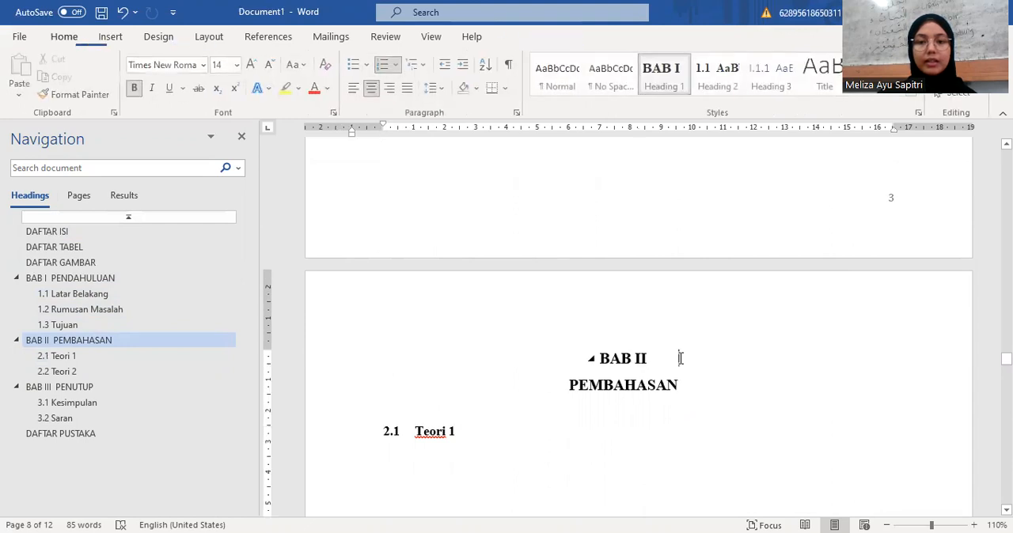
pyautogui.click(221, 42)
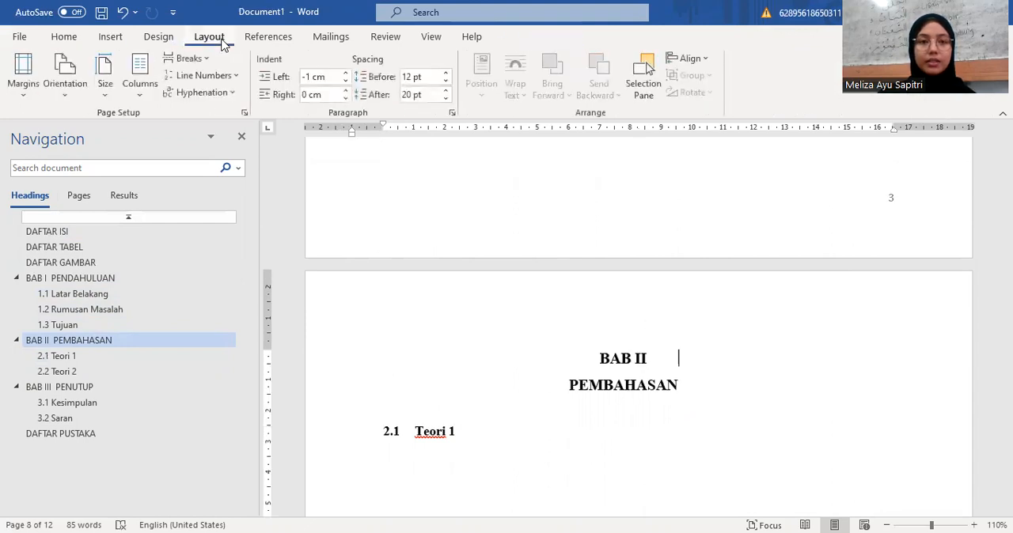
pyautogui.click(204, 62)
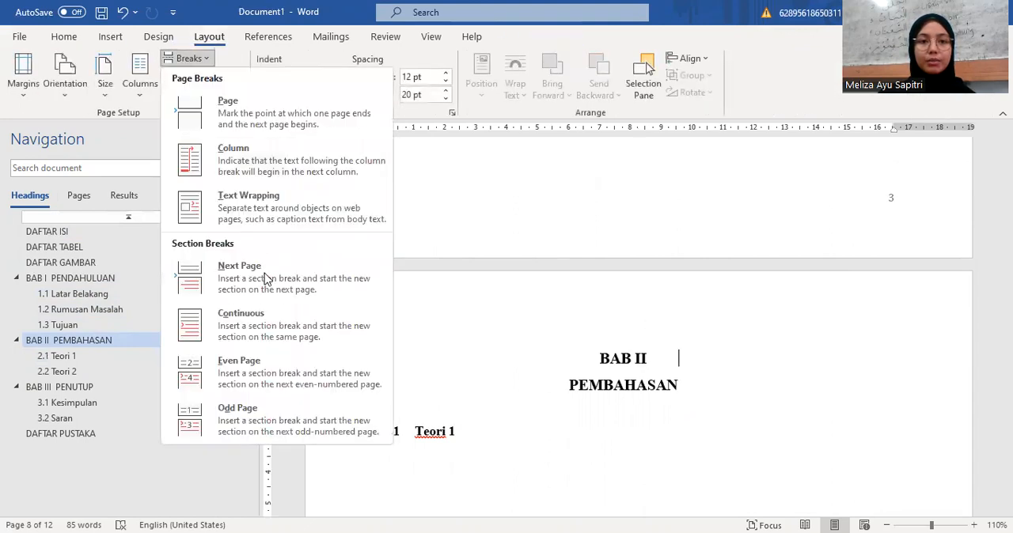
pyautogui.click(267, 278)
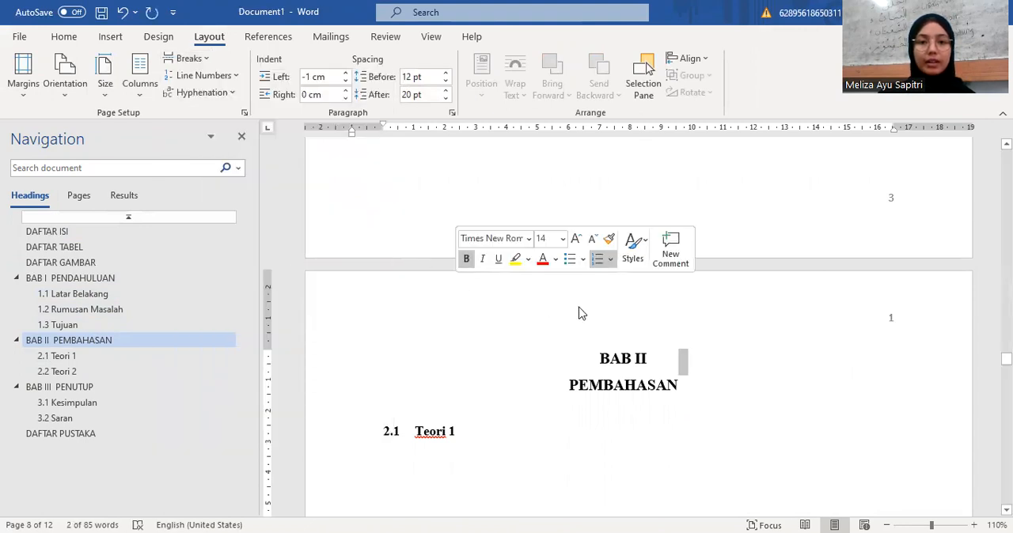
pyautogui.click(604, 312)
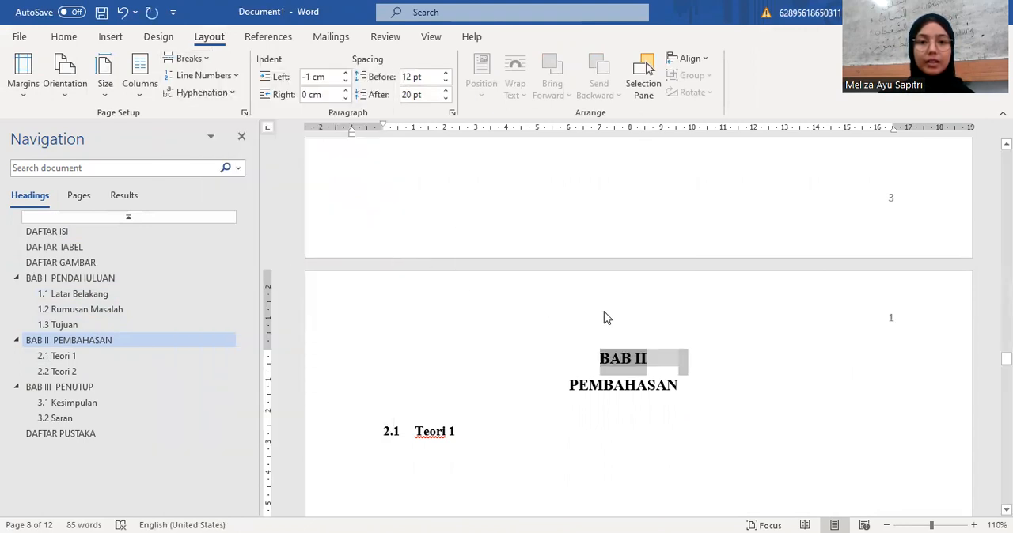
# Step: Set the BAB II section's page numbering to start at 4 from its first page header, and leave header editing
pyautogui.doubleClick(555, 231)
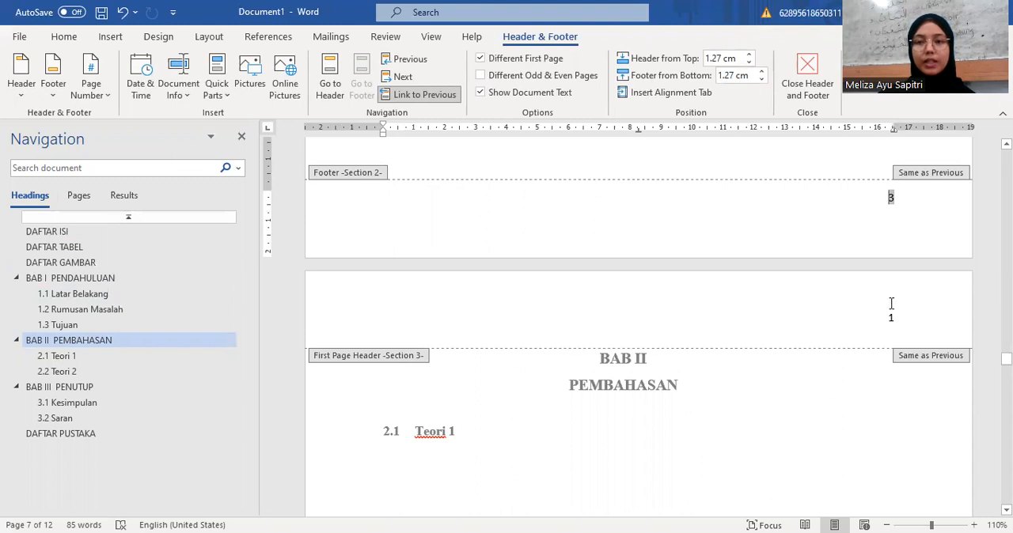
pyautogui.scroll(1, 891, 304)
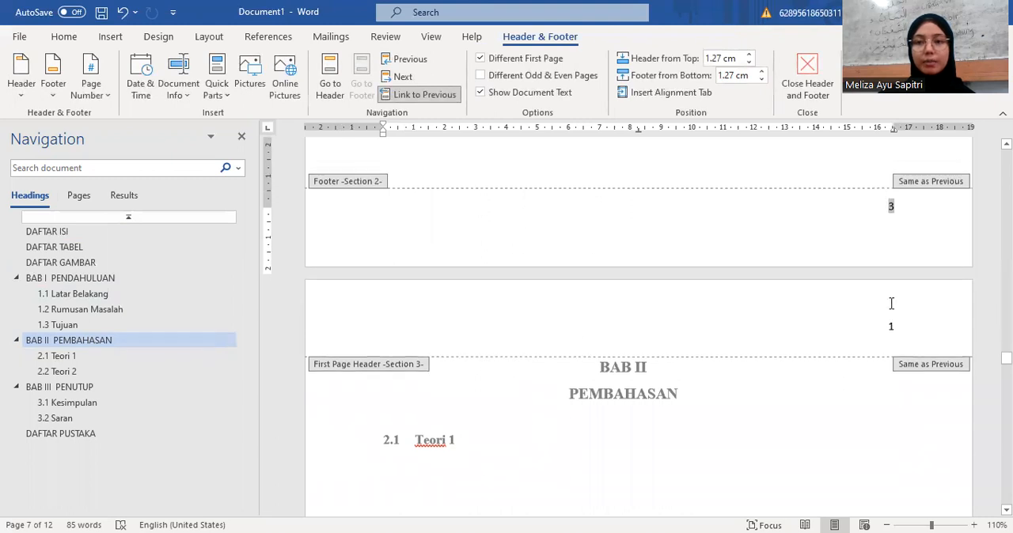
pyautogui.click(891, 346)
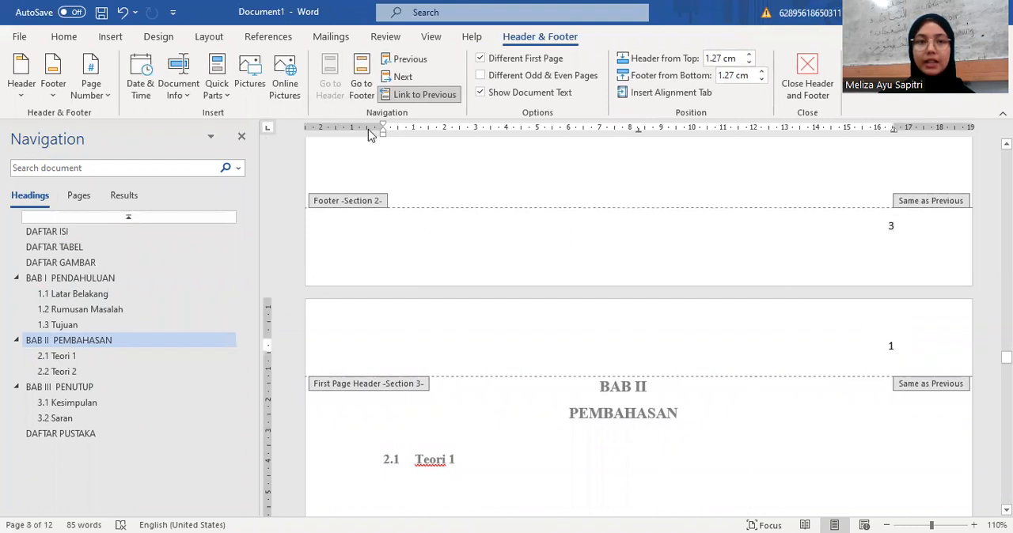
pyautogui.click(95, 92)
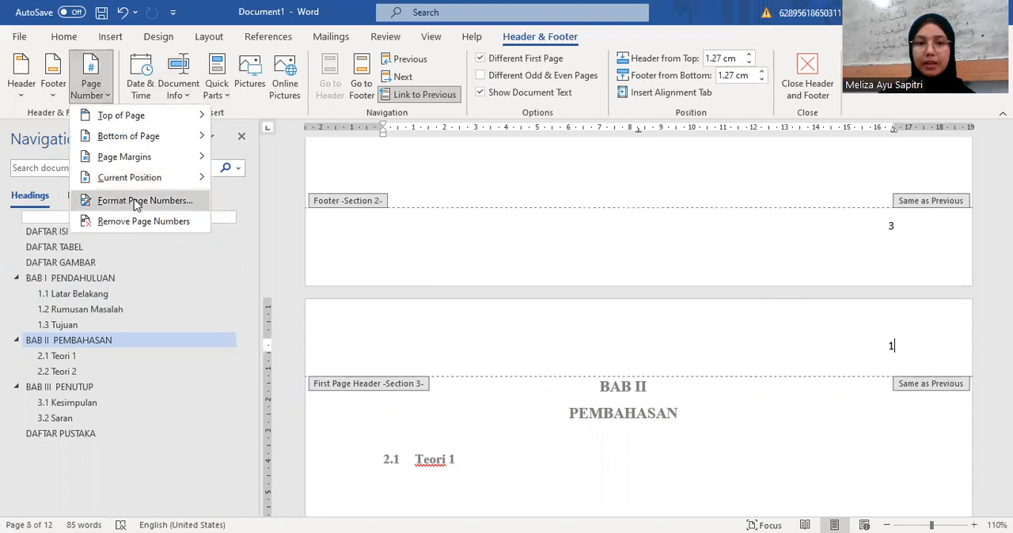
pyautogui.press('Return')
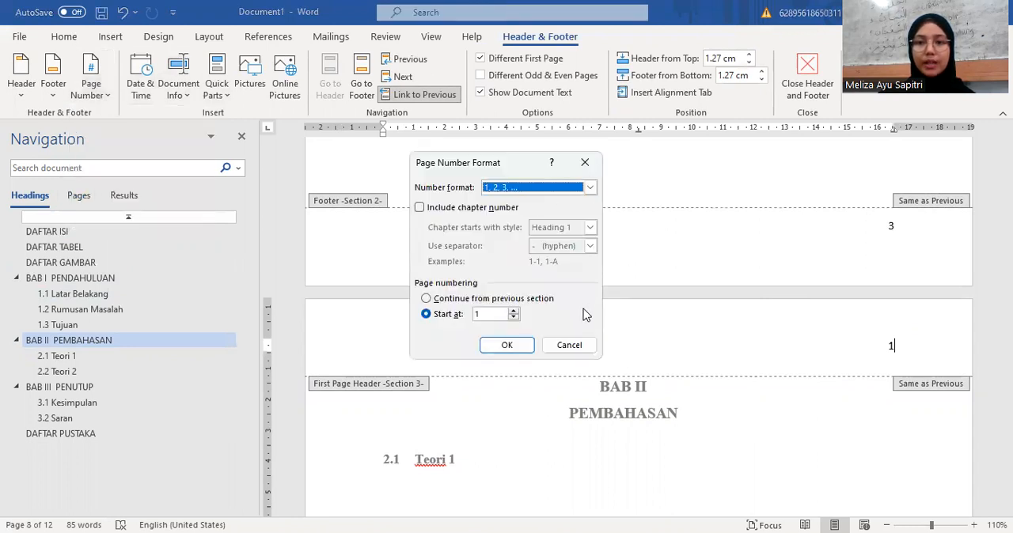
pyautogui.click(513, 311)
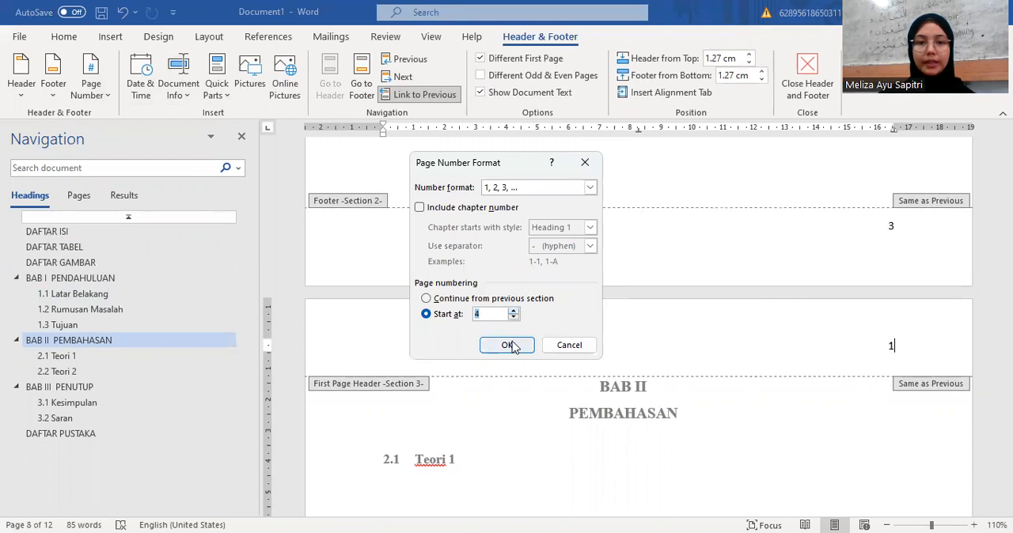
pyautogui.click(508, 344)
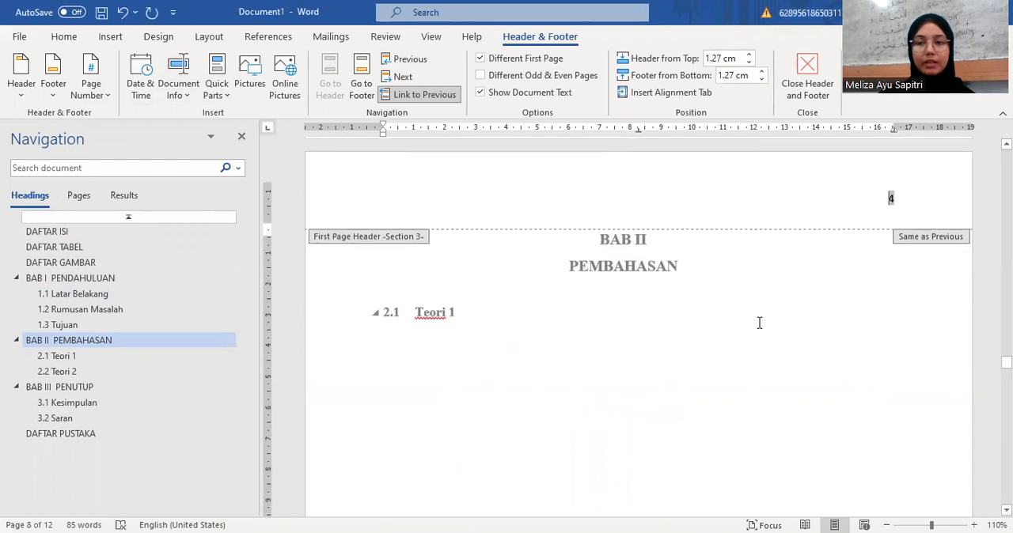
pyautogui.scroll(3, 759, 323)
pyautogui.scroll(2, 761, 348)
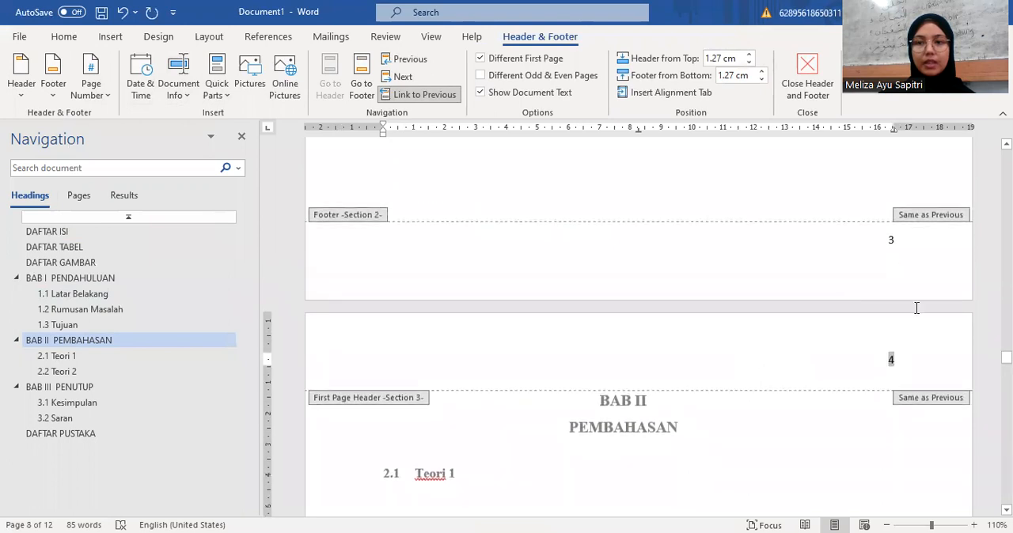
pyautogui.doubleClick(834, 428)
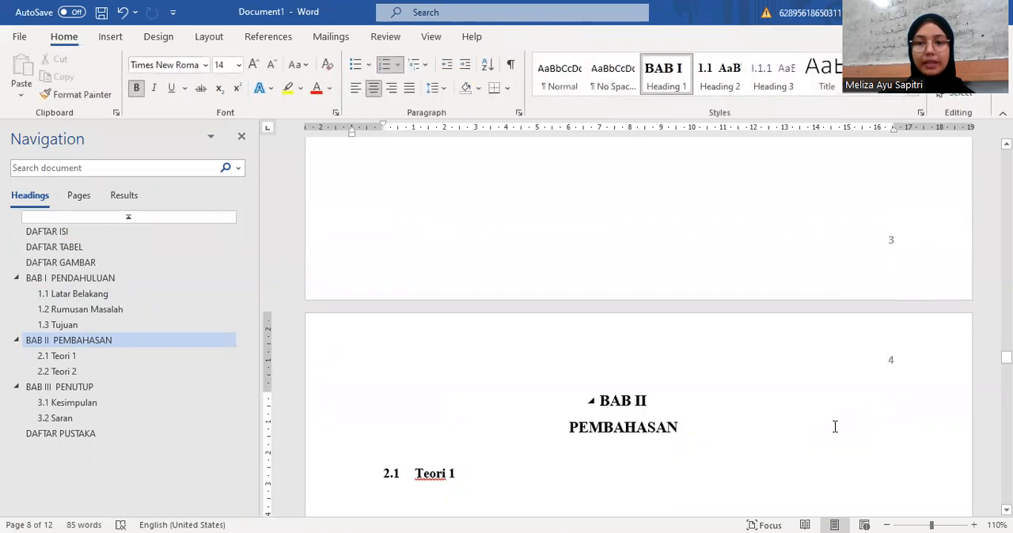
# Step: Insert a Next Page section break at the BAB III PENUTUP heading so the chapter starts its own section
pyautogui.scroll(-5, 835, 426)
pyautogui.scroll(-15, 834, 427)
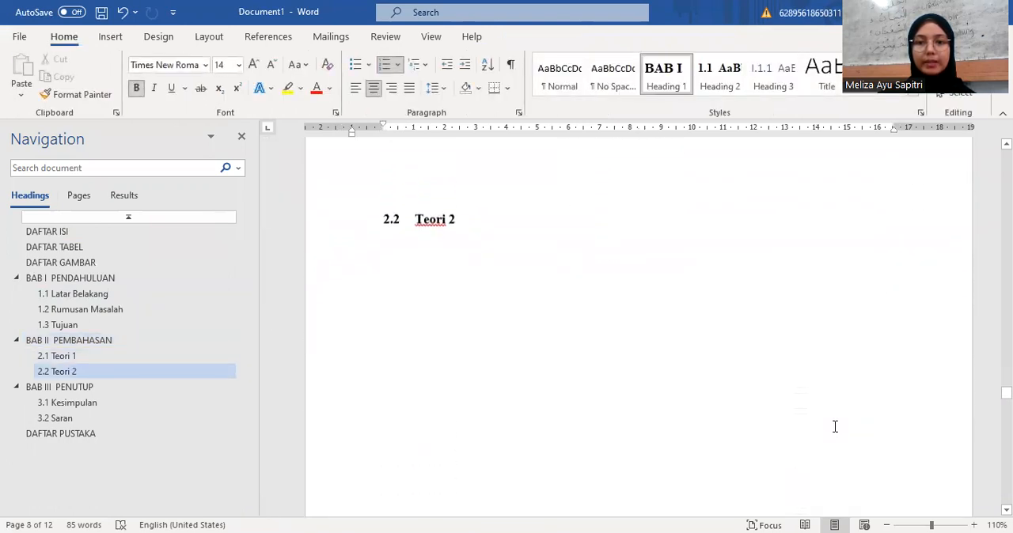
pyautogui.scroll(-7, 834, 426)
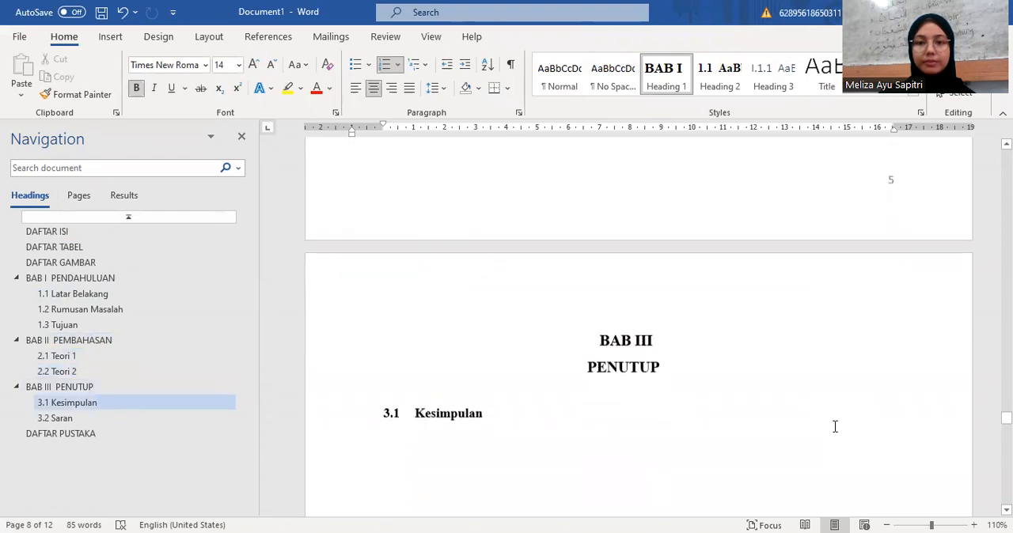
pyautogui.scroll(1, 833, 427)
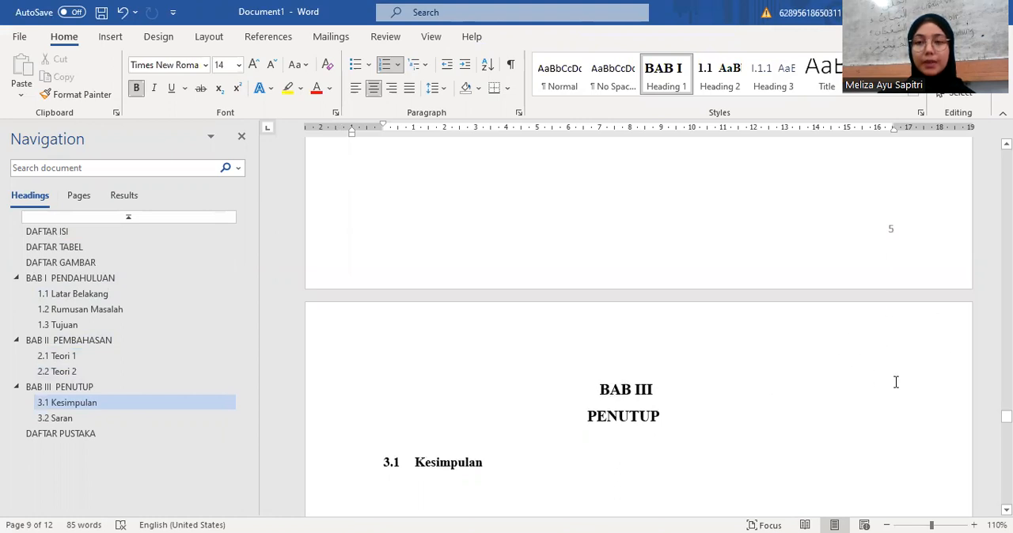
pyautogui.doubleClick(663, 328)
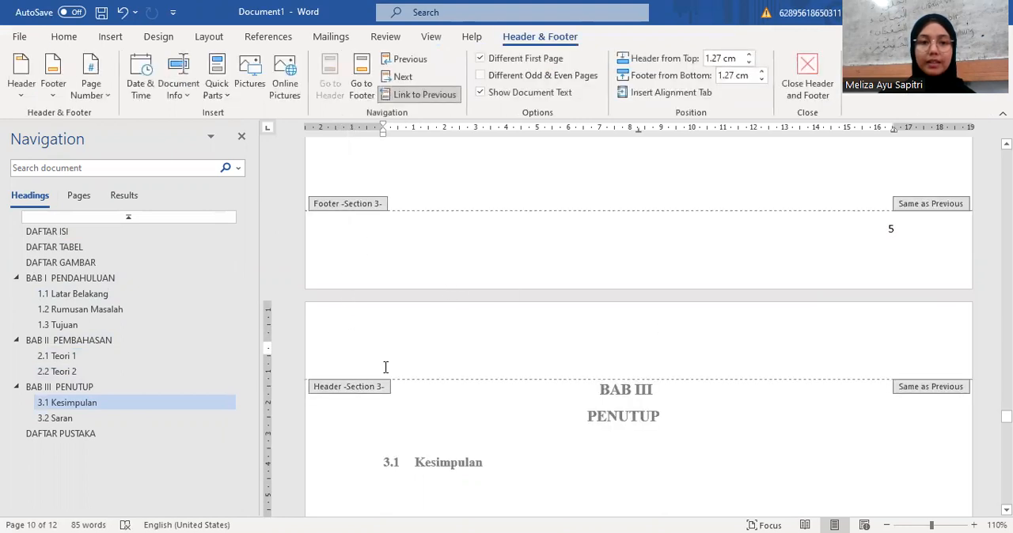
pyautogui.doubleClick(669, 397)
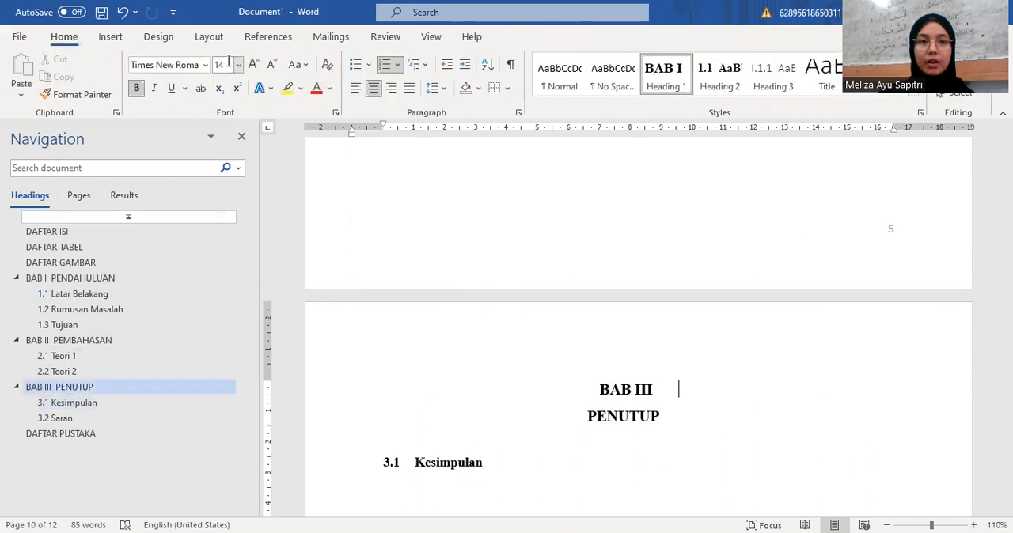
pyautogui.click(210, 37)
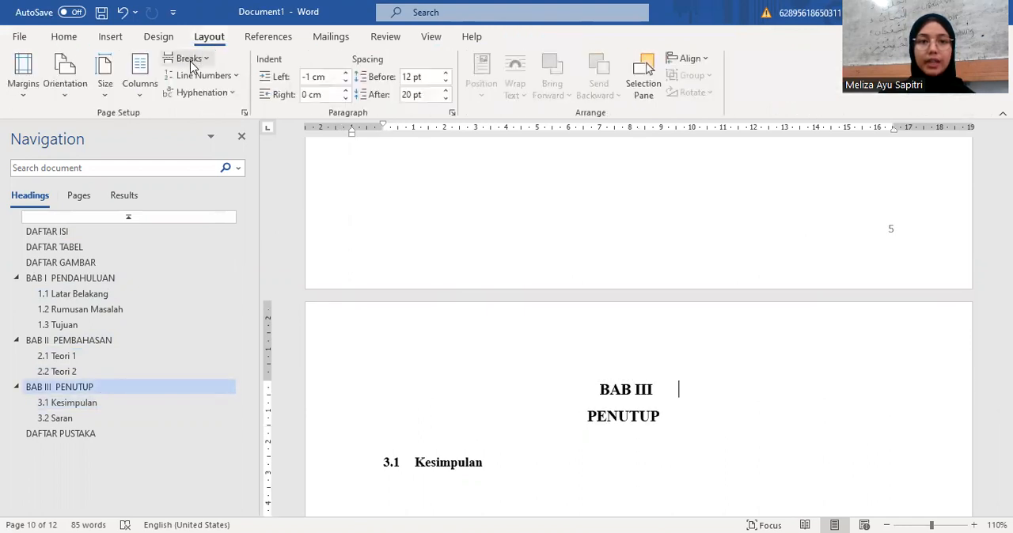
pyautogui.click(190, 58)
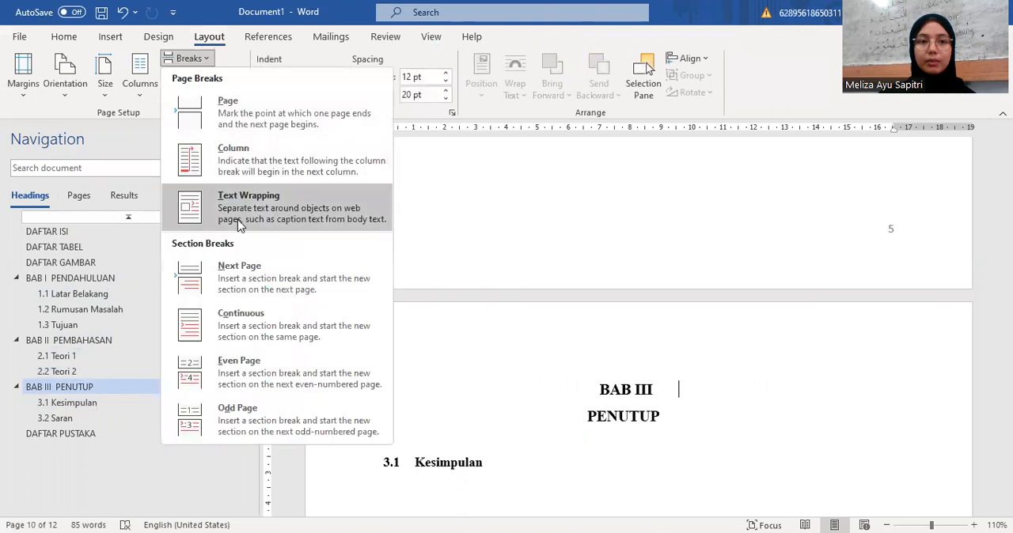
pyautogui.click(248, 290)
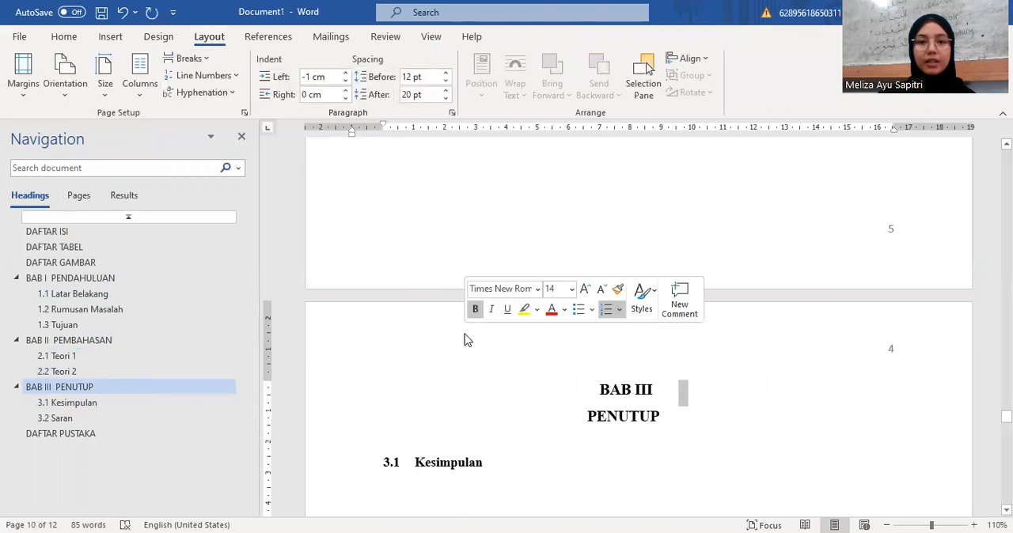
# Step: Set the BAB III PENUTUP section's page numbering to start at 6 from its first page header
pyautogui.doubleClick(466, 337)
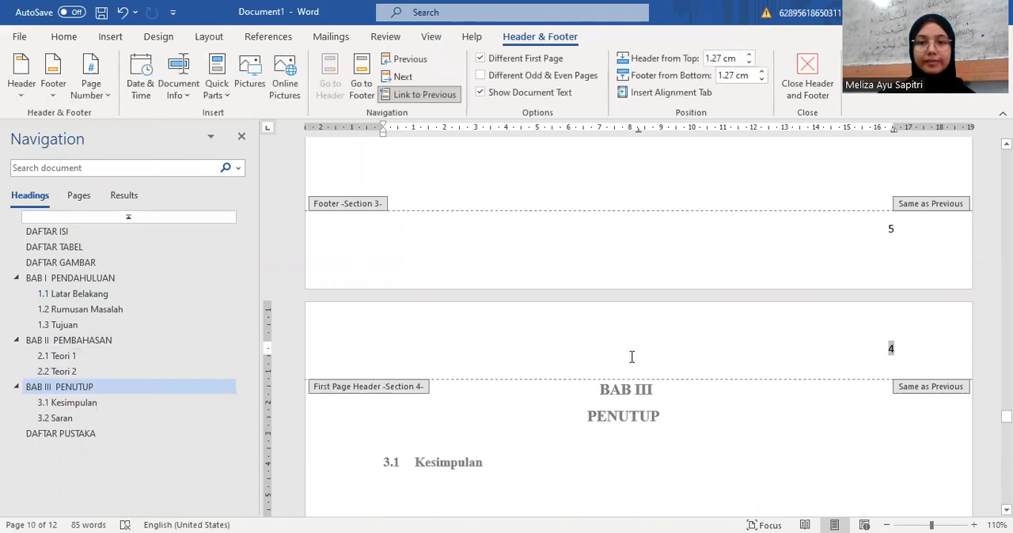
pyautogui.scroll(1, 757, 360)
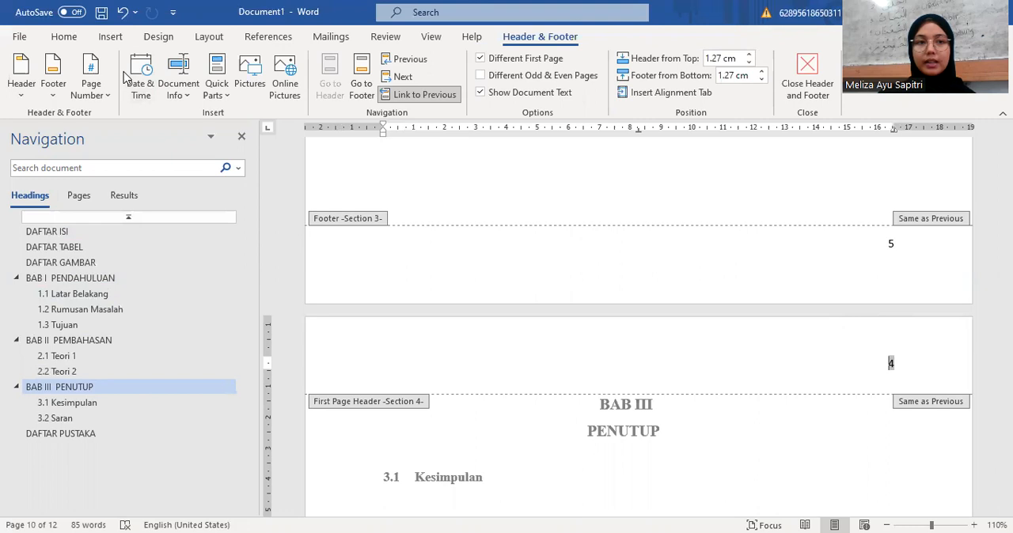
pyautogui.click(99, 95)
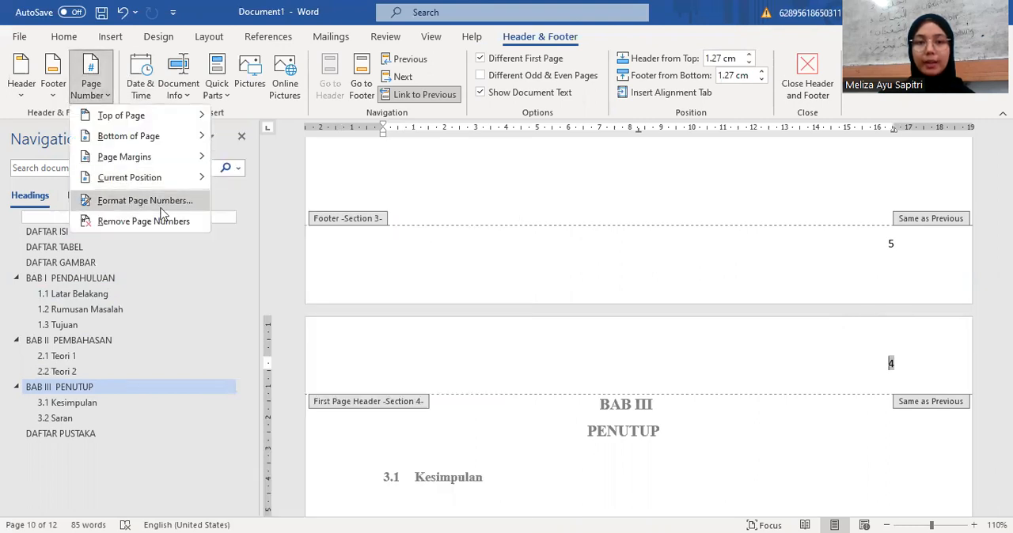
pyautogui.click(136, 202)
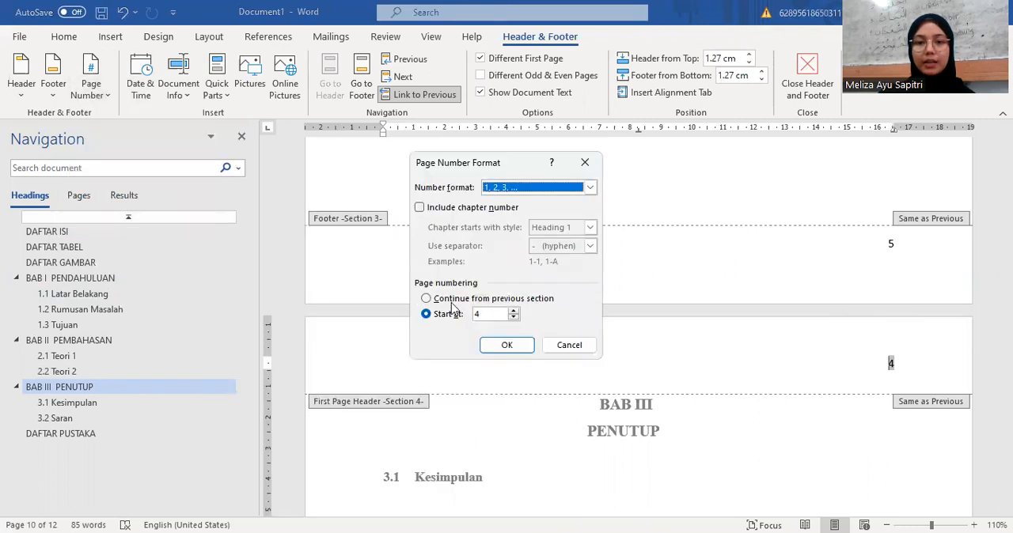
pyautogui.click(512, 311)
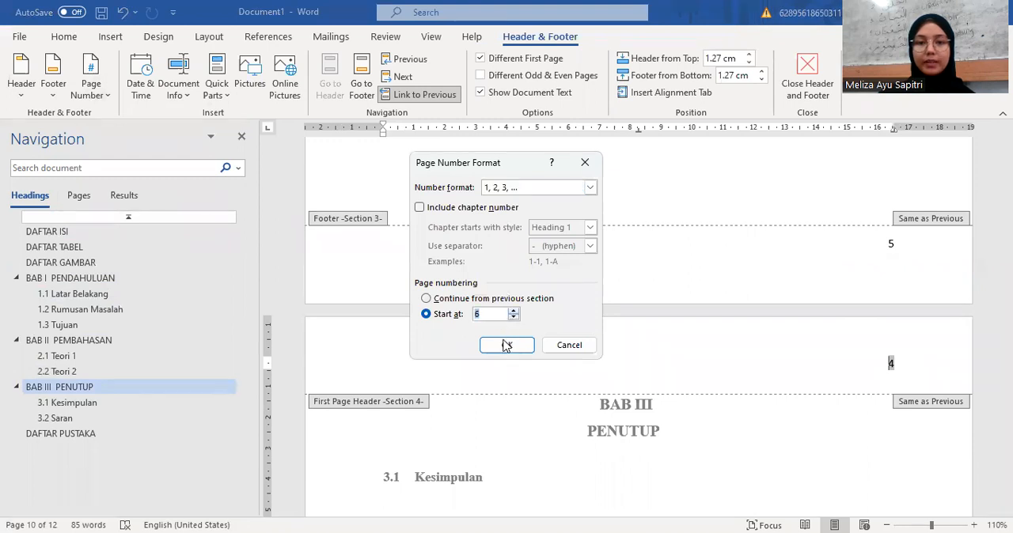
pyautogui.click(507, 347)
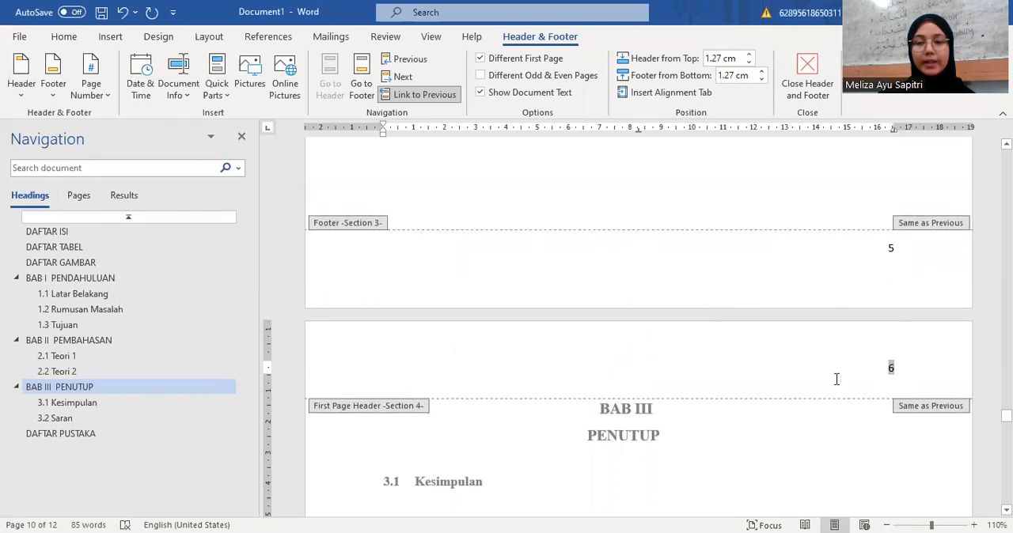
# Step: Review the page numbers from BAB III through DAFTAR PUSTAKA and at BAB I, and check the page numbers listed in DAFTAR ISI
pyautogui.scroll(-5, 837, 385)
pyautogui.scroll(-8, 837, 385)
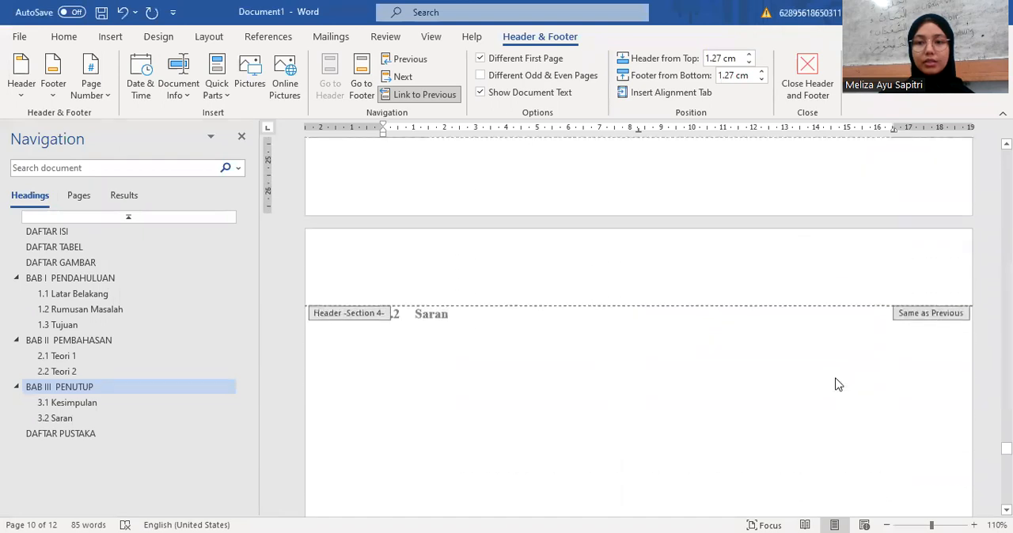
pyautogui.scroll(-10, 837, 384)
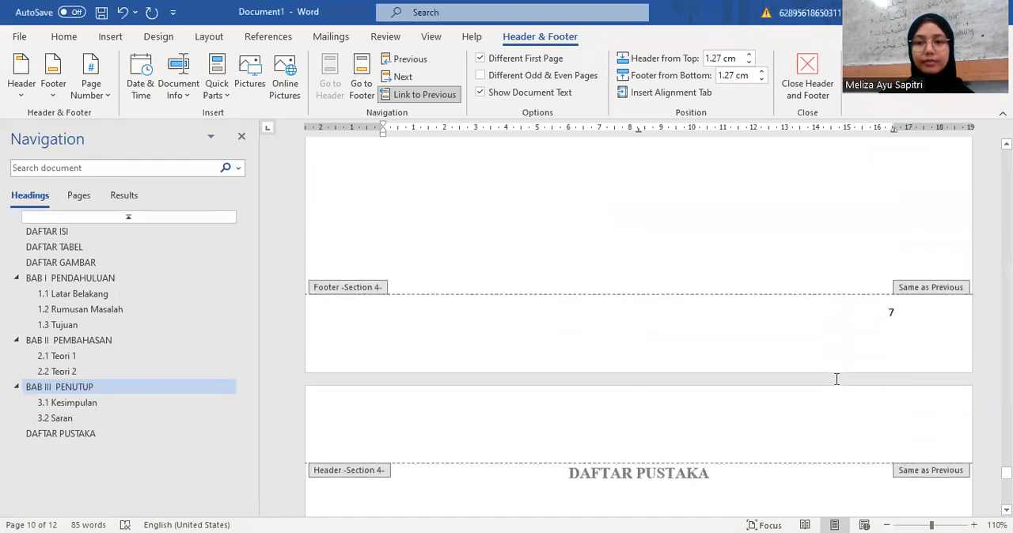
pyautogui.scroll(-8, 848, 344)
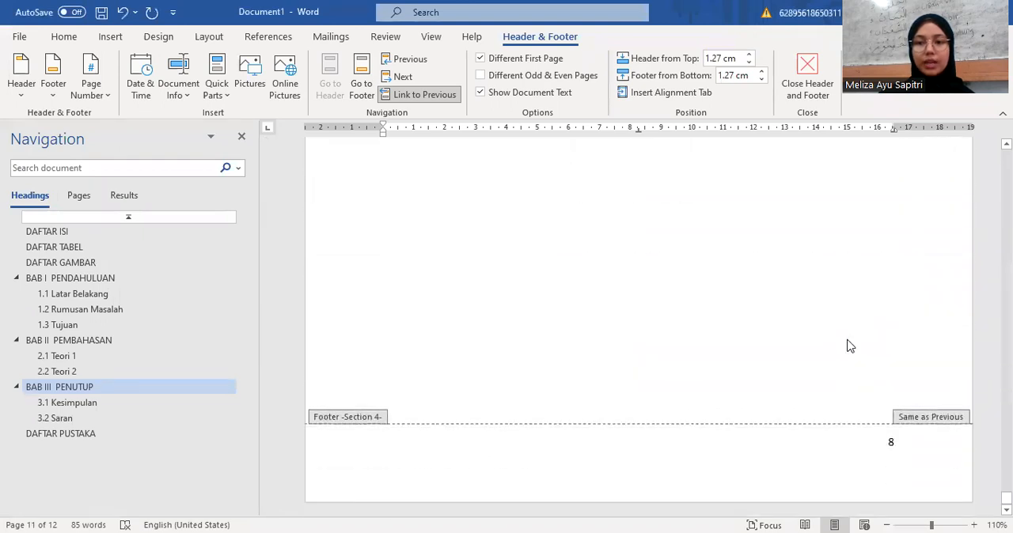
pyautogui.click(139, 277)
pyautogui.scroll(4, 516, 245)
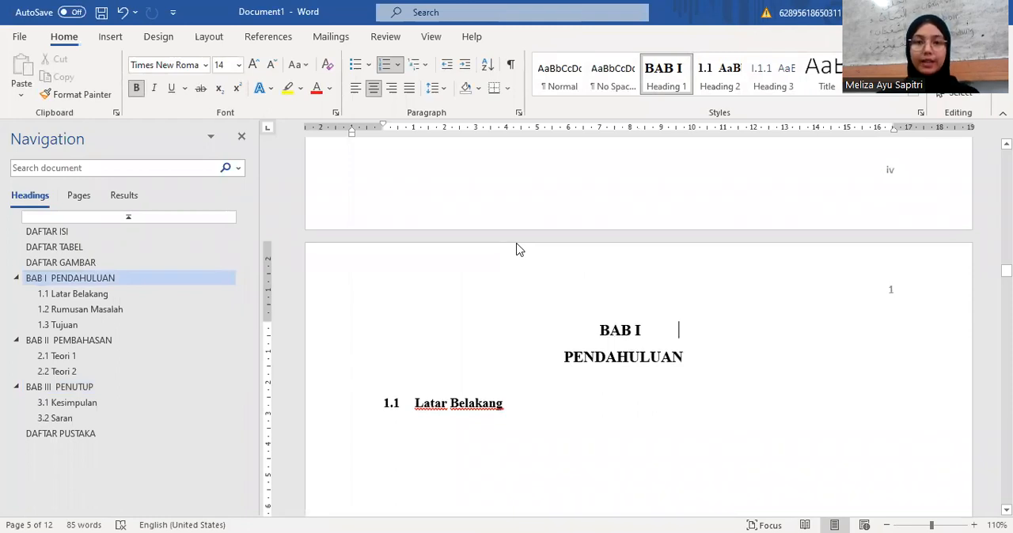
pyautogui.click(163, 237)
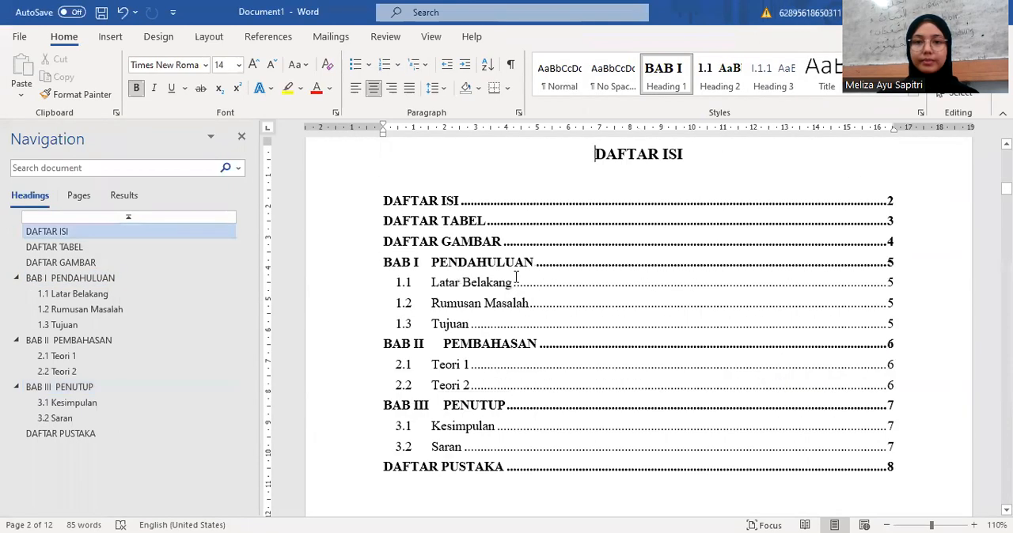
pyautogui.scroll(1, 515, 276)
pyautogui.scroll(-1, 515, 277)
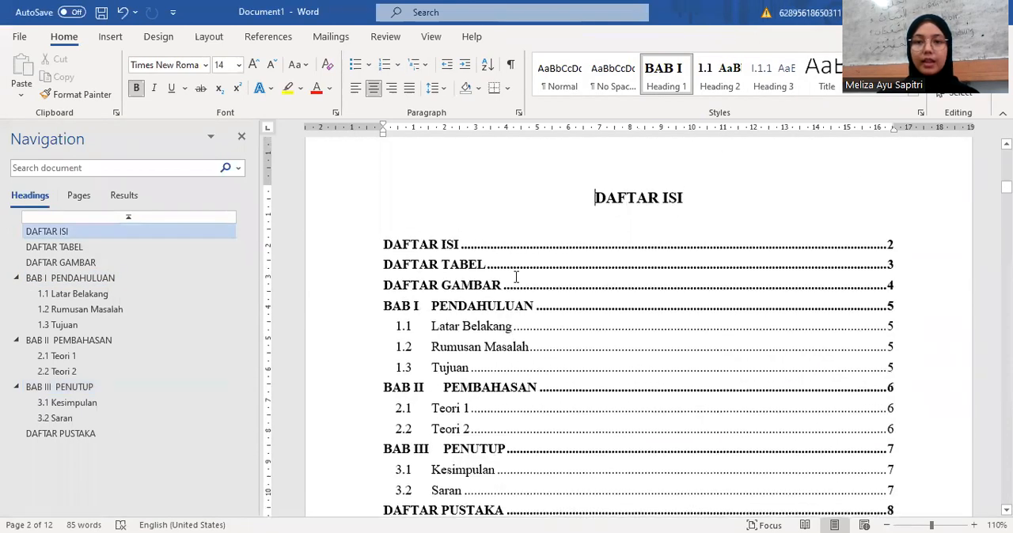
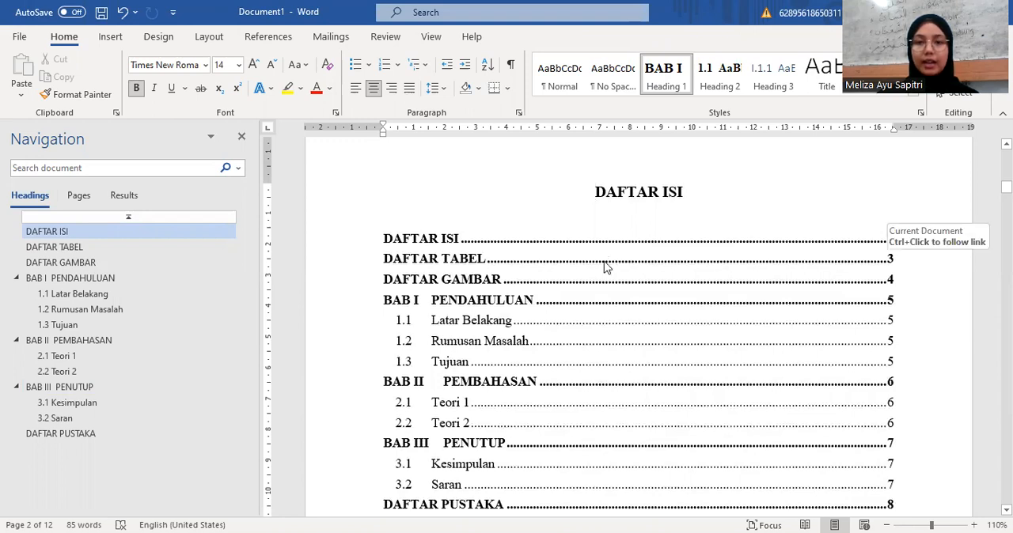
# Step: Update the DAFTAR ISI table of contents, refreshing page numbers only
pyautogui.rightClick(605, 262)
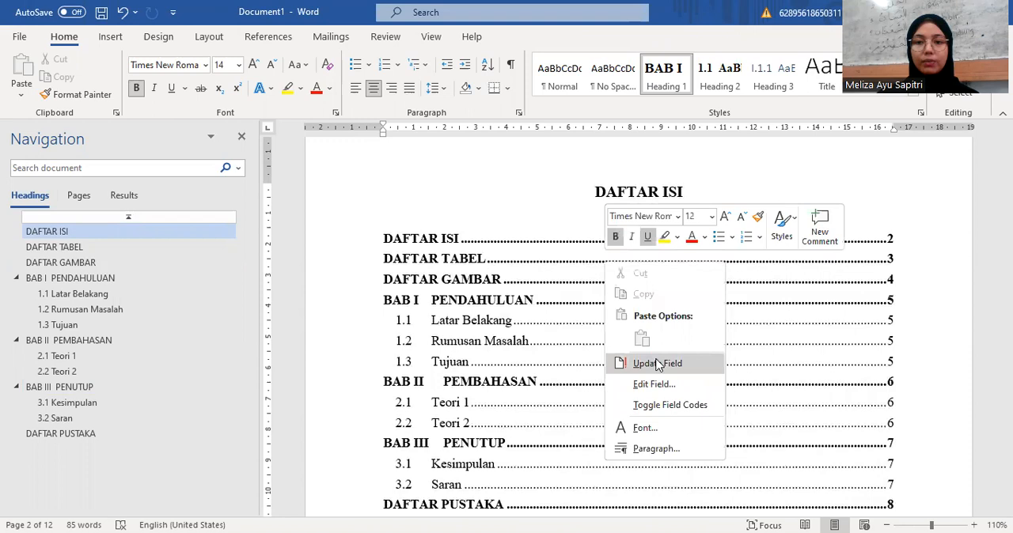
pyautogui.click(657, 364)
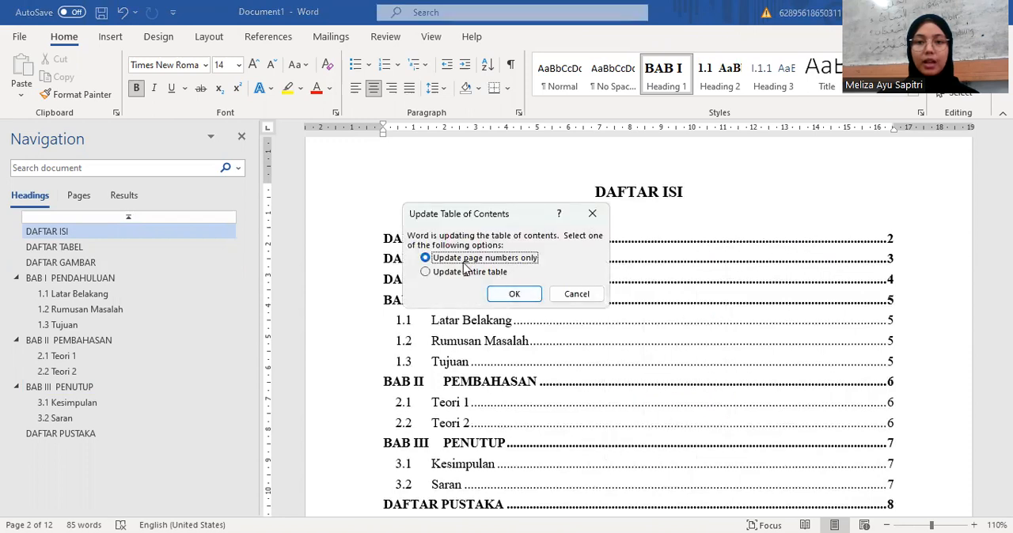
pyautogui.click(518, 296)
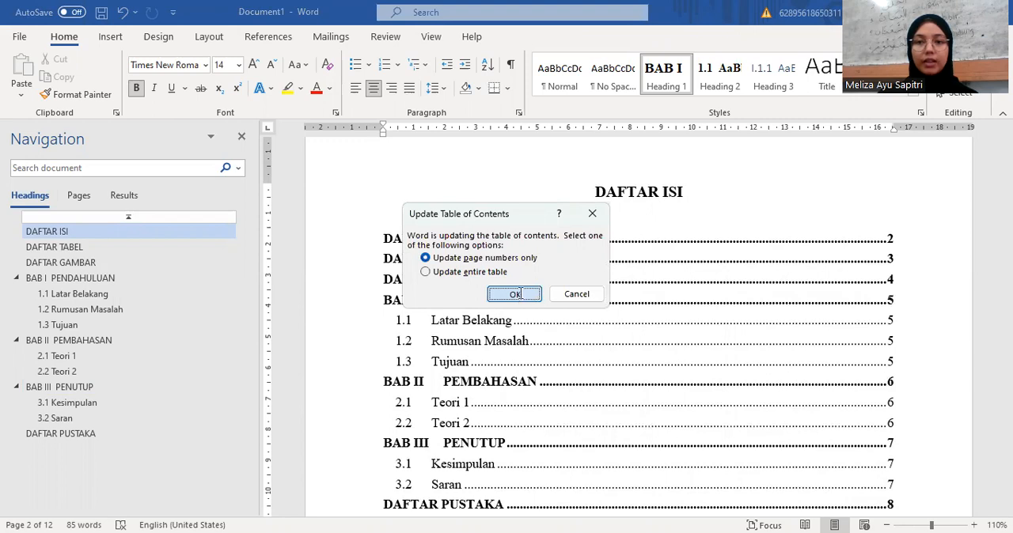
pyautogui.press('Return')
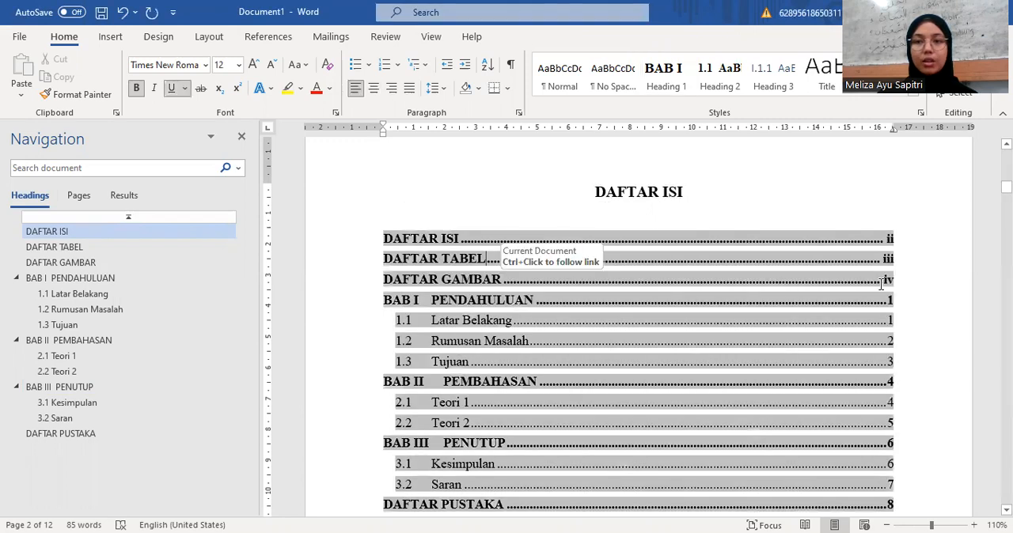
# Step: Examine the page numbers listed in DAFTAR ISI from the DAFTAR entries through the BAB chapters to DAFTAR PUSTAKA
pyautogui.click(922, 285)
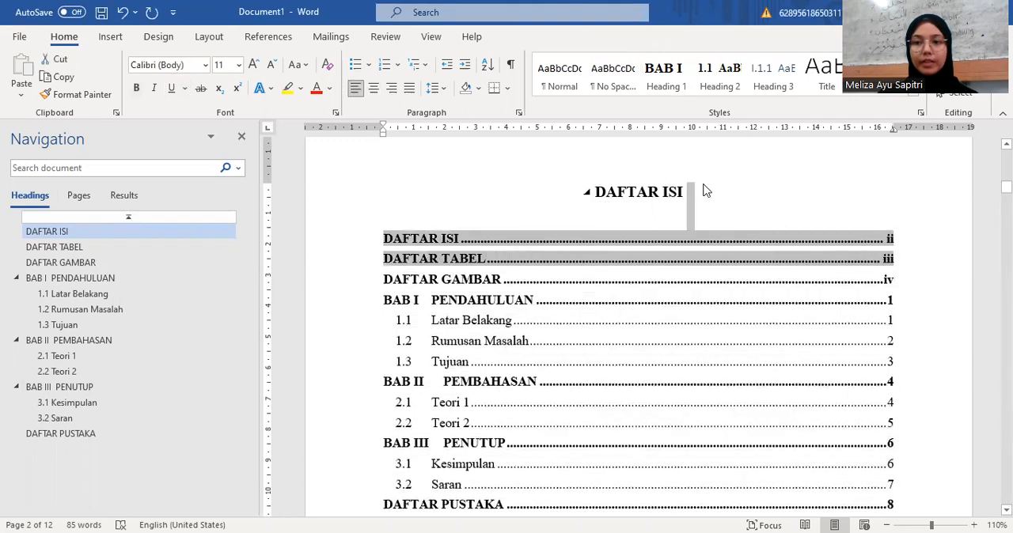
pyautogui.click(706, 191)
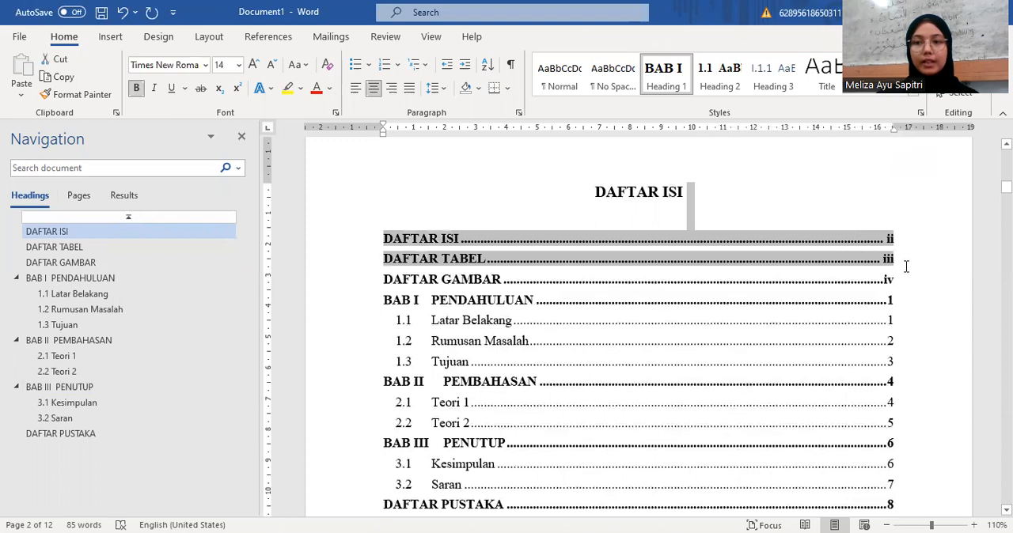
pyautogui.click(923, 310)
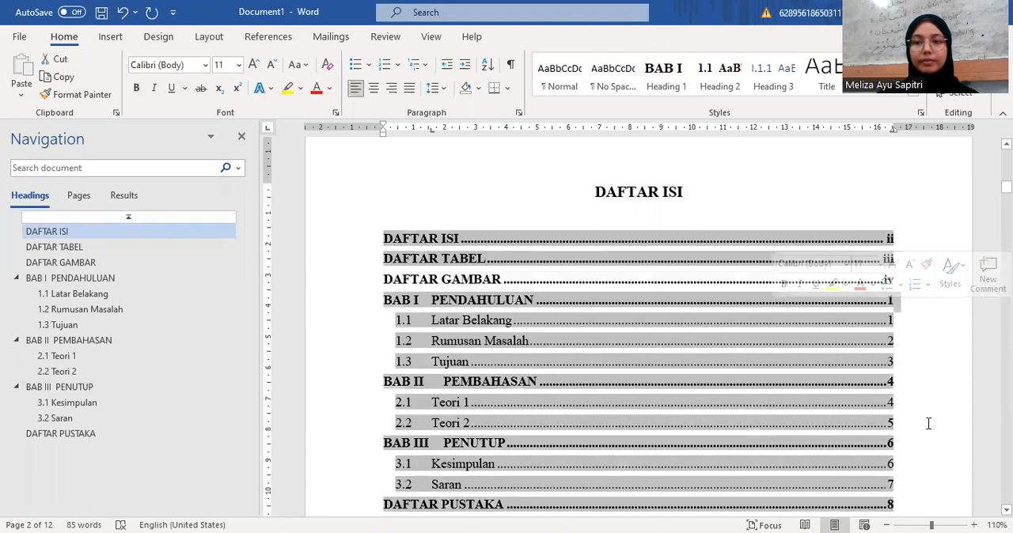
pyautogui.scroll(-1, 928, 424)
pyautogui.scroll(-1, 928, 423)
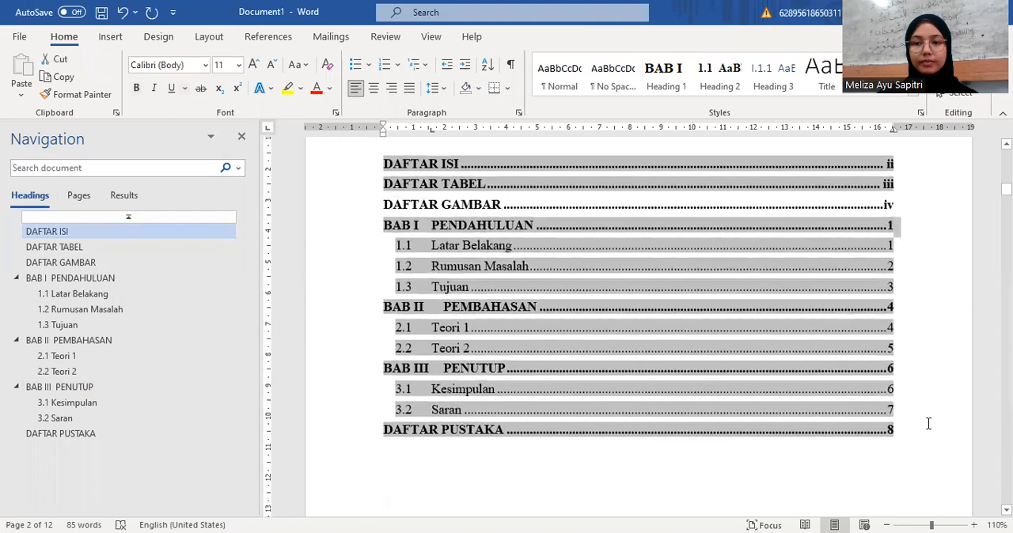
pyautogui.doubleClick(712, 470)
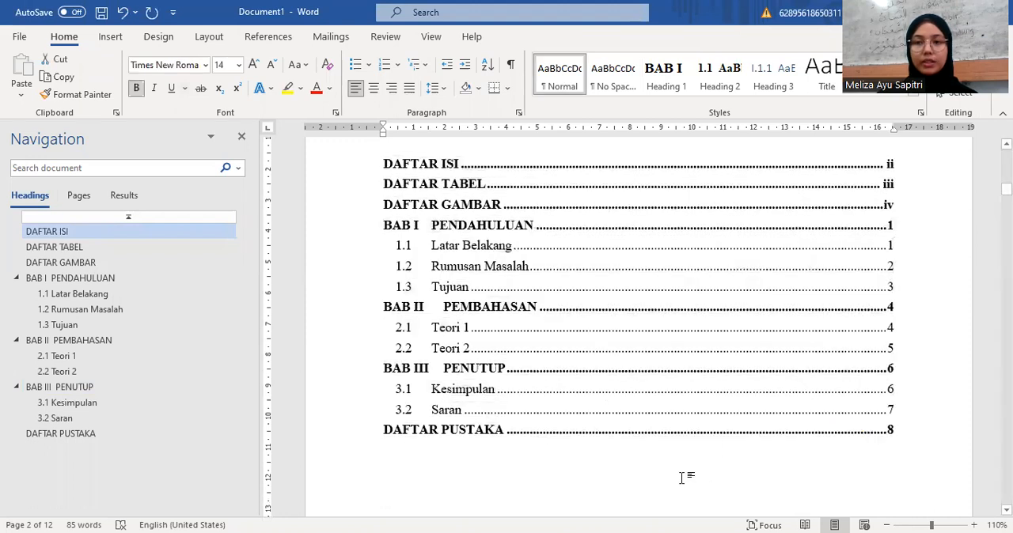
pyautogui.click(682, 477)
pyautogui.scroll(1, 678, 406)
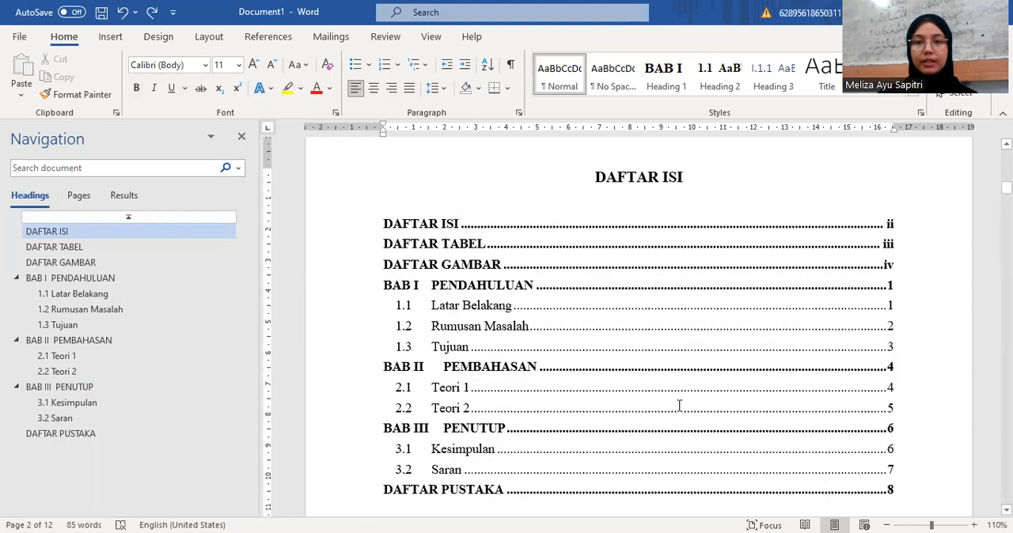
pyautogui.scroll(-2, 679, 406)
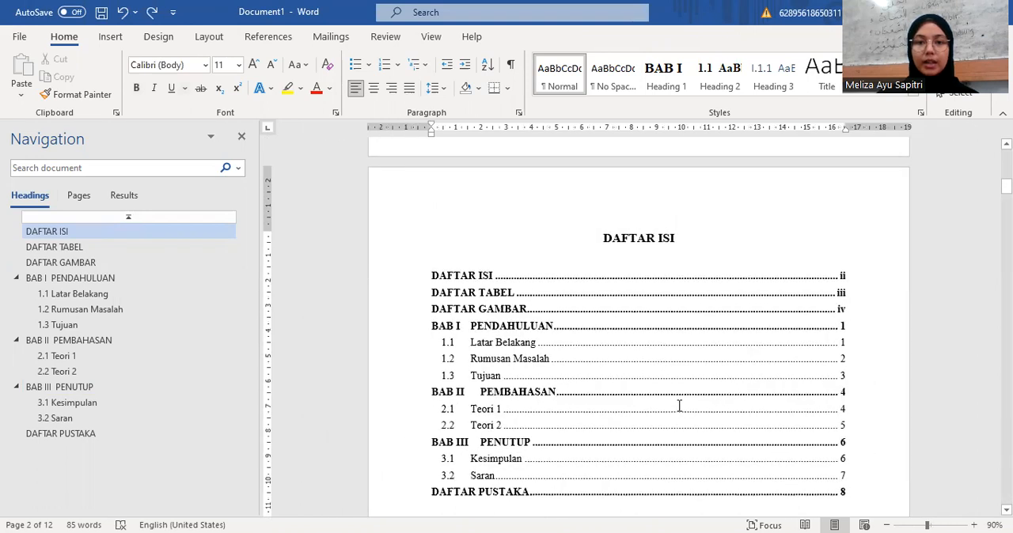
pyautogui.scroll(-1, 679, 405)
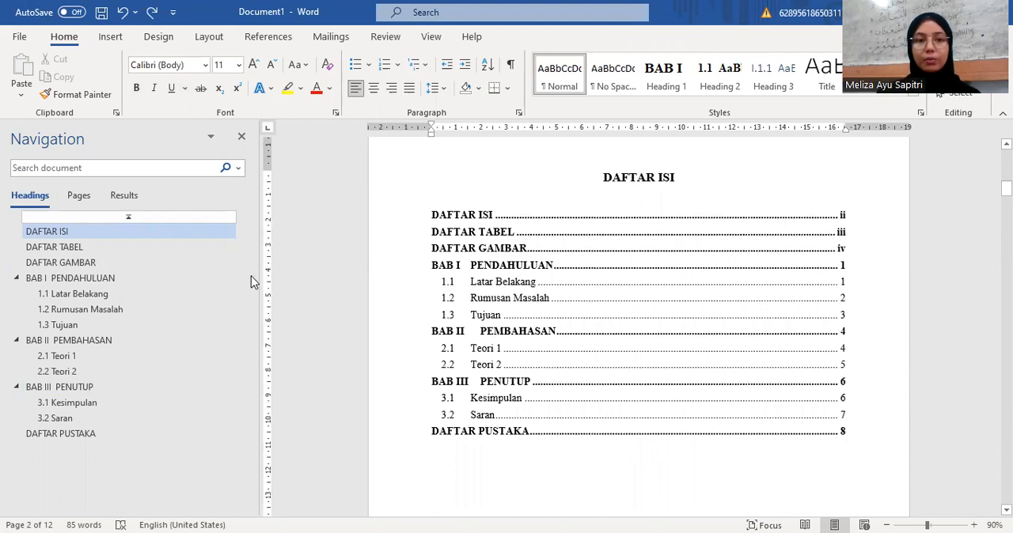
# Step: Add the line "Nama Mahasiswa/I Program Studi Ilmu Al- Qur'an dan Tafsir" below the 1.1 Latar Belakang heading in BAB I
pyautogui.click(138, 278)
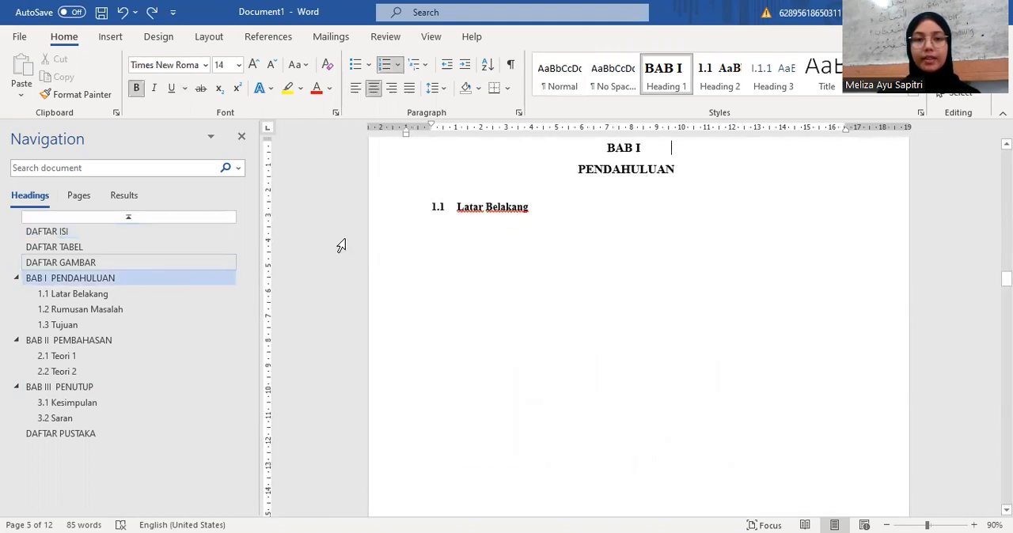
pyautogui.click(542, 214)
pyautogui.press('Return')
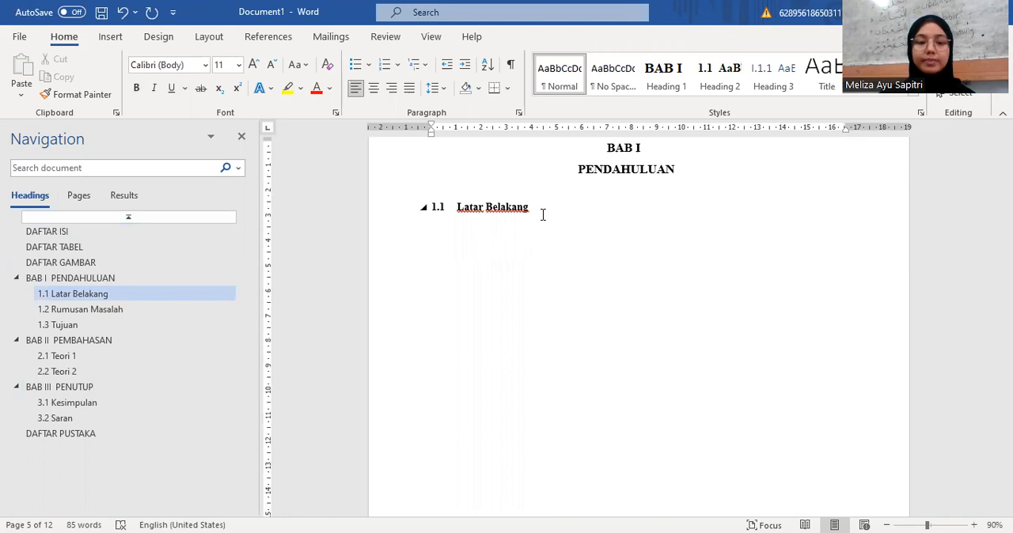
pyautogui.write('nam')
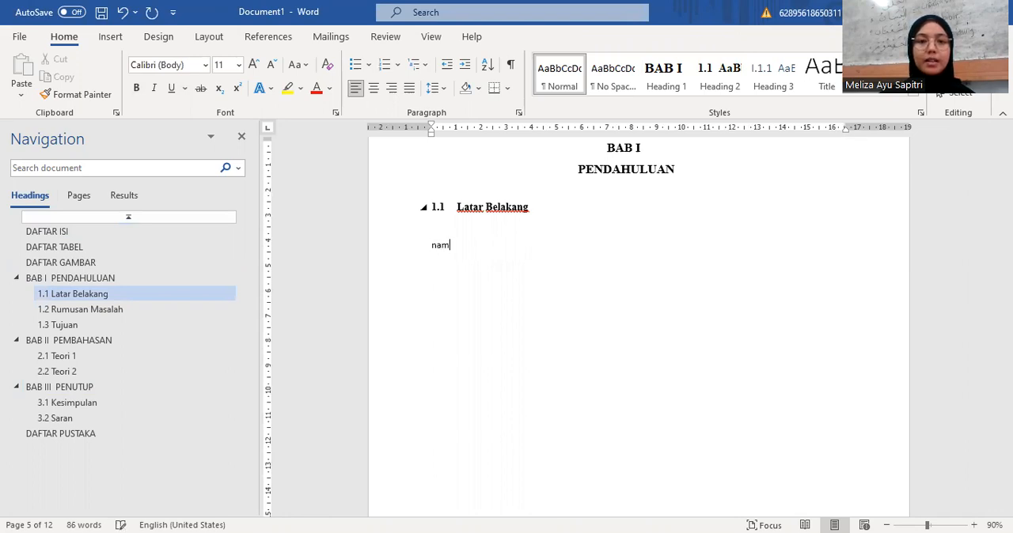
pyautogui.press('BackSpace')
pyautogui.write('a')
pyautogui.write(' Mah')
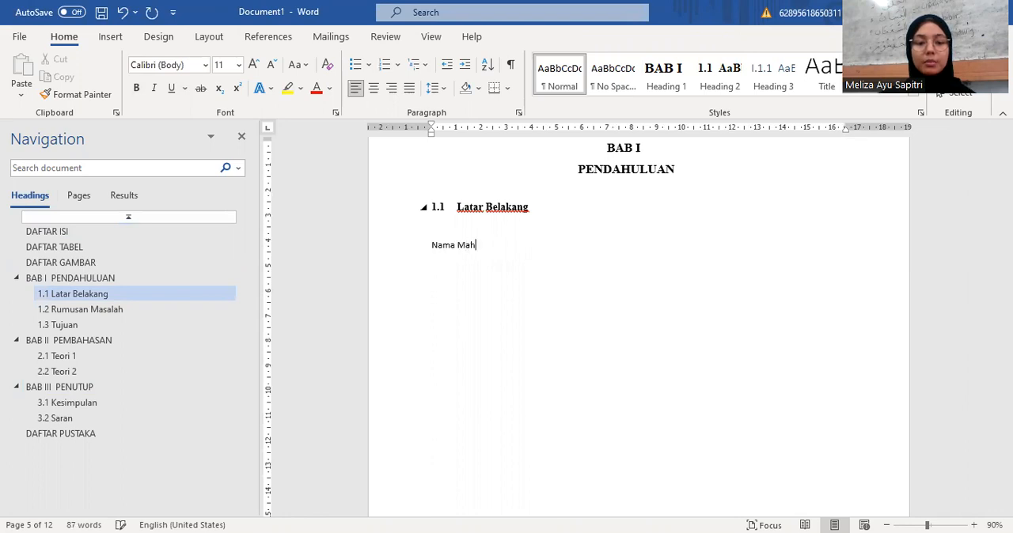
pyautogui.write('asiswa')
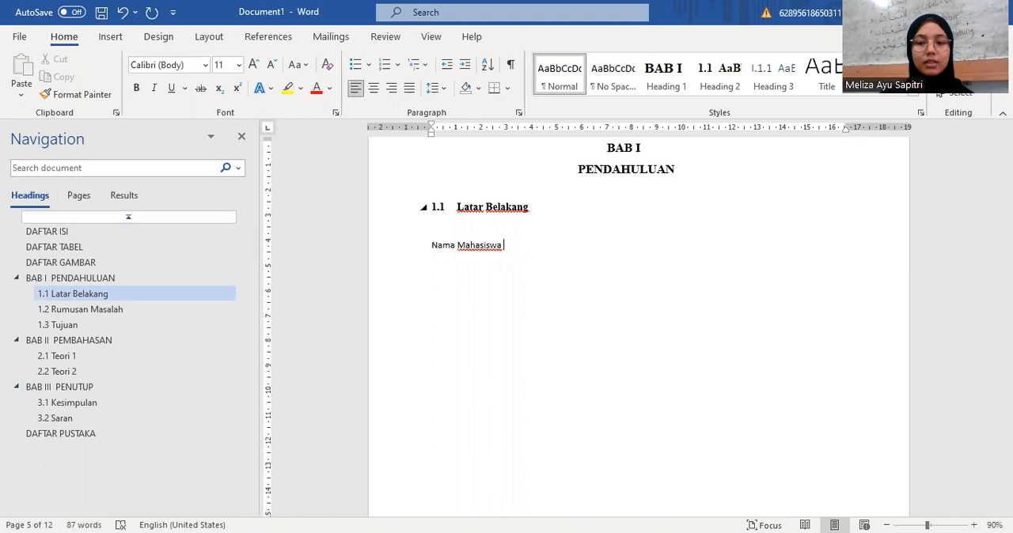
pyautogui.press('BackSpace')
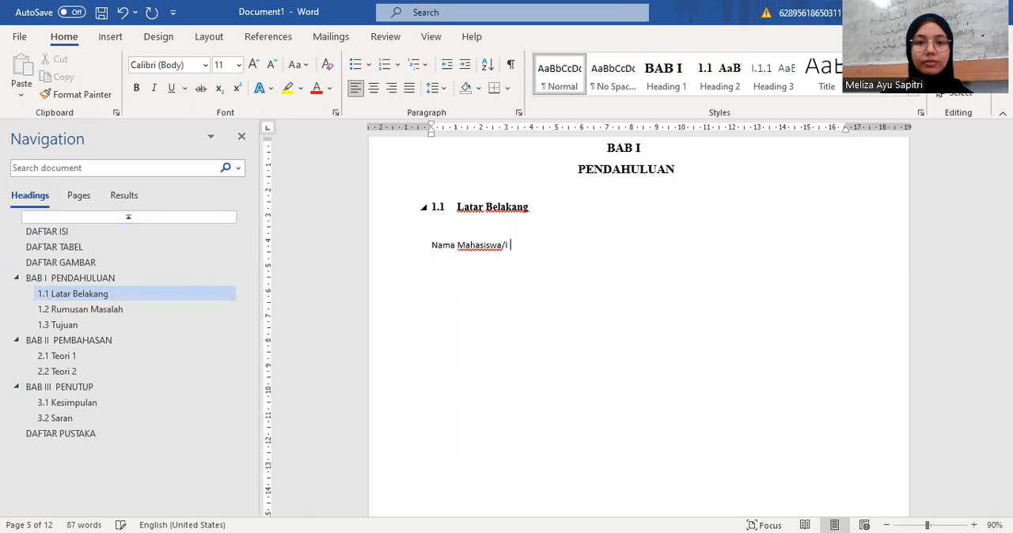
pyautogui.write('/I Program ')
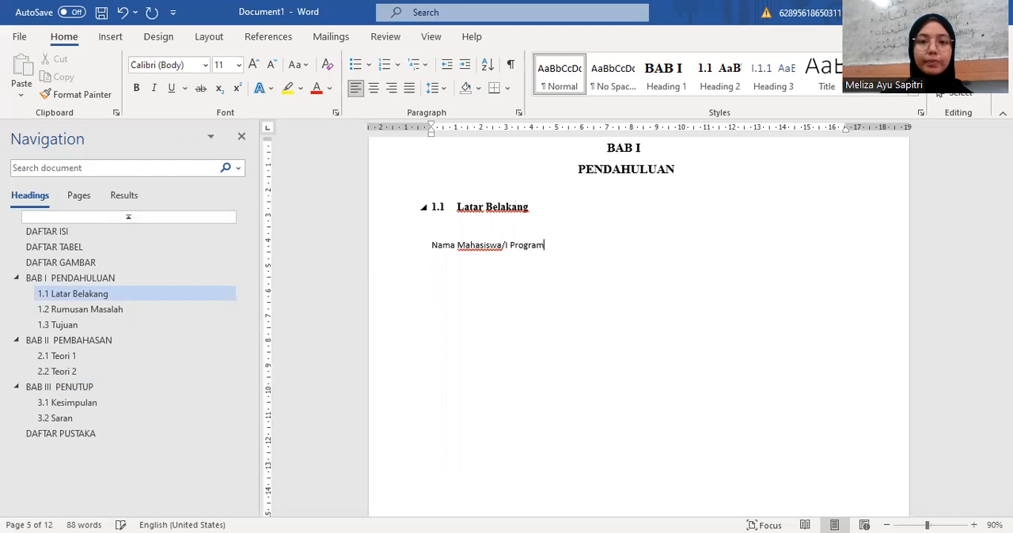
pyautogui.write('Studi Ilmu A')
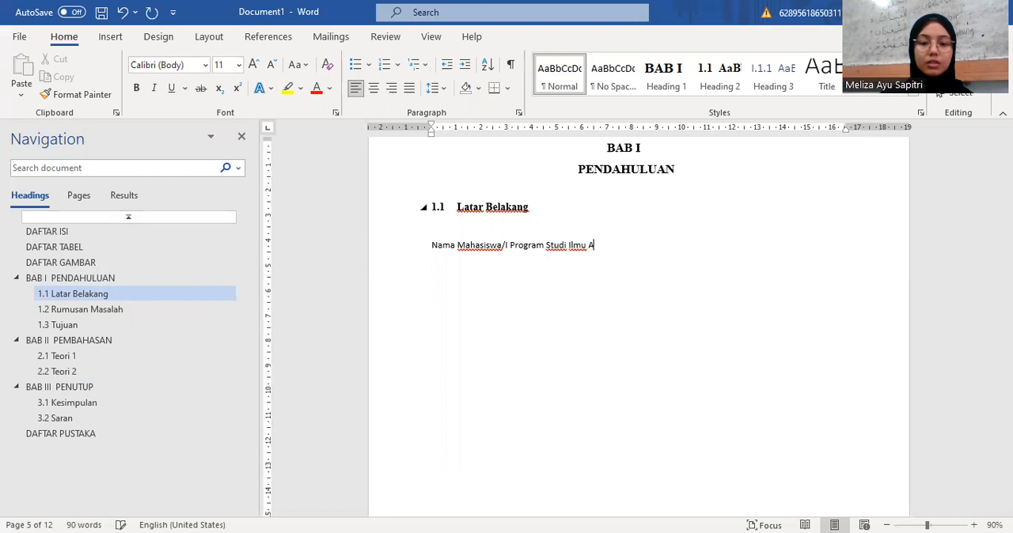
pyautogui.write('l- Q')
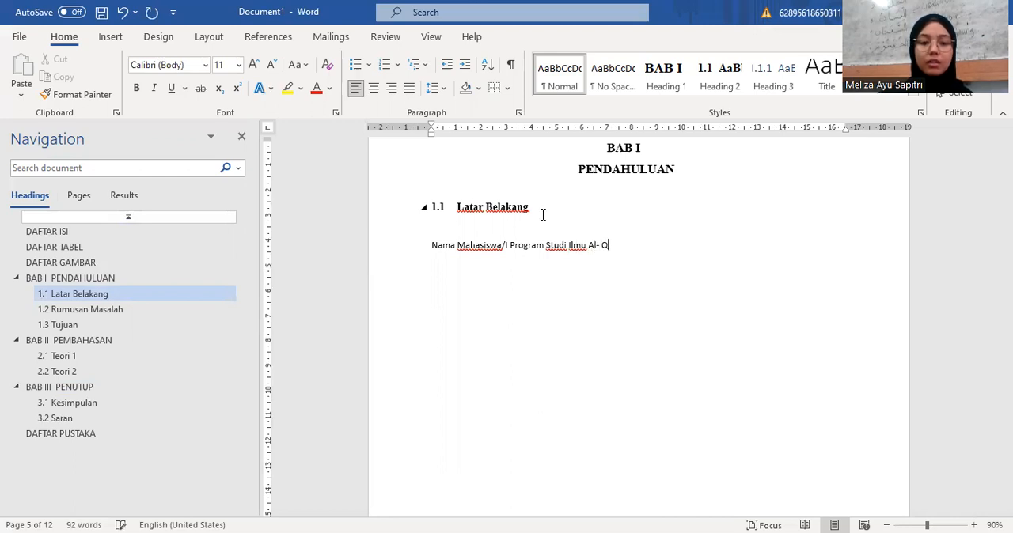
pyautogui.write("ur'an ")
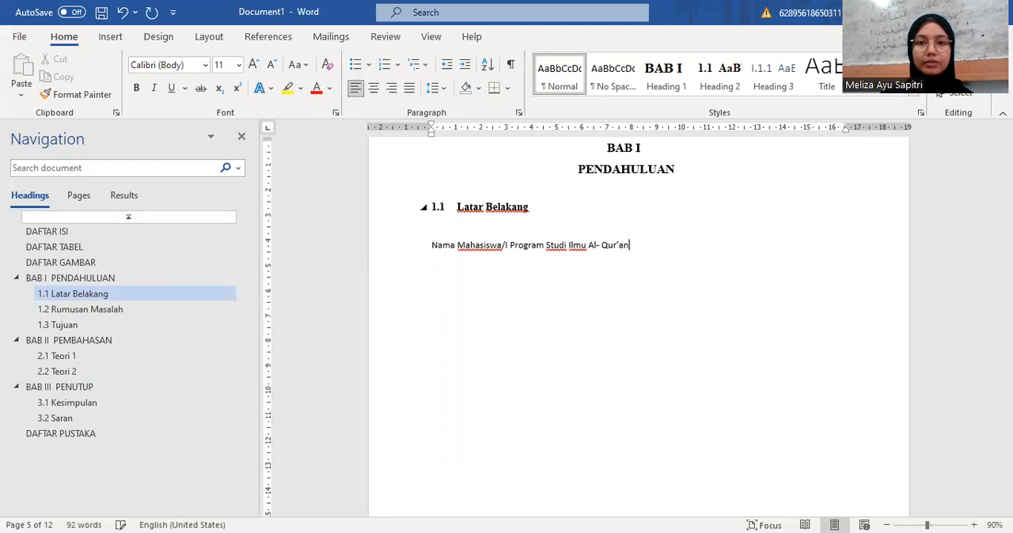
pyautogui.write('dan Tafsir')
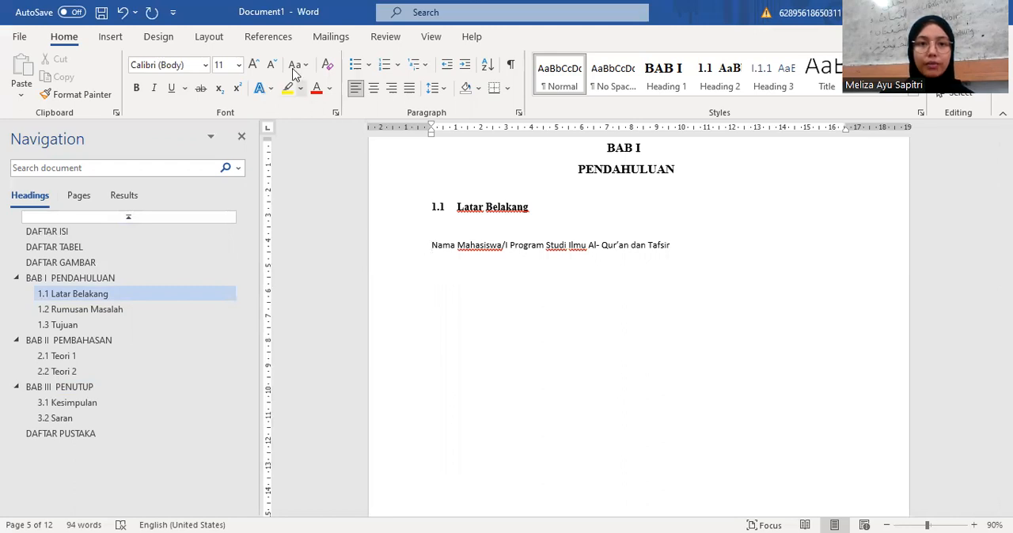
# Step: Start a caption for the line under 1.1 Latar Belakang and choose the Table label
pyautogui.click(270, 38)
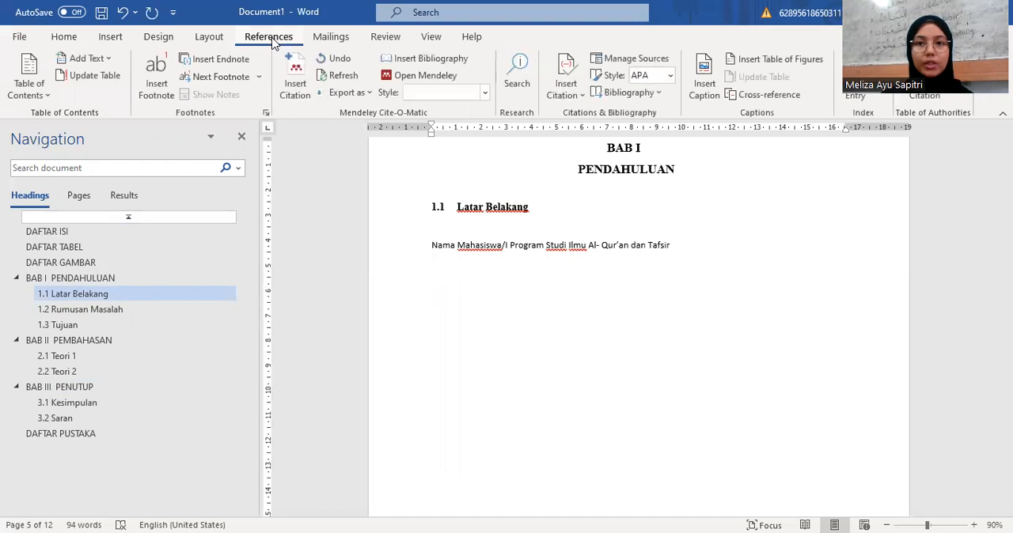
pyautogui.click(699, 83)
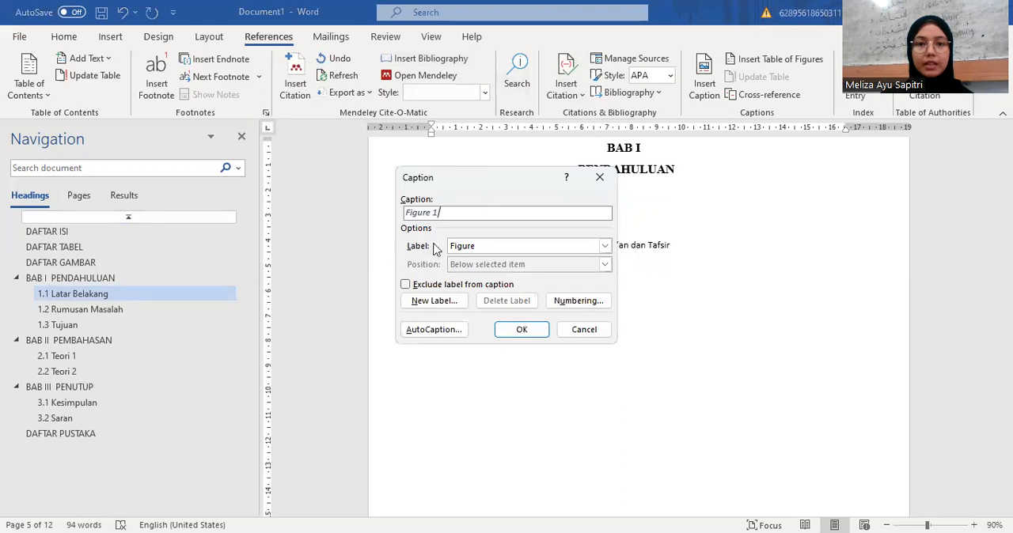
pyautogui.click(482, 247)
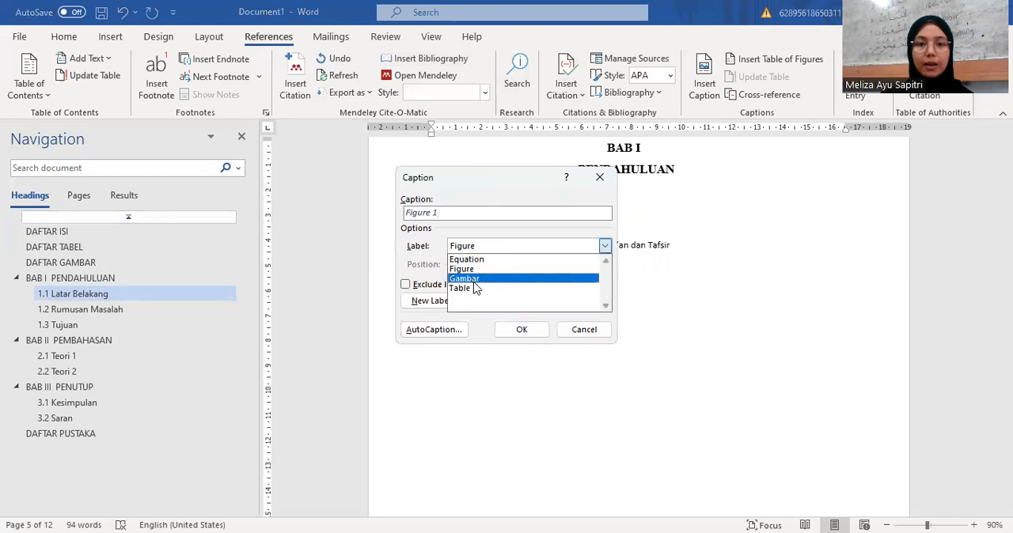
pyautogui.click(468, 288)
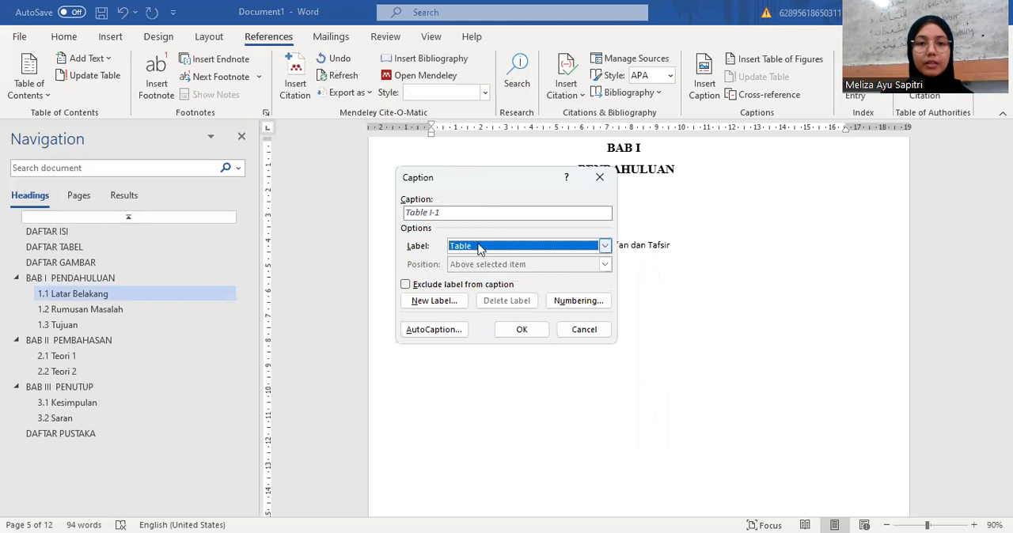
pyautogui.click(475, 247)
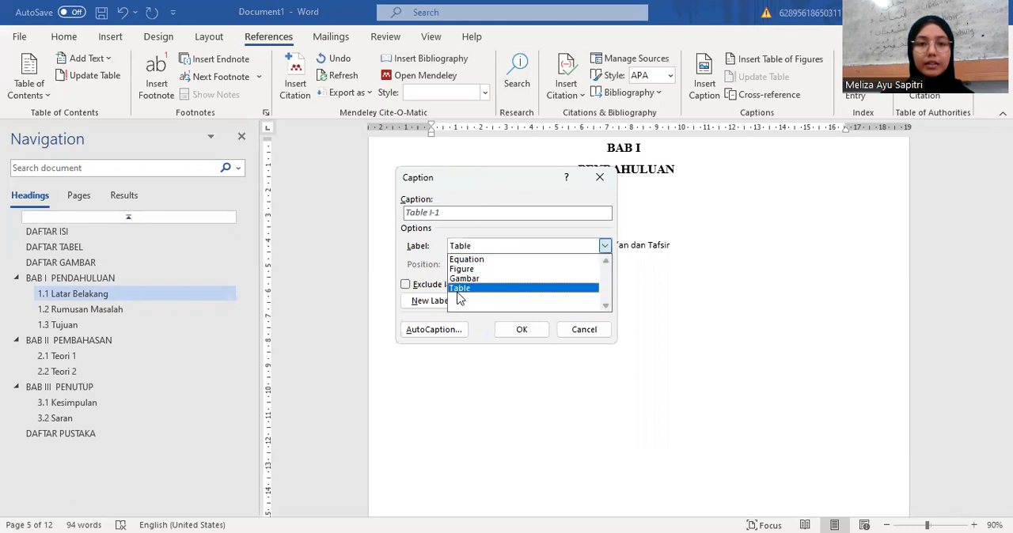
pyautogui.click(484, 247)
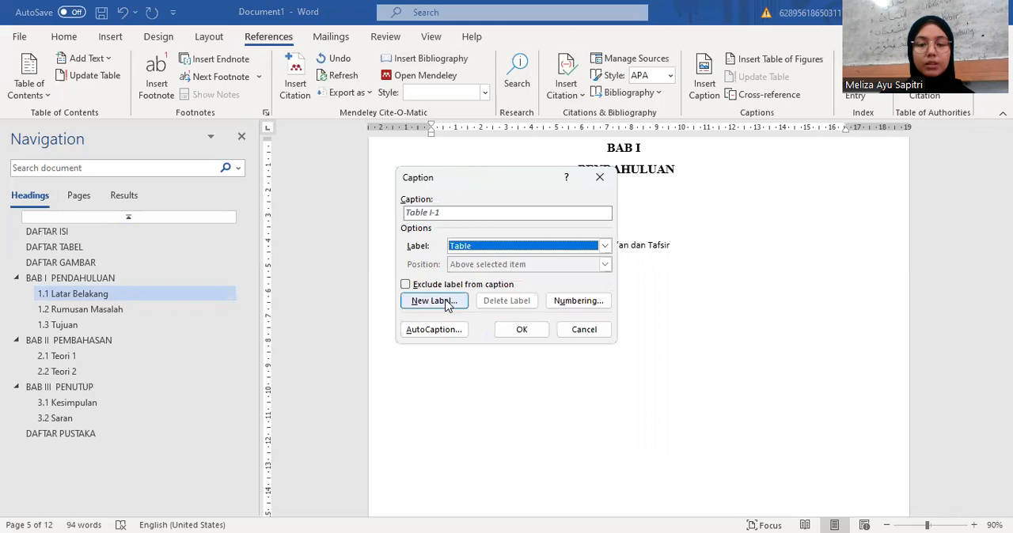
pyautogui.click(448, 304)
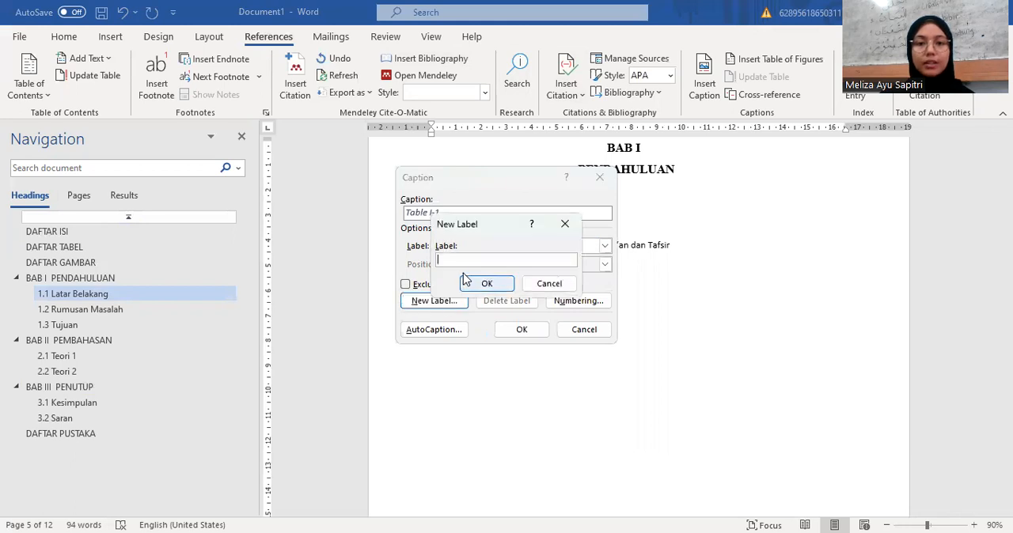
pyautogui.write('tabel')
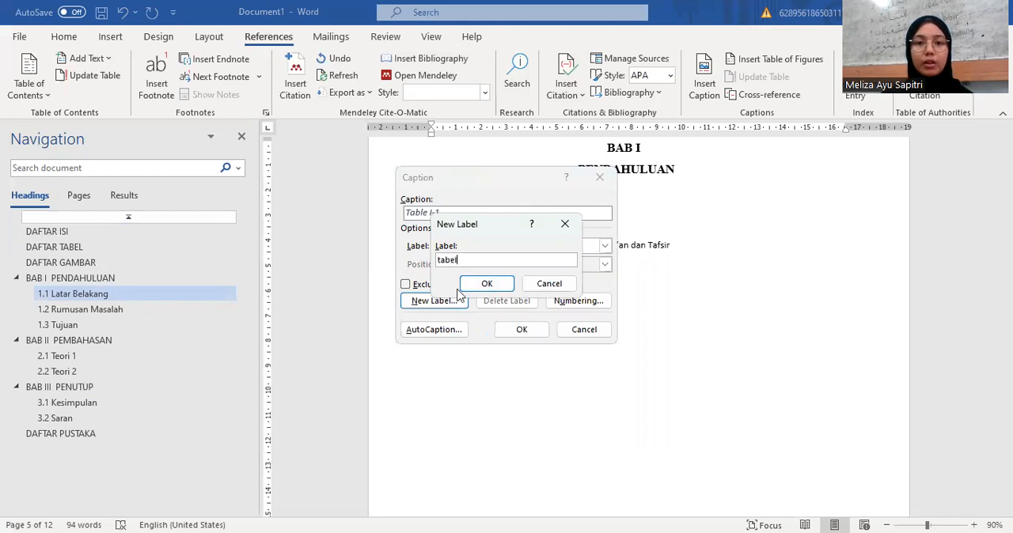
pyautogui.click(537, 287)
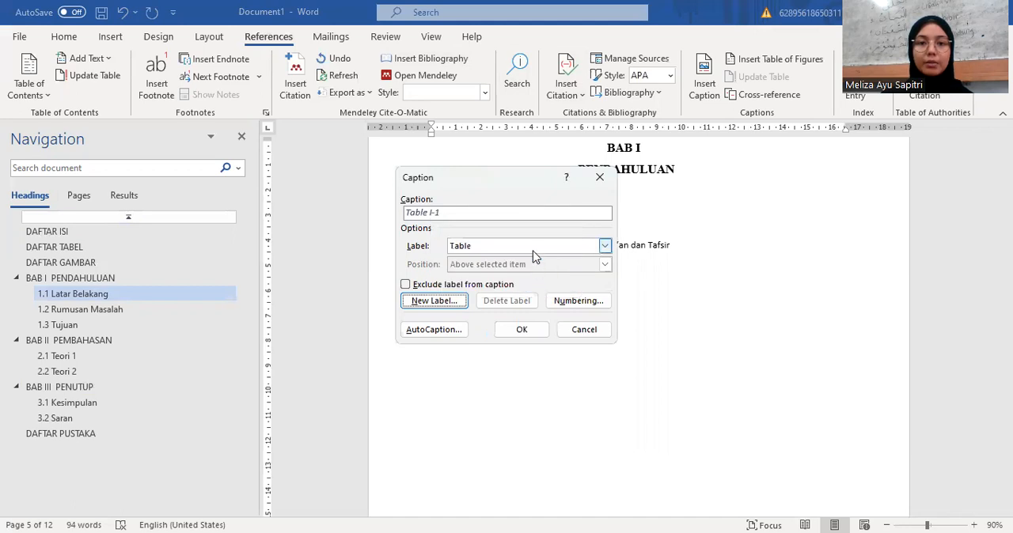
# Step: Keep the Table label and confirm its 1, 2, 3 caption numbering with the Heading 1 chapter number and a hyphen separator
pyautogui.click(531, 250)
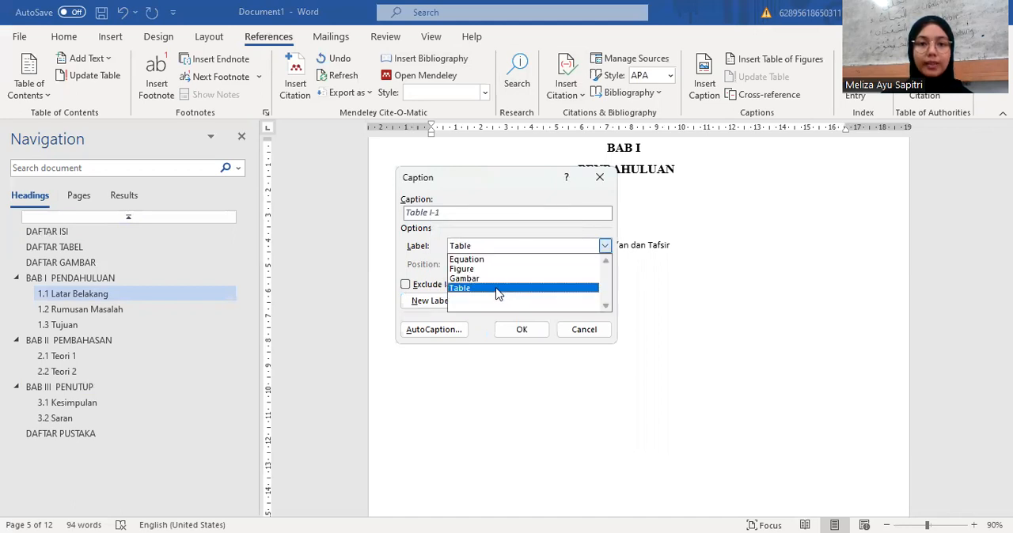
pyautogui.click(497, 290)
pyautogui.click(561, 307)
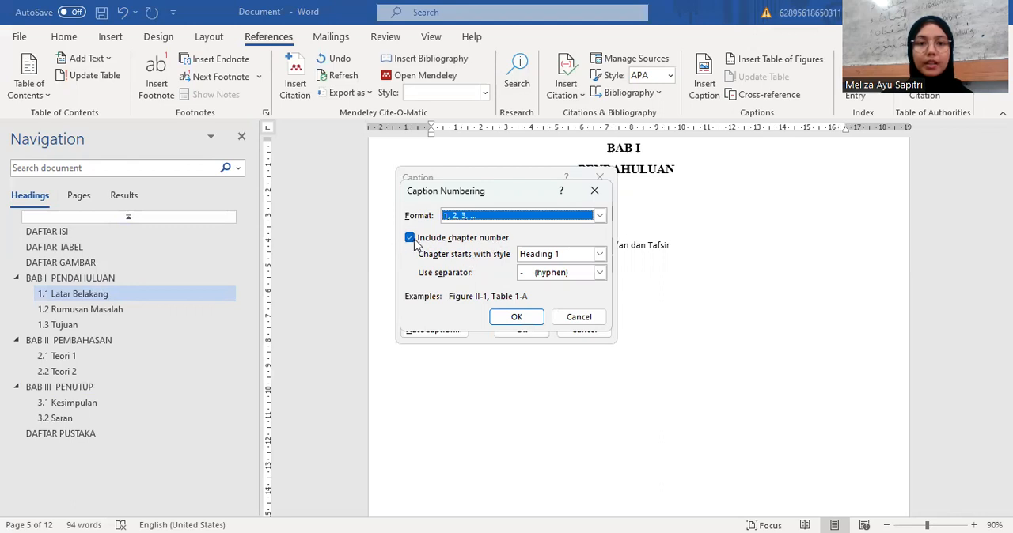
pyautogui.click(517, 318)
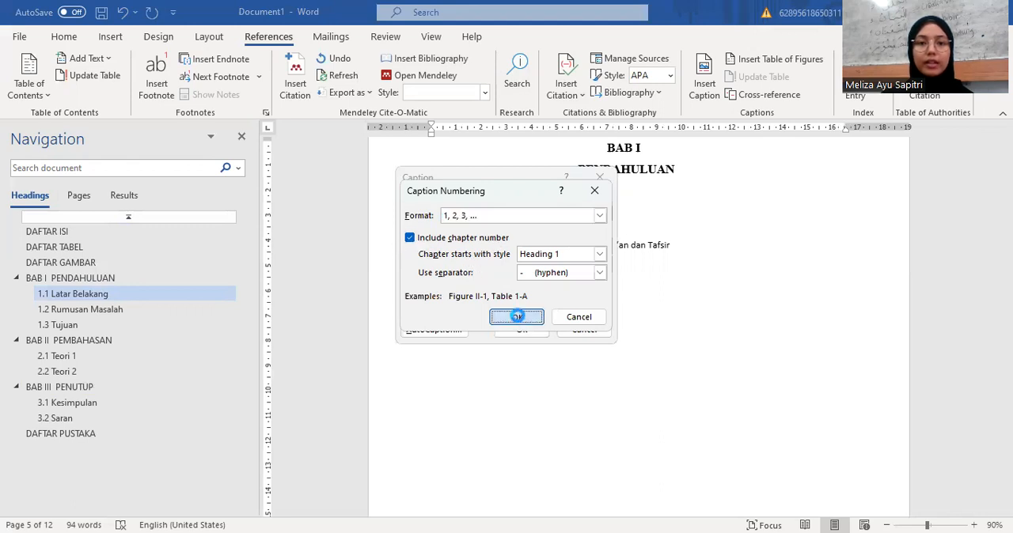
# Step: Insert the chapter-numbered Table caption in front of the line below 1.1 Latar Belakang
pyautogui.click(521, 328)
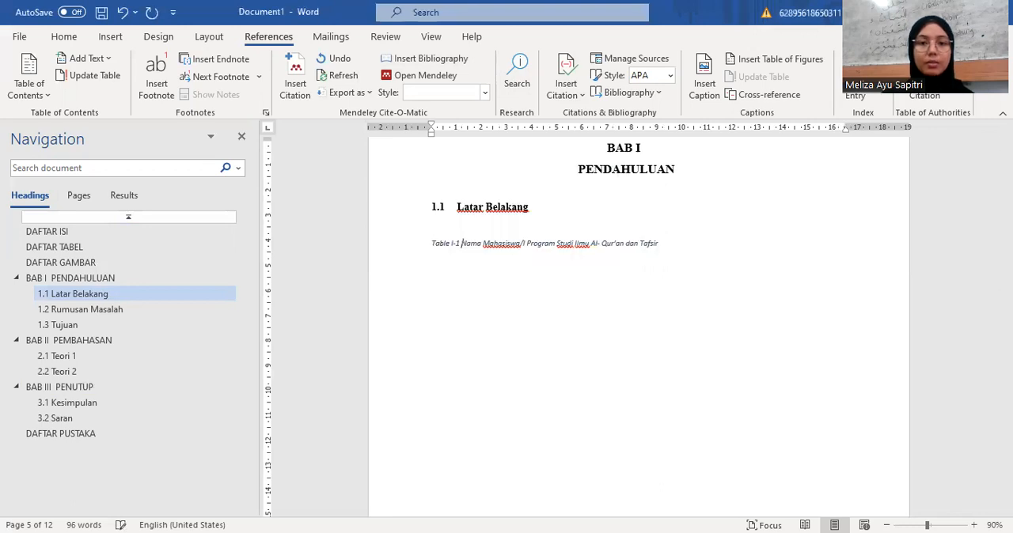
pyautogui.scroll(2, 523, 300)
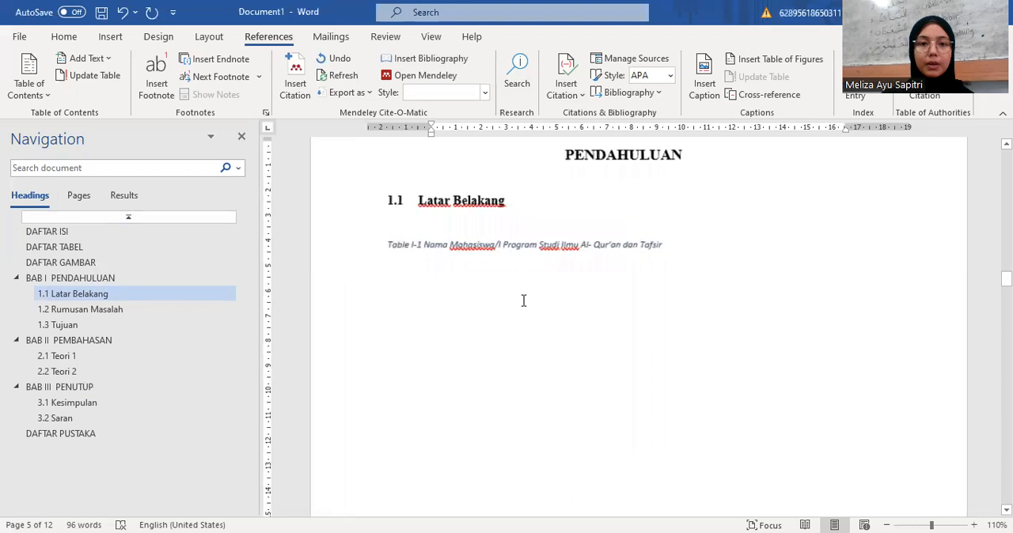
pyautogui.scroll(4, 523, 300)
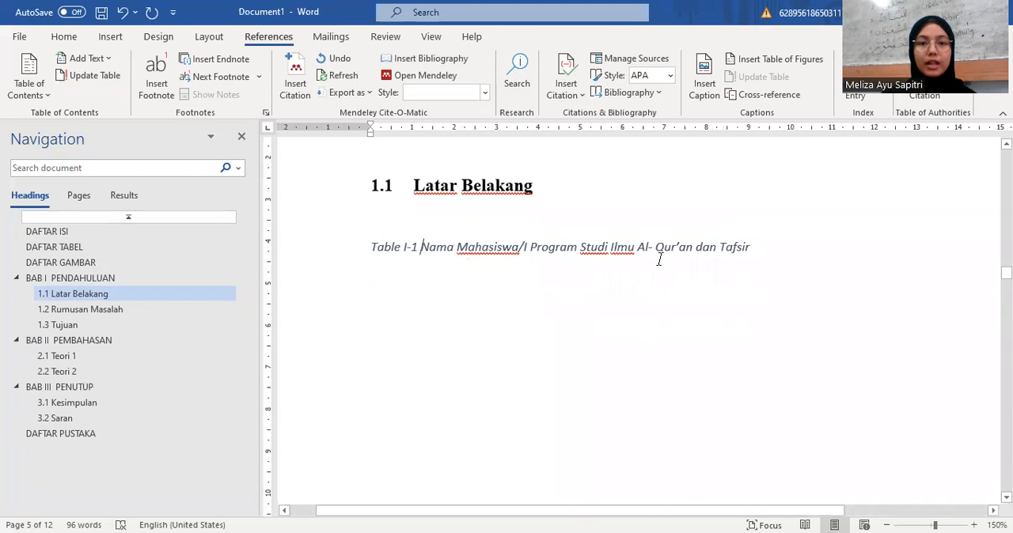
# Step: Modify the Caption style used by the table caption, setting its font to Times New Roman, 12 pt
pyautogui.moveTo(755, 247); pyautogui.dragTo(371, 252)
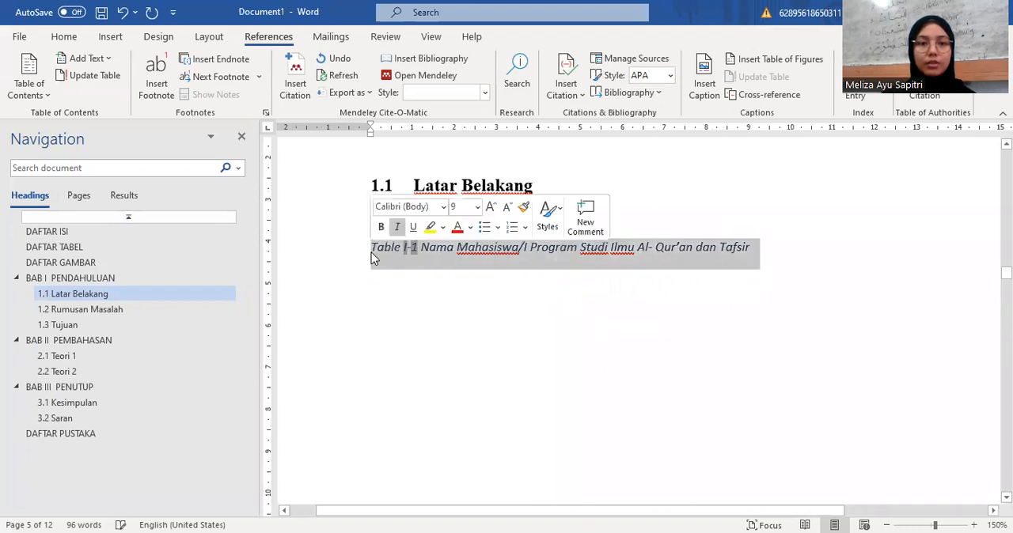
pyautogui.click(67, 38)
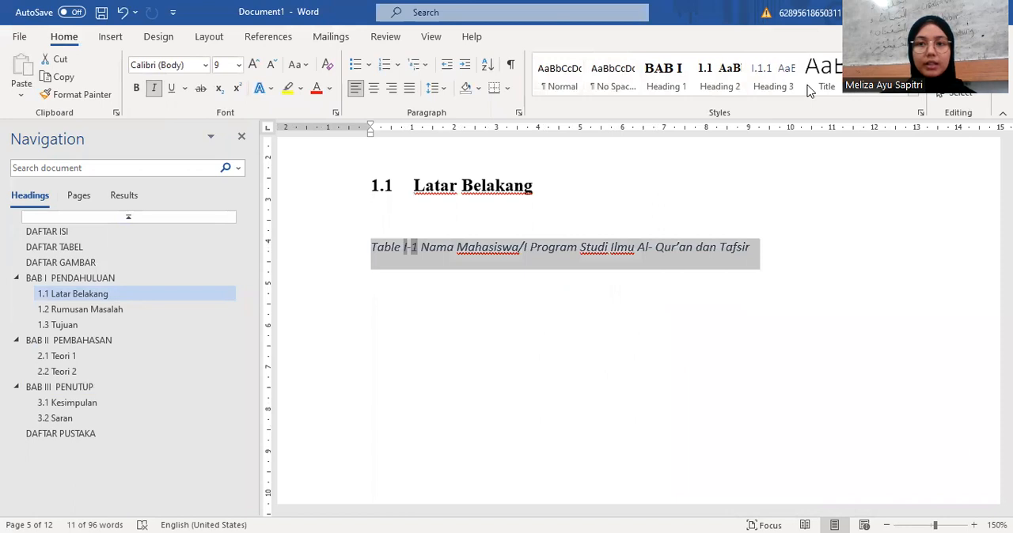
pyautogui.click(916, 98)
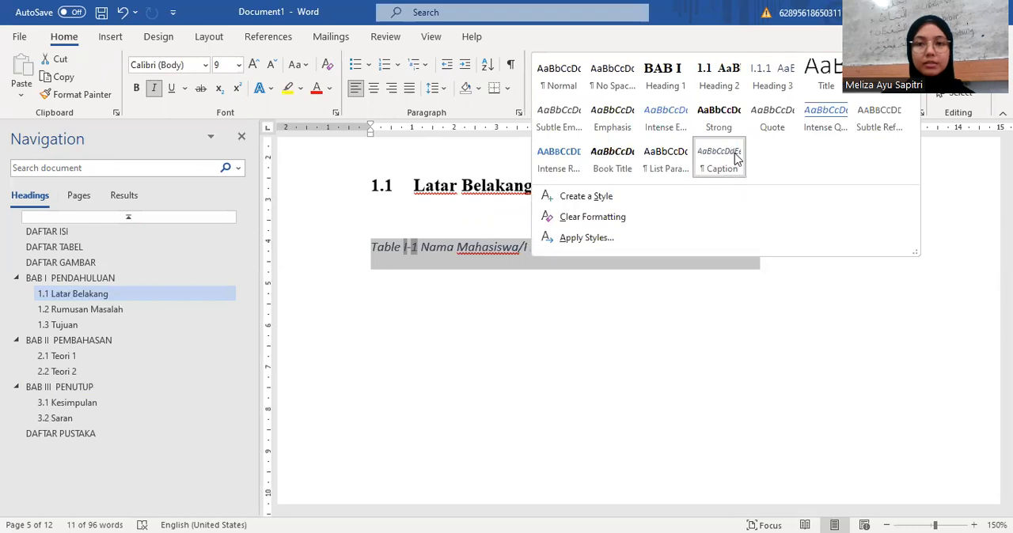
pyautogui.rightClick(735, 159)
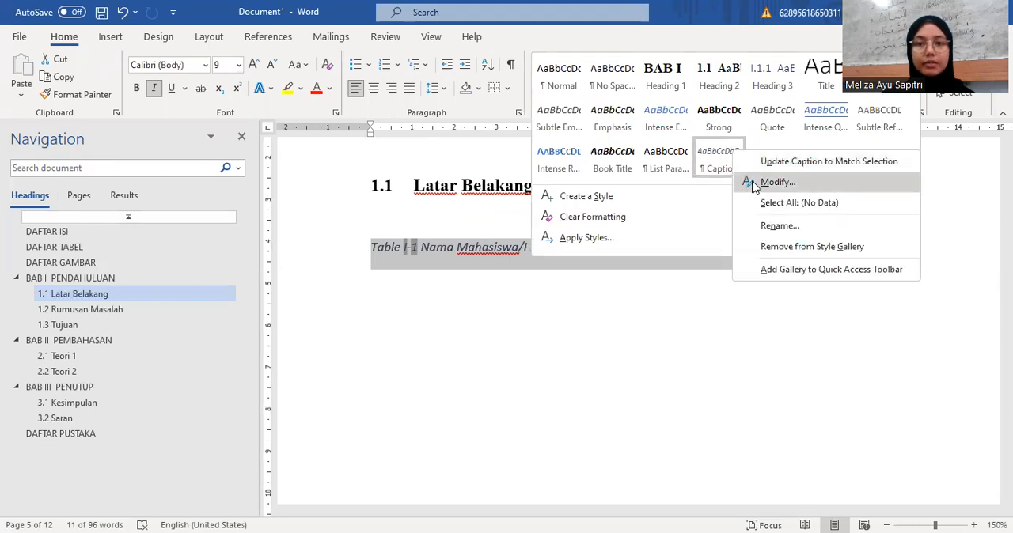
pyautogui.click(755, 182)
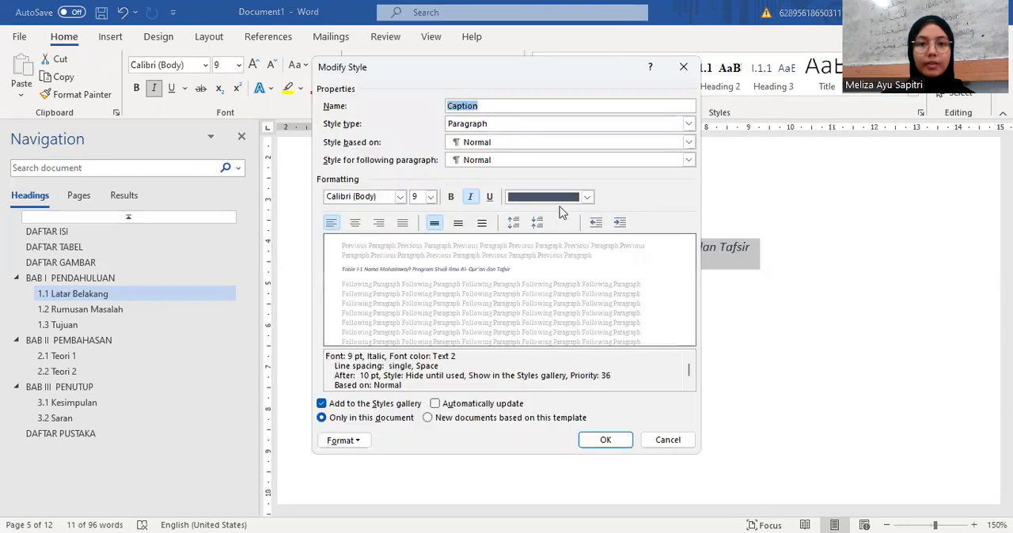
pyautogui.click(401, 196)
pyautogui.click(393, 246)
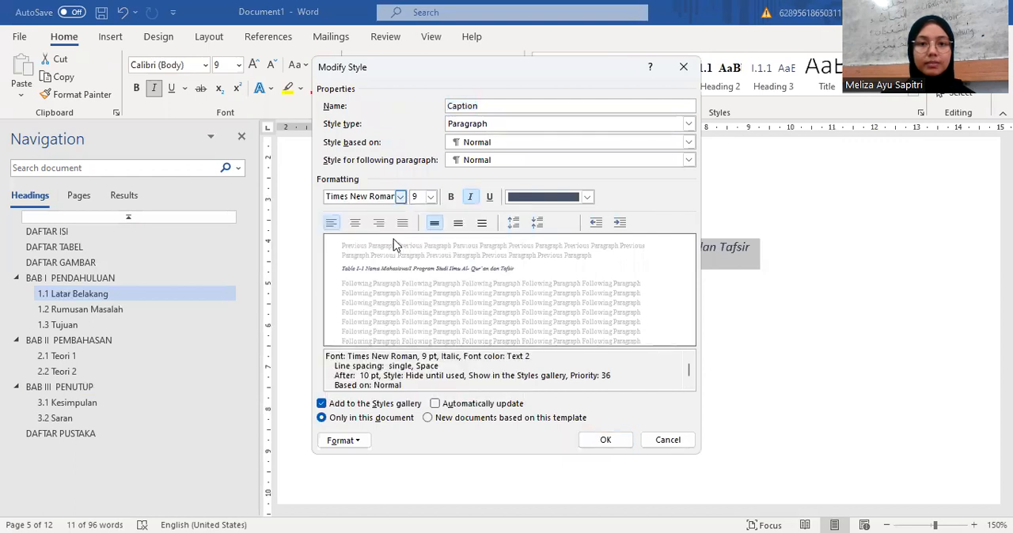
pyautogui.click(431, 197)
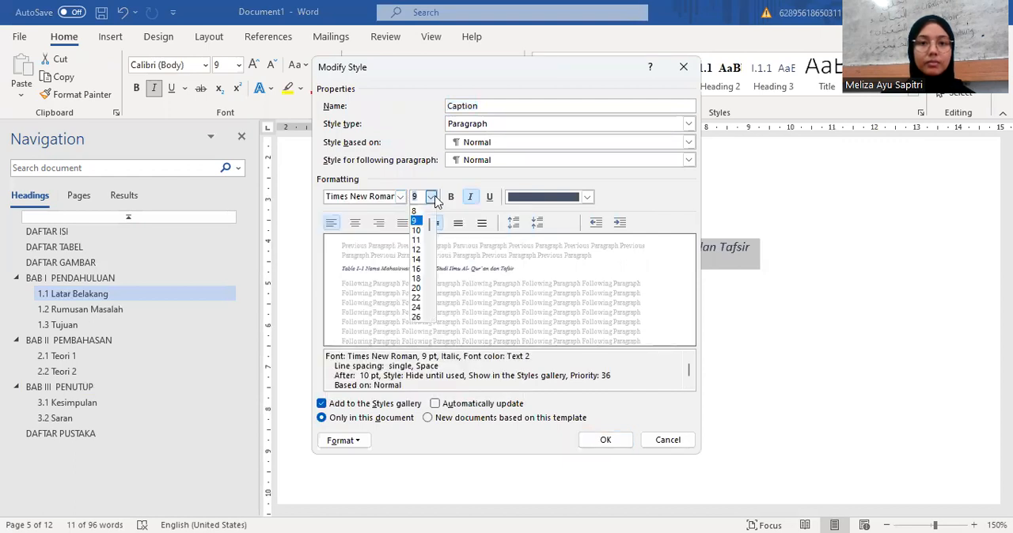
pyautogui.click(416, 249)
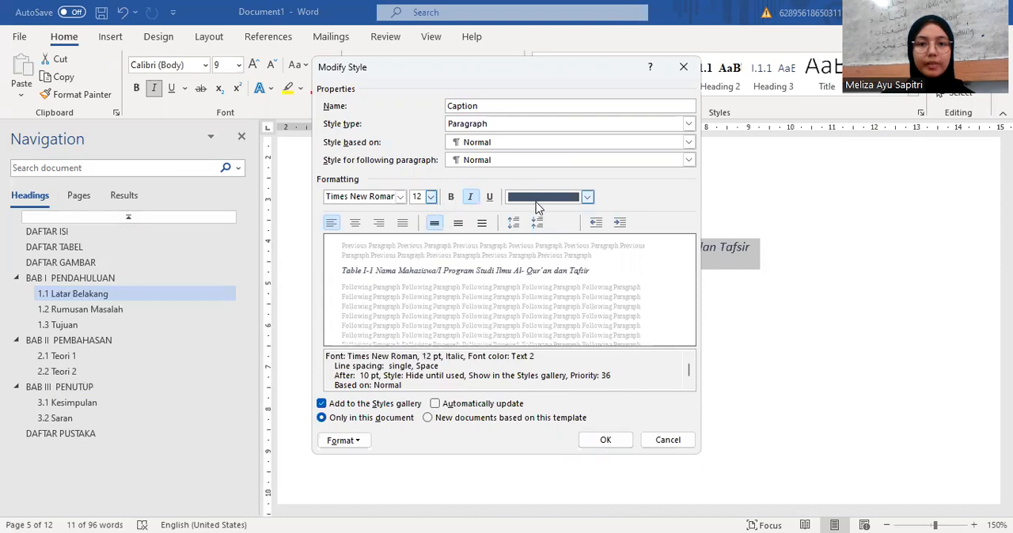
# Step: Make the Caption style non-italic and black with 1.5 line spacing, and apply the style changes
pyautogui.click(473, 198)
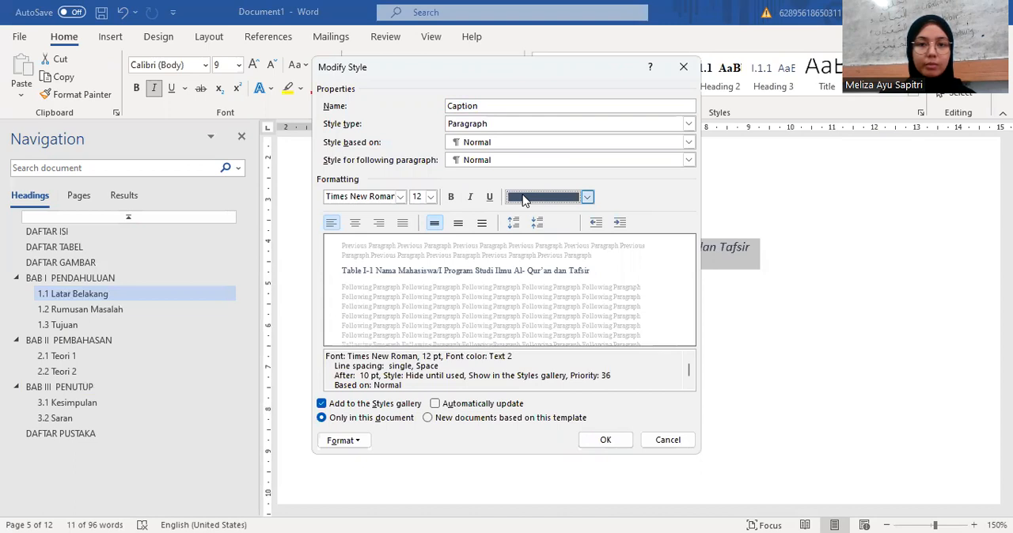
pyautogui.click(521, 200)
pyautogui.click(524, 258)
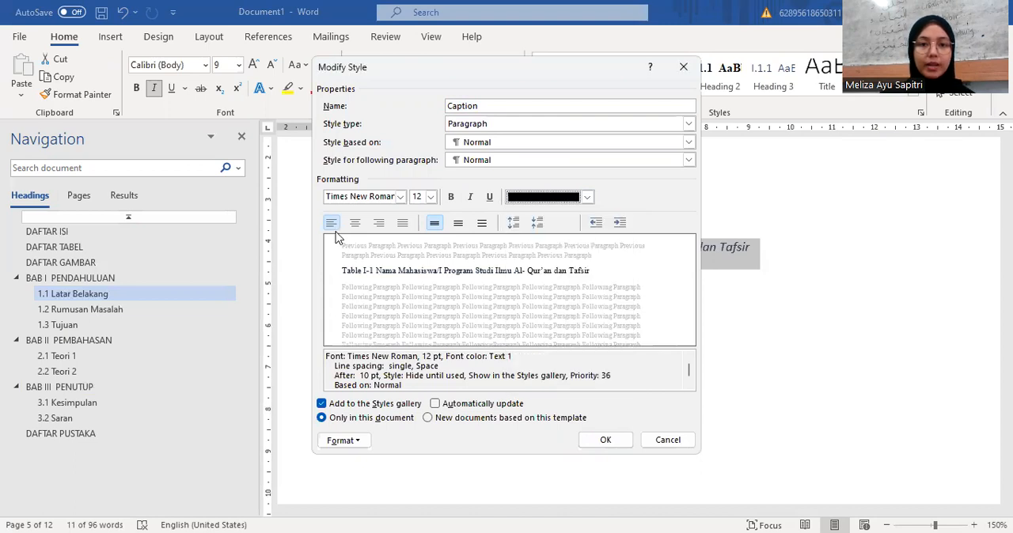
pyautogui.click(459, 224)
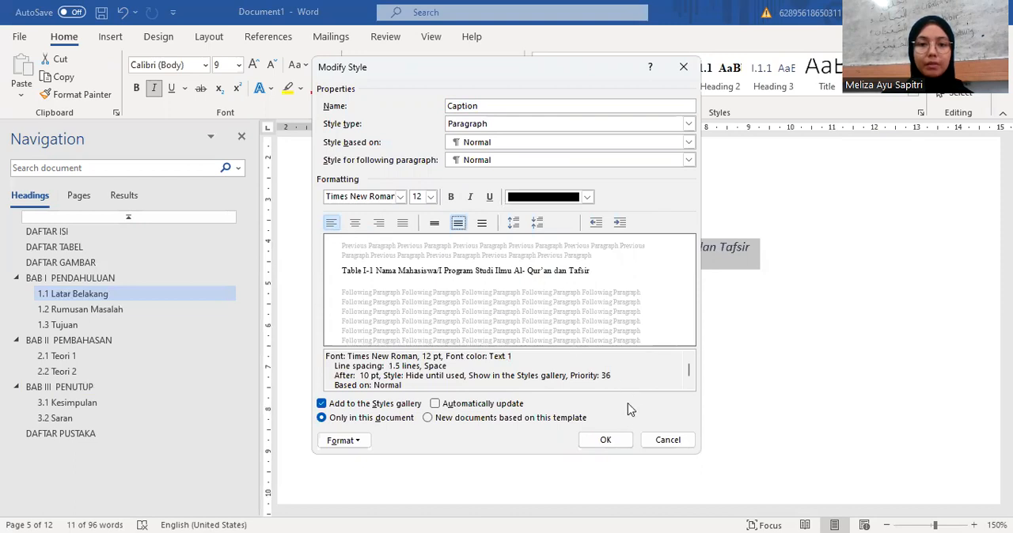
pyautogui.click(608, 443)
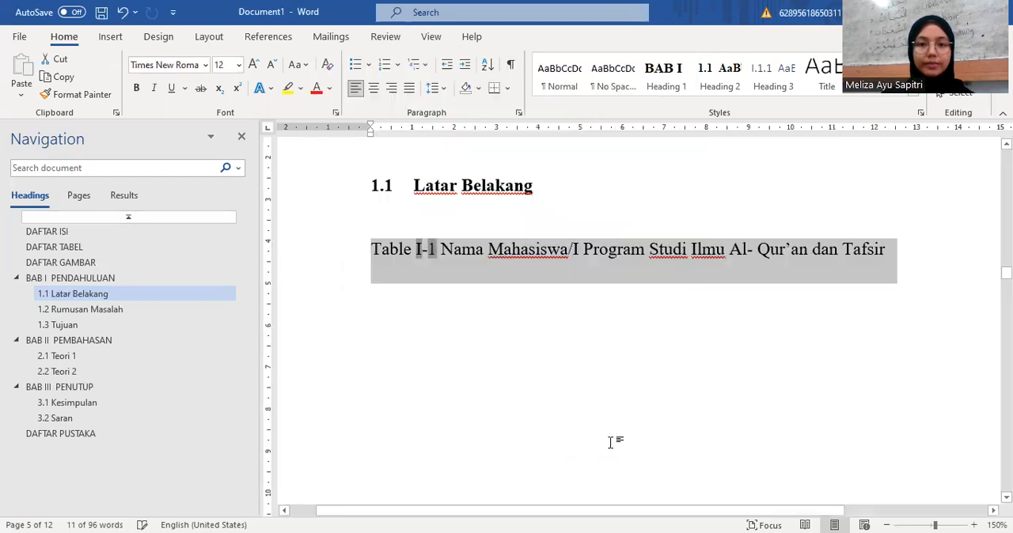
pyautogui.click(611, 440)
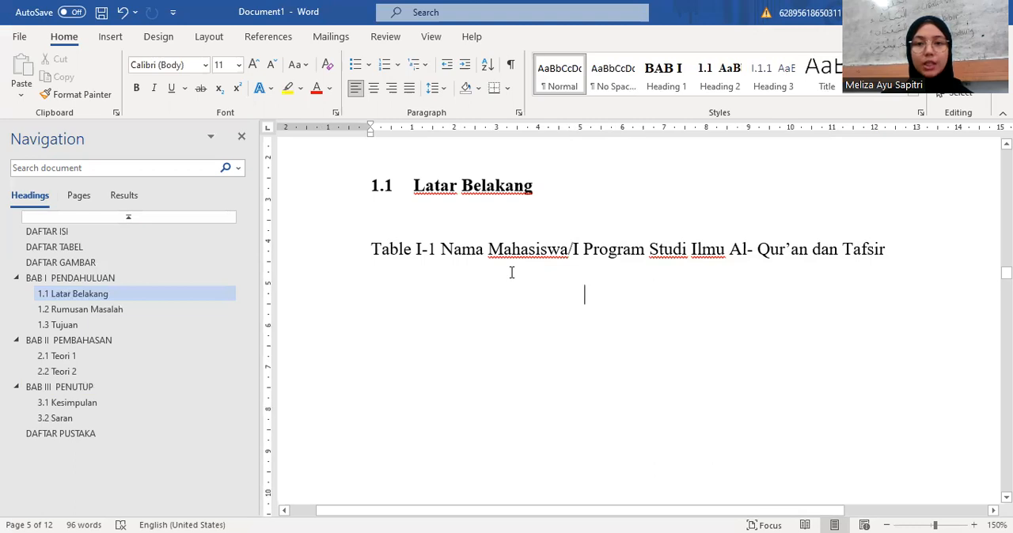
# Step: Insert a table with 3 columns and 4 rows on a new line below the table caption
pyautogui.click(885, 251)
pyautogui.press('Return')
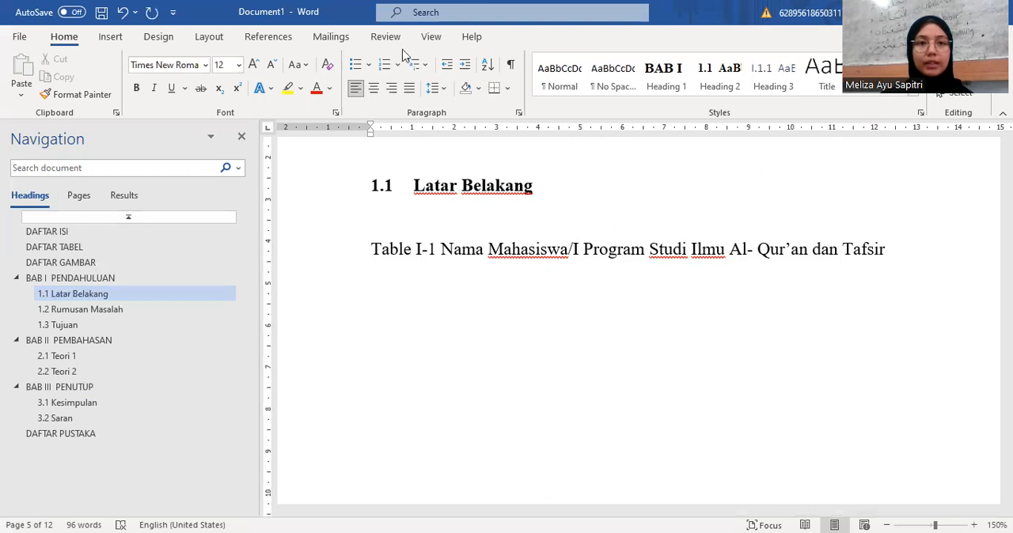
pyautogui.click(110, 37)
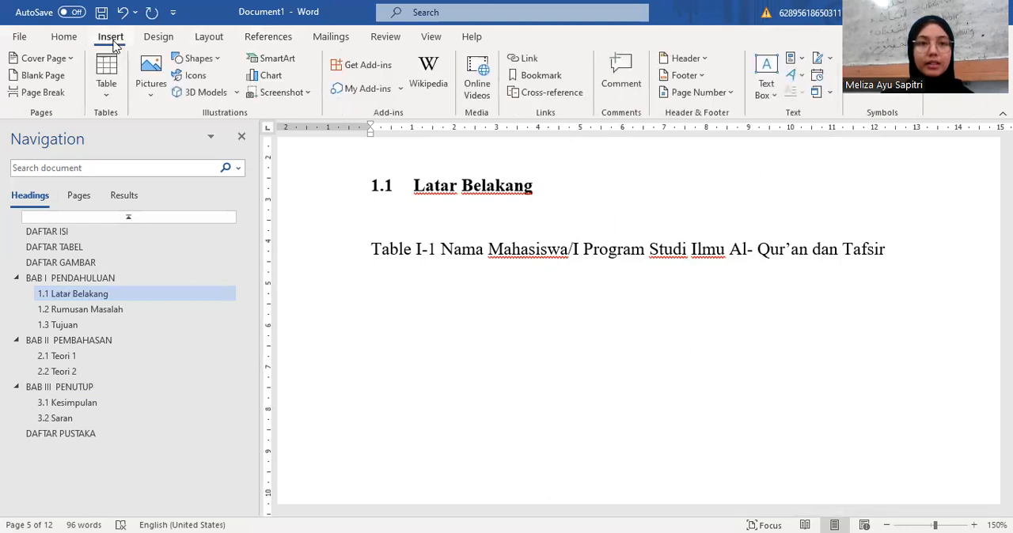
pyautogui.click(111, 75)
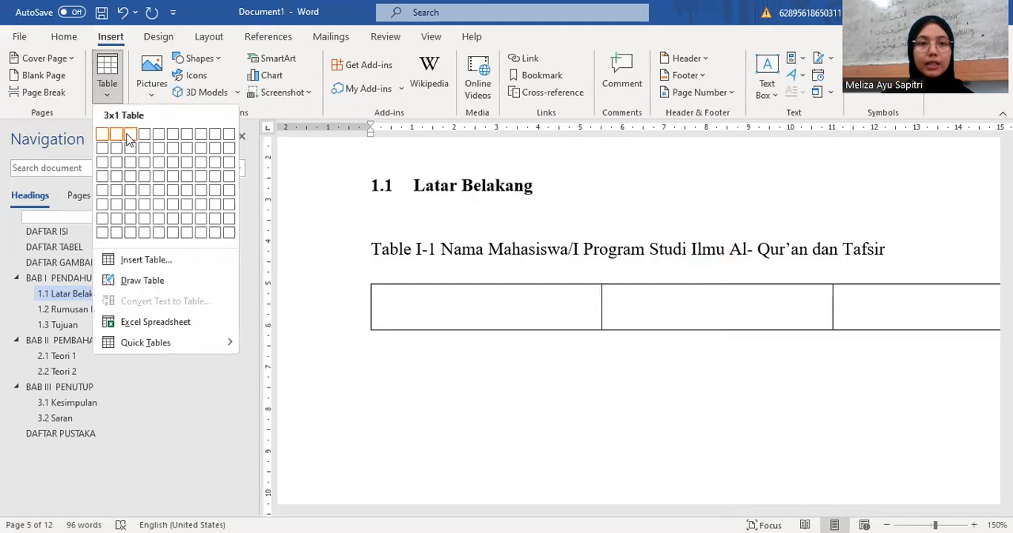
pyautogui.click(129, 179)
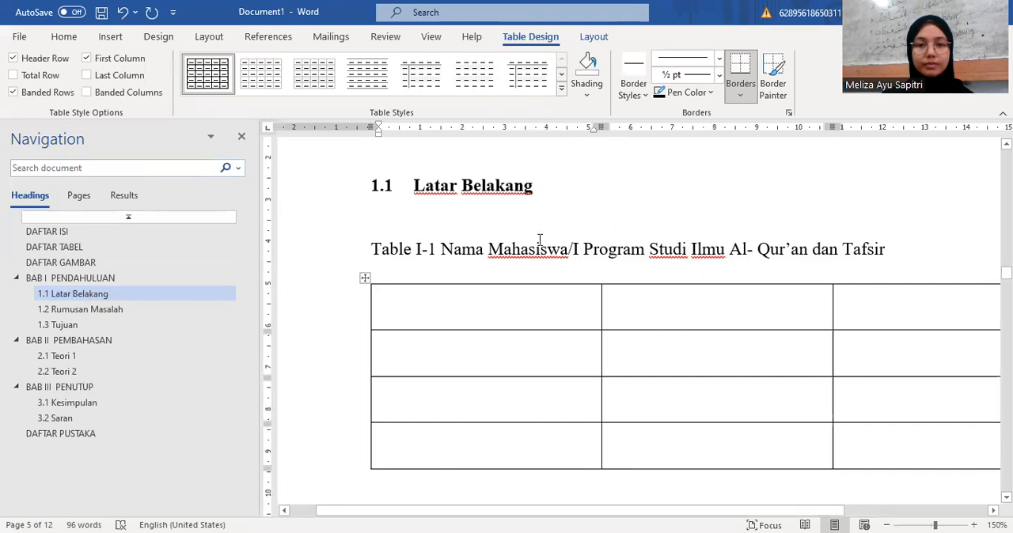
# Step: Narrow the table's first column to about 1 cm and shift the second column's far border to widen the third column
pyautogui.keyDown('ctrl'); pyautogui.scroll(-4, 539, 239); pyautogui.keyUp('ctrl')
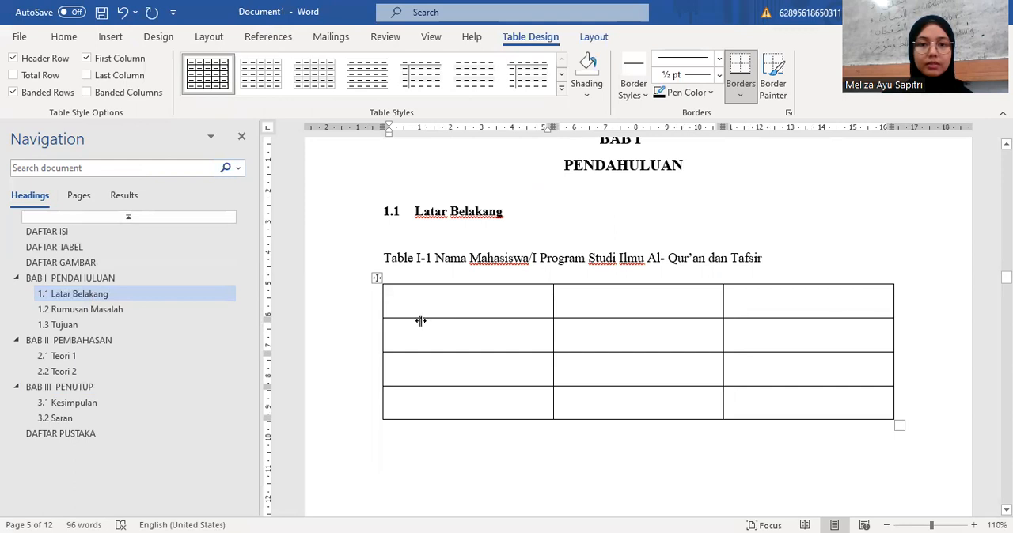
pyautogui.moveTo(420, 320); pyautogui.dragTo(413, 312)
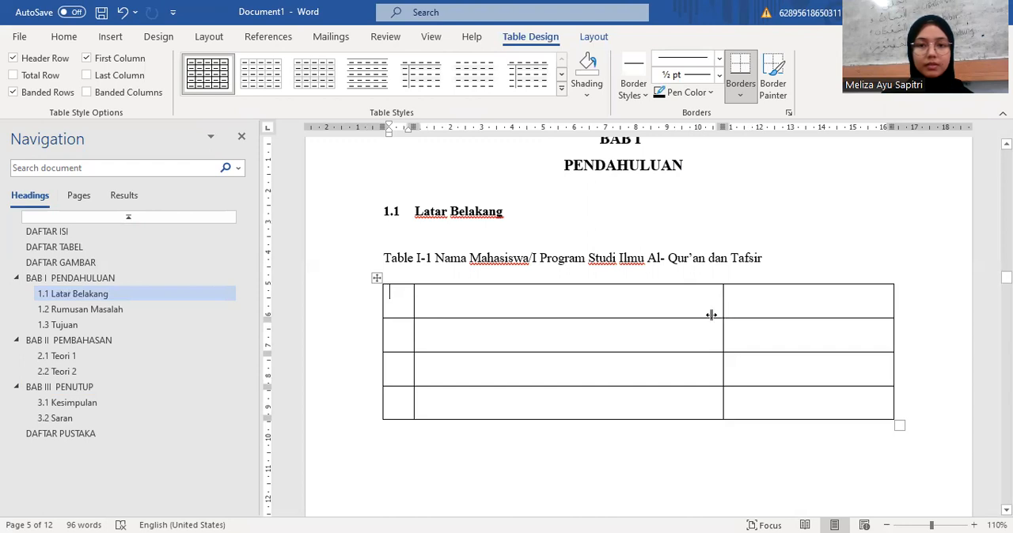
pyautogui.moveTo(627, 331); pyautogui.dragTo(641, 329)
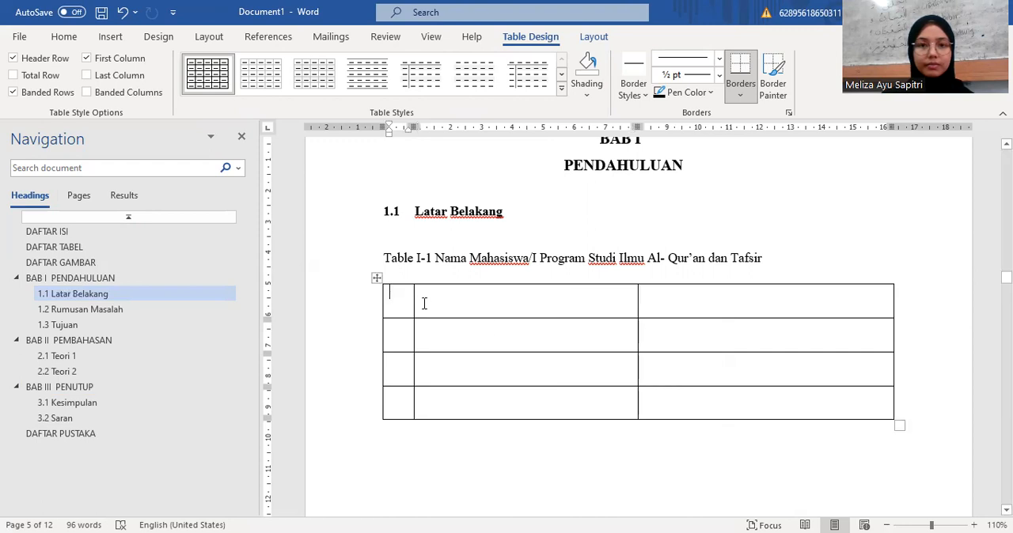
# Step: Fill the table's header row with "NO", "Nama Mahasiswa/i" and "Jumlah"
pyautogui.write('NO')
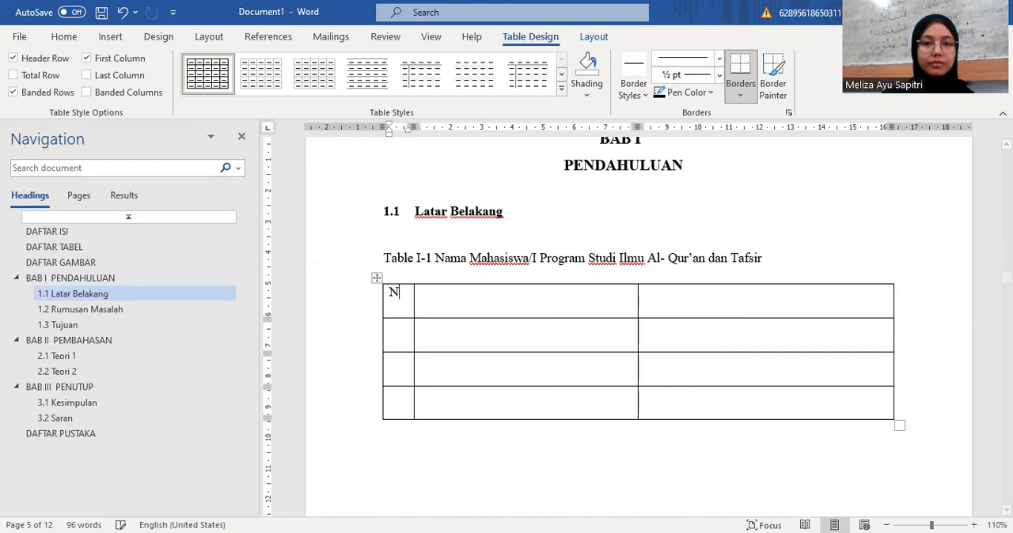
pyautogui.click(448, 313)
pyautogui.write('Nama')
pyautogui.press('BackSpace')
pyautogui.press('BackSpace')
pyautogui.press('BackSpace')
pyautogui.write('ama ')
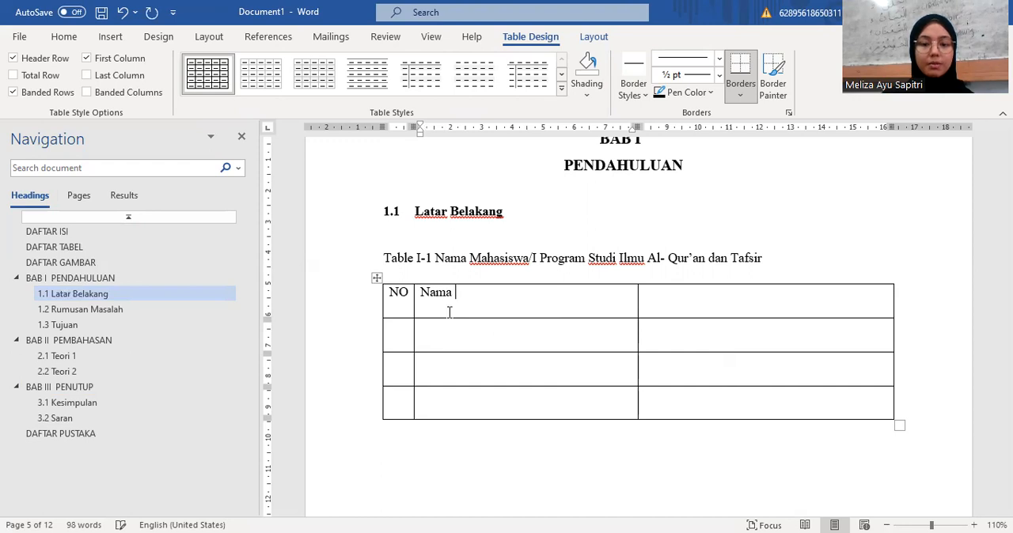
pyautogui.write('Maha')
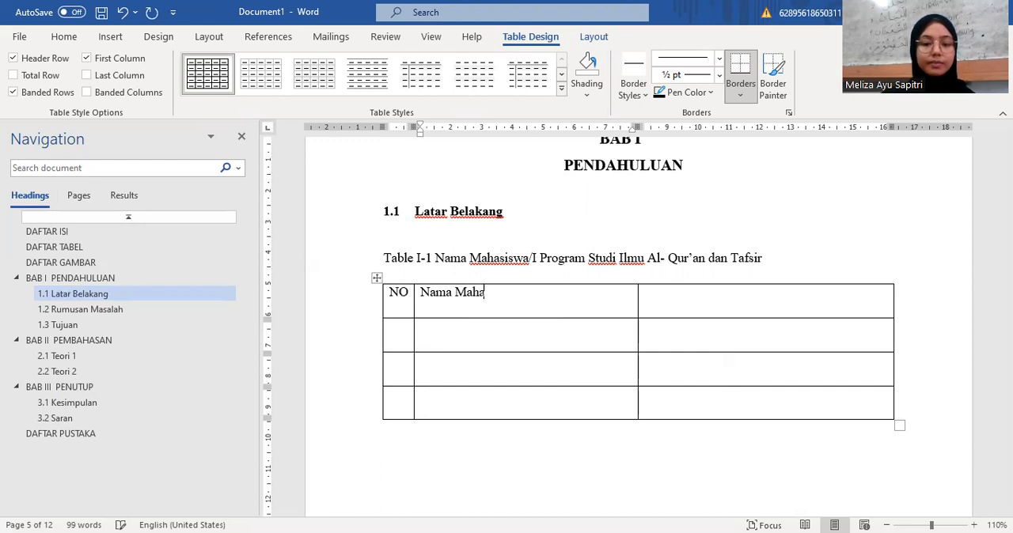
pyautogui.write('siswa/i')
pyautogui.click(693, 309)
pyautogui.write('jumlah')
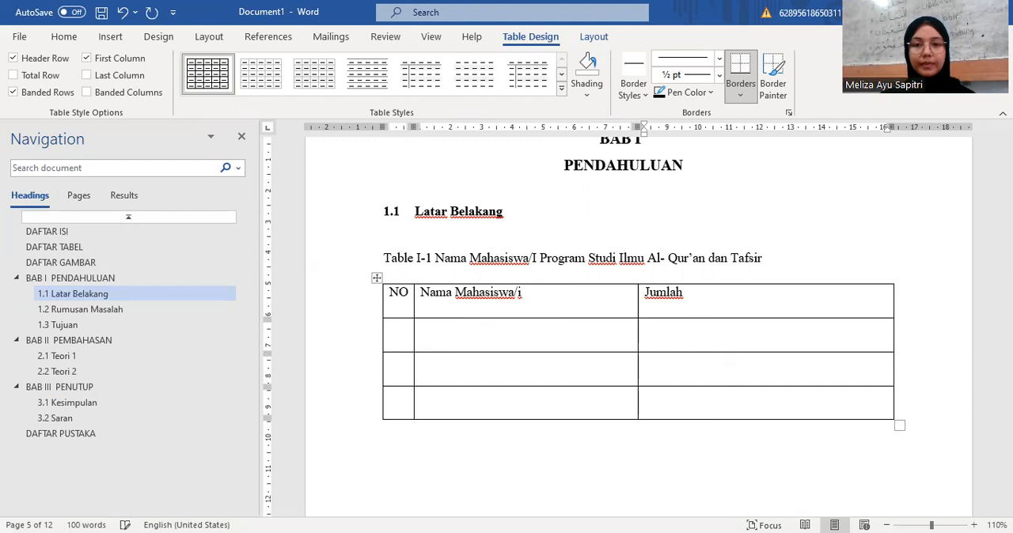
# Step: Center the text in the table's header row
pyautogui.moveTo(710, 307); pyautogui.dragTo(397, 294)
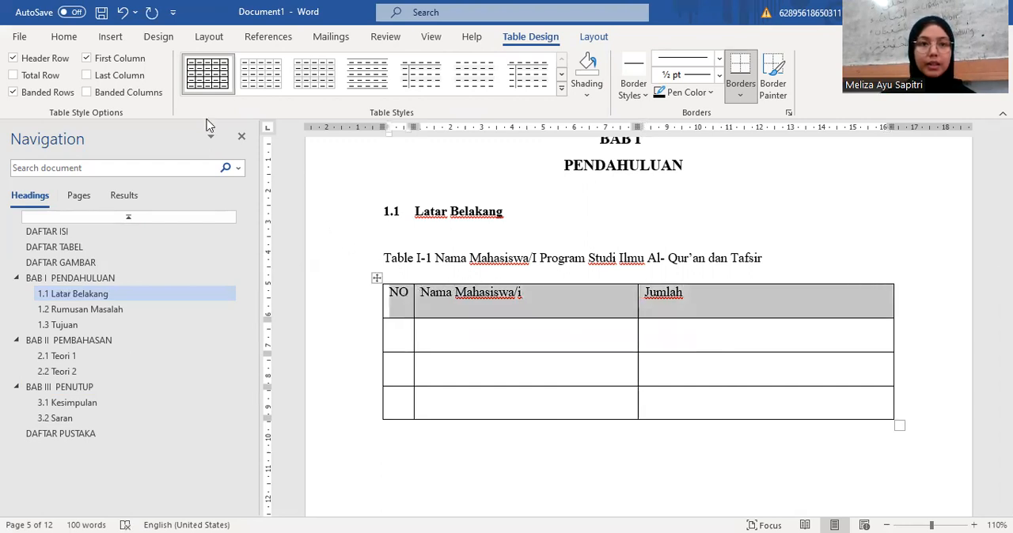
pyautogui.click(65, 37)
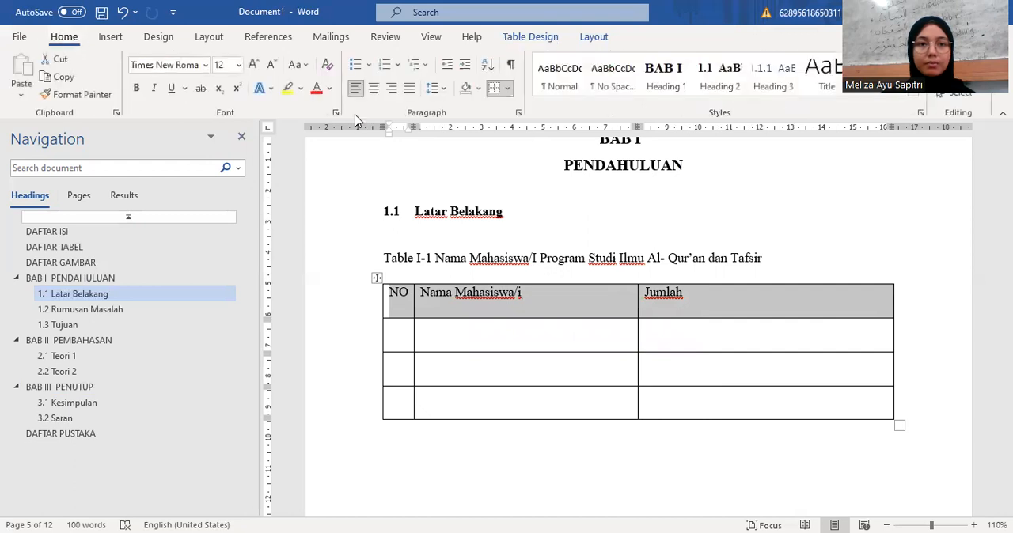
pyautogui.click(373, 90)
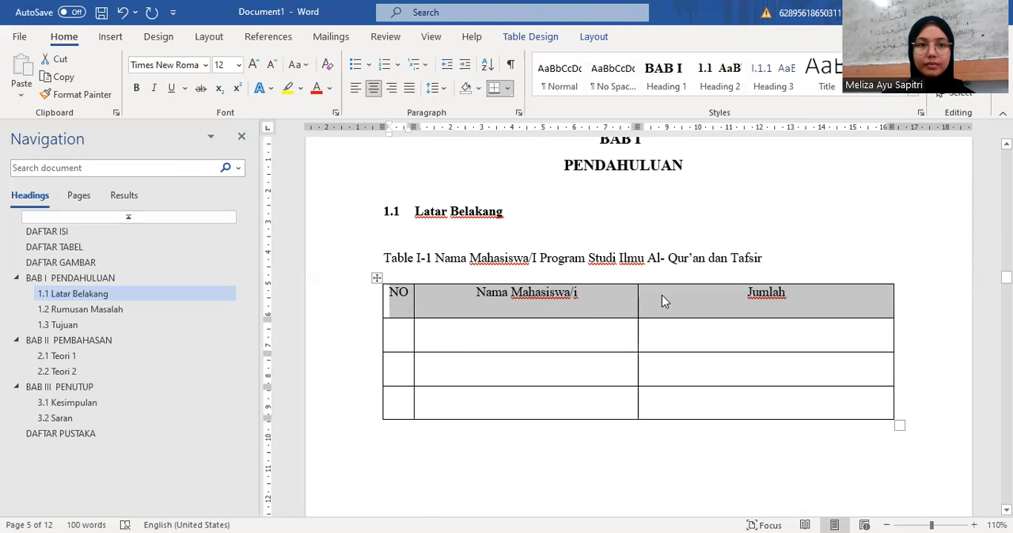
pyautogui.click(791, 258)
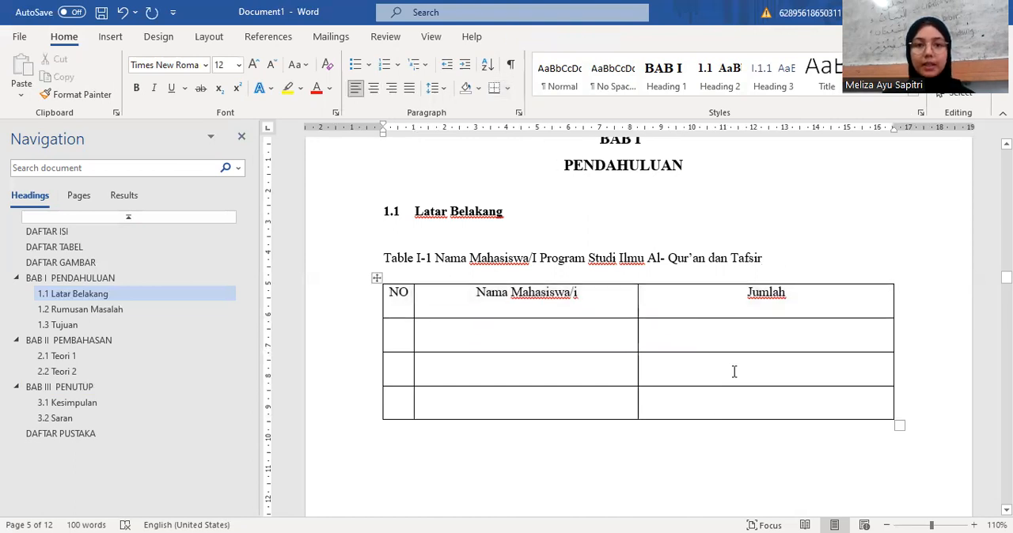
# Step: Copy the table caption and its table from section 1.1 and paste them below the 2.1 Teori 1 heading
pyautogui.scroll(-2, 733, 371)
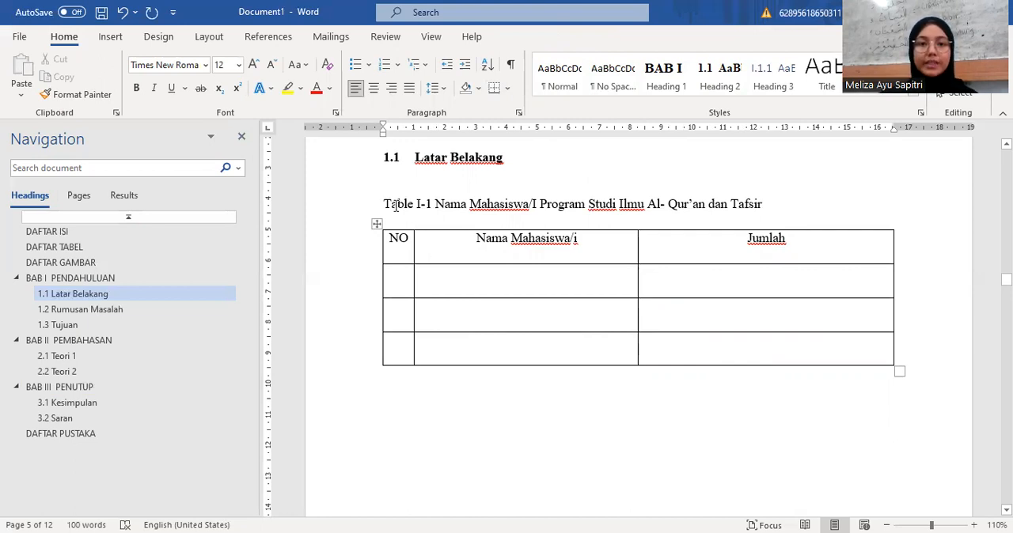
pyautogui.moveTo(383, 203); pyautogui.dragTo(842, 361)
pyautogui.hotkey('ctrl', 'c')
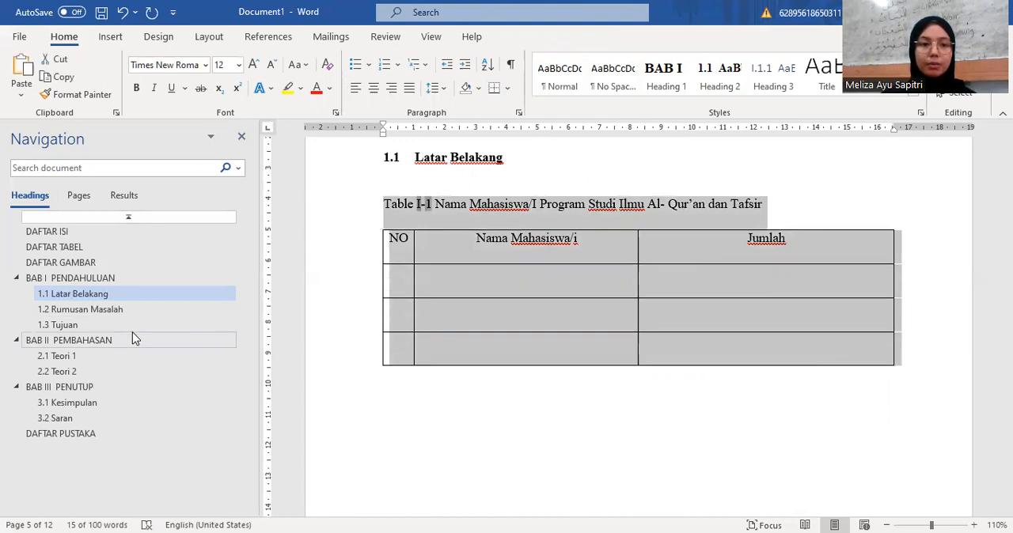
pyautogui.click(110, 340)
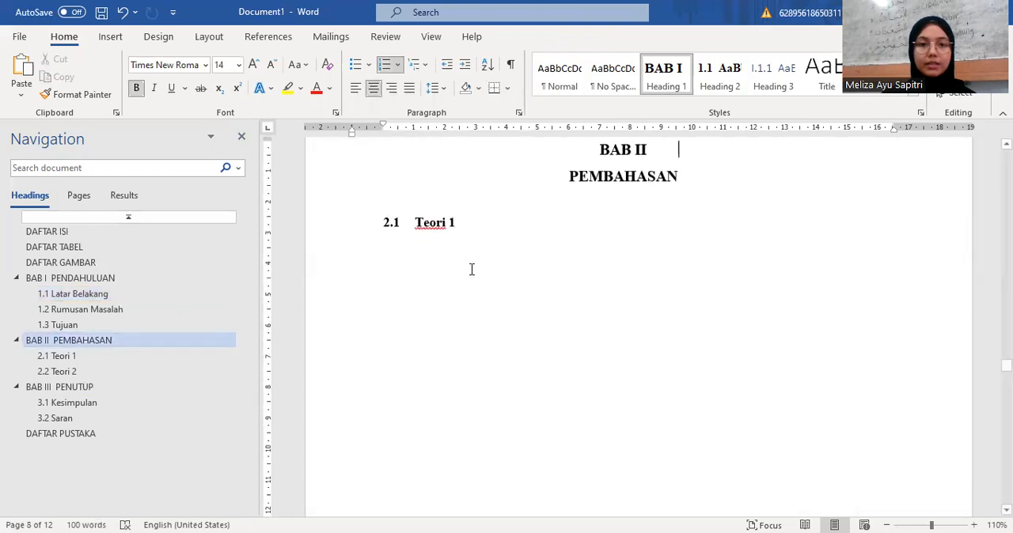
pyautogui.click(414, 272)
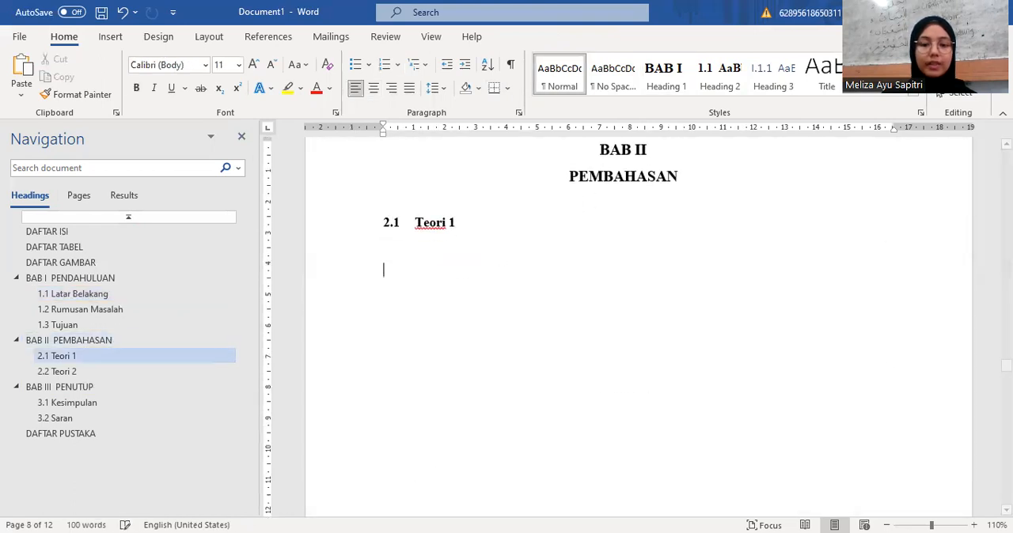
pyautogui.hotkey('ctrl', 'v')
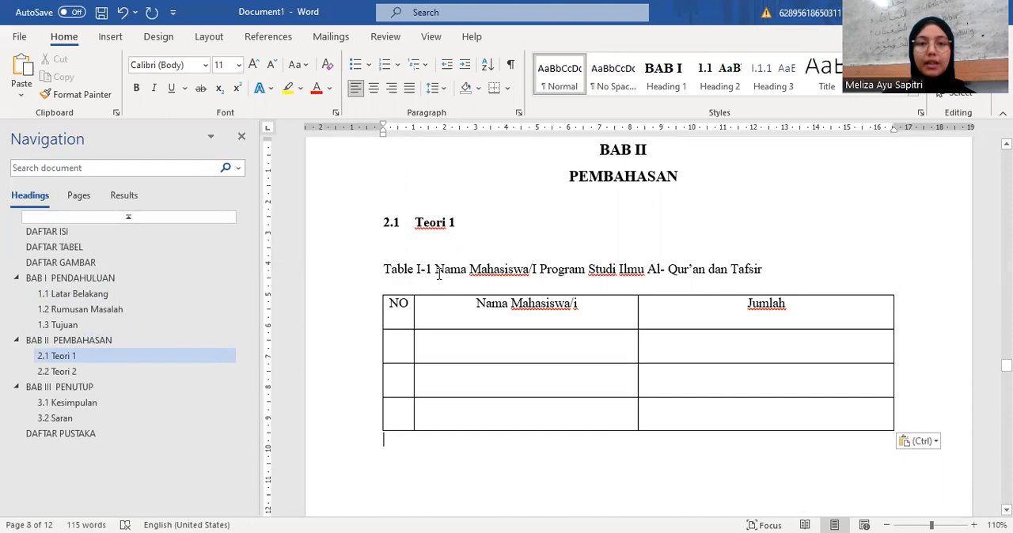
# Step: Update the numbering fields in the pasted table caption under 2.1 Teori 1 to match its chapter
pyautogui.moveTo(383, 274); pyautogui.dragTo(764, 275)
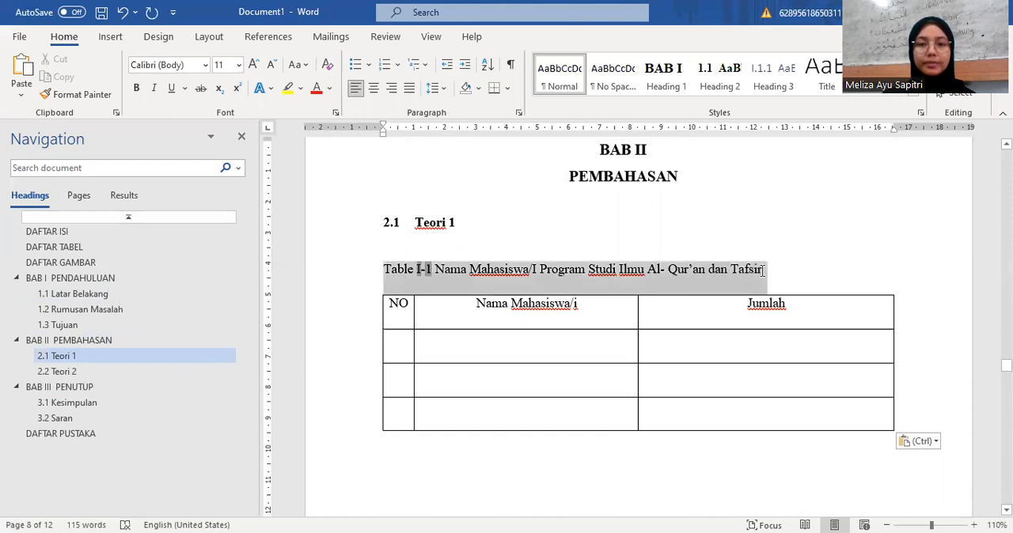
pyautogui.rightClick(569, 275)
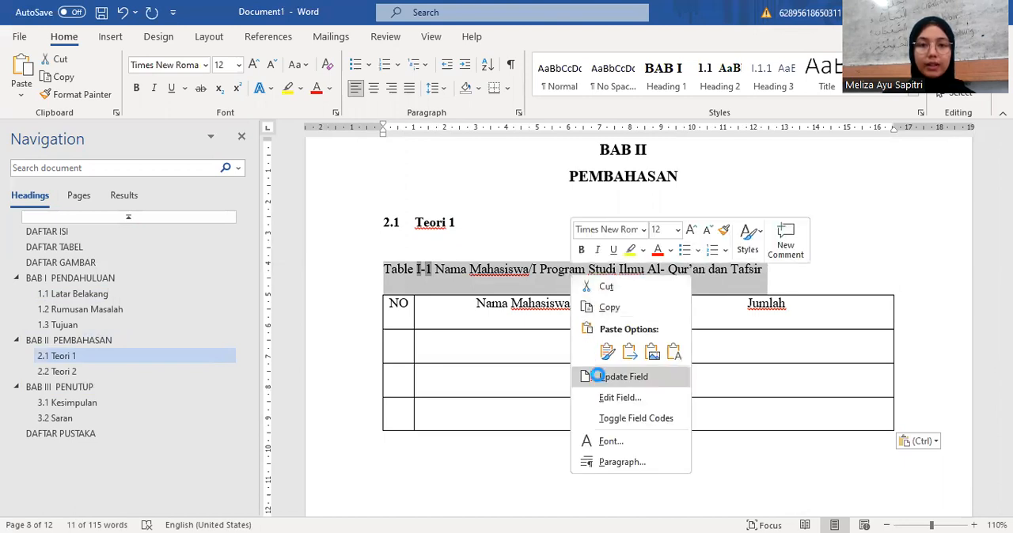
pyautogui.click(622, 376)
pyautogui.click(475, 239)
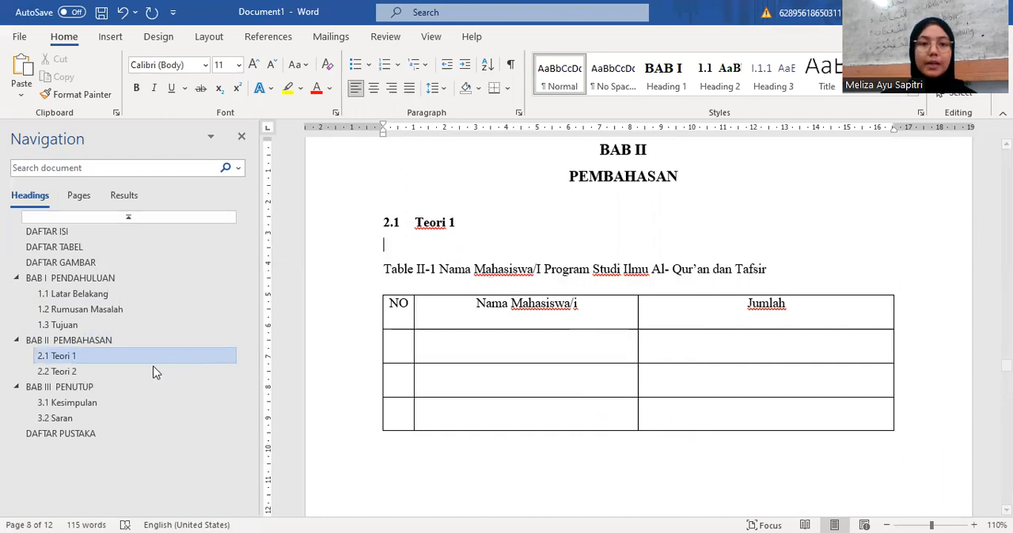
# Step: Paste the copied caption and table below the 3.1 Kesimpulan heading in BAB III
pyautogui.click(129, 387)
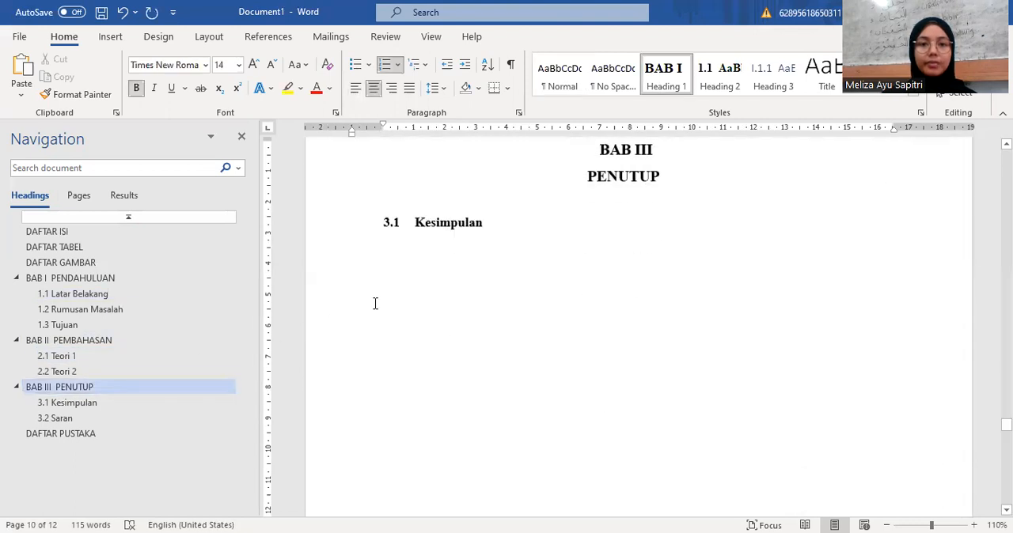
pyautogui.click(431, 279)
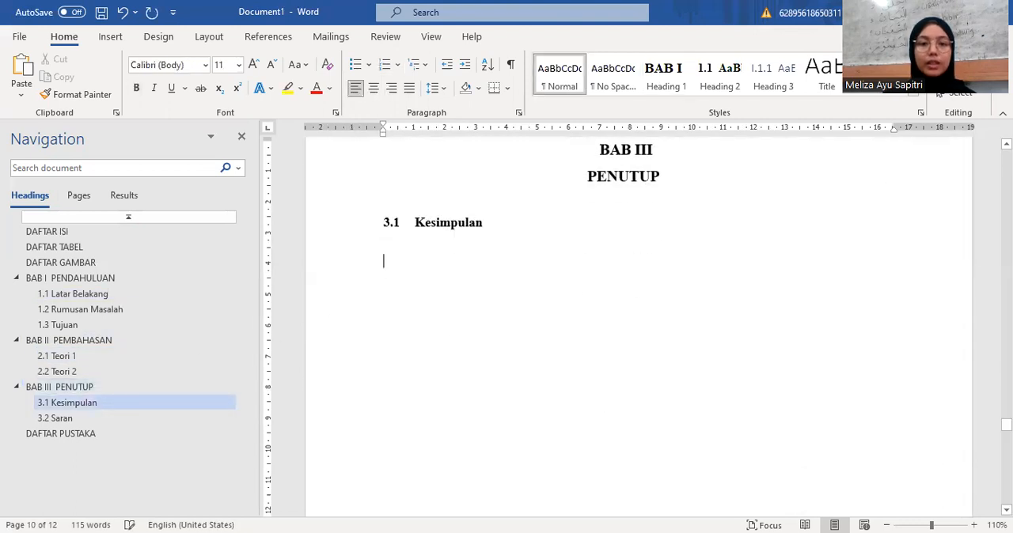
pyautogui.hotkey('ctrl', 'v')
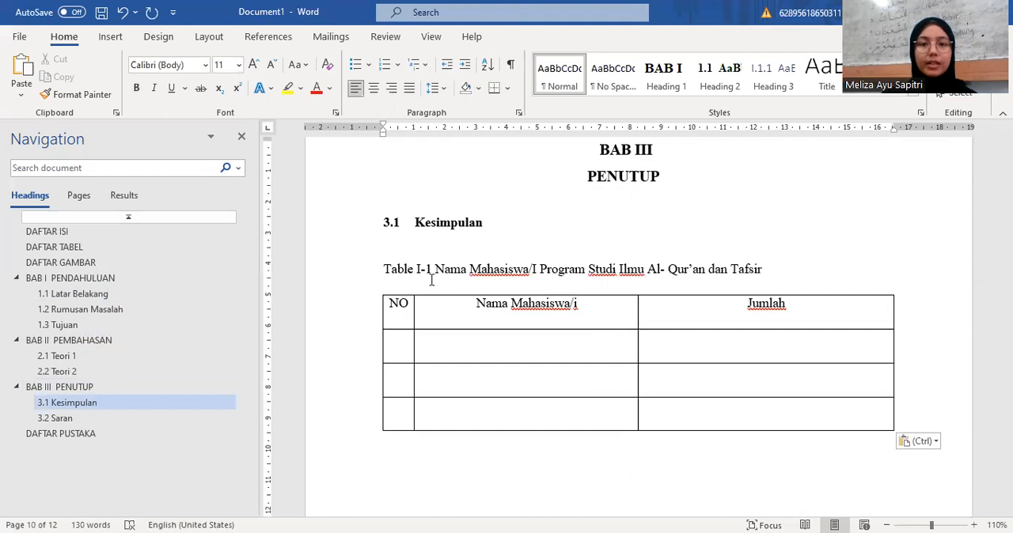
# Step: Update the numbering fields in the pasted table caption under 3.1 Kesimpulan to match its chapter
pyautogui.moveTo(380, 271); pyautogui.dragTo(772, 266)
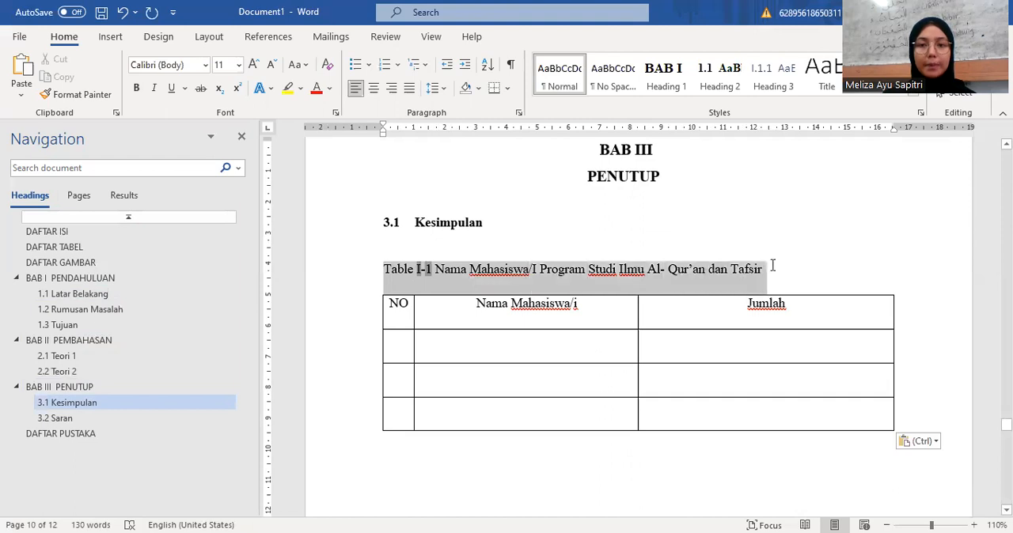
pyautogui.rightClick(457, 280)
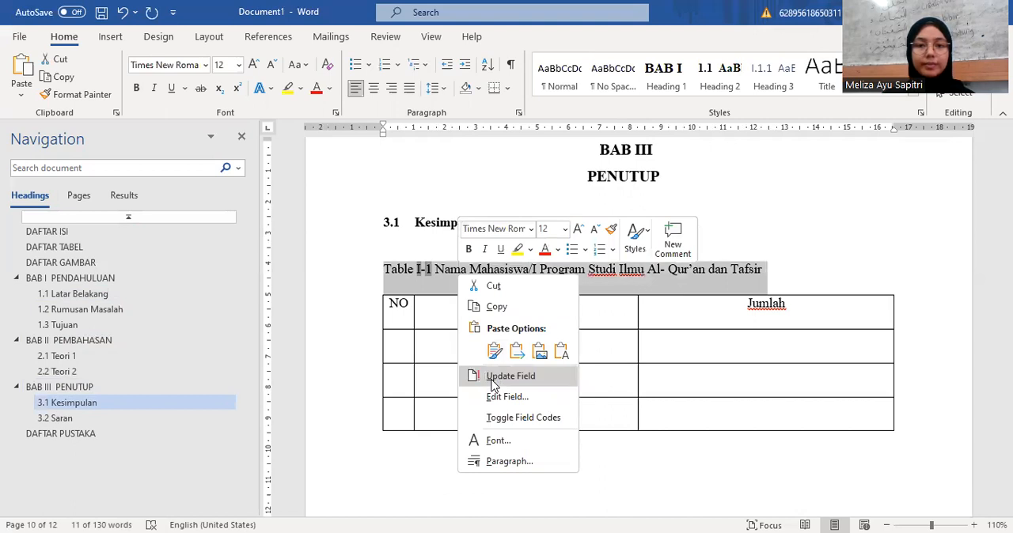
pyautogui.click(492, 378)
pyautogui.click(427, 271)
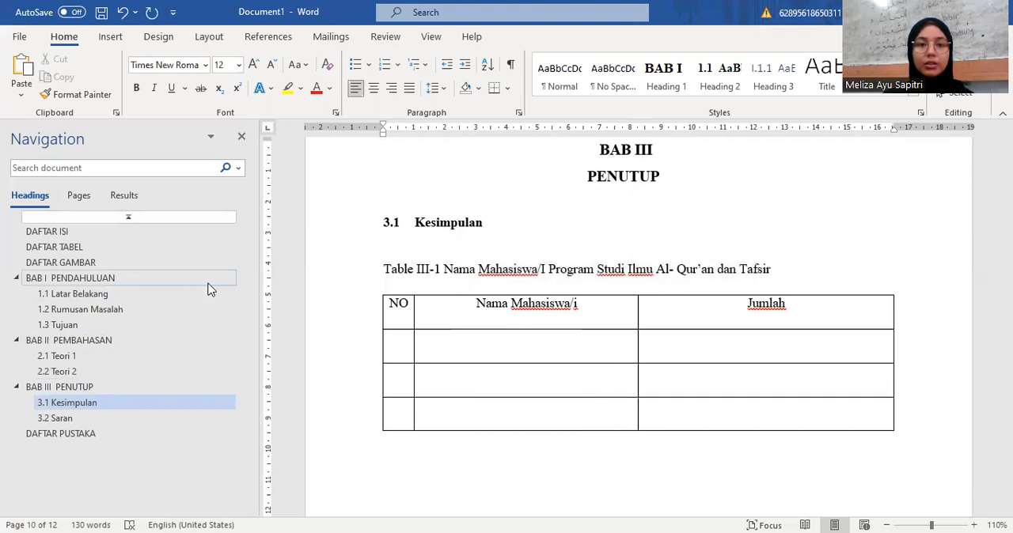
# Step: Insert the picture "download" from this device on a new line below the table in section 1.1 Latar Belakang
pyautogui.click(122, 294)
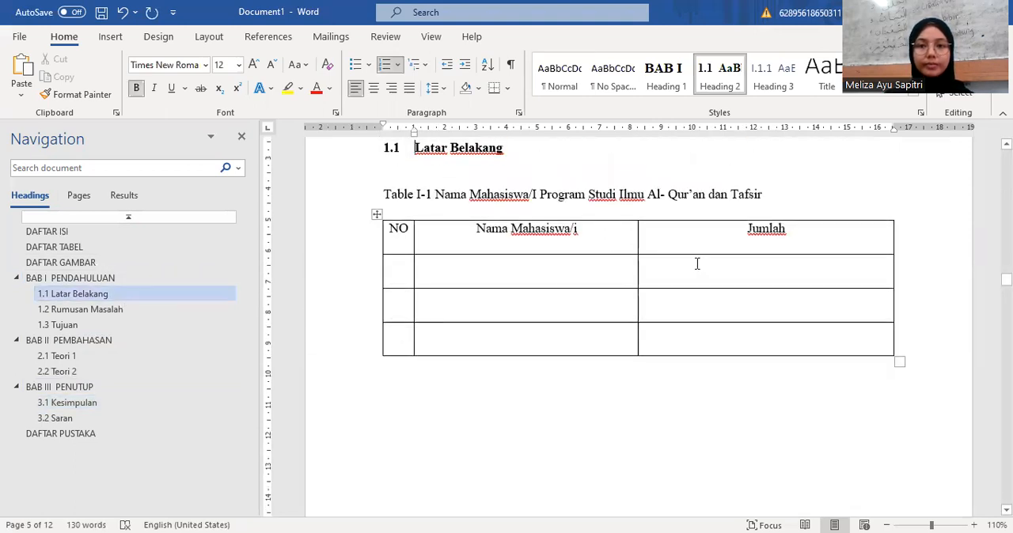
pyautogui.click(735, 387)
pyautogui.press('Return')
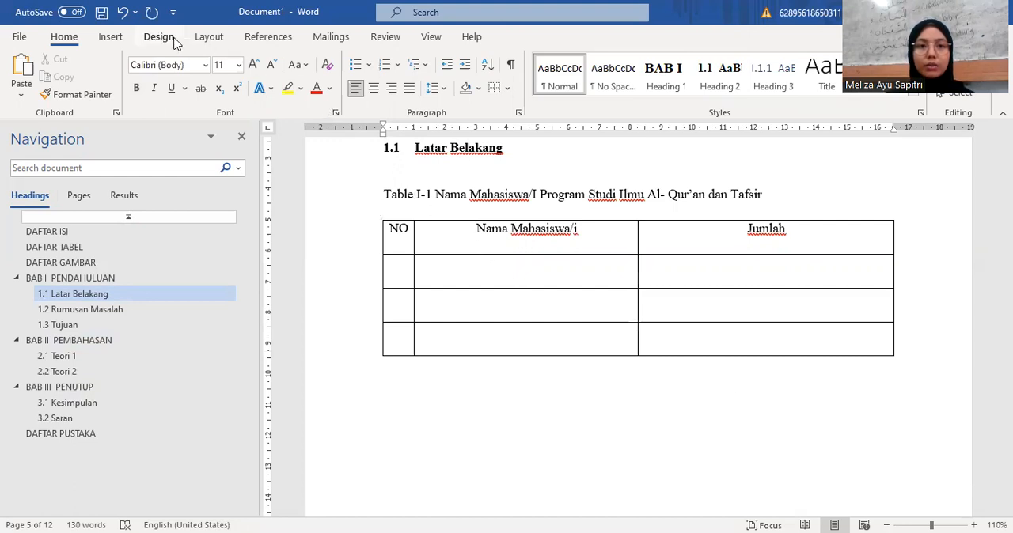
pyautogui.click(111, 37)
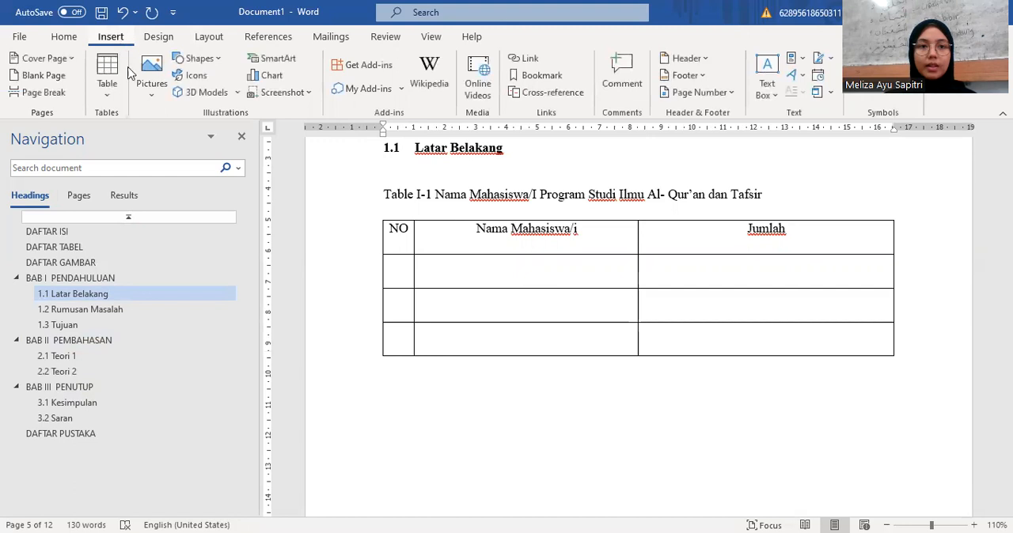
pyautogui.click(145, 98)
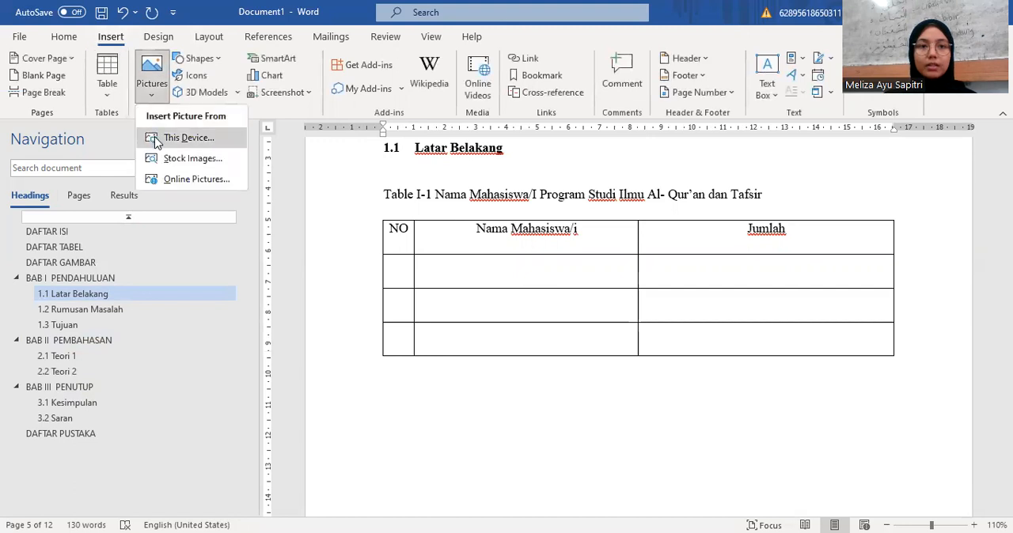
pyautogui.click(156, 141)
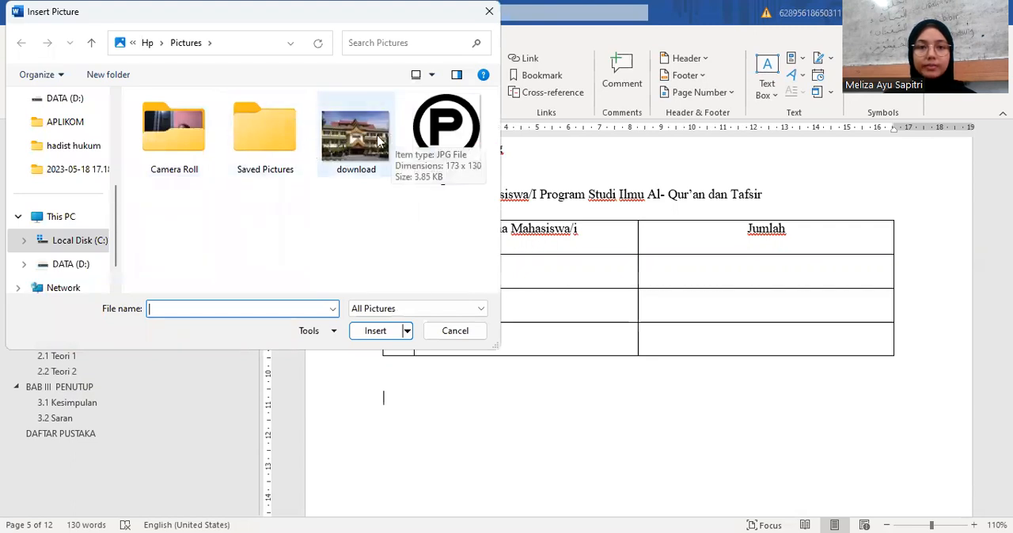
pyautogui.click(371, 141)
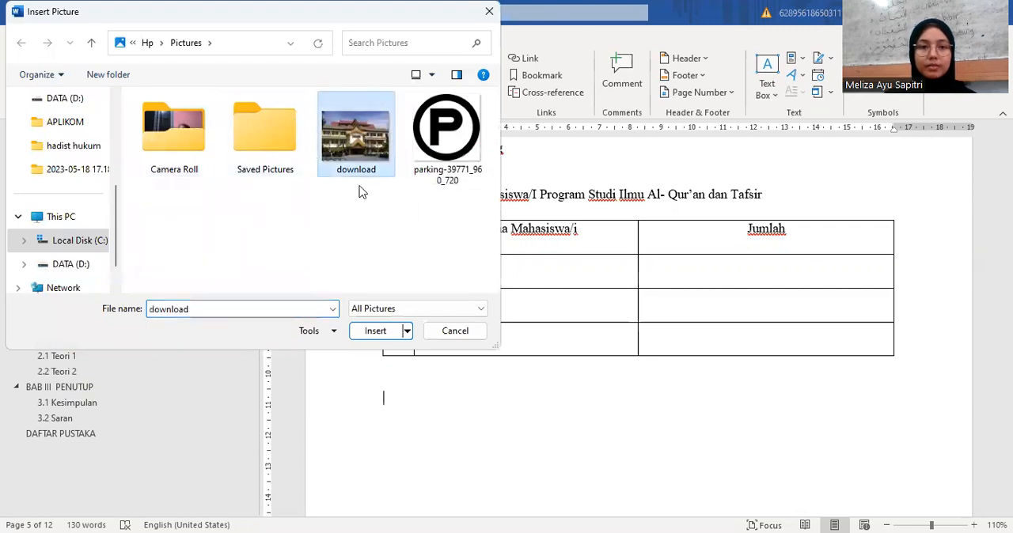
pyautogui.click(375, 335)
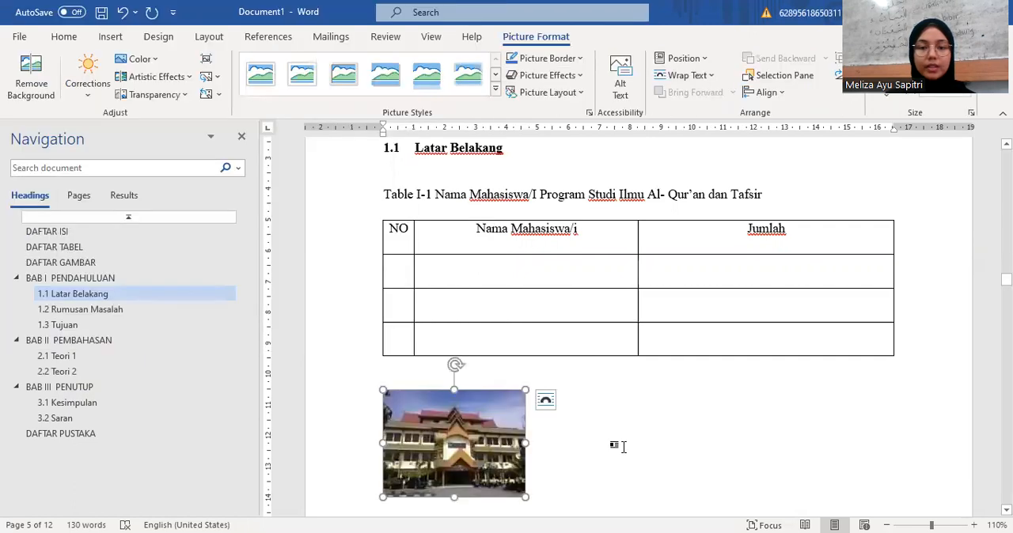
# Step: Center the building picture and enlarge it to about 6.6 cm wide, keeping its proportions
pyautogui.scroll(-1, 623, 447)
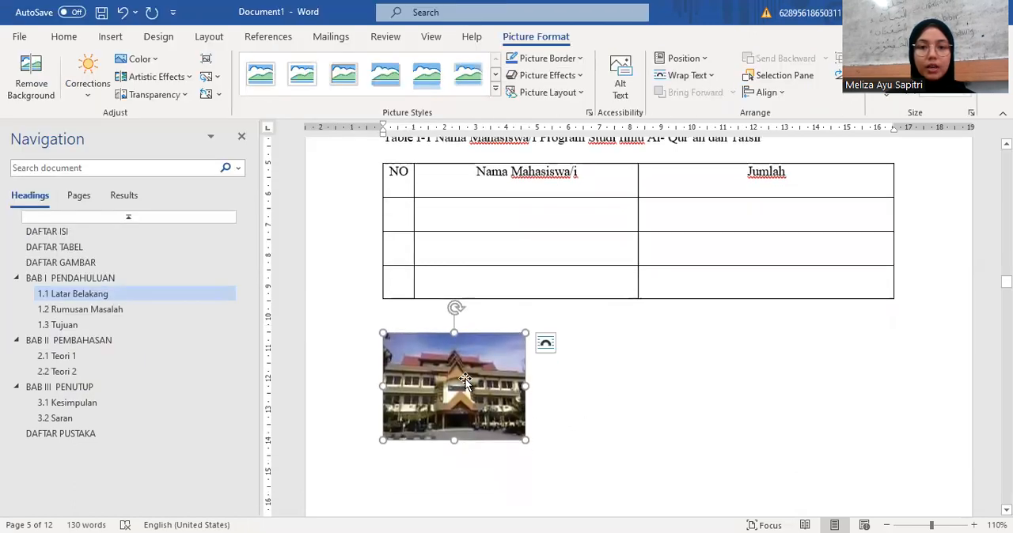
pyautogui.click(549, 400)
pyautogui.click(532, 386)
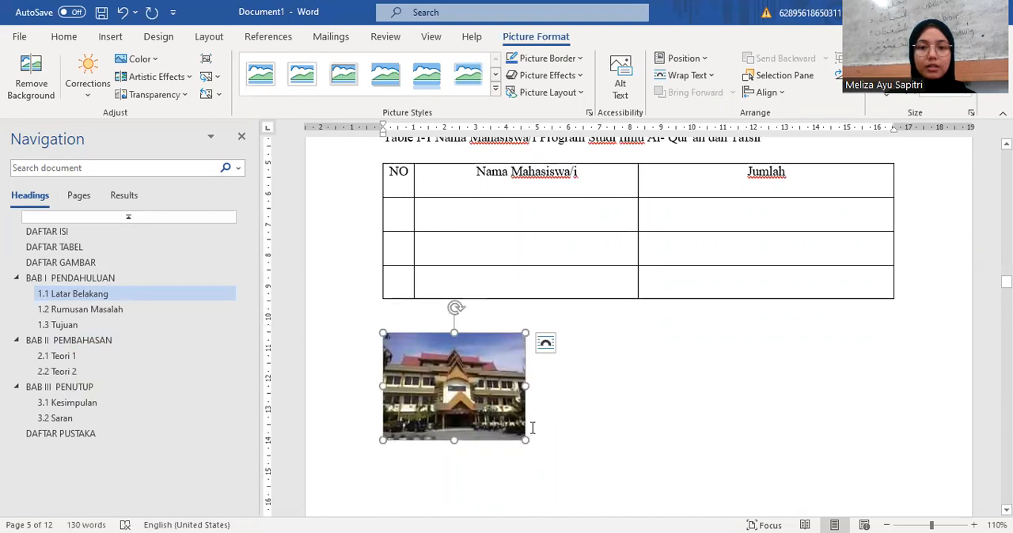
pyautogui.moveTo(525, 440); pyautogui.dragTo(561, 467)
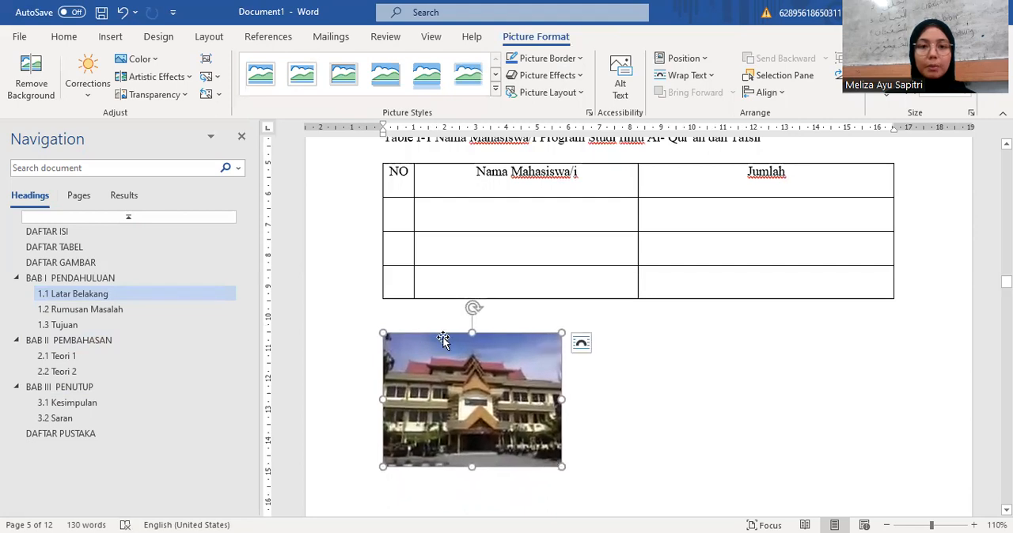
pyautogui.click(64, 37)
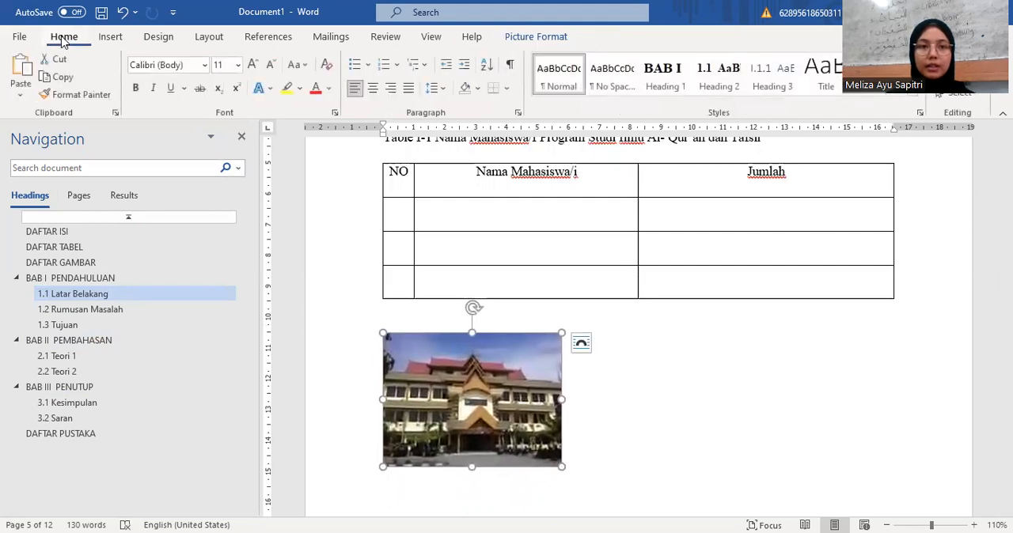
pyautogui.click(371, 89)
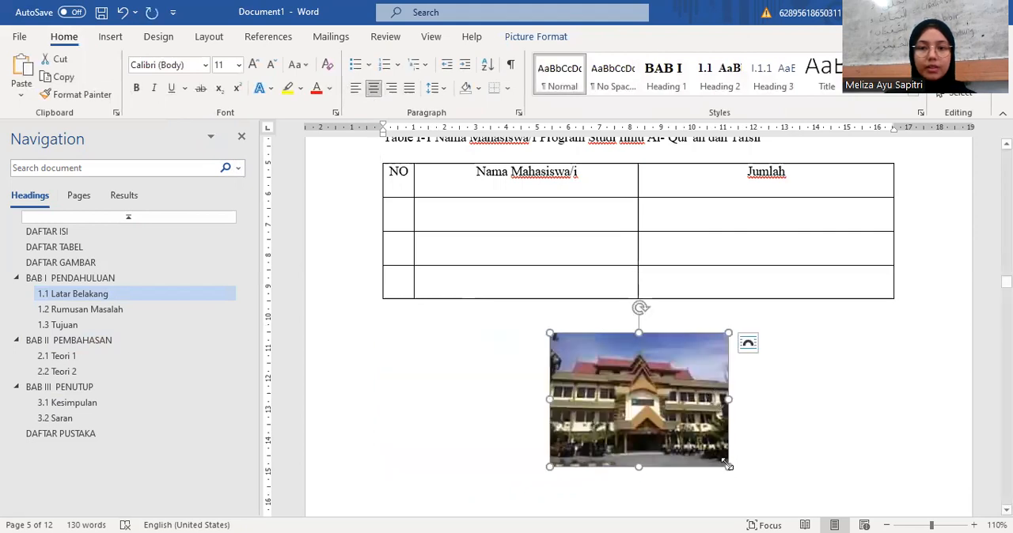
pyautogui.moveTo(727, 466); pyautogui.dragTo(744, 489)
pyautogui.scroll(-5, 784, 447)
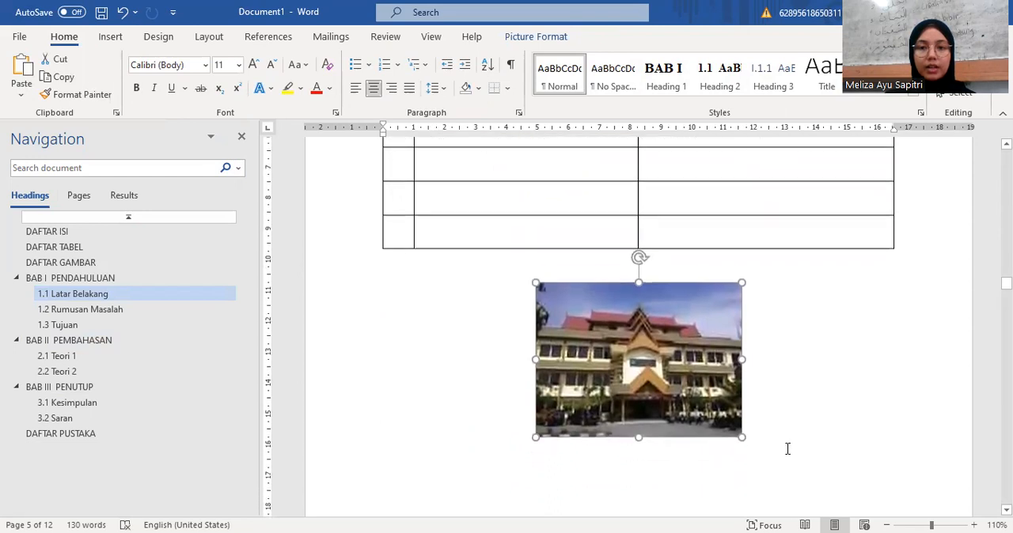
pyautogui.scroll(1, 778, 415)
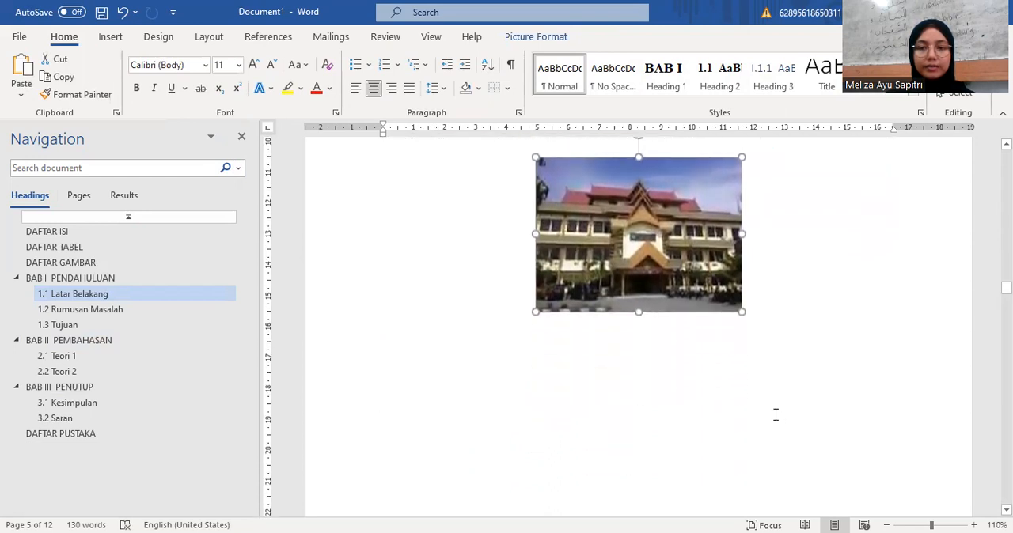
pyautogui.click(678, 360)
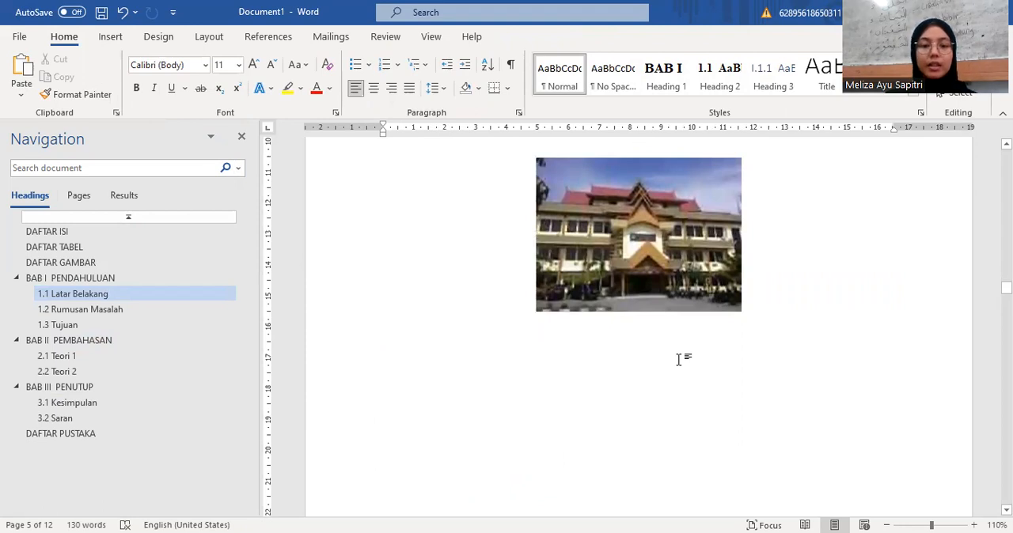
pyautogui.write('g')
pyautogui.press('BackSpace')
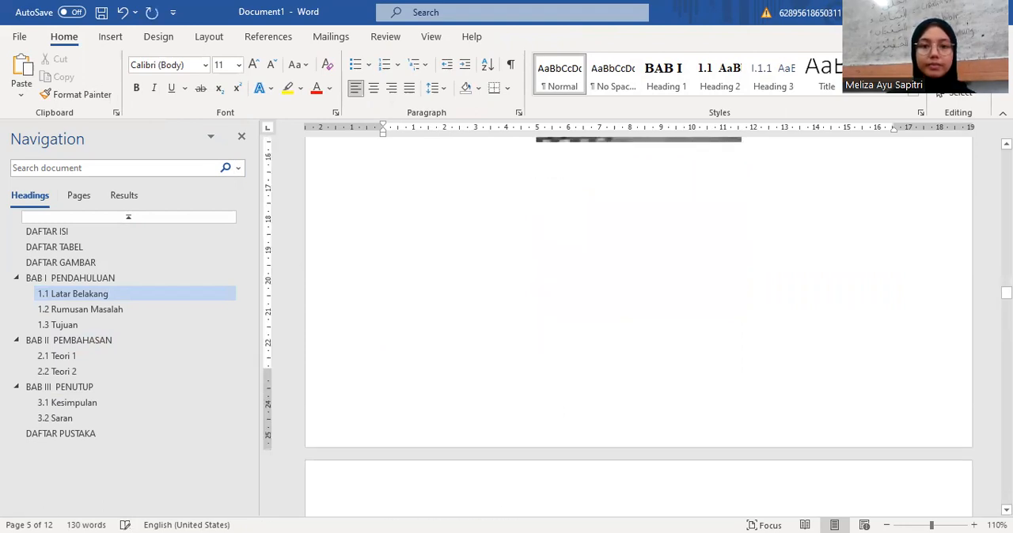
pyautogui.scroll(3, 678, 397)
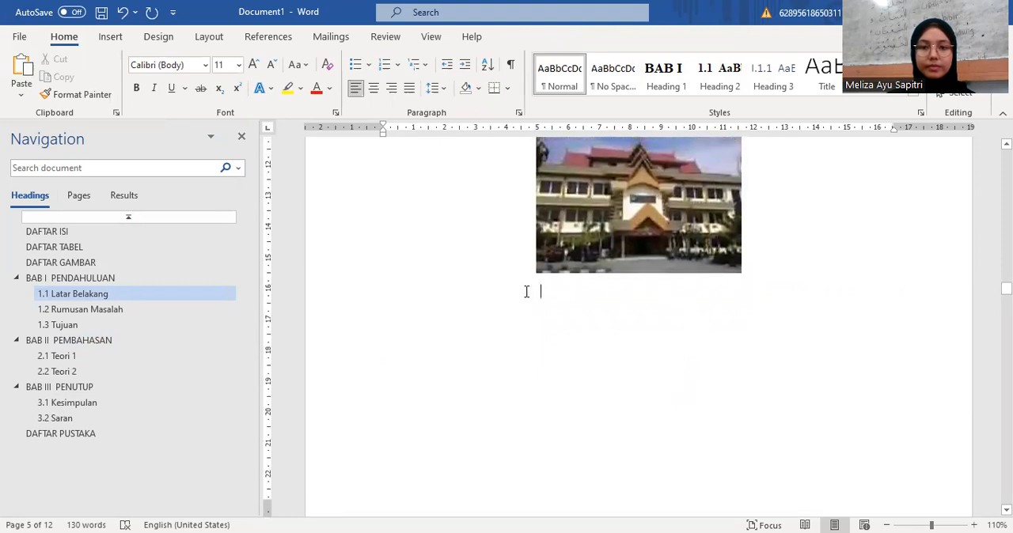
pyautogui.write('g')
pyautogui.press('BackSpace')
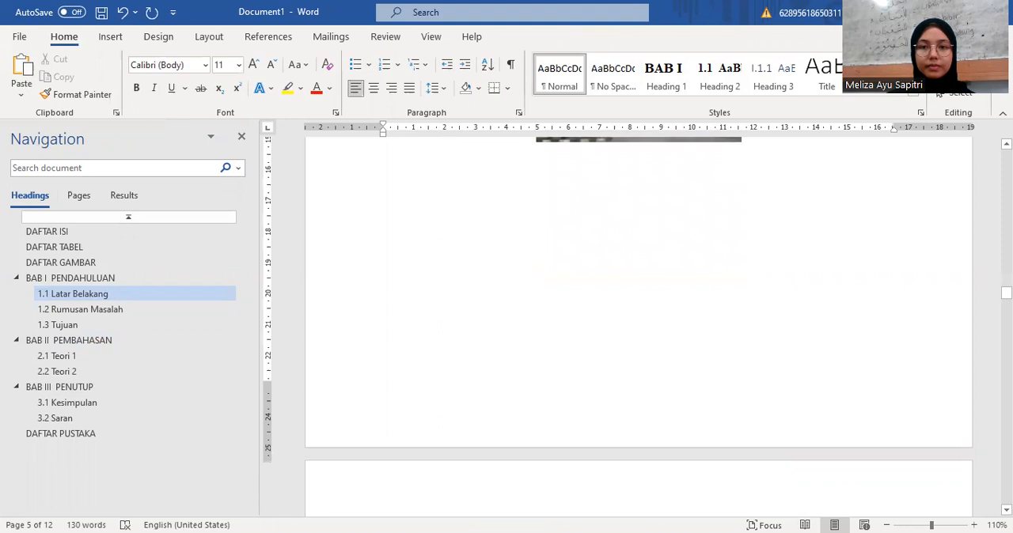
pyautogui.scroll(3, 465, 304)
pyautogui.hotkey('ctrl', 'z')
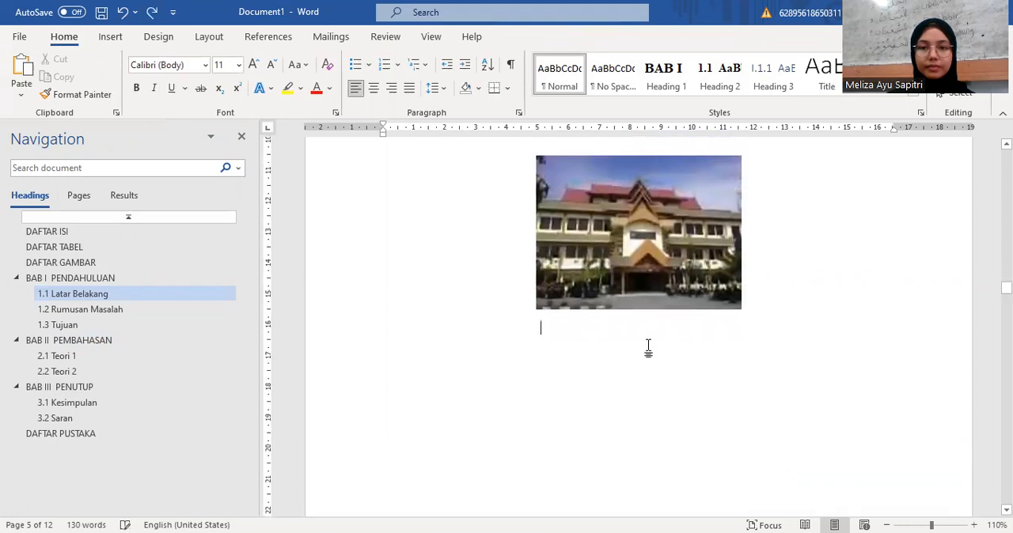
# Step: Center the line below the picture and enter the text "Gambar Fakultas"
pyautogui.hotkey('ctrl', 'e')
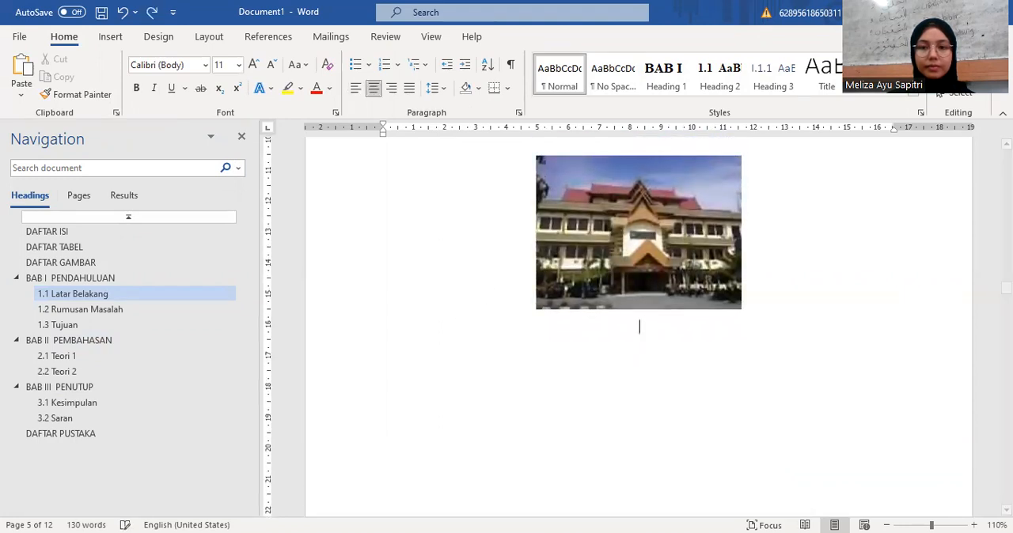
pyautogui.write('gambar Fk')
pyautogui.press('BackSpace')
pyautogui.write('akultas')
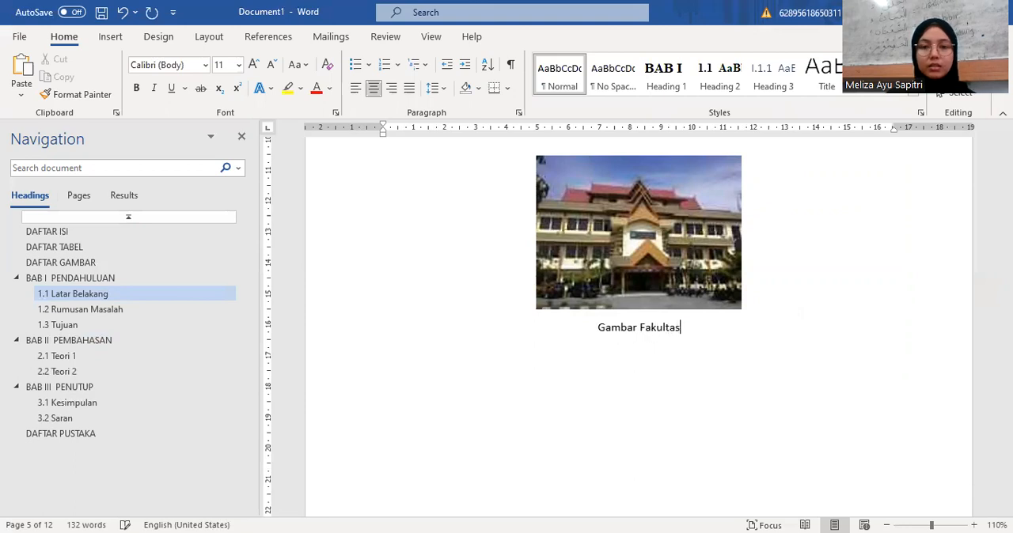
pyautogui.write(' Ushu')
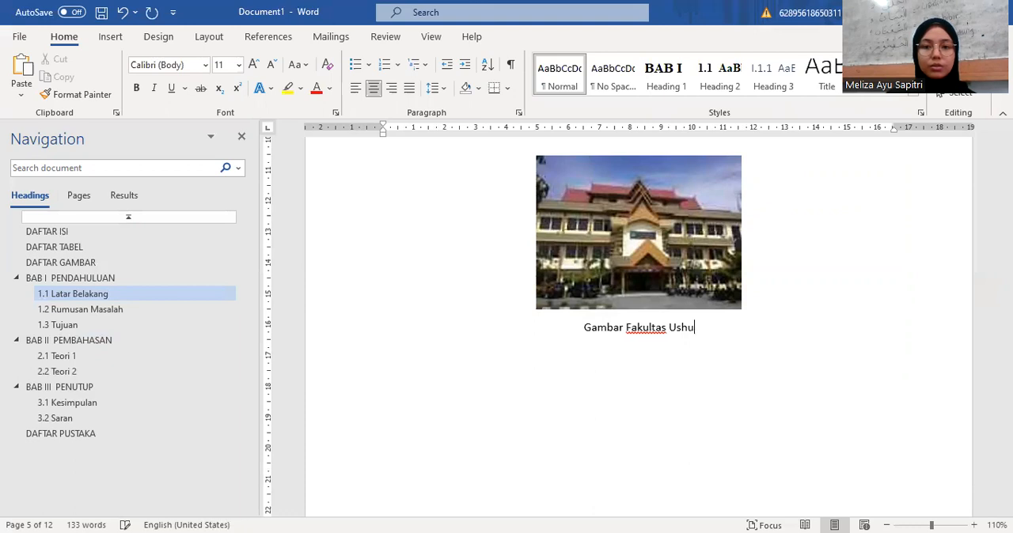
pyautogui.write('ludd')
# Step: Complete the text below the building picture with the word "Ushuludin"
pyautogui.press('BackSpace')
pyautogui.write('i')
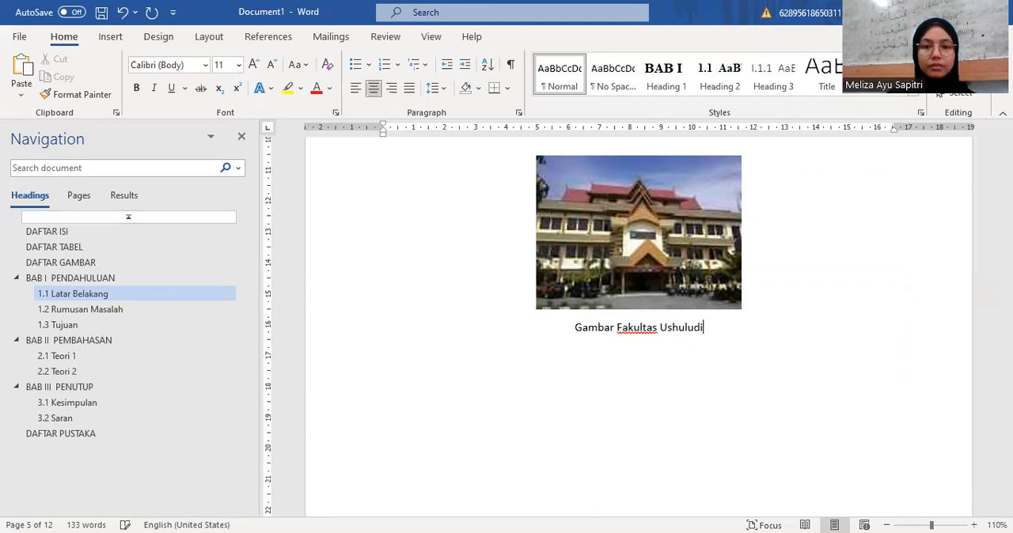
pyautogui.write('i')
pyautogui.press('BackSpace')
pyautogui.write('n')
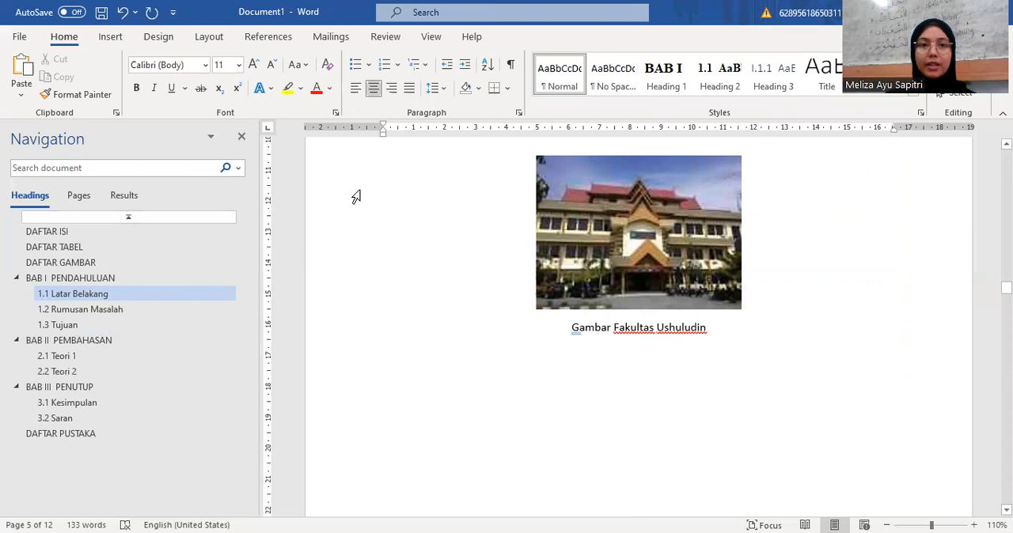
# Step: Insert a caption with the label Gambar before the picture text, using 1, 2, 3 numbering with the Heading 1 chapter number and a hyphen
pyautogui.click(267, 42)
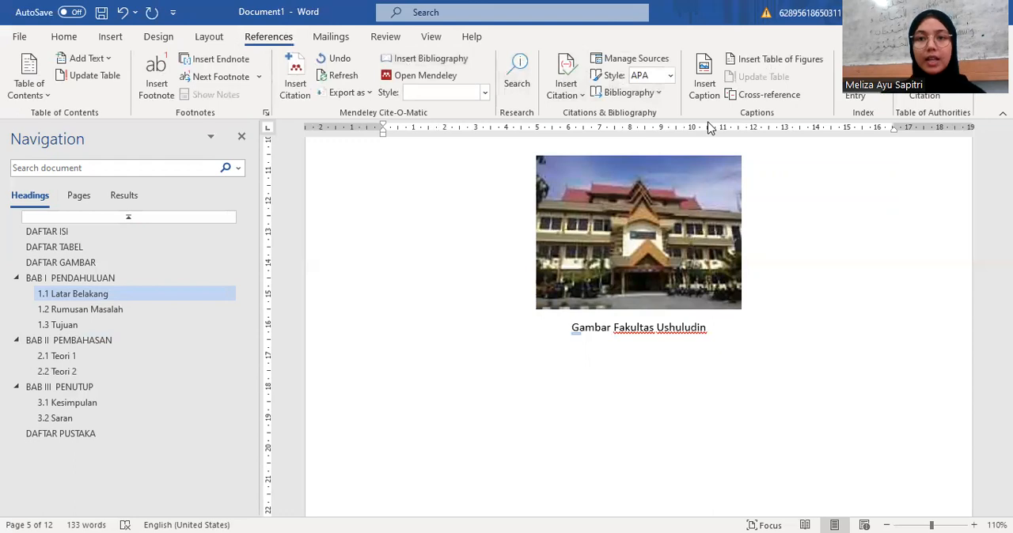
pyautogui.click(702, 79)
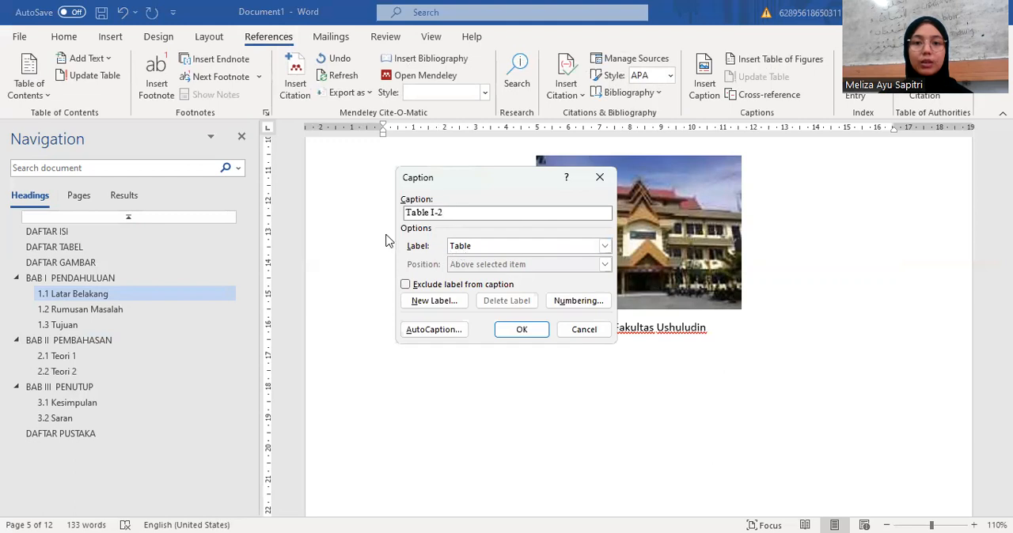
pyautogui.click(479, 251)
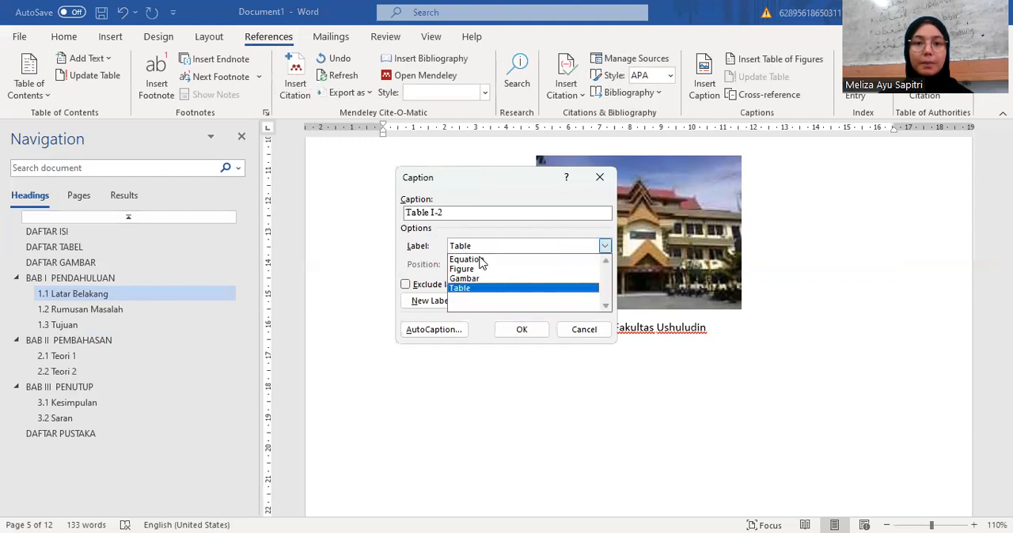
pyautogui.click(470, 280)
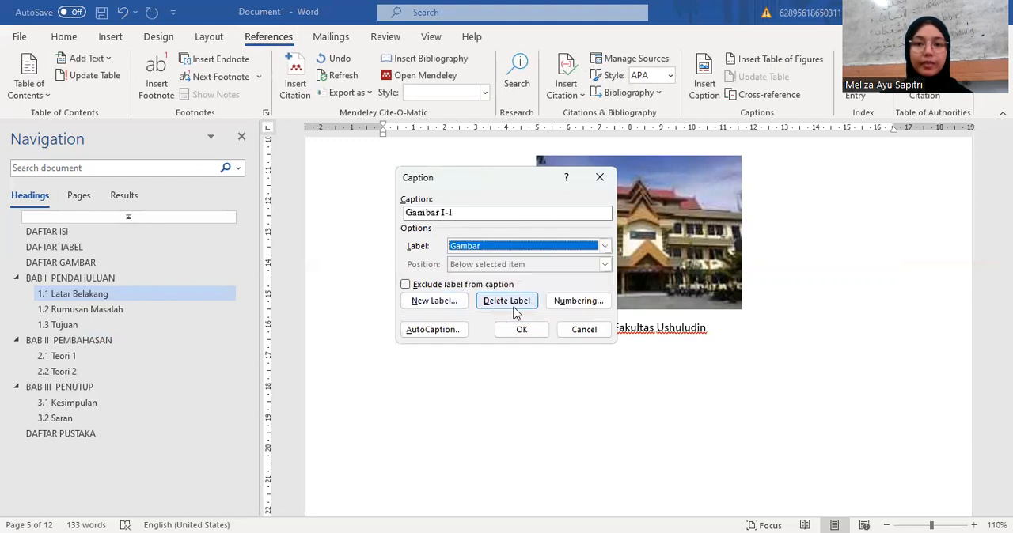
pyautogui.click(559, 301)
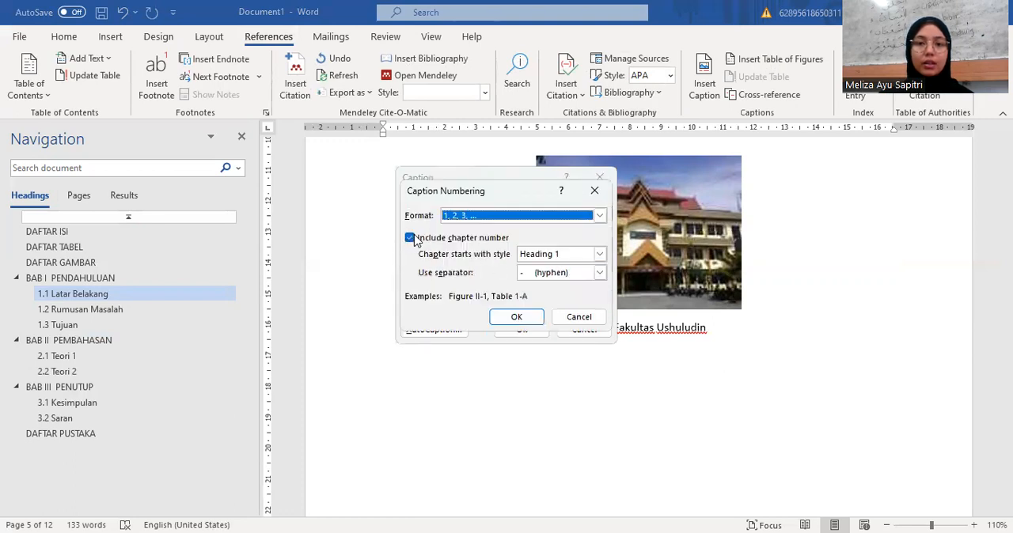
pyautogui.click(515, 318)
pyautogui.click(521, 329)
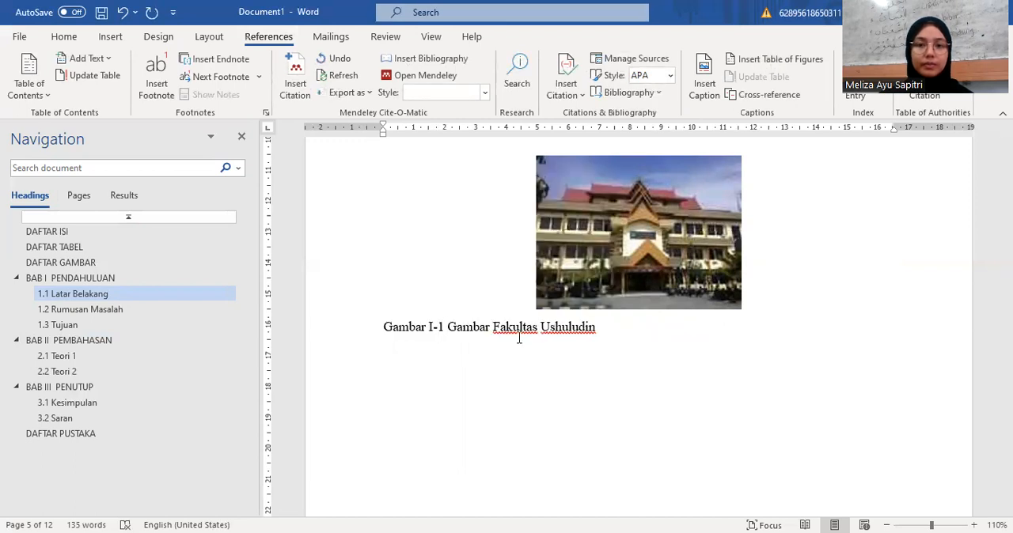
# Step: Delete the duplicate word "Gambar" before "Fakultas Ushuludin" and center the caption under the picture
pyautogui.click(491, 327)
pyautogui.press('BackSpace')
pyautogui.press('BackSpace')
pyautogui.press('BackSpace')
pyautogui.press('BackSpace')
pyautogui.press('BackSpace')
pyautogui.press('BackSpace')
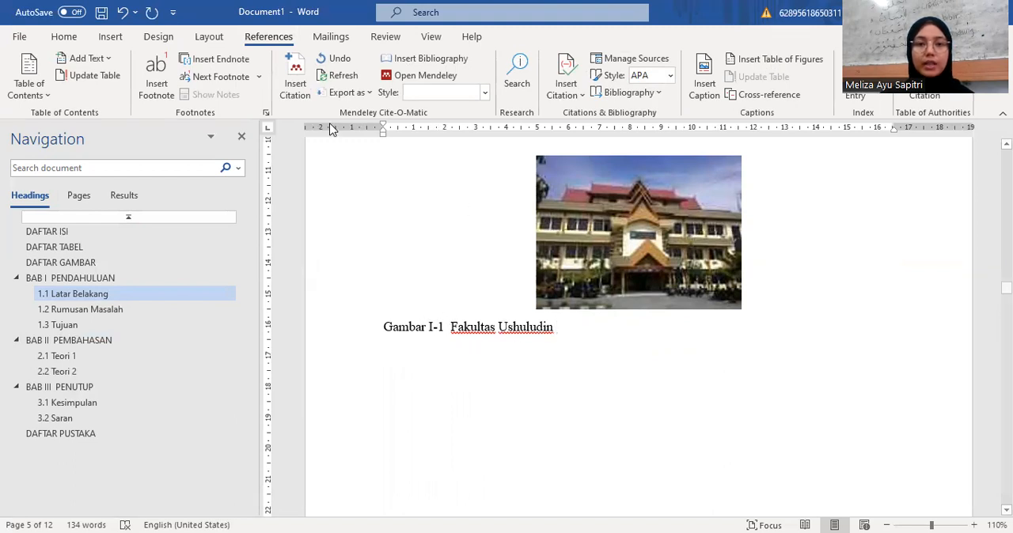
pyautogui.click(64, 37)
pyautogui.click(372, 89)
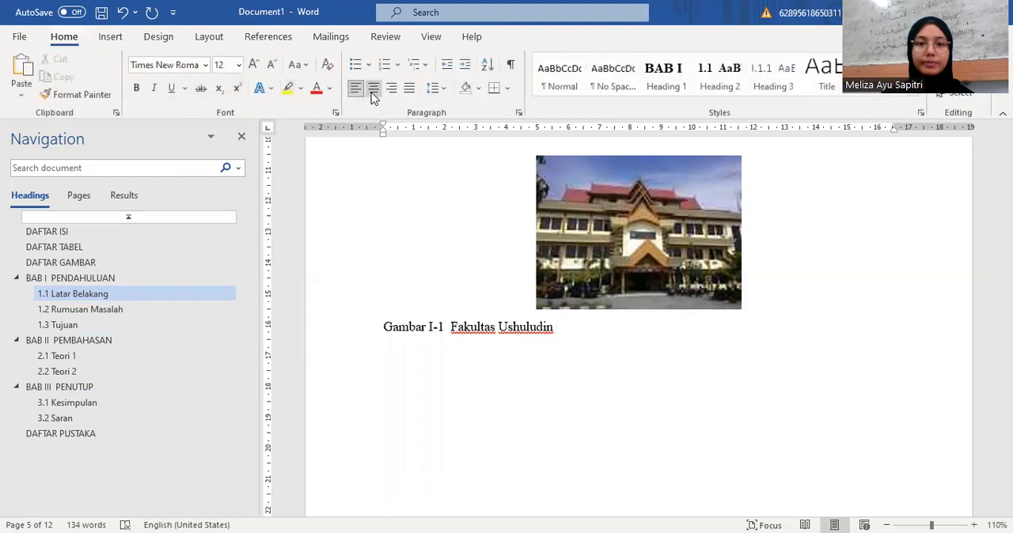
# Step: Copy the building picture with its caption and paste both below the table in section 2.1 Teori 1
pyautogui.scroll(1, 453, 254)
pyautogui.scroll(1, 453, 254)
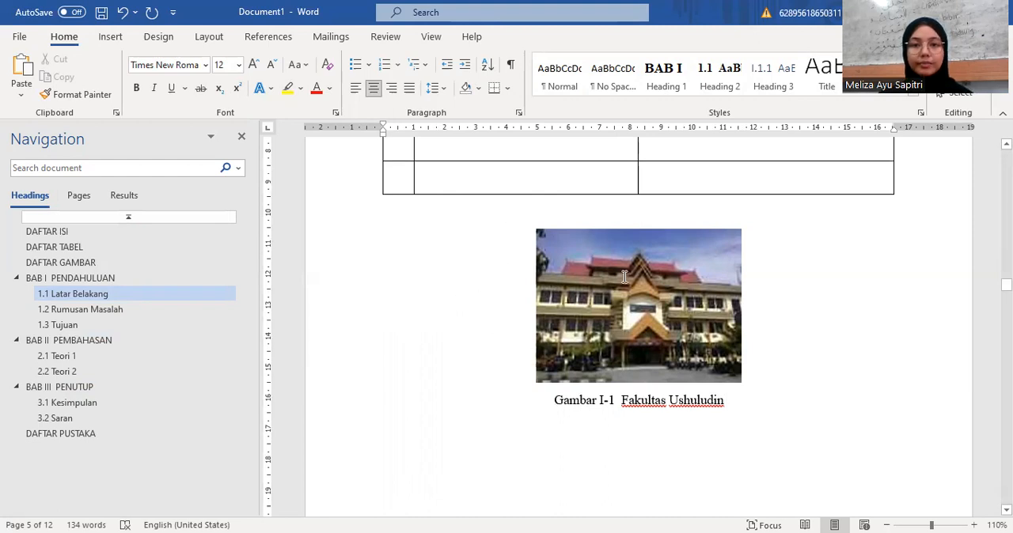
pyautogui.tripleClick(735, 401)
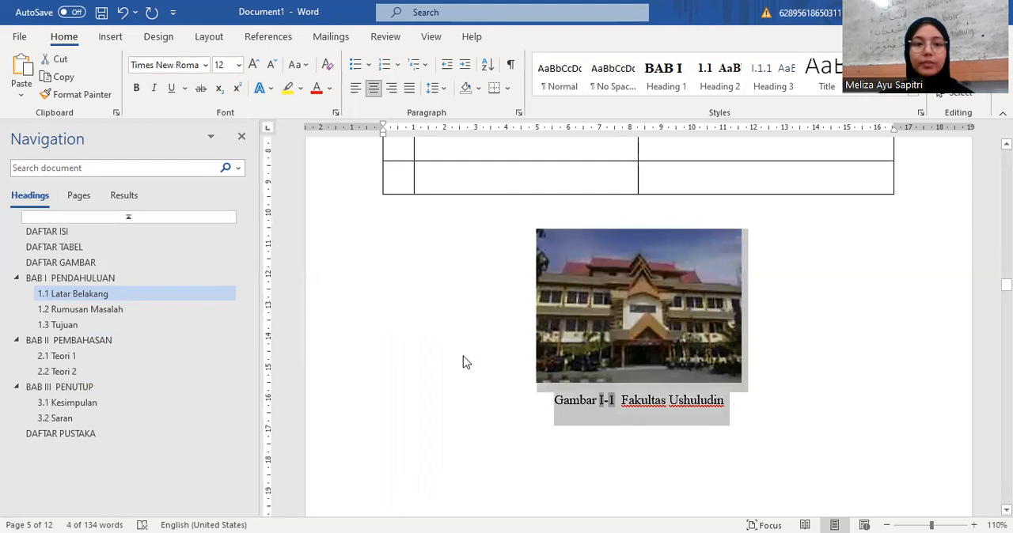
pyautogui.click(95, 345)
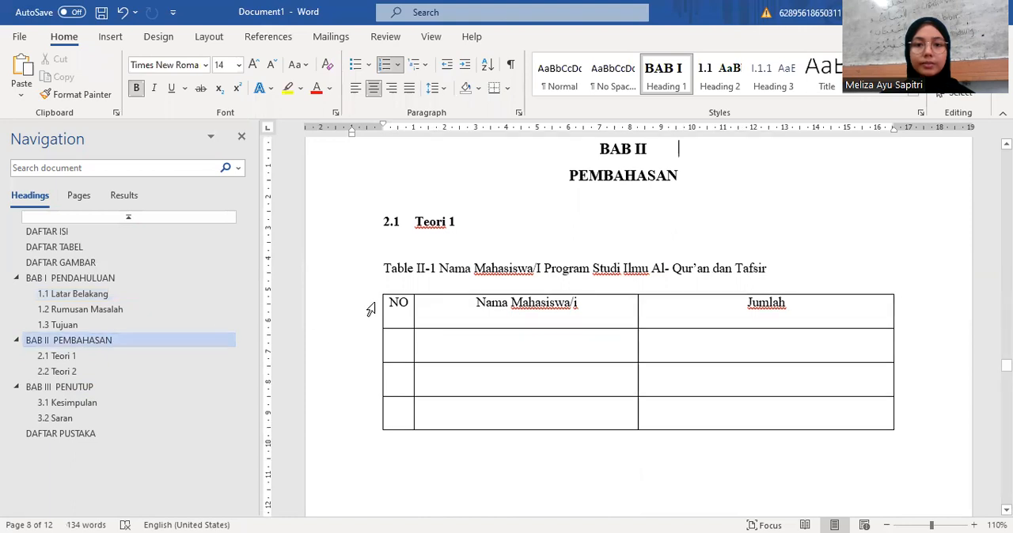
pyautogui.scroll(-1, 506, 346)
pyautogui.click(594, 410)
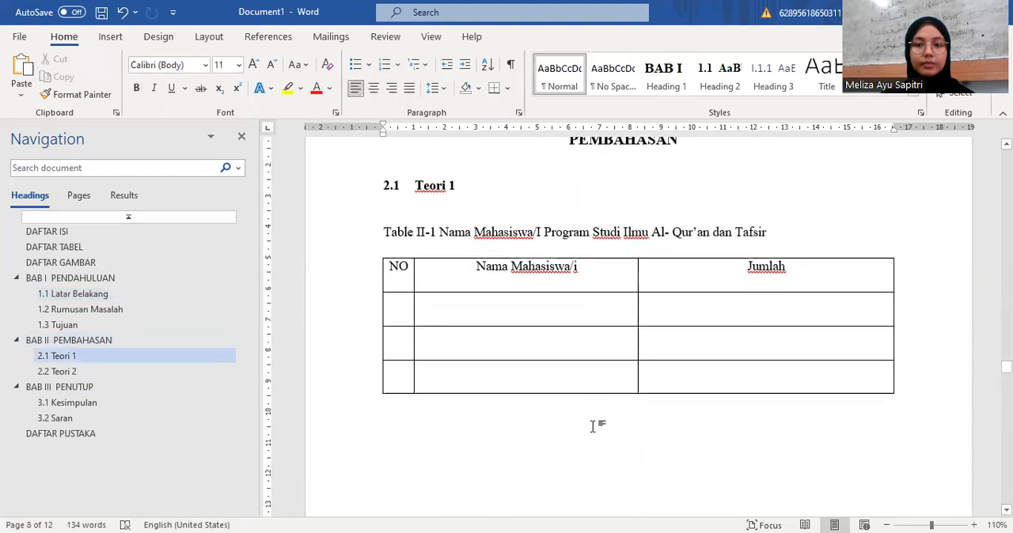
pyautogui.hotkey('ctrl', 'Return')
pyautogui.hotkey('ctrl', 'z')
pyautogui.scroll(3, 593, 426)
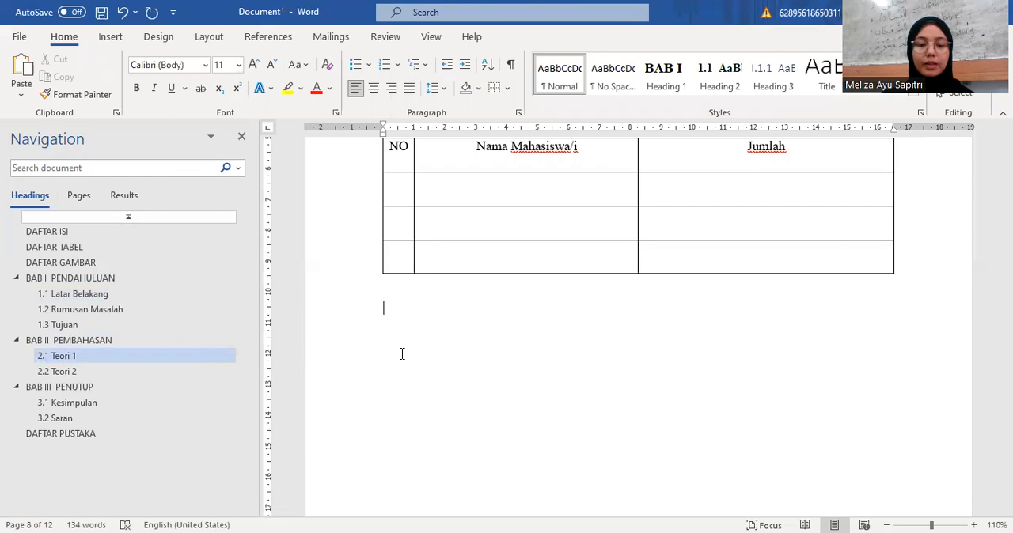
pyautogui.hotkey('ctrl', 'v')
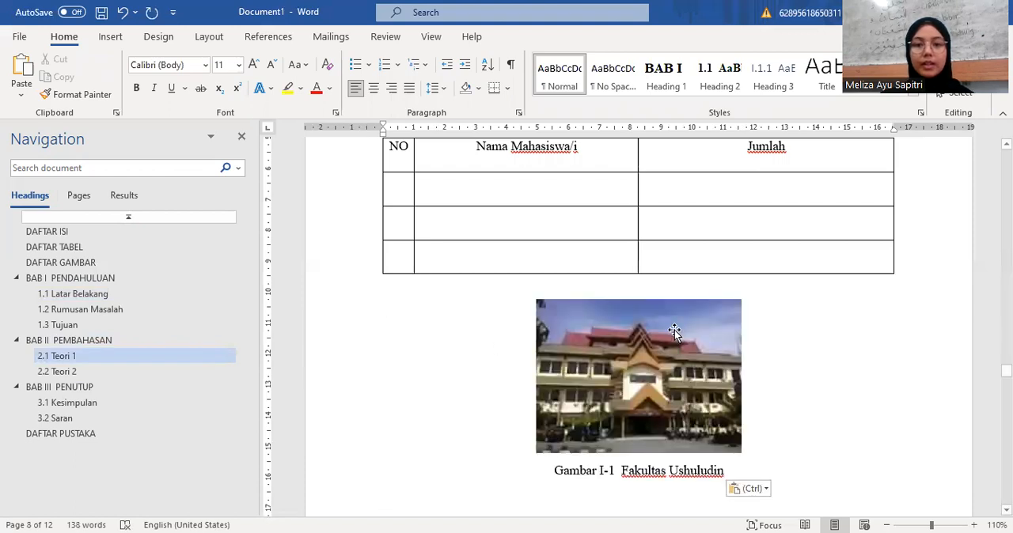
pyautogui.scroll(-1, 668, 331)
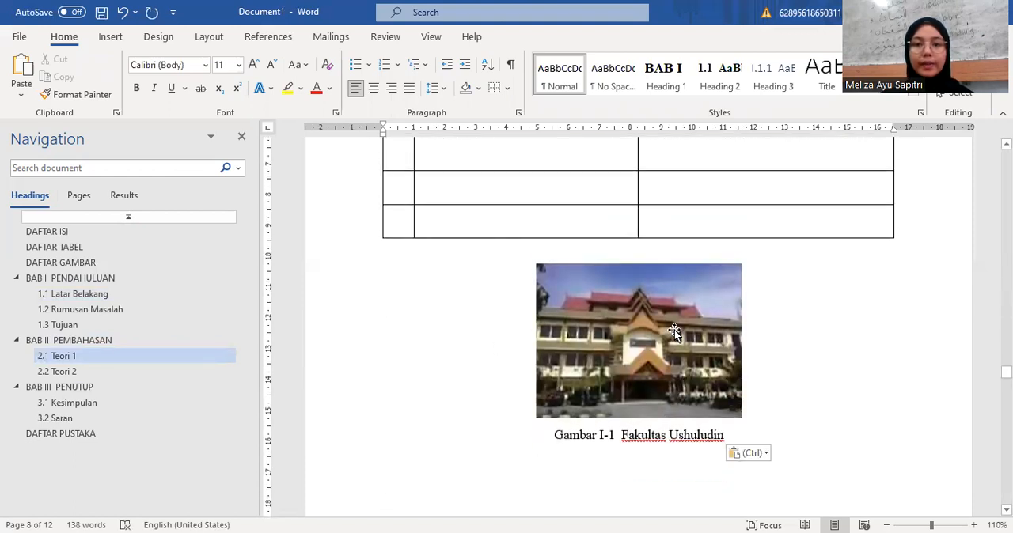
pyautogui.scroll(-1, 674, 329)
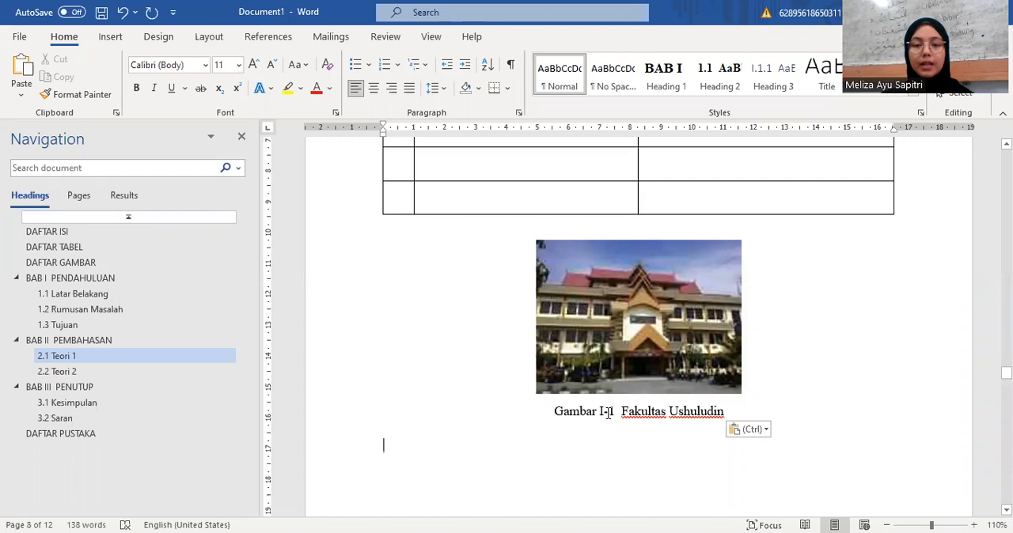
# Step: Update the numbering fields in the pasted picture caption under 2.1 Teori 1 to match its chapter
pyautogui.moveTo(549, 415); pyautogui.dragTo(725, 416)
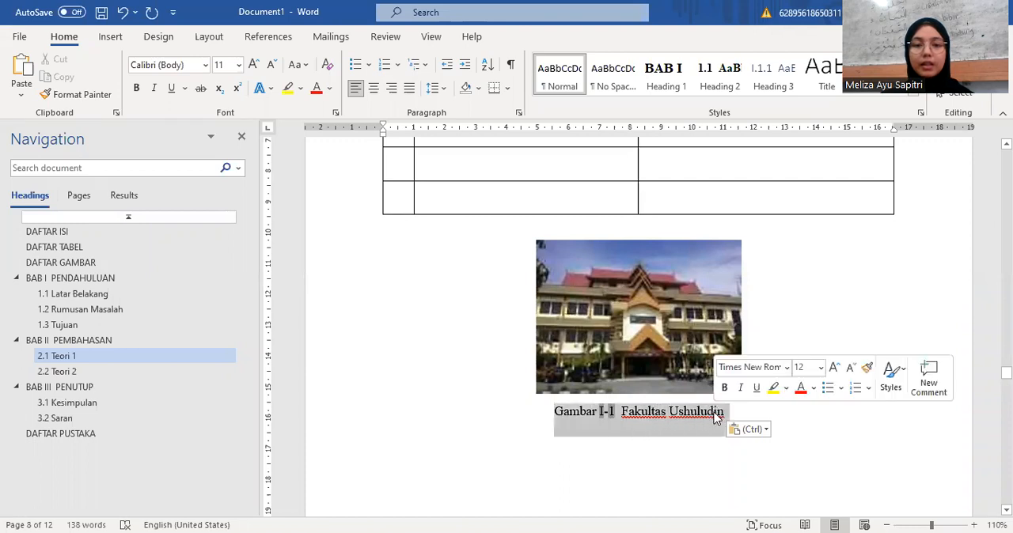
pyautogui.rightClick(611, 423)
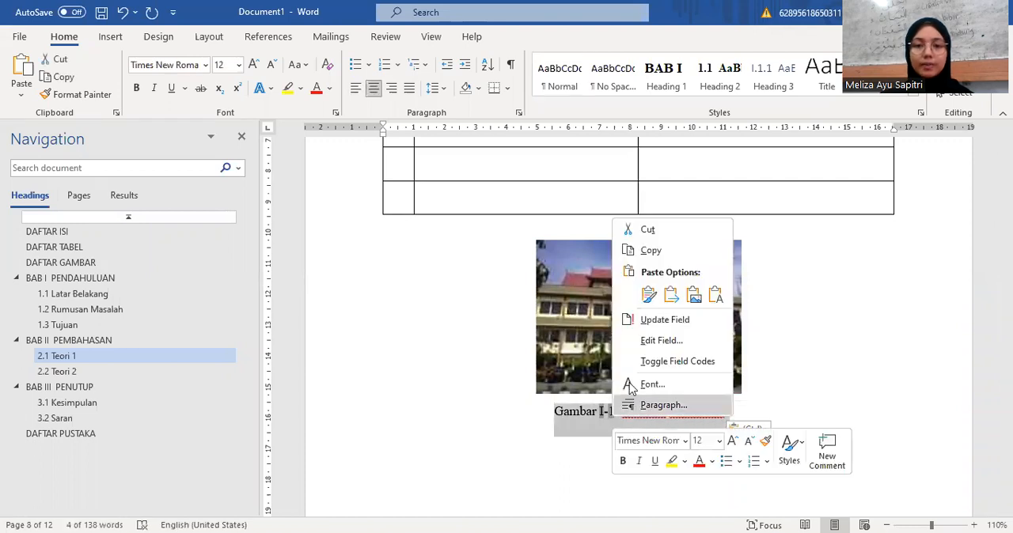
pyautogui.click(656, 321)
pyautogui.click(600, 471)
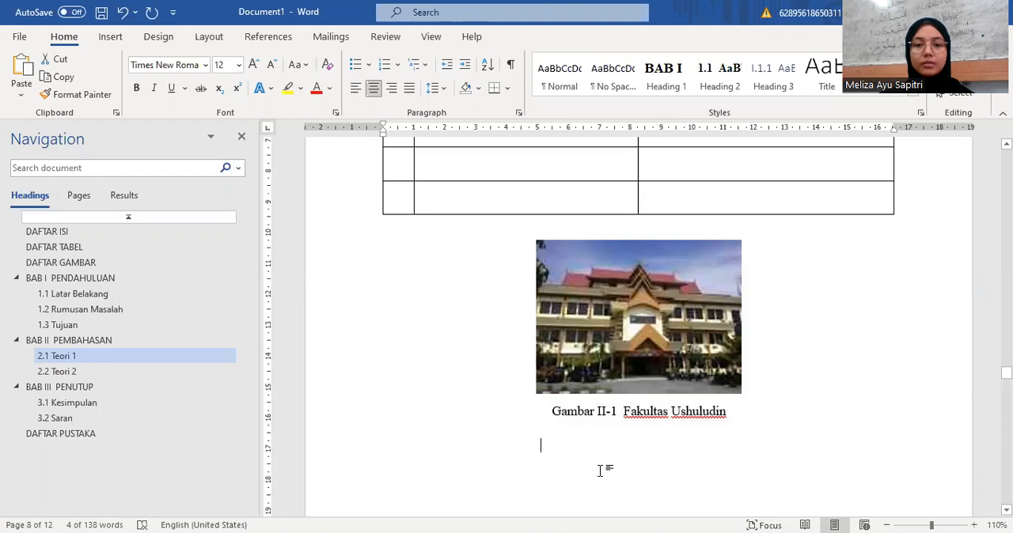
pyautogui.hotkey('ctrl', 'Return')
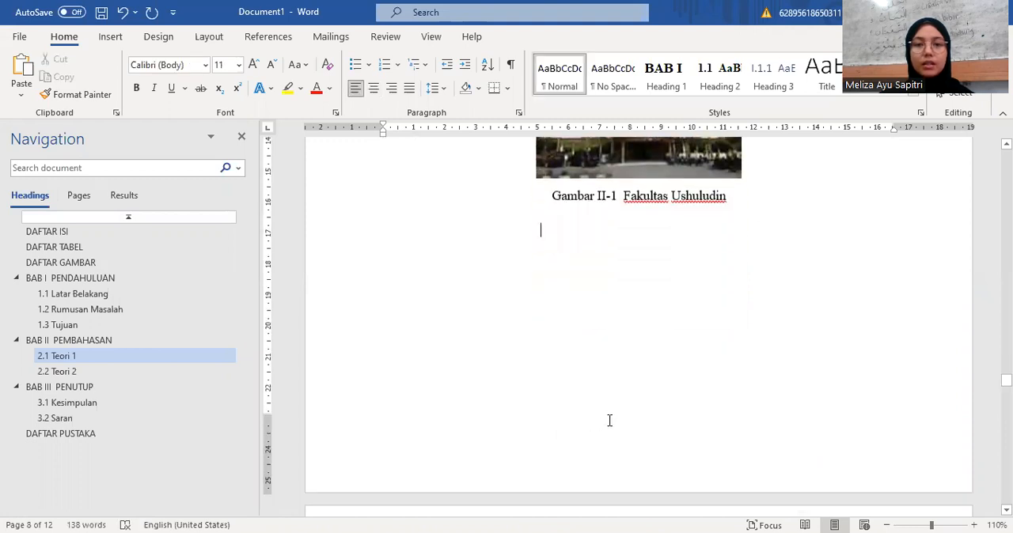
pyautogui.scroll(1, 609, 419)
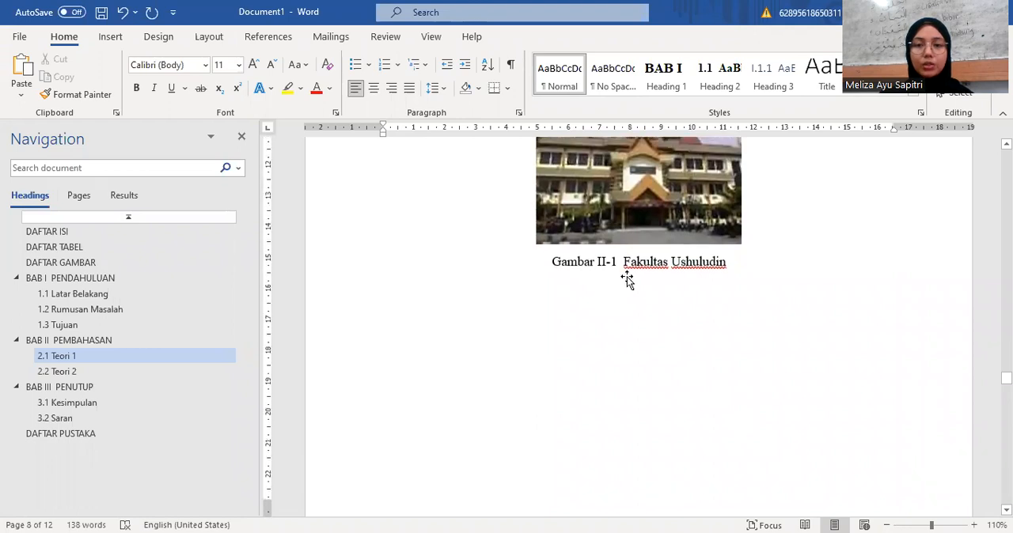
pyautogui.scroll(2, 627, 276)
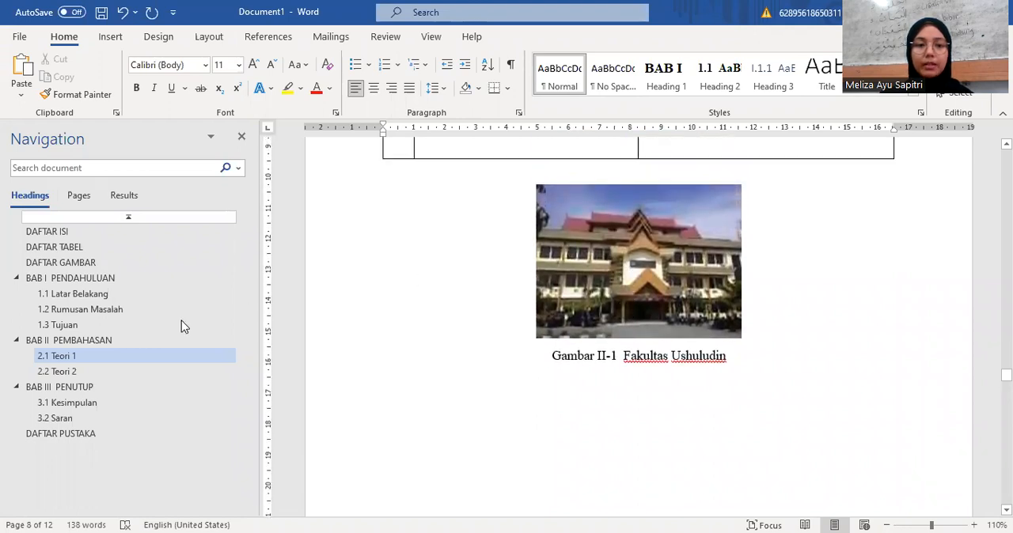
# Step: Paste the copied building picture and caption below the table in section 3.1 Kesimpulan
pyautogui.click(73, 386)
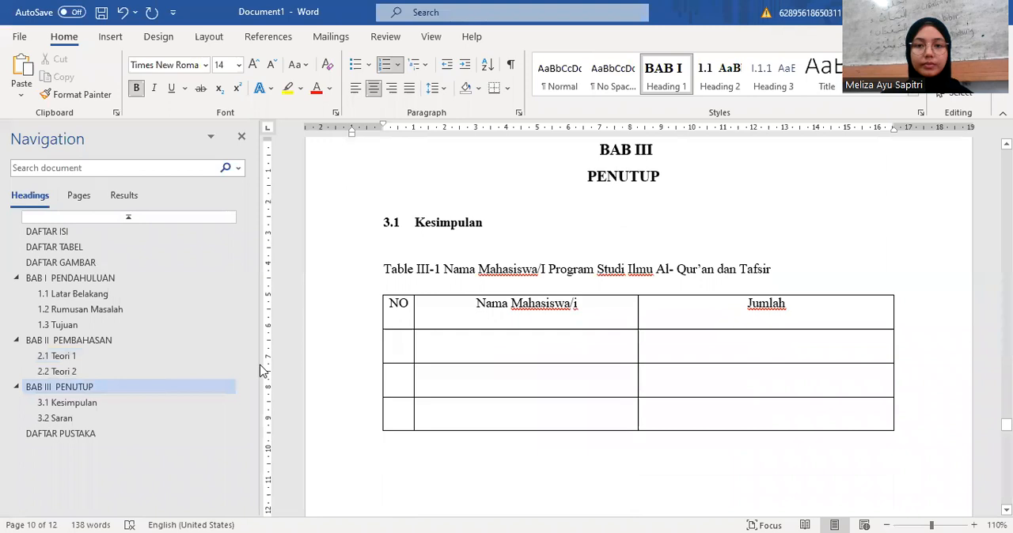
pyautogui.scroll(-2, 355, 366)
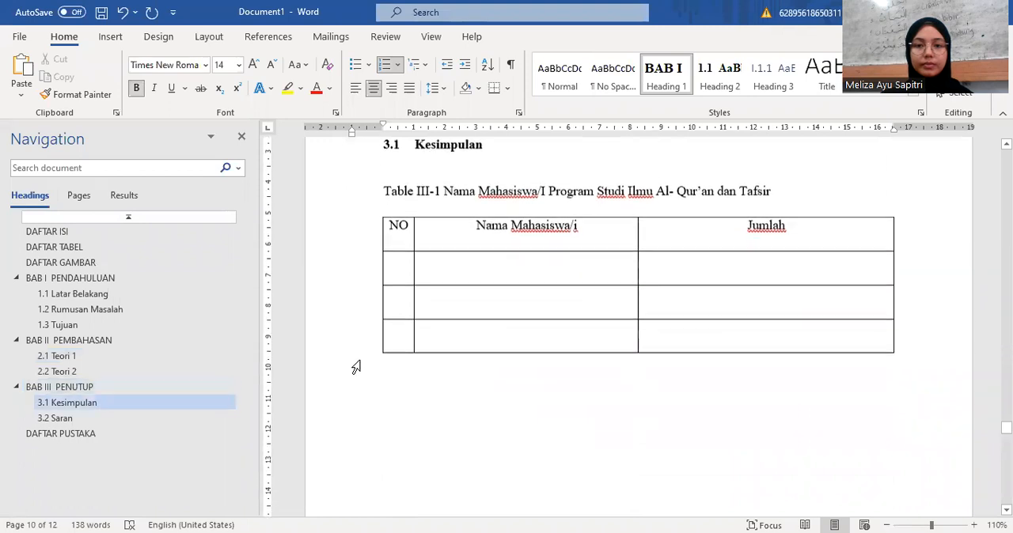
pyautogui.click(496, 392)
pyautogui.scroll(-2, 496, 390)
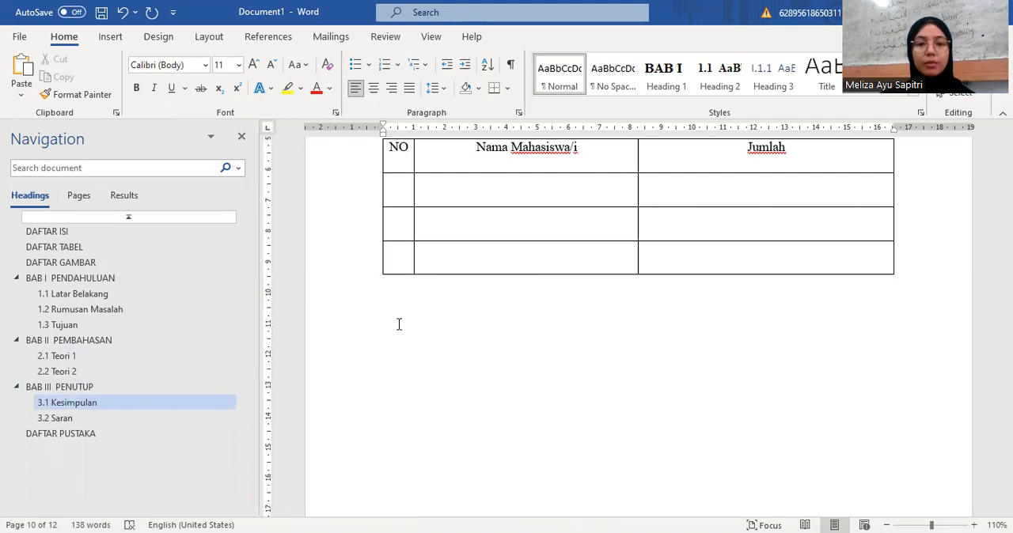
pyautogui.hotkey('ctrl', 'v')
pyautogui.scroll(-1, 556, 350)
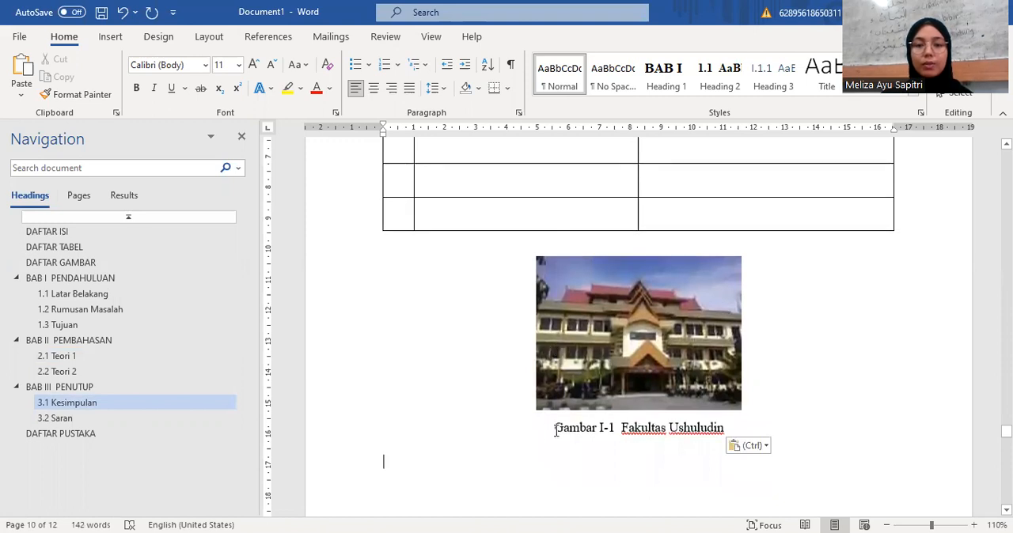
# Step: Update the numbering fields in the pasted picture caption under 3.1 Kesimpulan to match its chapter
pyautogui.moveTo(554, 428); pyautogui.dragTo(723, 428)
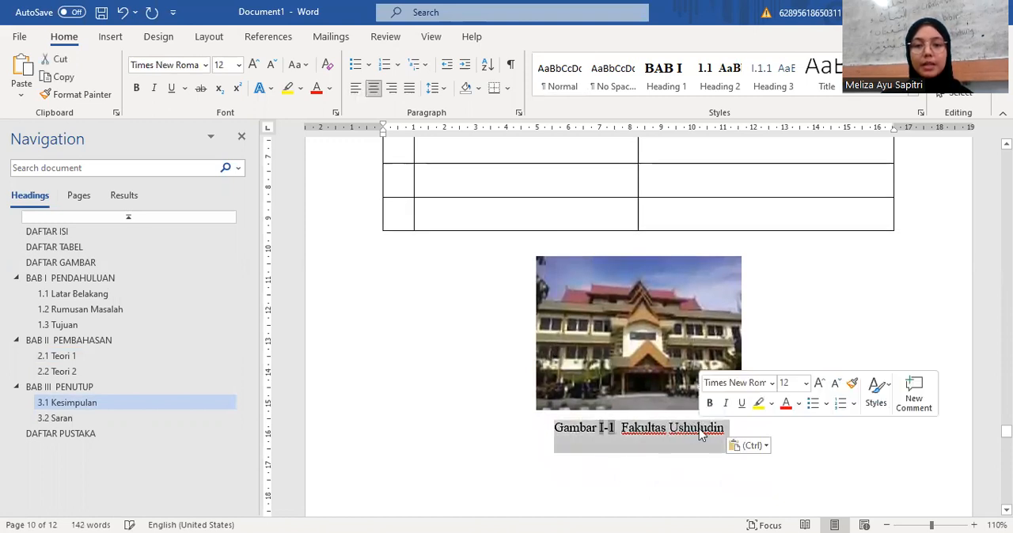
pyautogui.rightClick(605, 433)
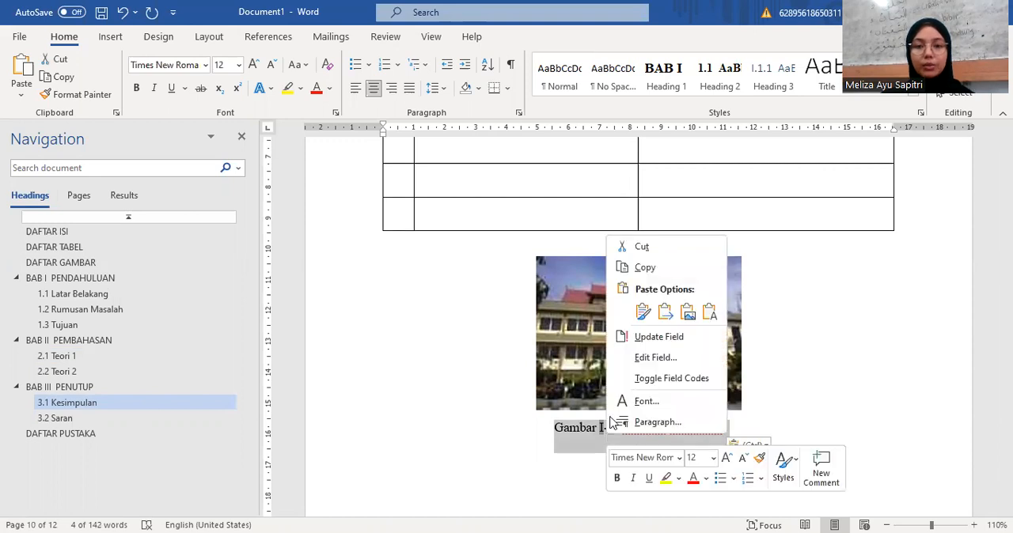
pyautogui.click(645, 339)
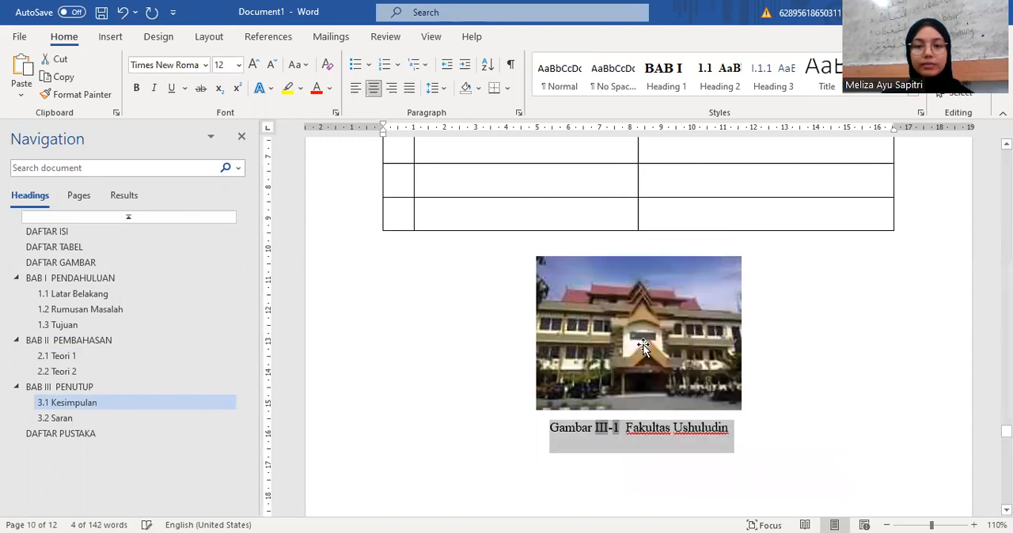
pyautogui.click(632, 462)
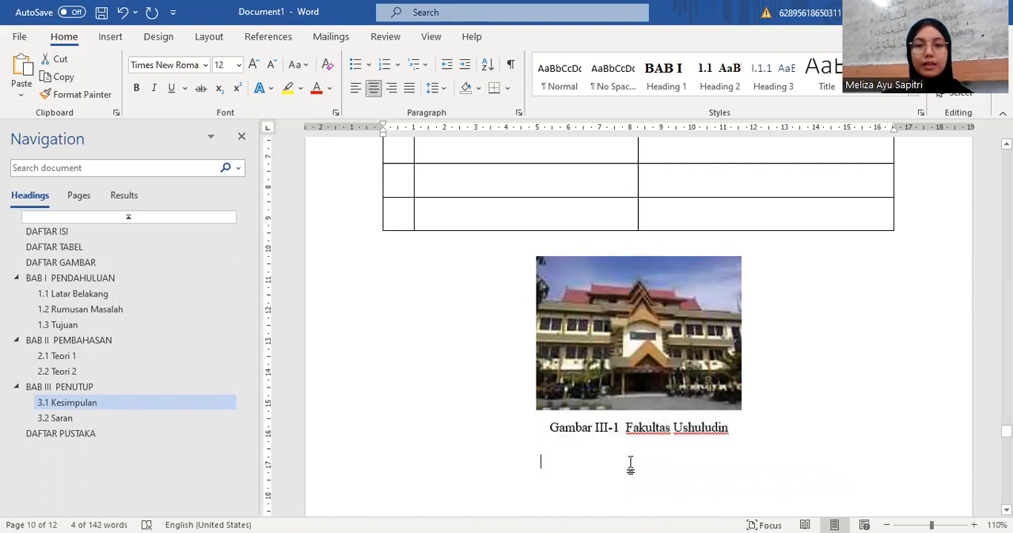
pyautogui.scroll(1, 631, 467)
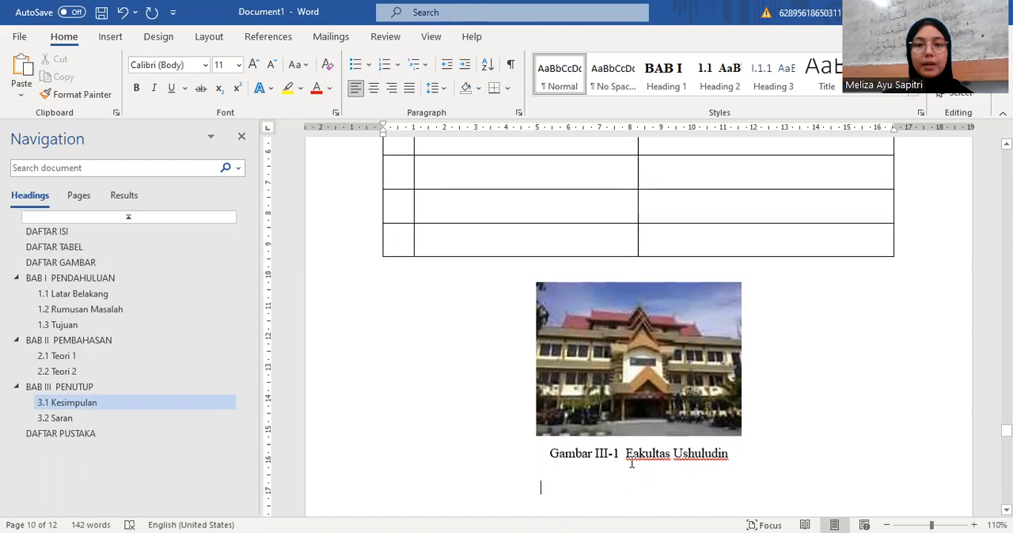
pyautogui.scroll(5, 632, 464)
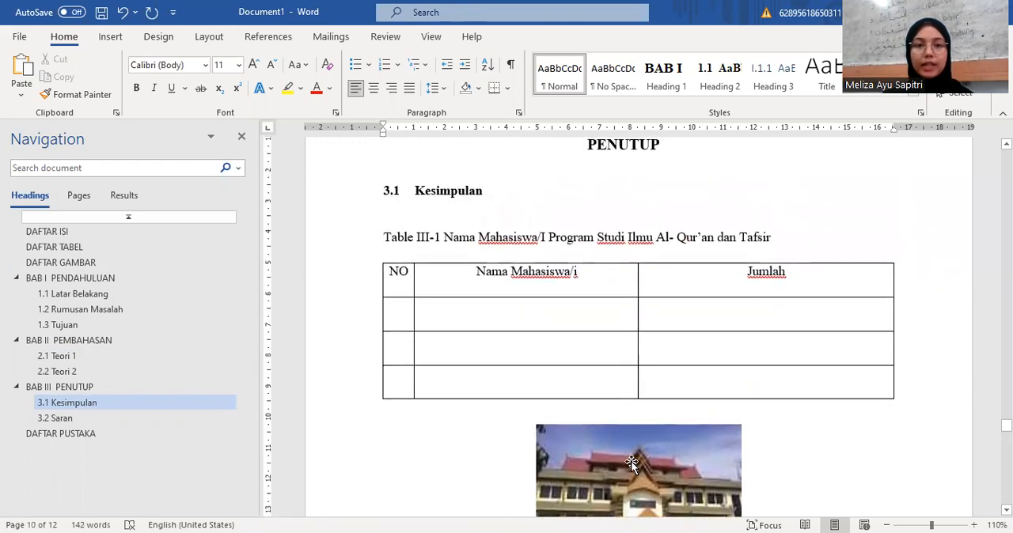
# Step: Start a table of figures below the DAFTAR TABEL heading, using the Table caption label
pyautogui.click(197, 248)
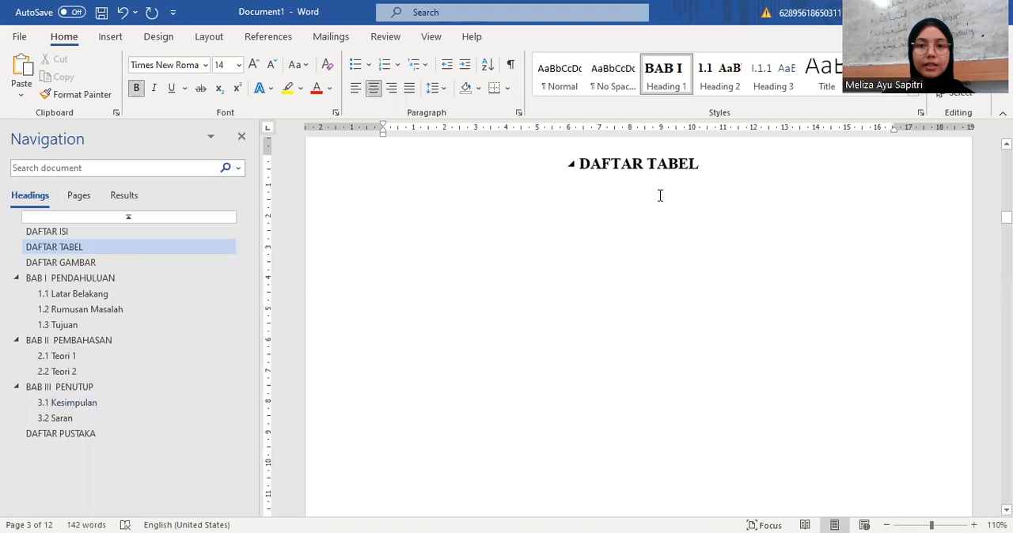
pyautogui.doubleClick(558, 246)
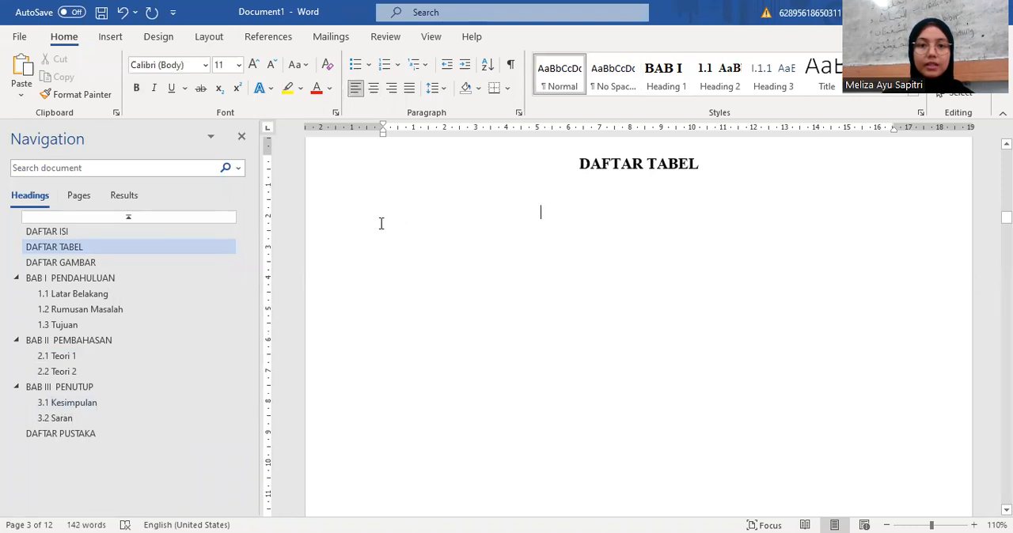
pyautogui.press('Return')
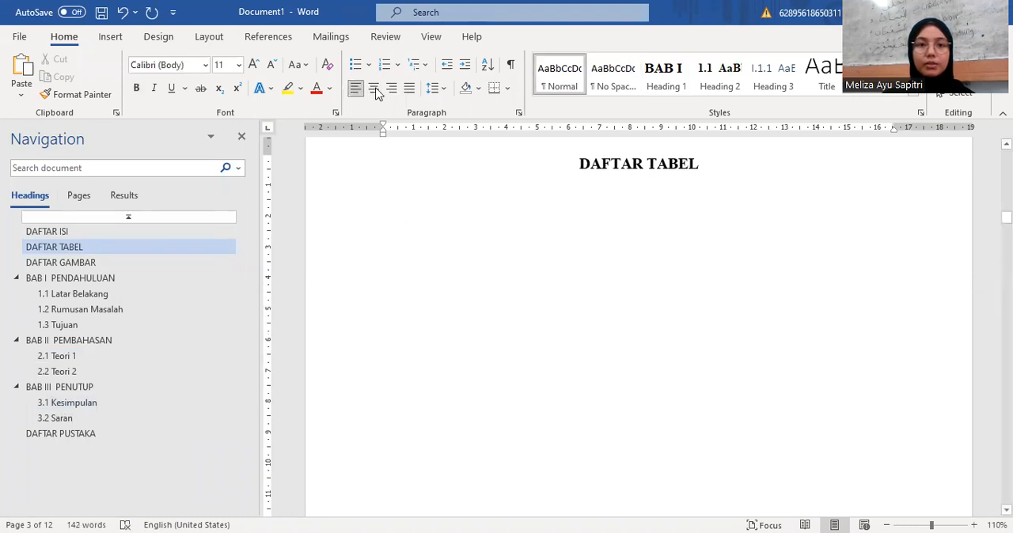
pyautogui.click(270, 41)
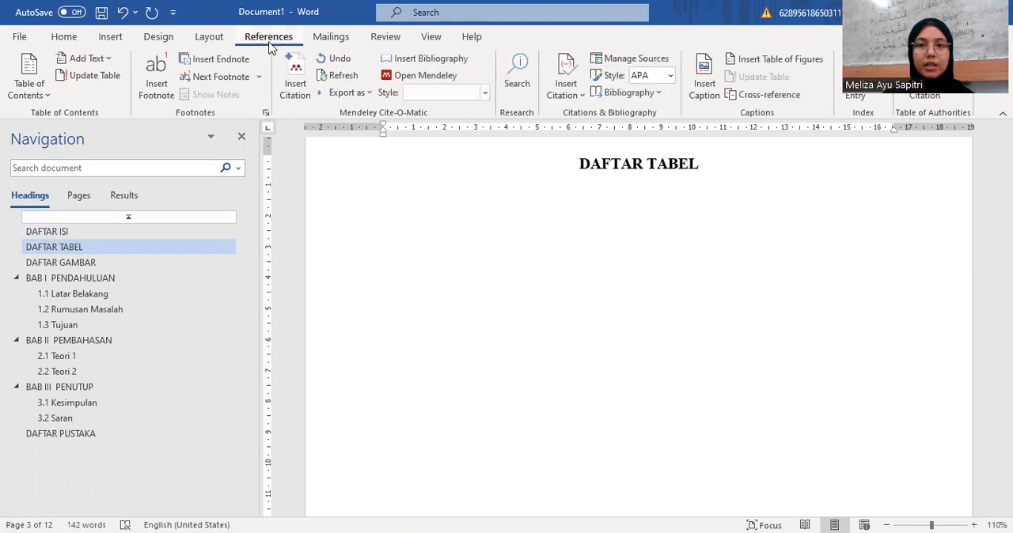
pyautogui.click(759, 64)
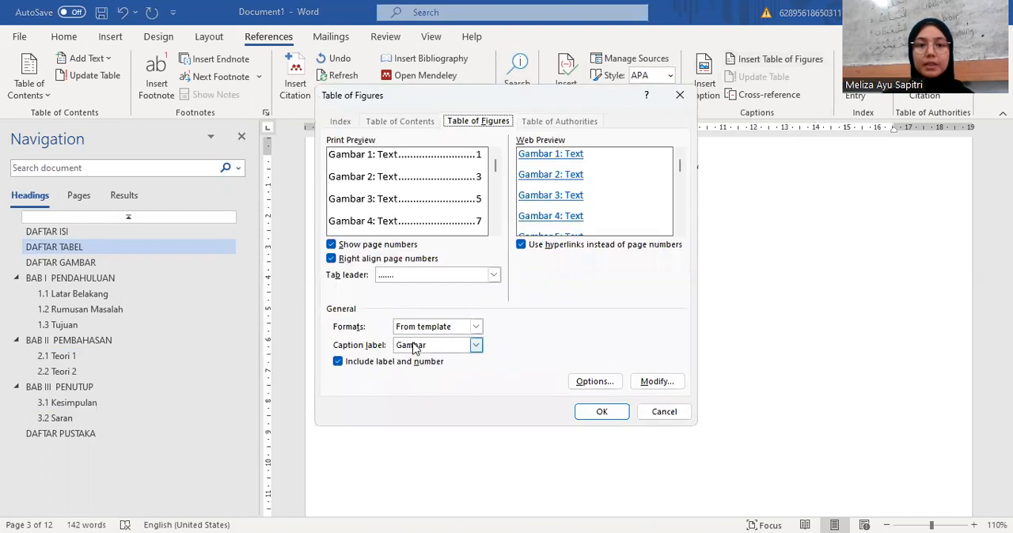
pyautogui.click(475, 346)
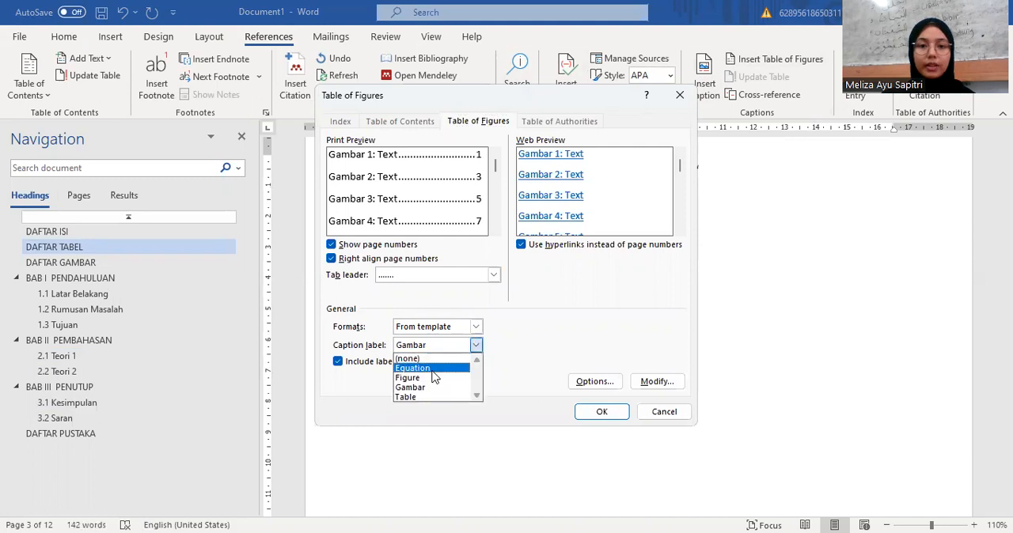
pyautogui.click(415, 397)
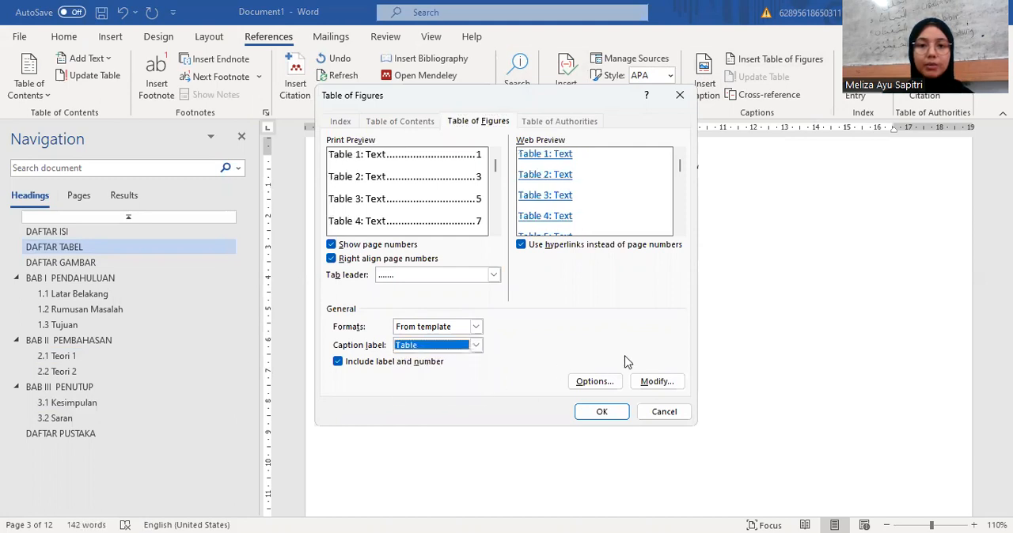
# Step: Set the Table of Figures style's font to Times New Roman at 12 pt
pyautogui.click(655, 383)
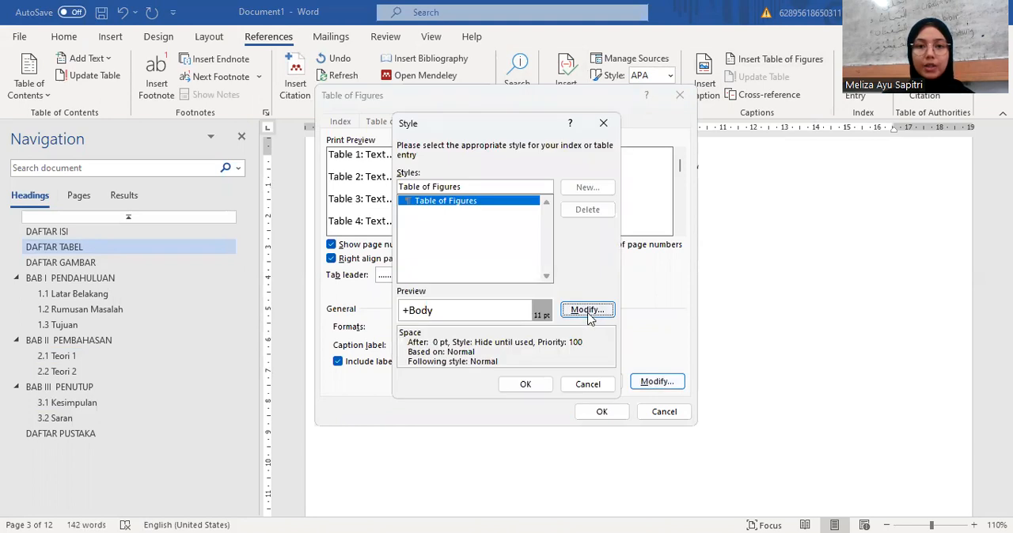
pyautogui.click(586, 310)
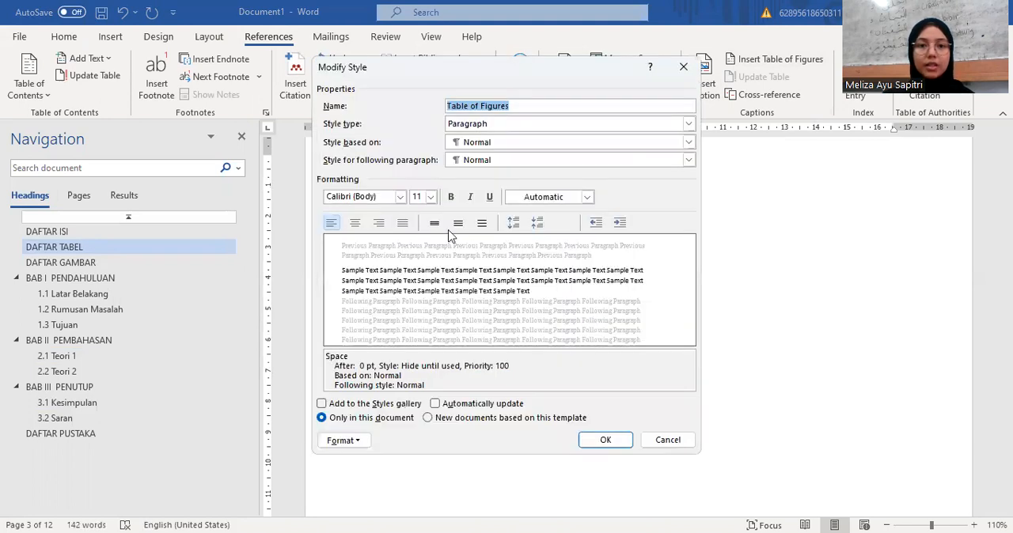
pyautogui.click(400, 196)
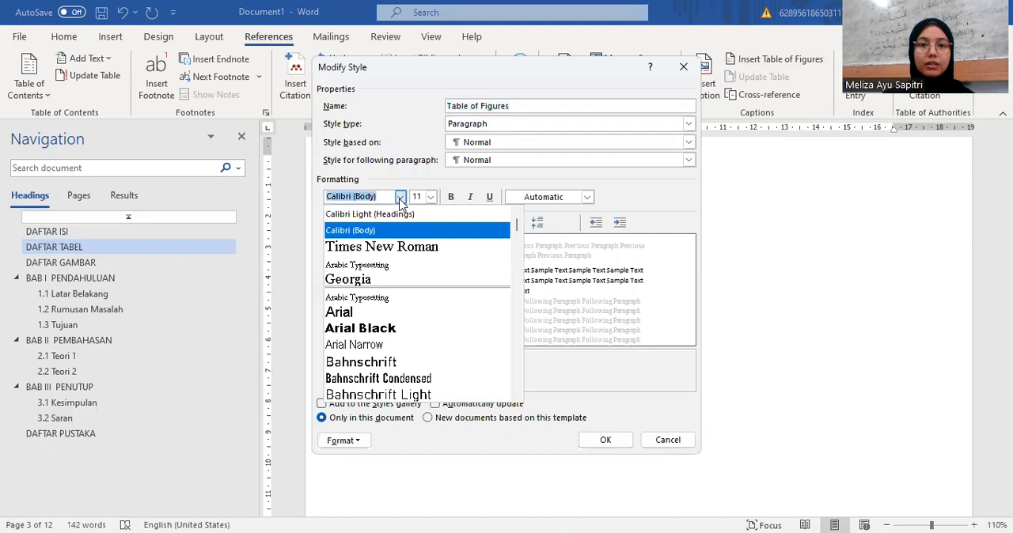
pyautogui.click(392, 247)
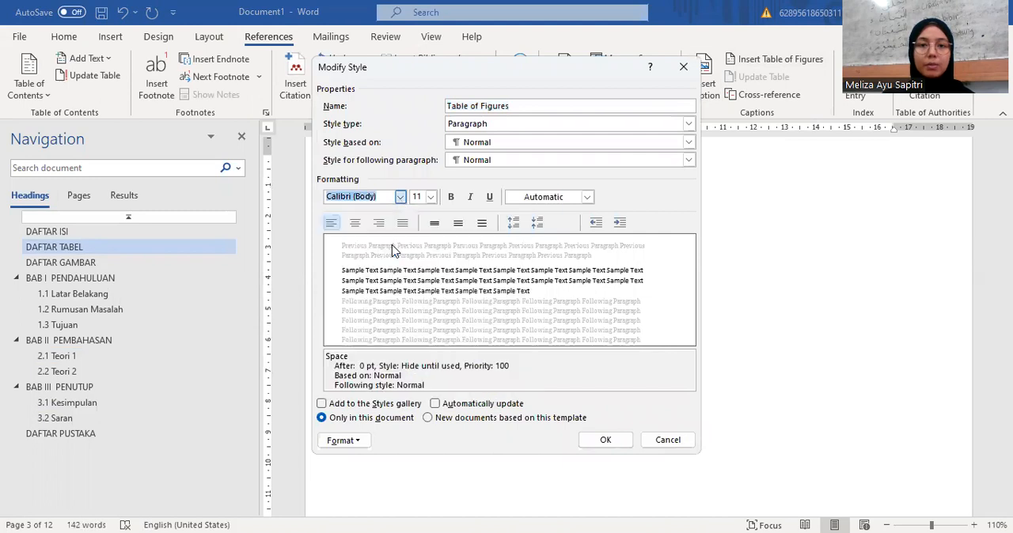
pyautogui.click(430, 196)
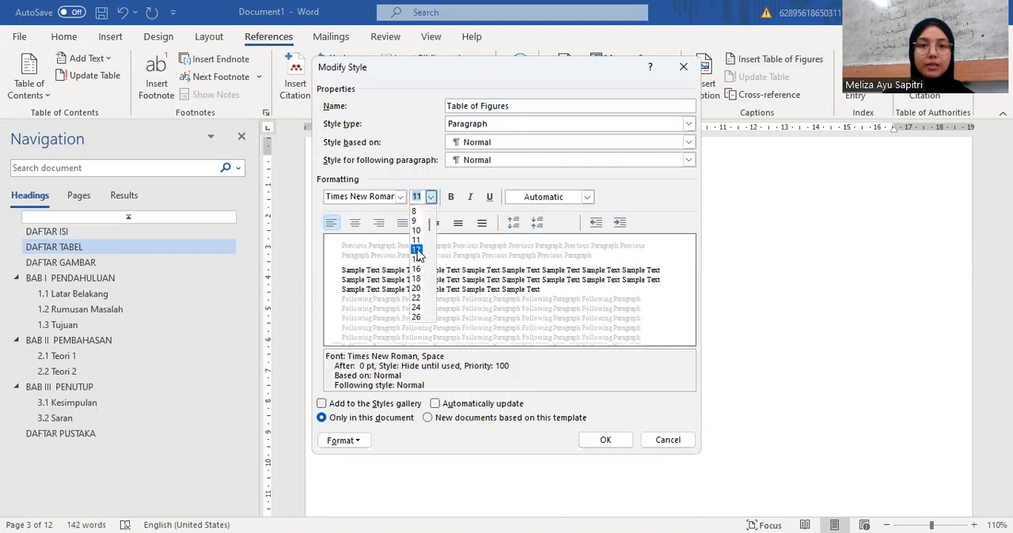
pyautogui.click(417, 250)
# Step: Make the Table of Figures style bold, black and single-spaced, and insert the list of tables under DAFTAR TABEL
pyautogui.click(450, 197)
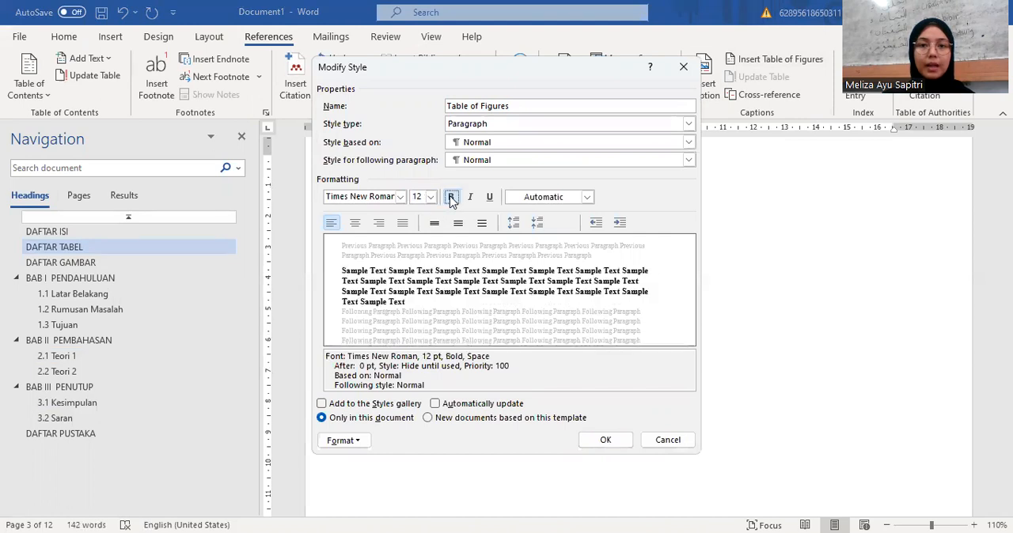
pyautogui.click(528, 197)
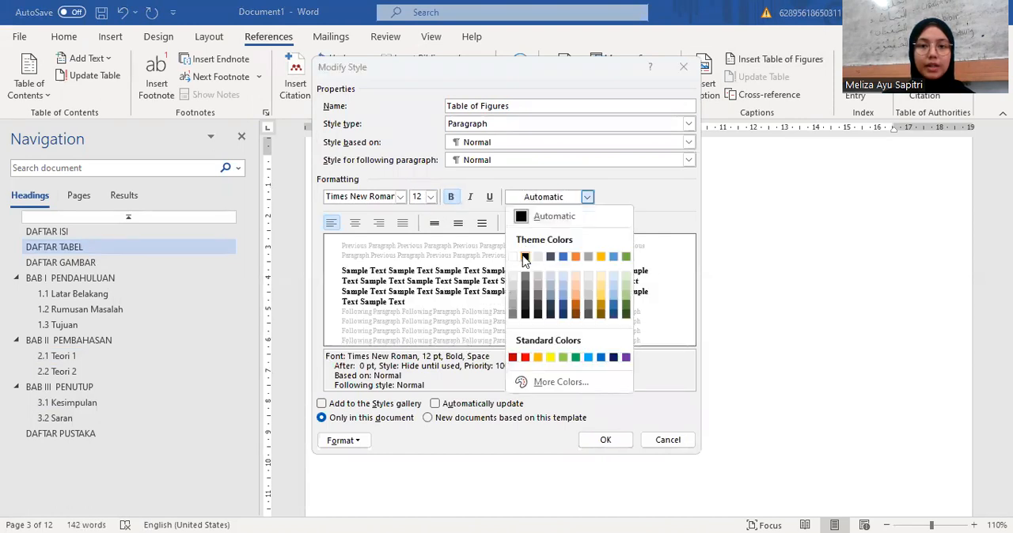
pyautogui.click(524, 258)
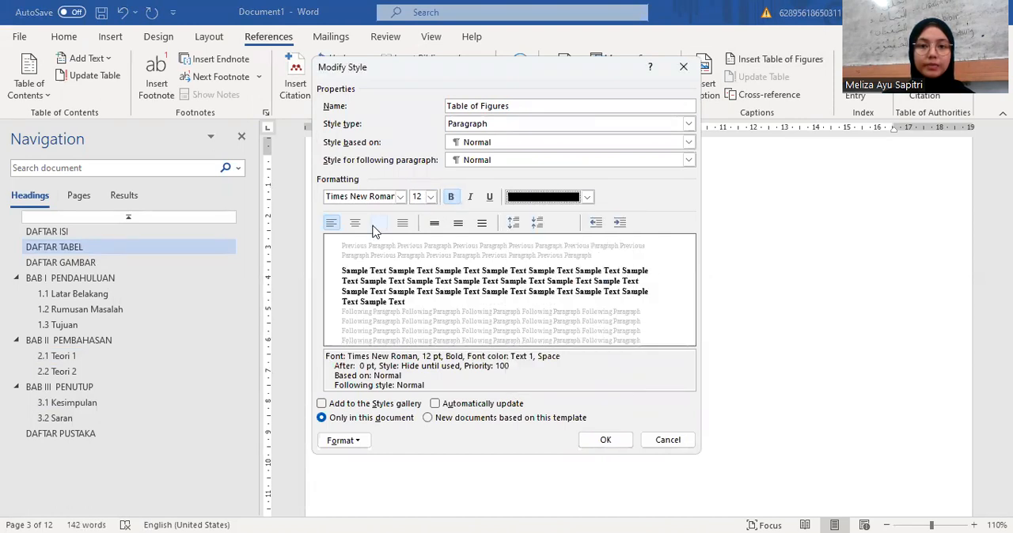
pyautogui.click(434, 224)
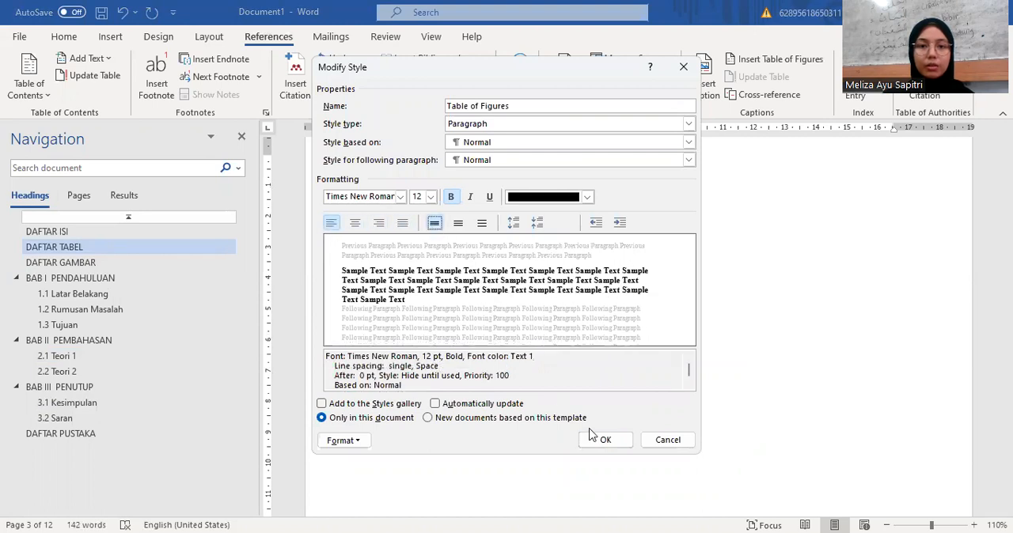
pyautogui.click(615, 447)
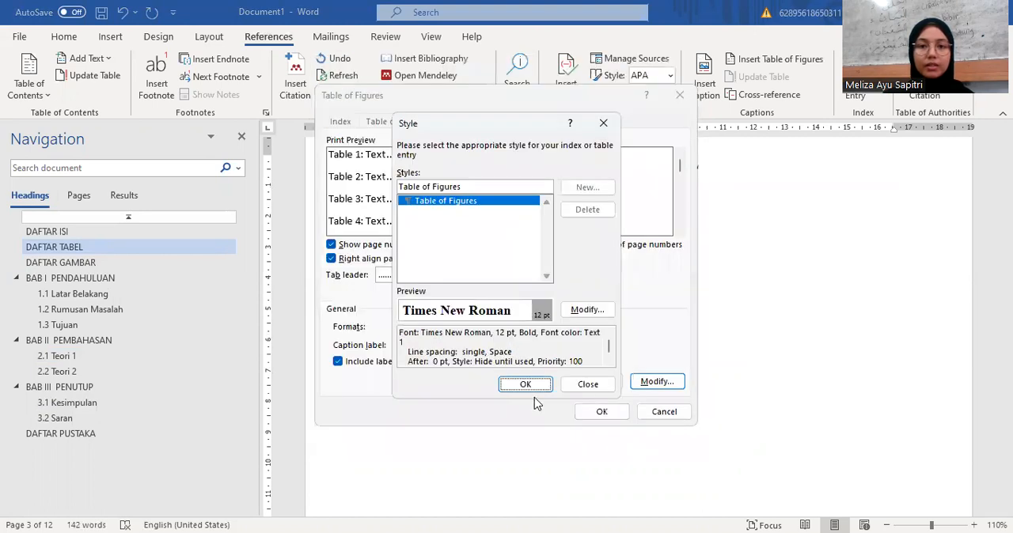
pyautogui.click(527, 386)
pyautogui.click(595, 413)
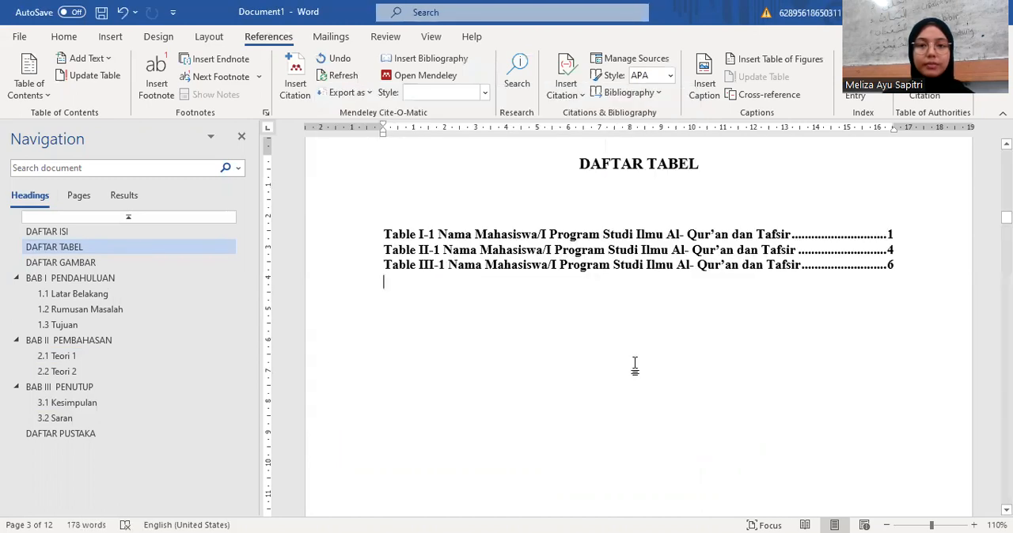
pyautogui.scroll(1, 634, 364)
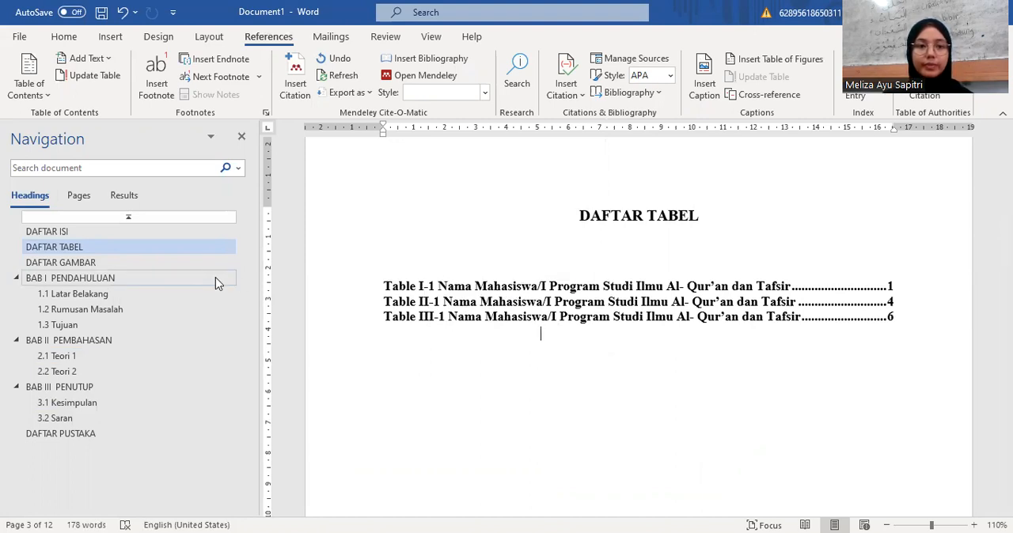
# Step: Insert a page break after the DAFTAR GAMBAR heading and start a new line below the heading
pyautogui.click(183, 264)
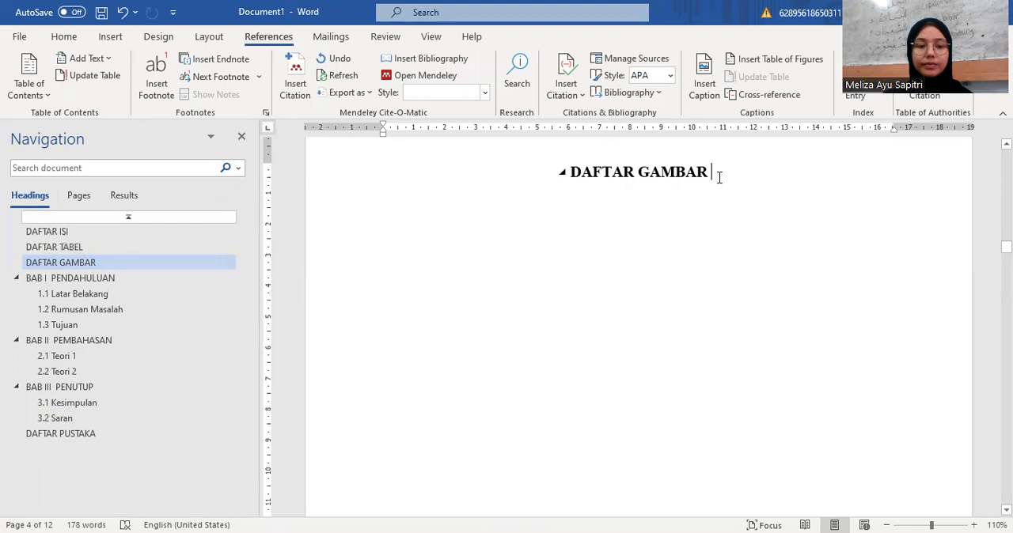
pyautogui.hotkey('ctrl', 'Return')
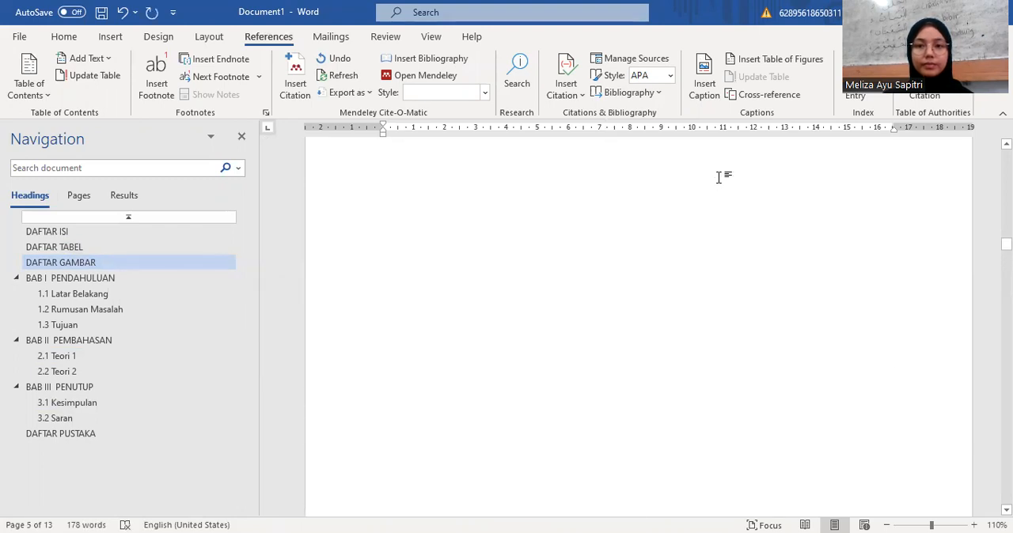
pyautogui.click(723, 217)
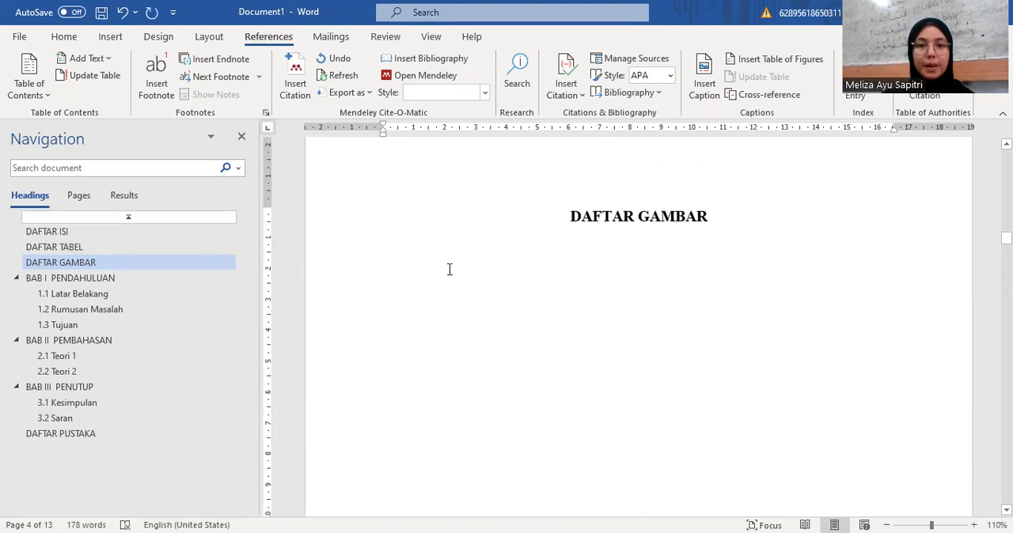
pyautogui.press('Return')
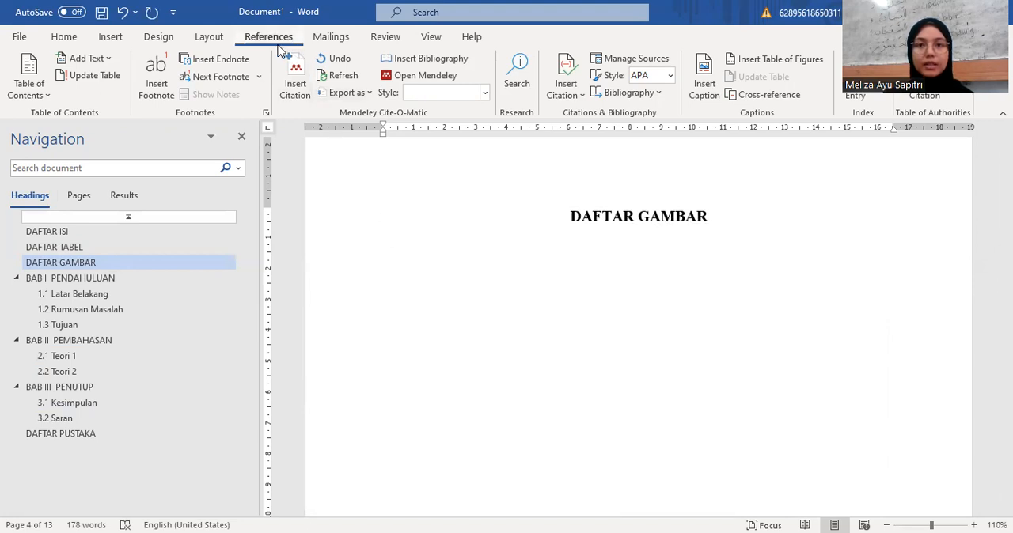
# Step: Insert a table of figures for the Gambar captions under DAFTAR GAMBAR, with Times New Roman as its style font
pyautogui.click(765, 64)
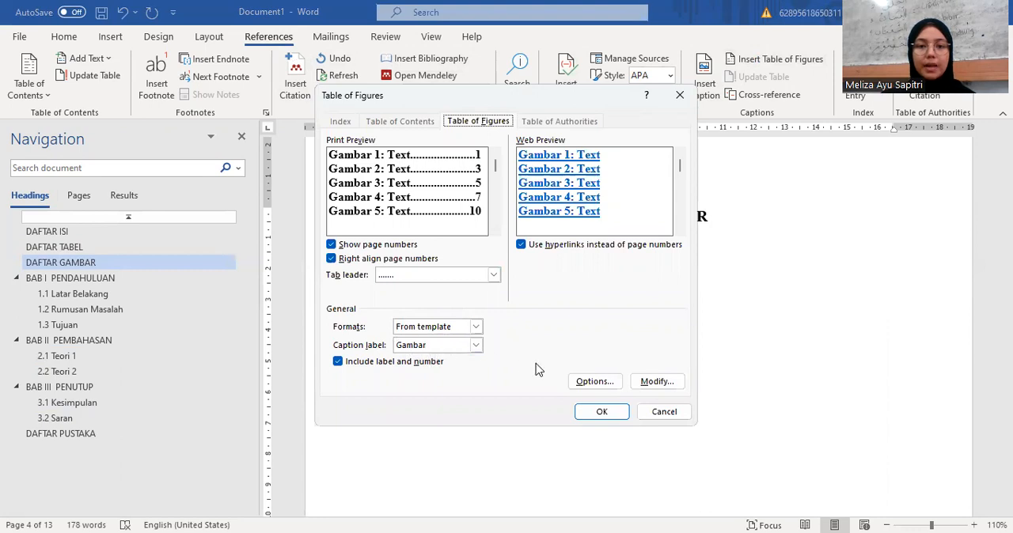
pyautogui.click(649, 386)
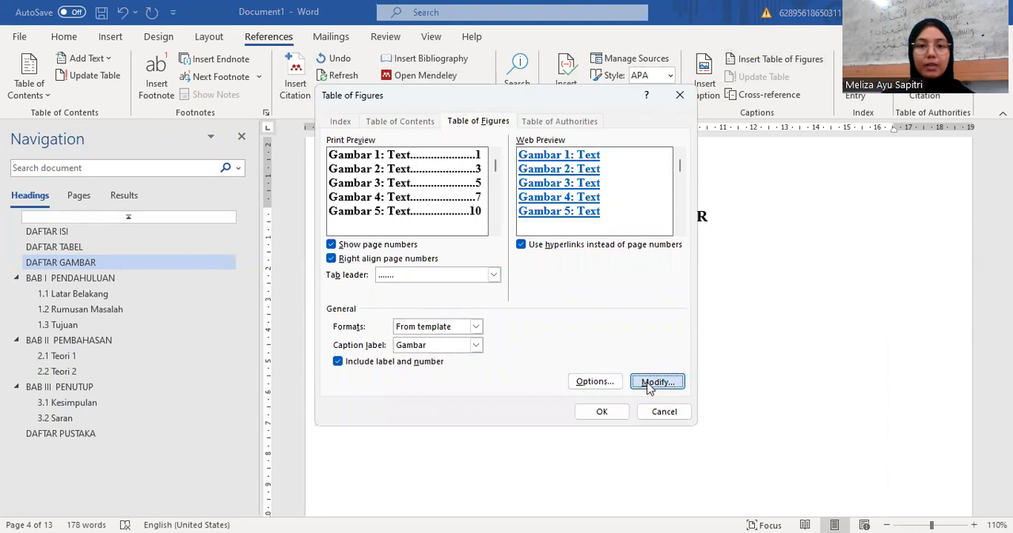
pyautogui.click(586, 310)
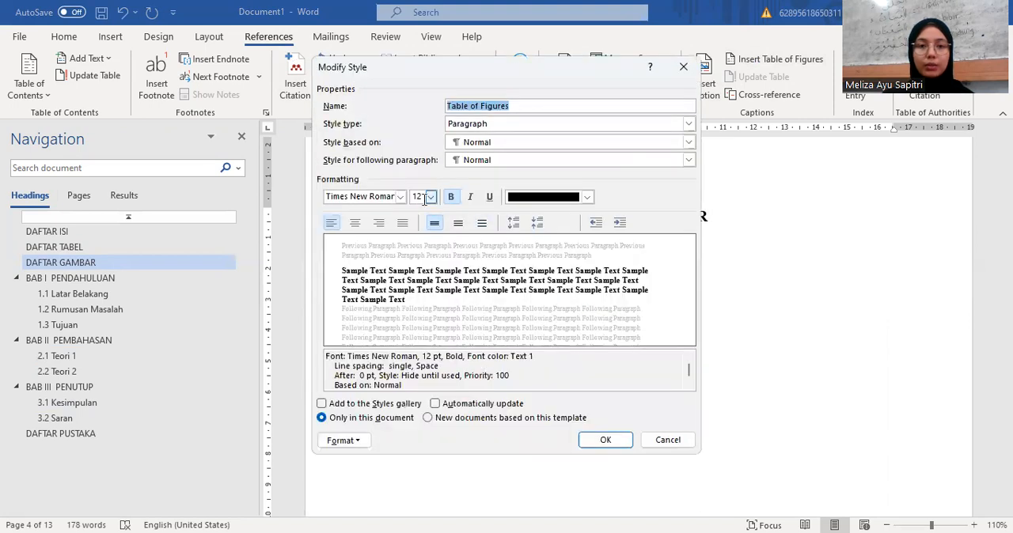
pyautogui.click(400, 196)
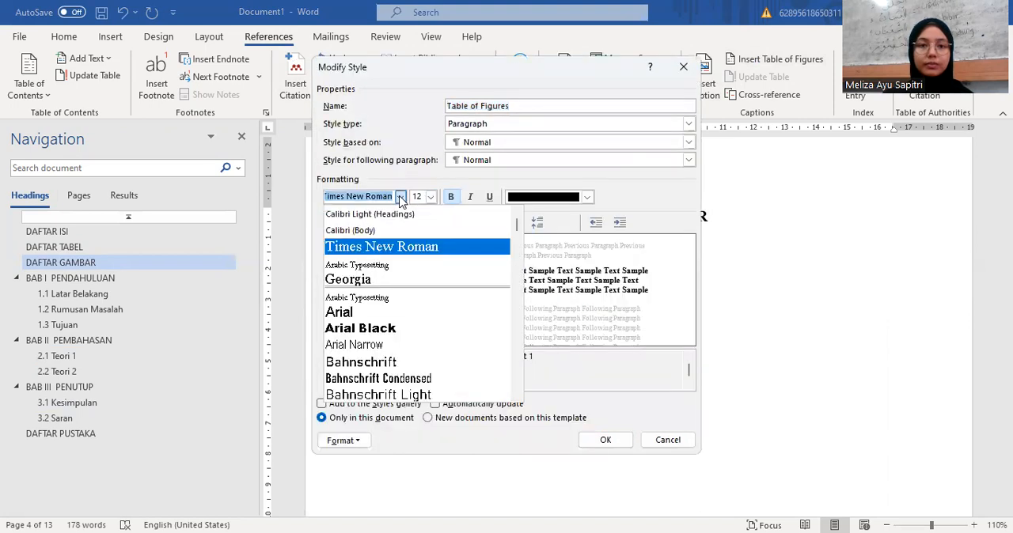
pyautogui.click(379, 248)
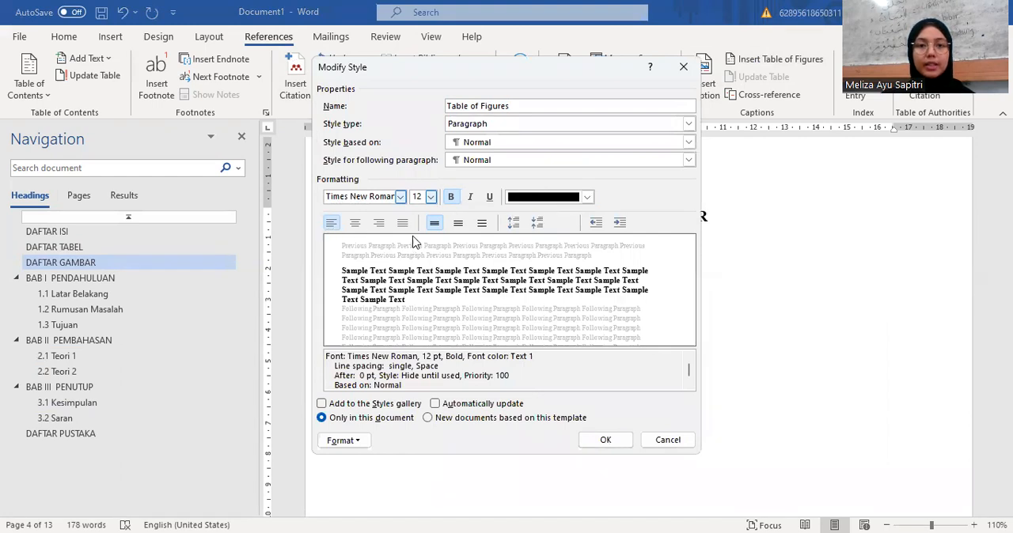
pyautogui.click(600, 443)
pyautogui.click(546, 390)
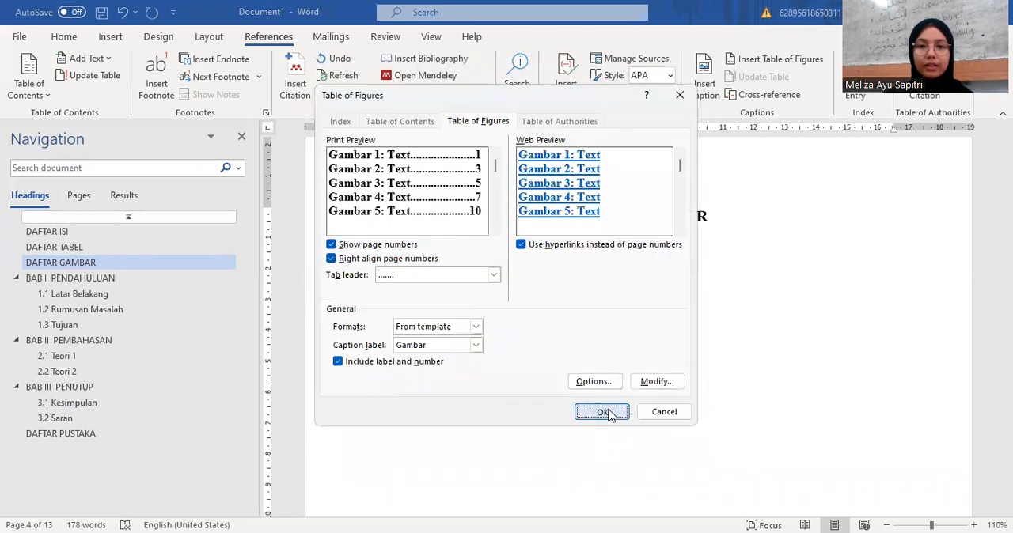
pyautogui.click(602, 412)
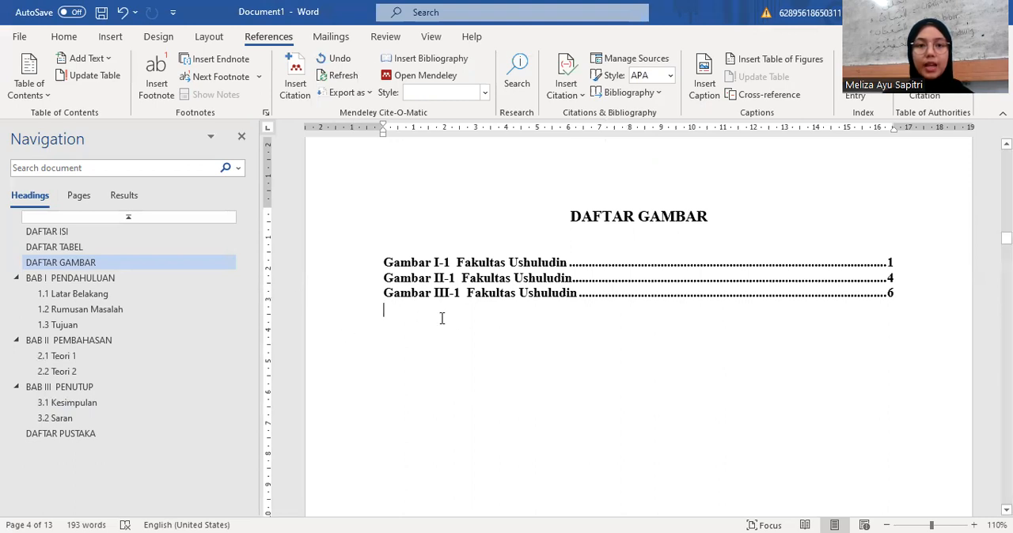
# Step: Review the DAFTAR ISI, DAFTAR TABEL and DAFTAR GAMBAR lists and compare them with the page number and captions in BAB I
pyautogui.click(163, 234)
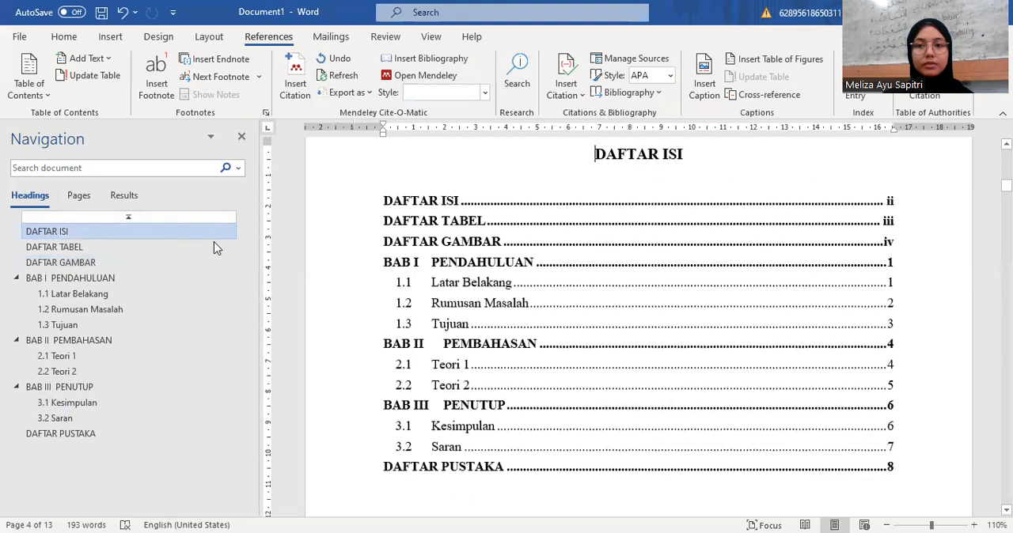
pyautogui.scroll(1, 380, 272)
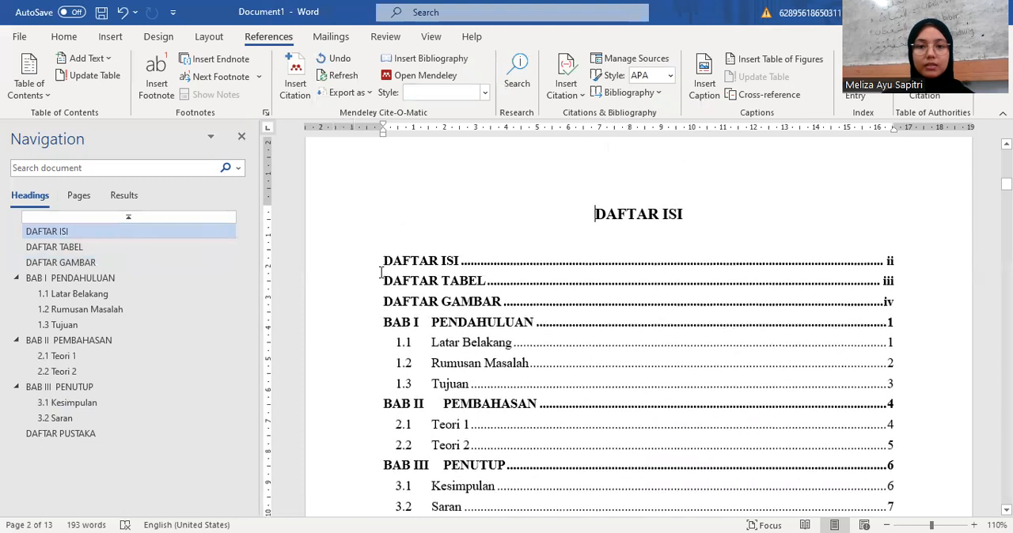
pyautogui.scroll(-1, 381, 273)
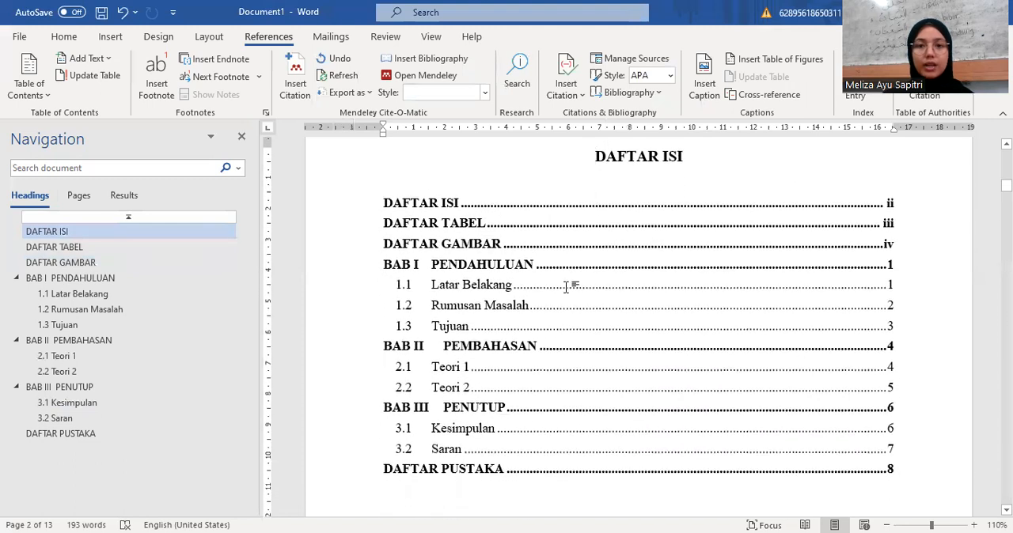
pyautogui.scroll(-1, 566, 286)
pyautogui.click(155, 236)
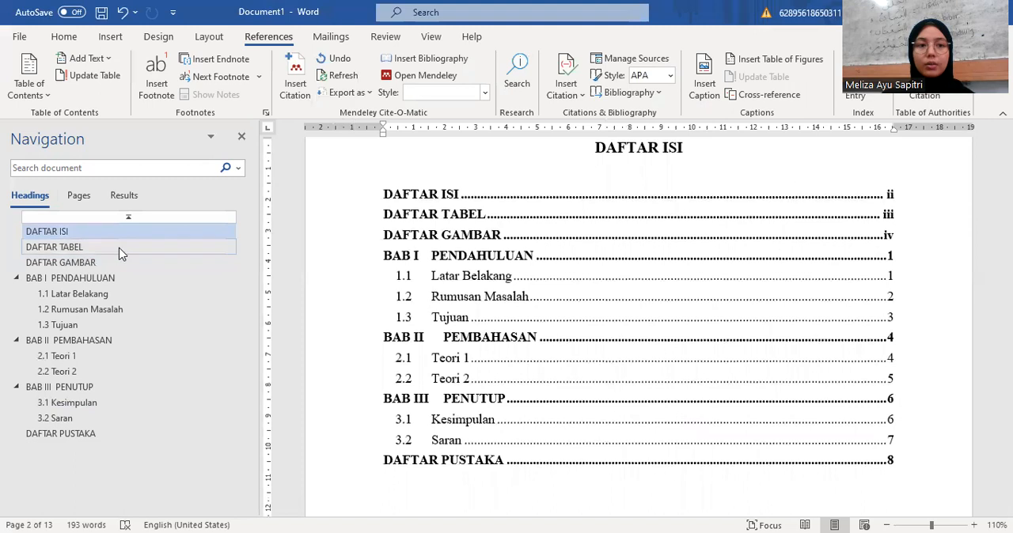
pyautogui.click(120, 248)
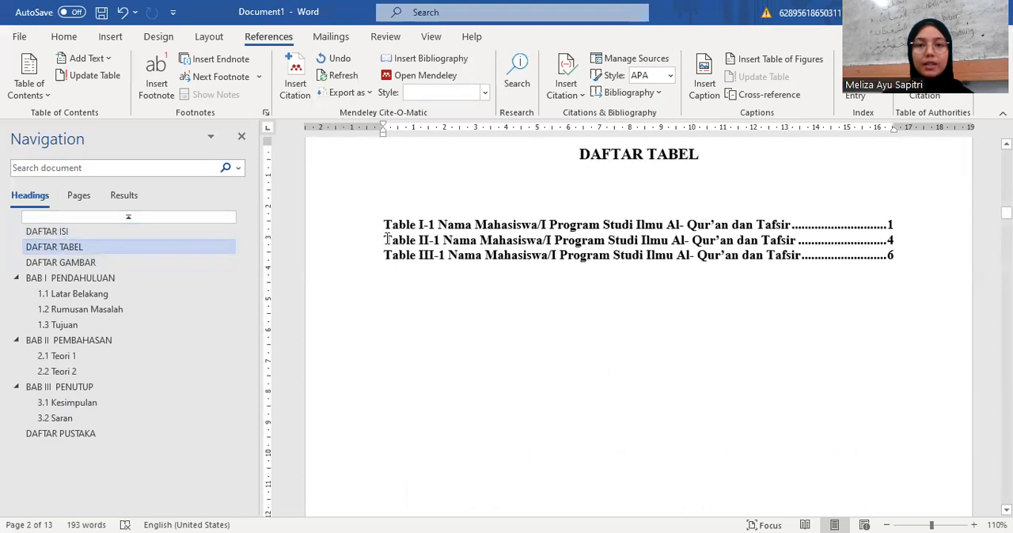
pyautogui.click(163, 264)
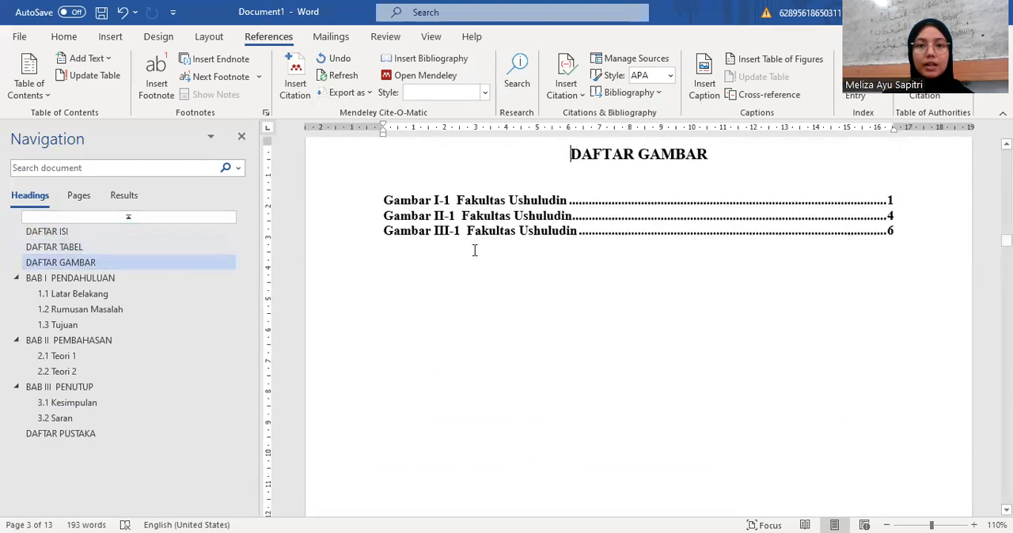
pyautogui.scroll(2, 500, 243)
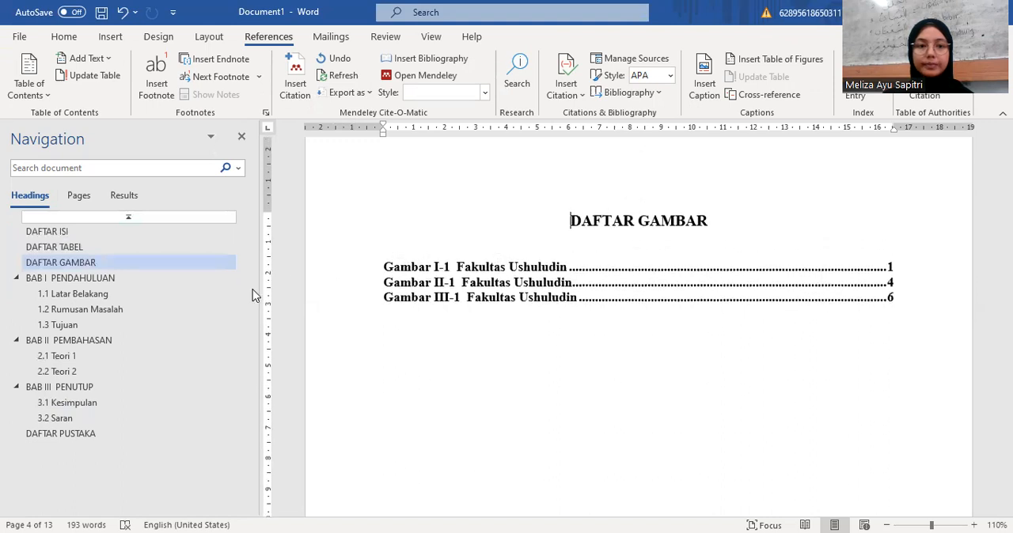
pyautogui.click(213, 278)
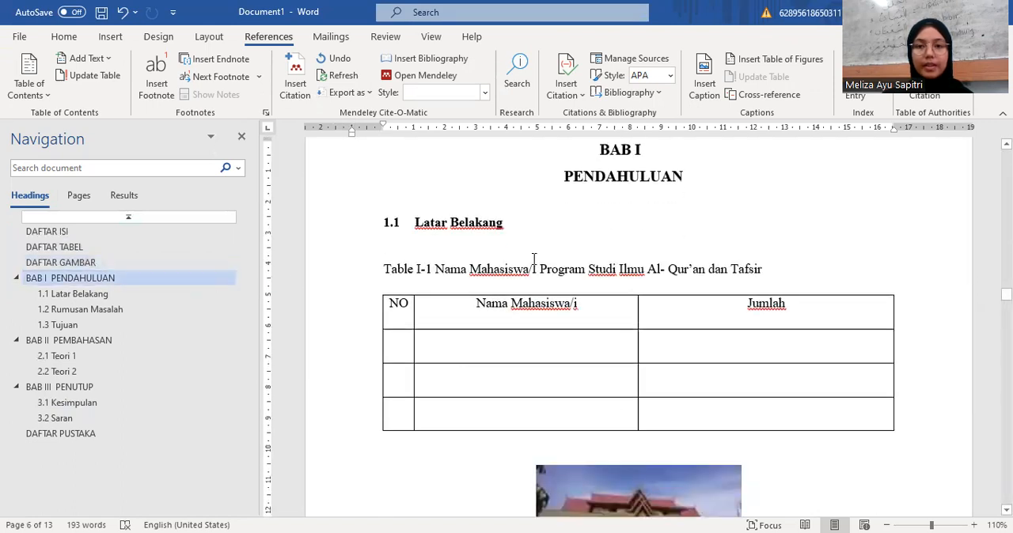
pyautogui.scroll(-5, 534, 259)
pyautogui.scroll(7, 534, 259)
pyautogui.scroll(-3, 534, 259)
pyautogui.scroll(5, 534, 259)
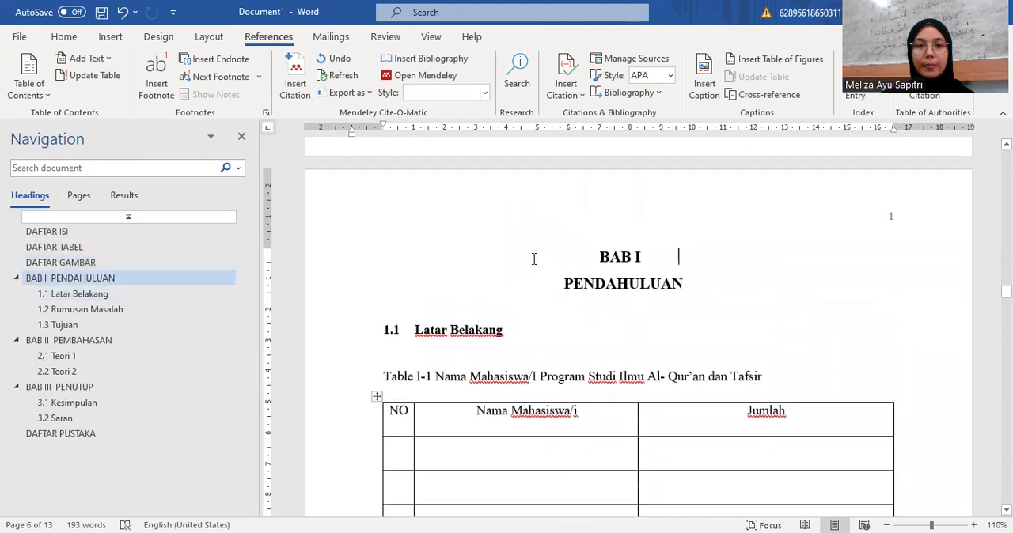
pyautogui.scroll(-3, 534, 259)
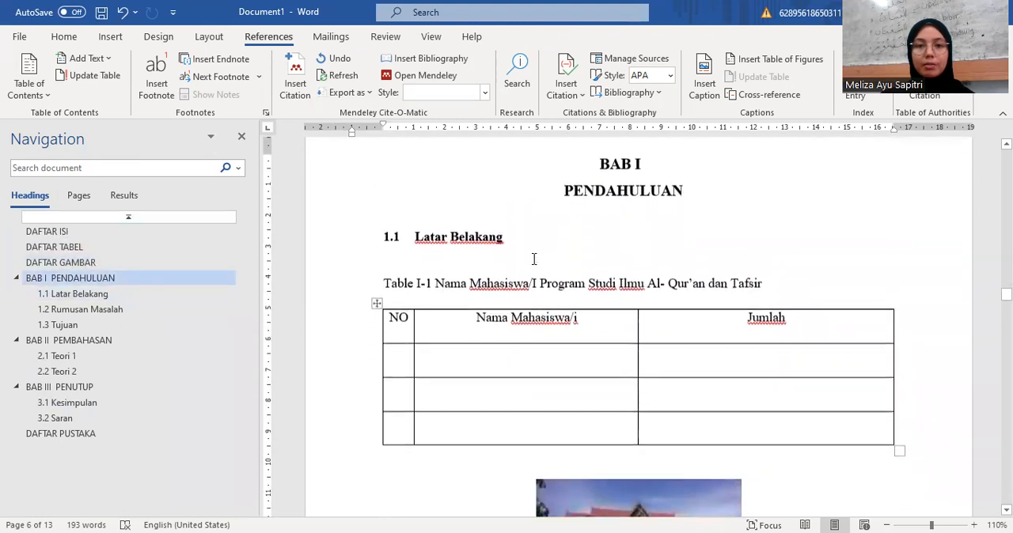